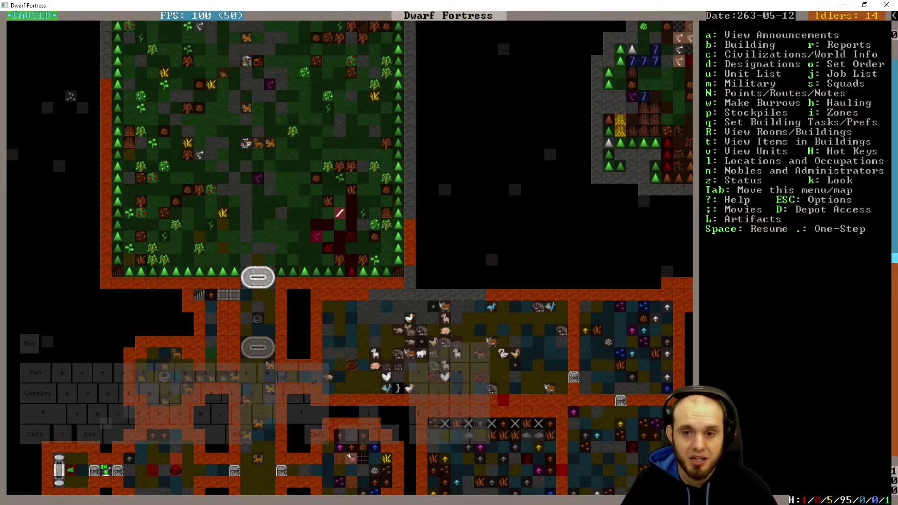
- Pan across the surface workshops, trees and buildings, and the fortress rooms below
key(shift+Right)
key(shift+Up)
key(shift+Up)
key(shift+Right)
key(shift+Right)
key(shift+Right)
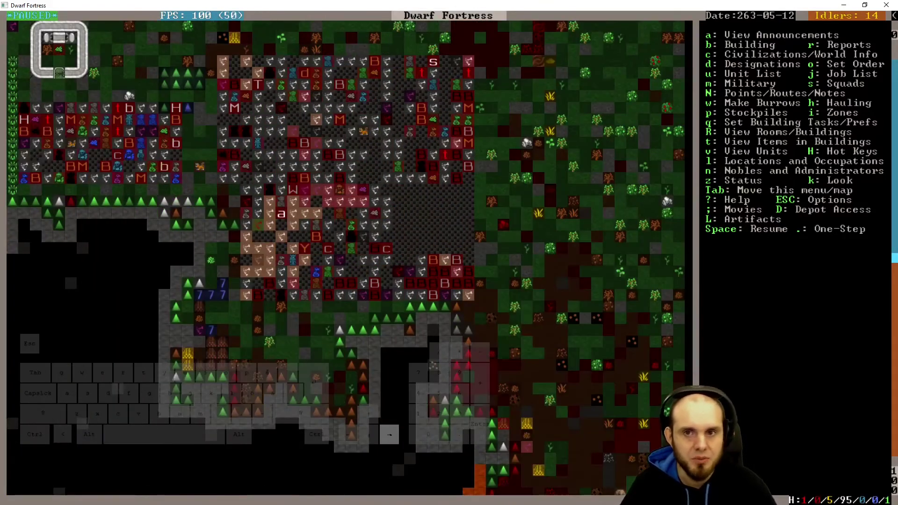
key(shift+Down)
key(shift+Down)
key(shift+Up)
key(shift+Left)
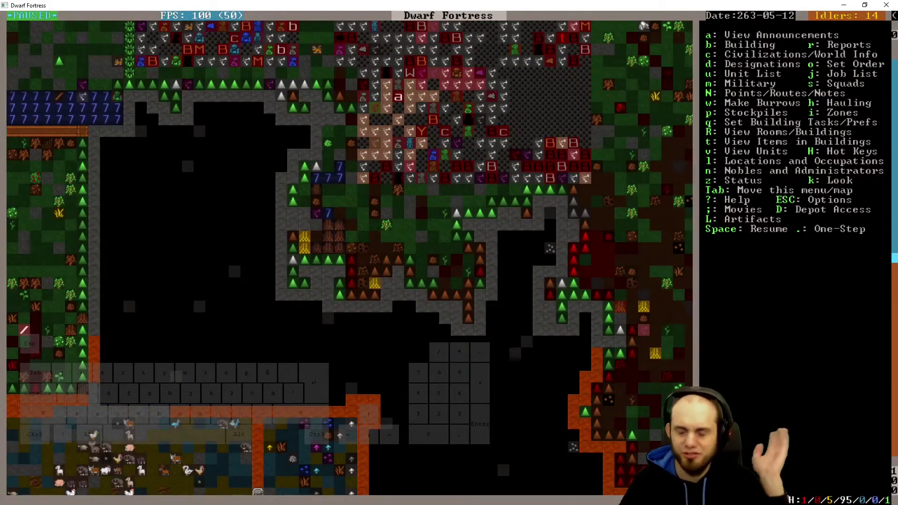
key(shift+Down)
key(shift+Left)
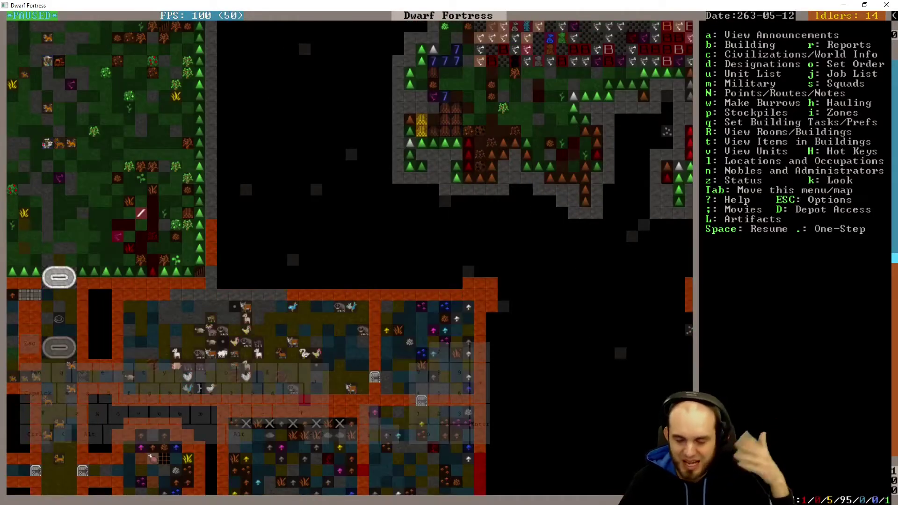
key(shift+Up)
key(shift+Up)
key(shift+Left)
key(shift+Right)
key(shift+Right)
key(shift+Right)
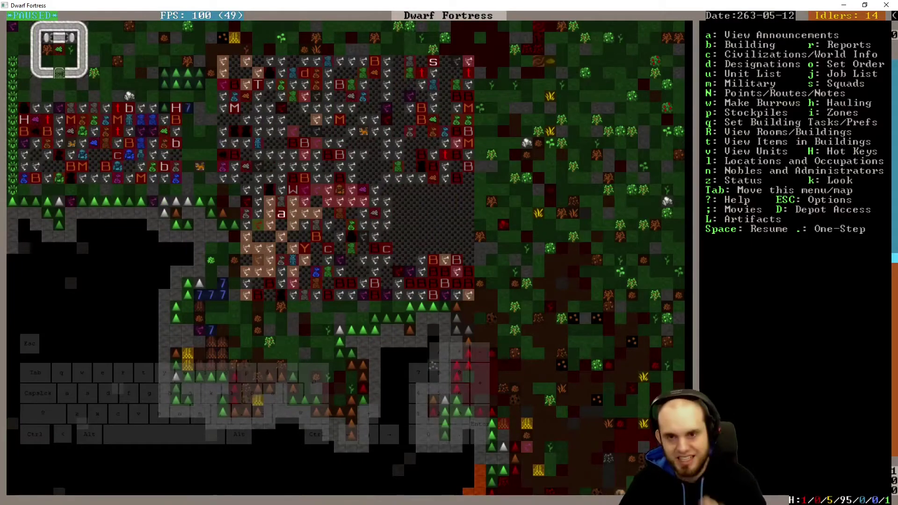
key(shift+Down)
key(shift+Down)
key(shift+Up)
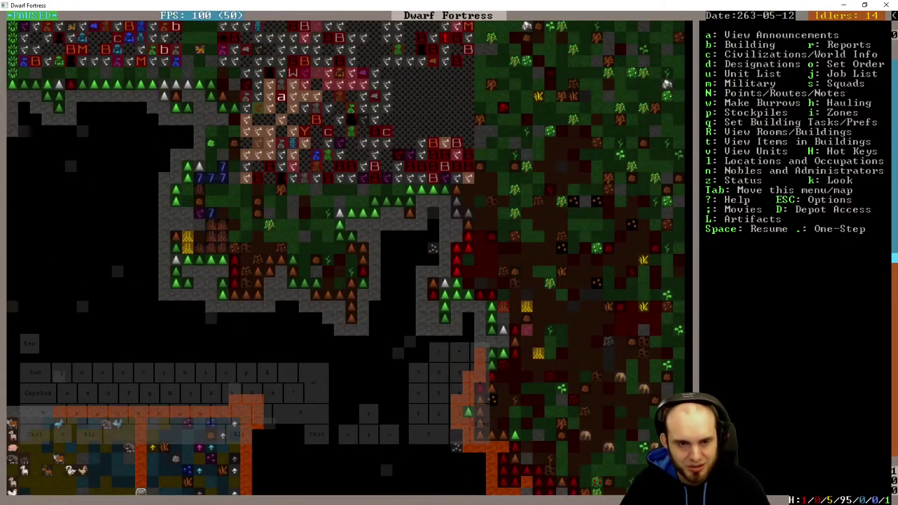
key(shift+Left)
key(shift+Left)
key(shift+Right)
key(shift+Right)
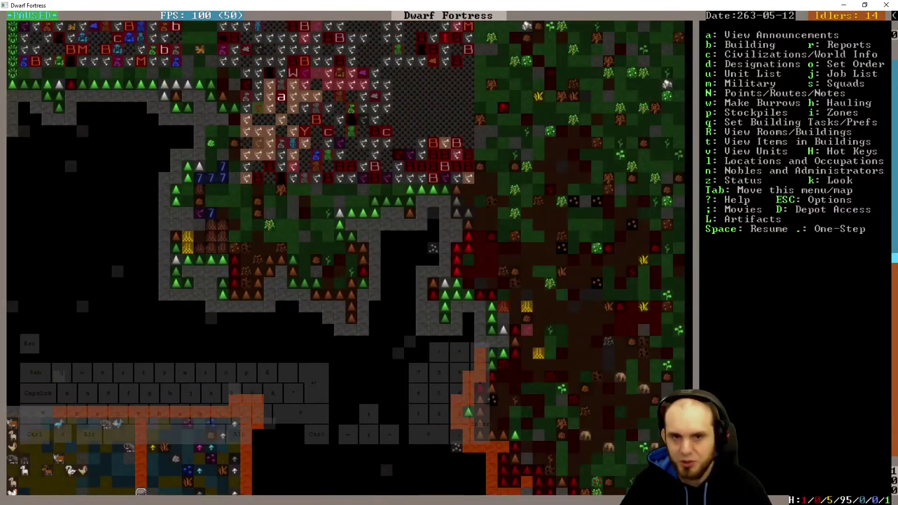
key(shift+Down)
key(shift+Left)
key(shift+Left)
key(shift+Left)
key(shift+Up)
key(shift+Right)
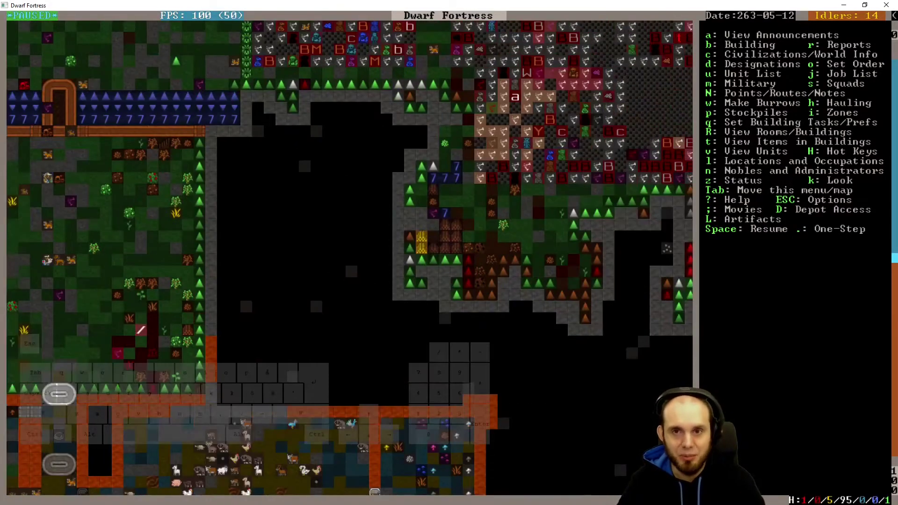
key(shift+Down)
key(shift+Down)
key(shift+Down)
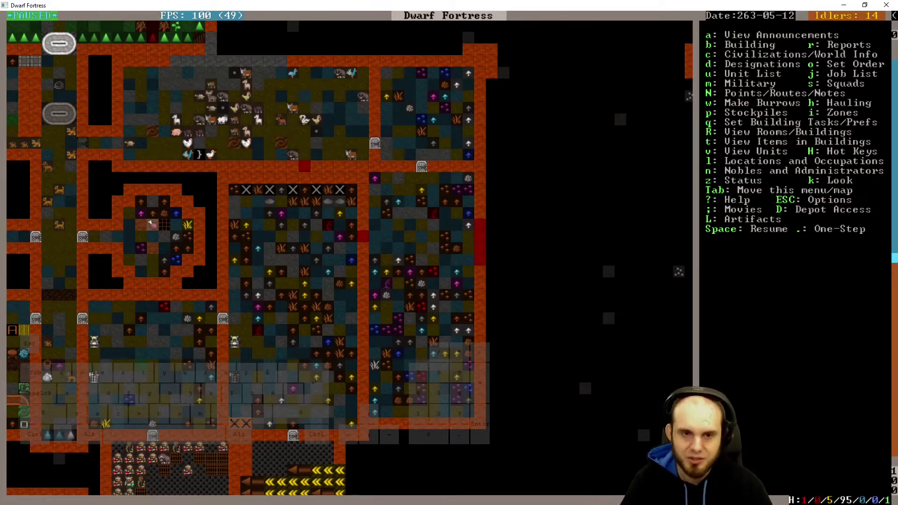
key(shift+Left)
key(shift+Left)
key(shift+Up)
key(shift+Up)
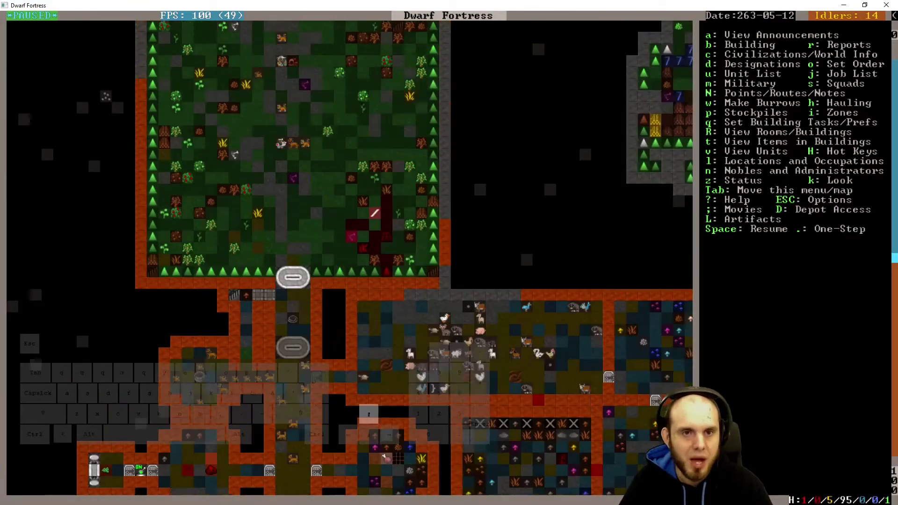
key(shift+Up)
key(shift+Right)
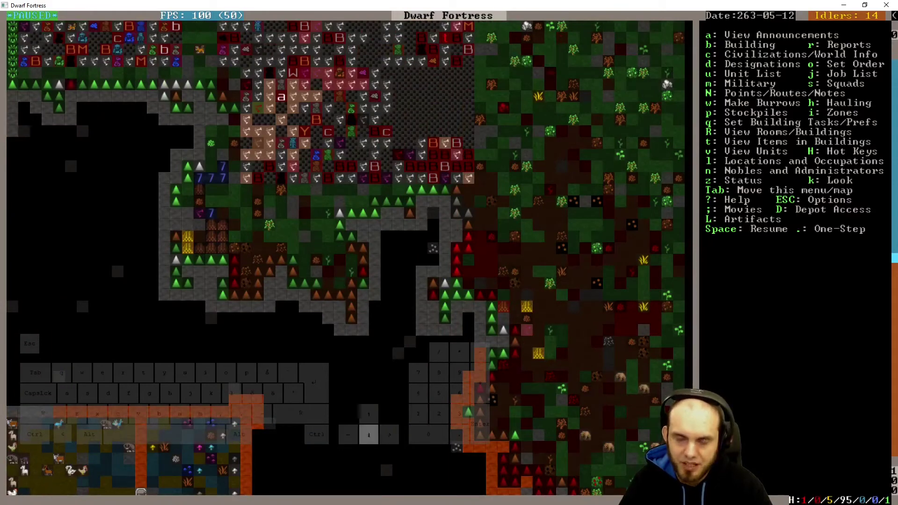
key(shift+Down)
key(shift+Down)
- Check the Human Tower of Skinadored site on the world map and return to the fortress
key(c)
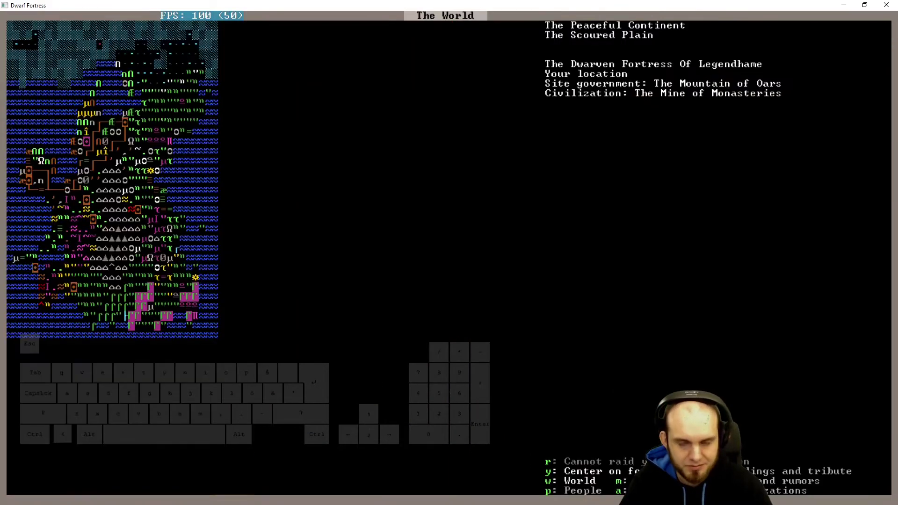
key(Down)
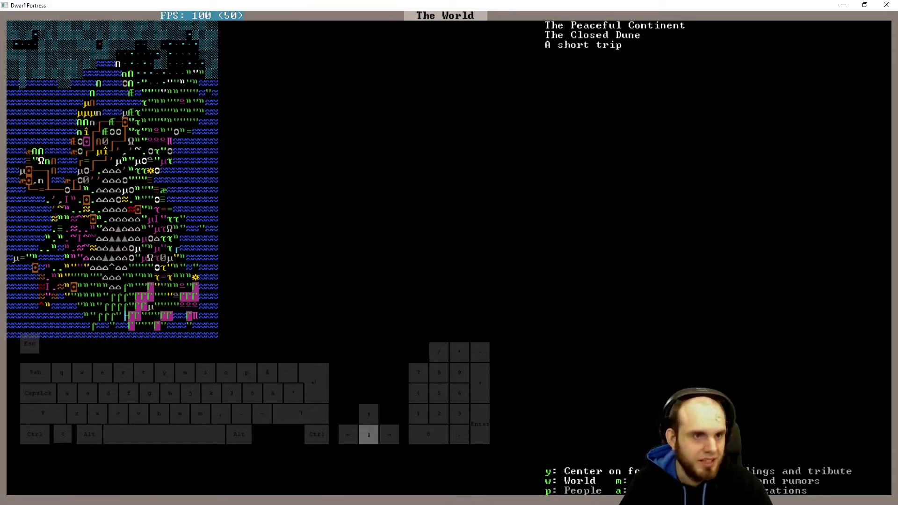
key(Right)
key(Right)
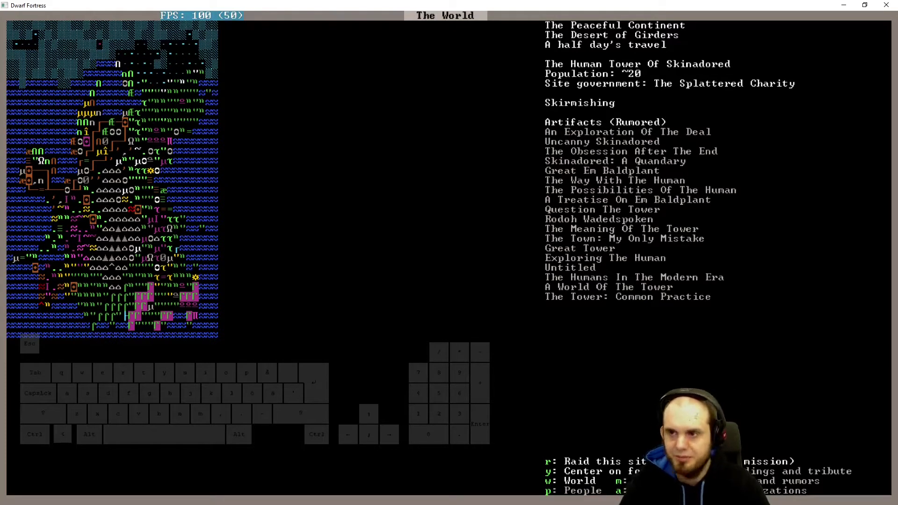
key(Escape)
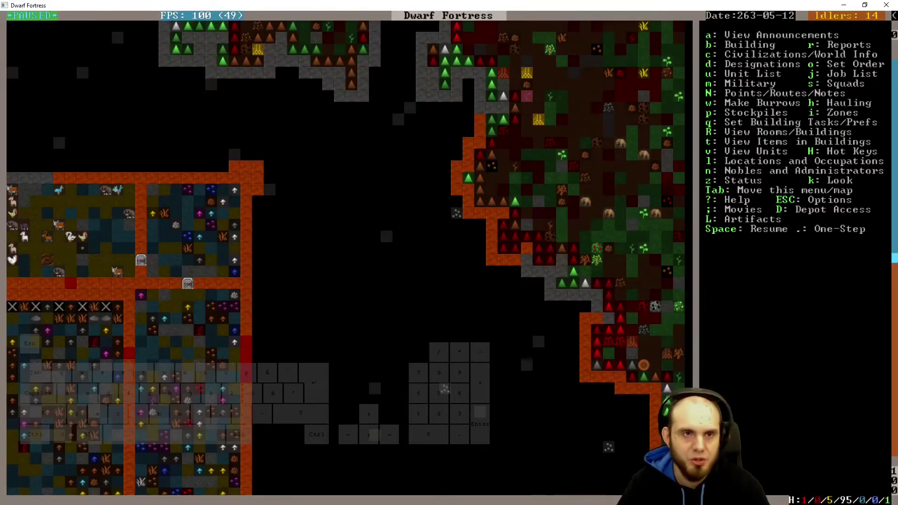
- Look over the military squads list
key(shift+period)
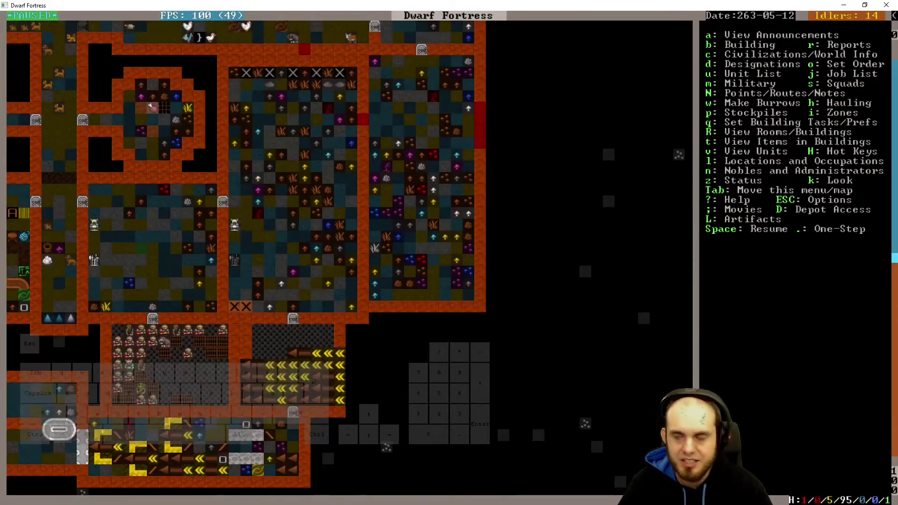
key(s)
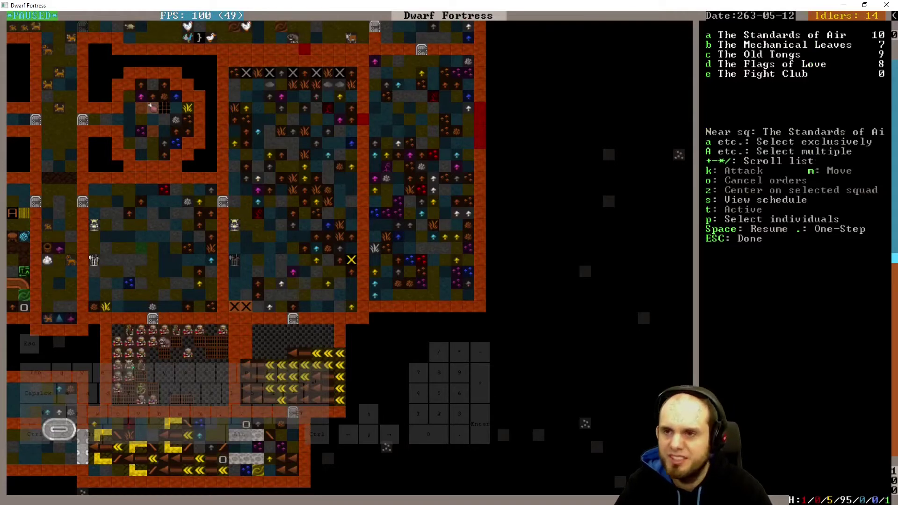
key(Escape)
key(shift+Up)
key(shift+Right)
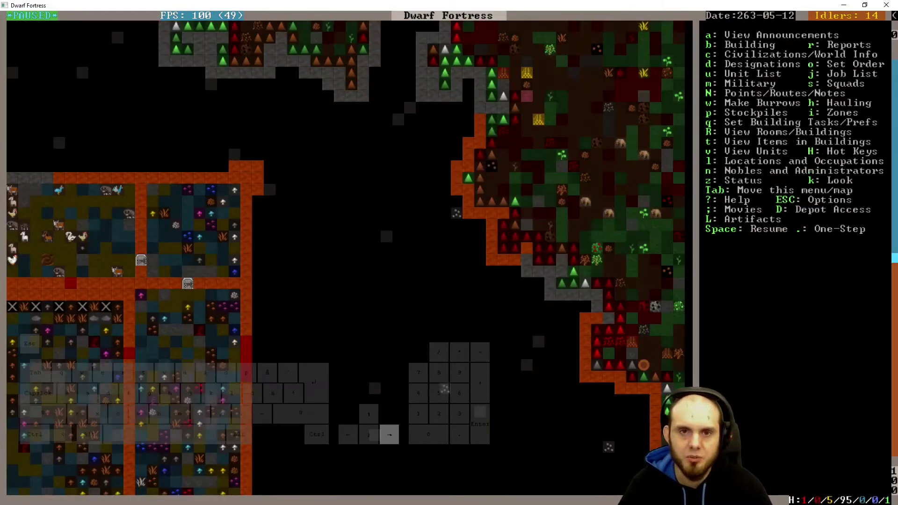
key(shift+Down)
key(shift+Down)
key(shift+Left)
key(shift+Left)
key(shift+Up)
key(shift+Right)
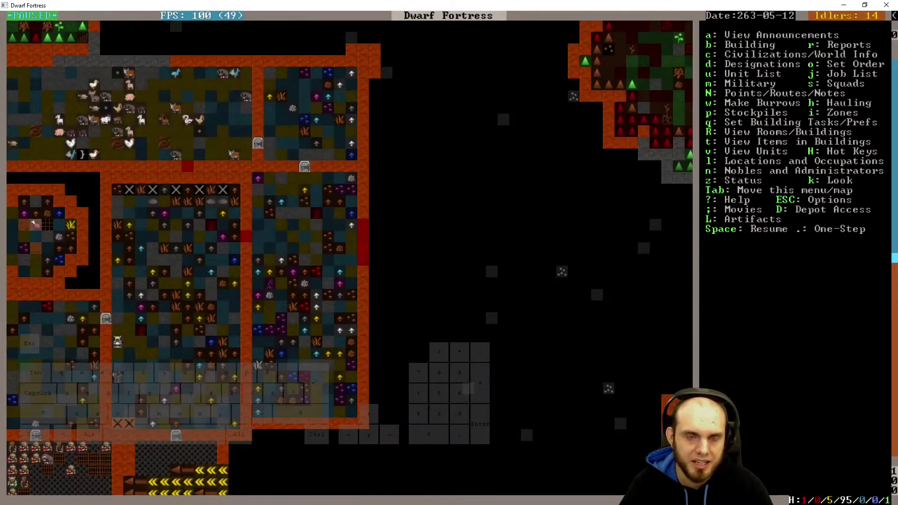
- Open the pasture zone's animal assignment list and search for 'gri'
key(i)
key(n)
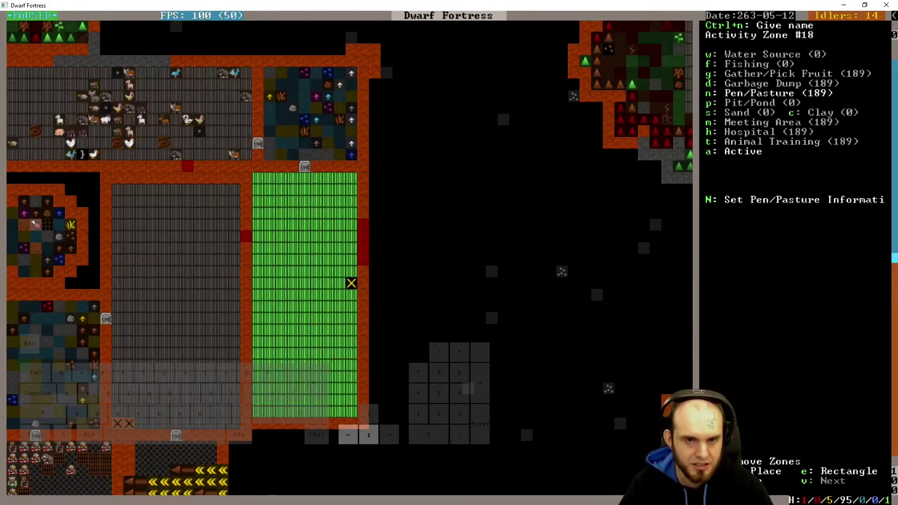
key(shift+n)
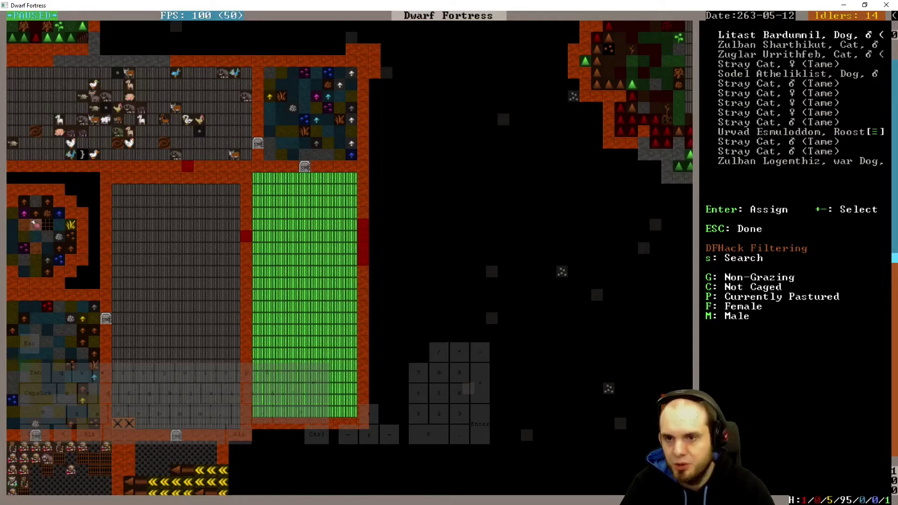
text(sgri)
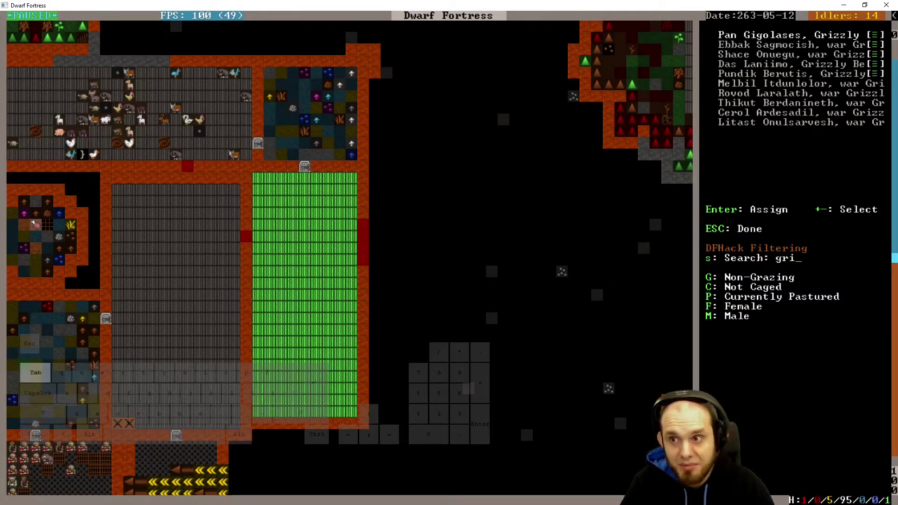
key(KP_Add)
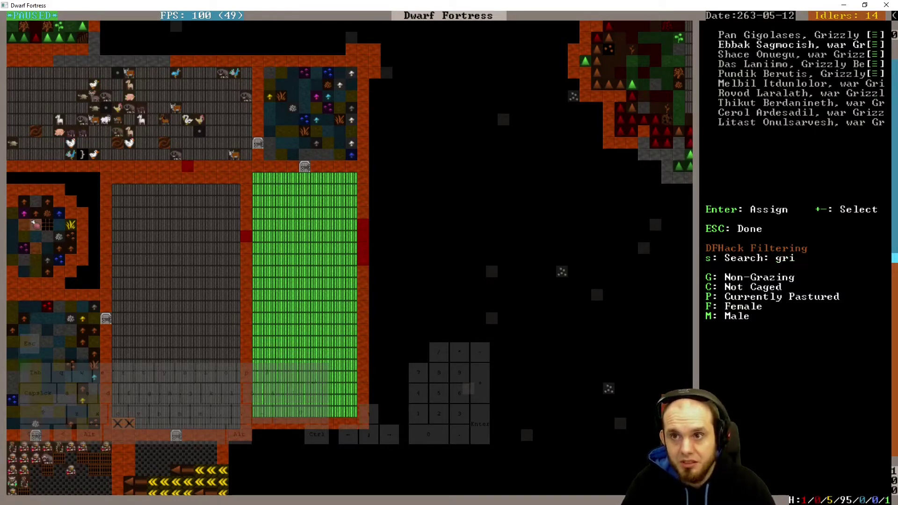
- Mark all ten grizzly bears in the search results for the pasture
key(Return)
key(KP_Add)
key(KP_Add)
key(Return)
key(KP_Add)
key(Return)
key(KP_Add)
key(Return)
key(KP_Add)
key(Return)
key(KP_Add)
key(Return)
key(KP_Add)
key(Return)
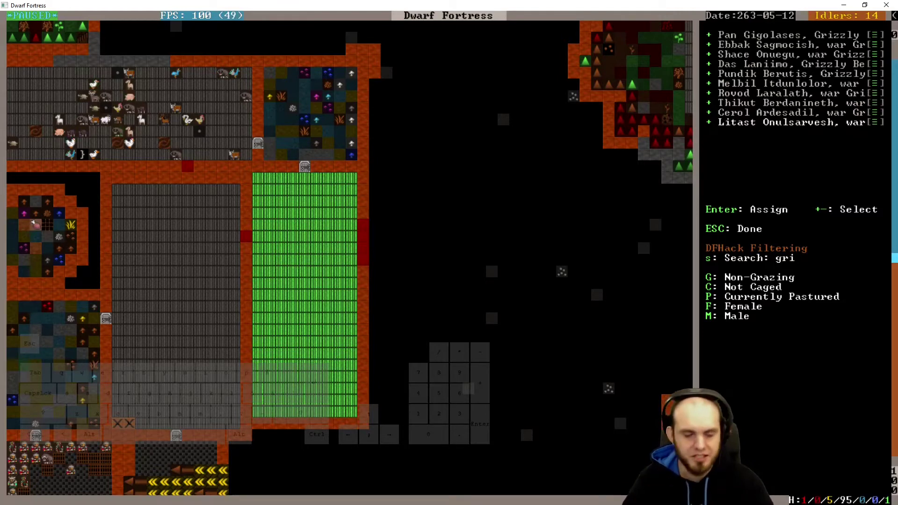
- Confirm the grizzly assignments and back out of the pasture menus
key(Escape)
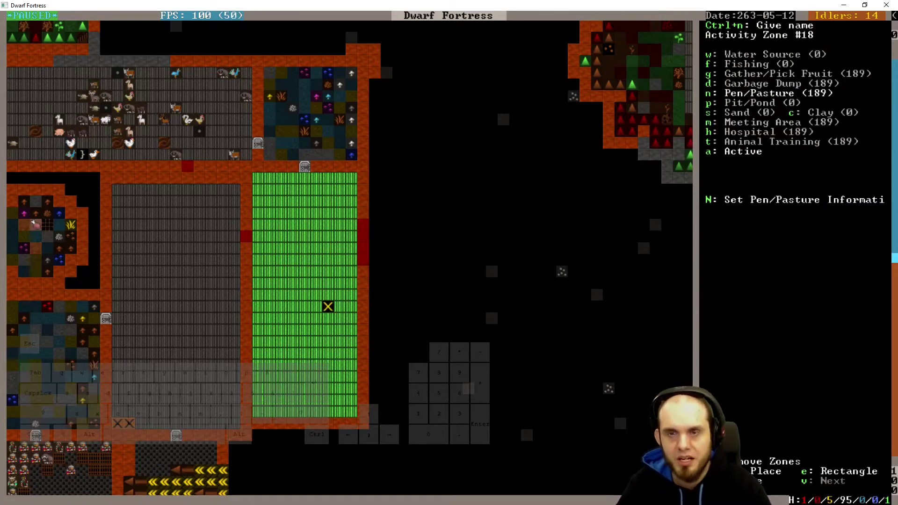
key(Escape)
key(shift+Right)
key(shift+Up)
key(shift+Up)
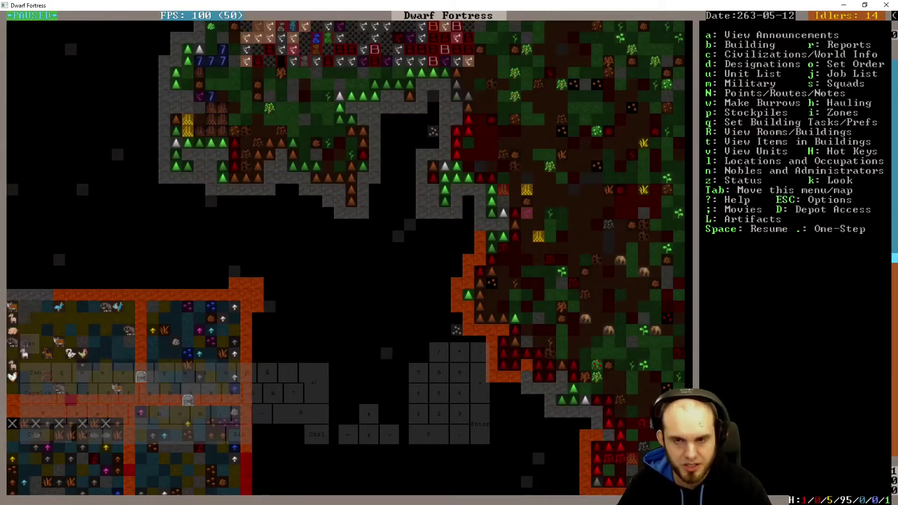
- Check the surface pasture's animal list, then leave the zone tools
key(i)
key(Down)
key(shift+Right)
key(Right)
key(Right)
key(shift+Right)
key(Right)
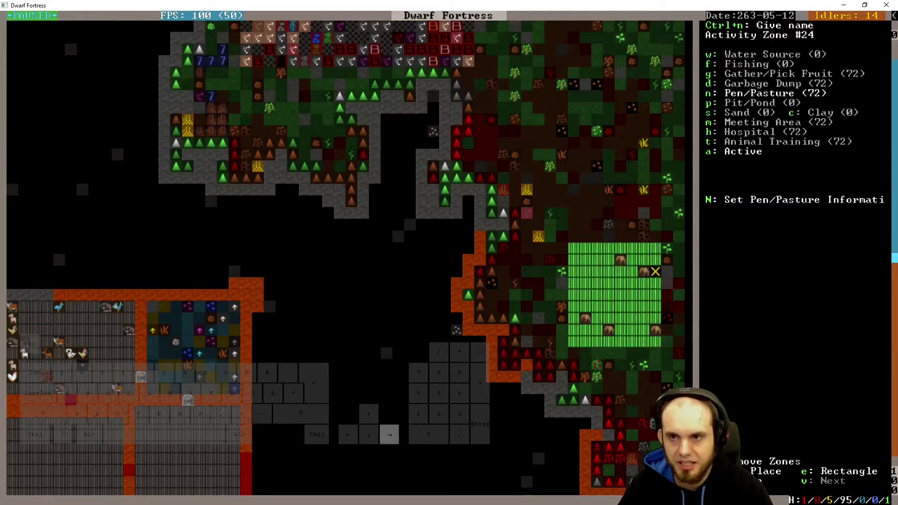
key(Right)
key(shift+n)
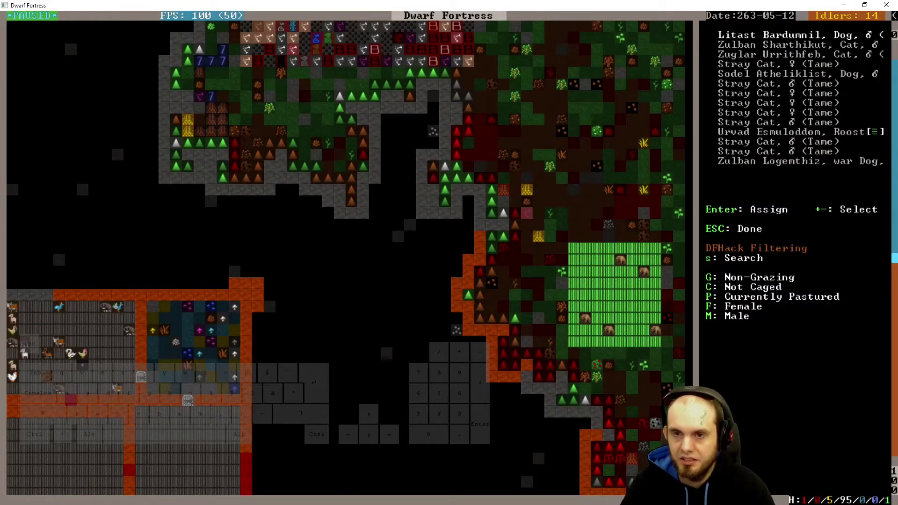
key(Escape)
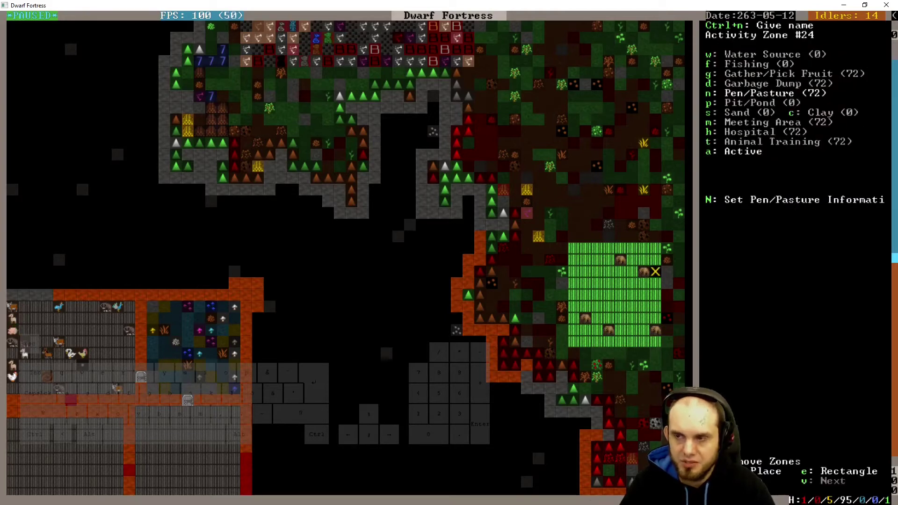
key(Escape)
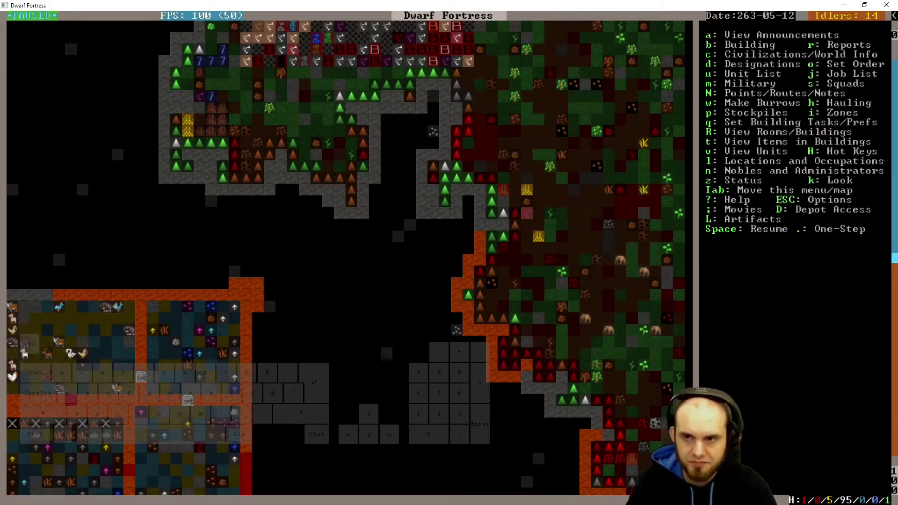
- Start a new zone rectangle at the pasture's bottom edge, then cancel it
key(i)
key(Down)
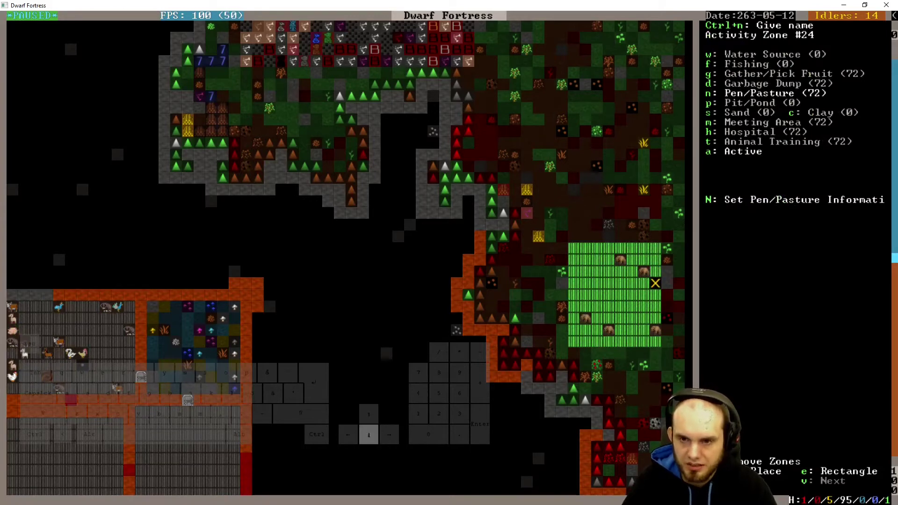
key(Right)
key(Down)
key(Down)
key(Down)
key(Left)
key(Down)
key(Down)
key(Return)
key(Left)
key(Left)
key(Left)
key(Up)
key(Up)
key(Up)
key(Escape)
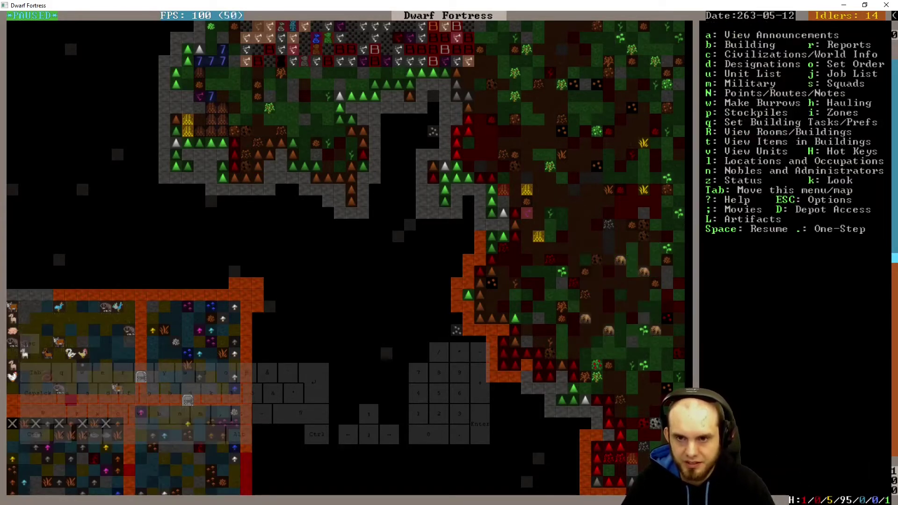
key(shift+Down)
key(shift+Down)
key(shift+Down)
- Resume the game and peek at neighbouring levels while panning the fortress
key(shift+Right)
key(less)
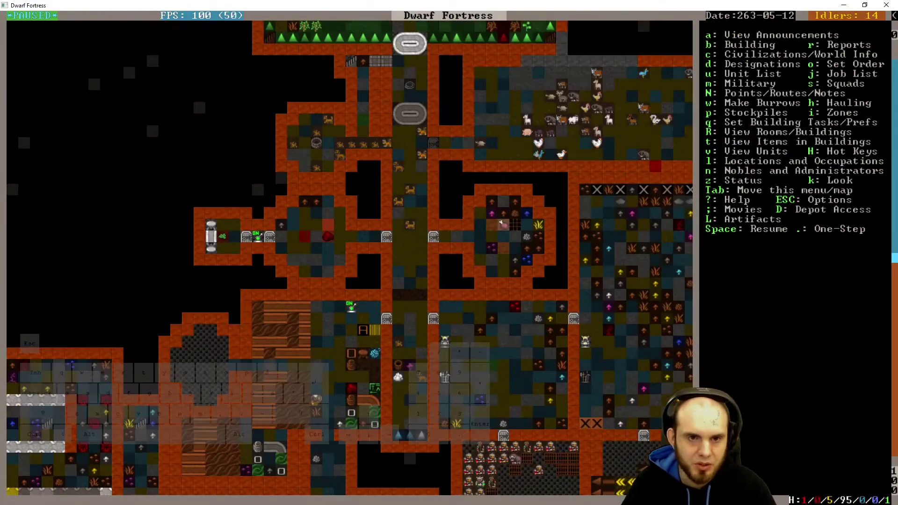
key(greater)
key(space)
key(less)
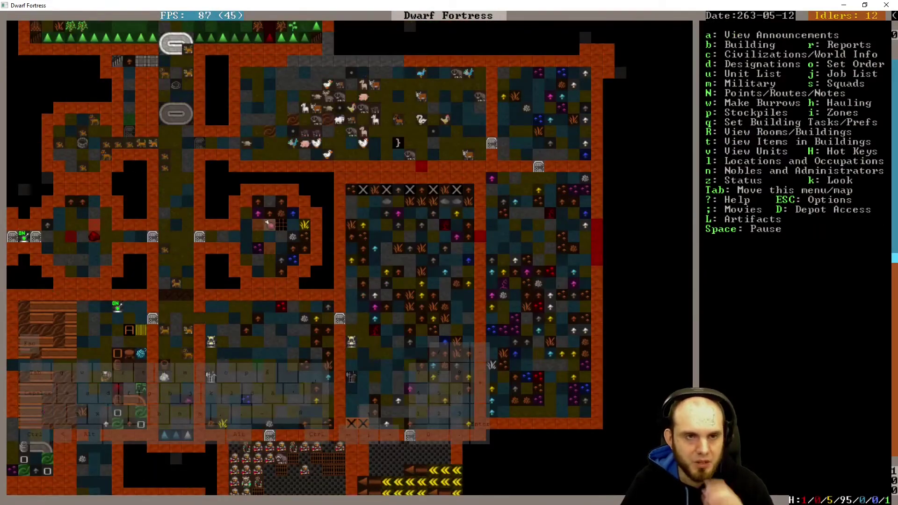
key(shift+Left)
key(greater)
key(shift+Down)
- Look at the quarry bush and cave moss tiles in the farm area
key(shift+Left)
key(shift+Left)
key(shift+Right)
key(shift+Right)
key(k)
key(Right)
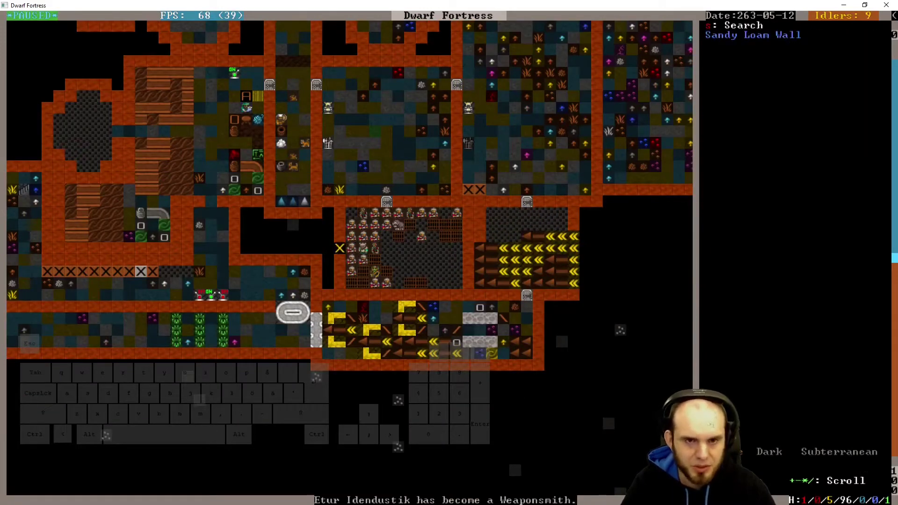
key(Up)
key(Right)
key(Right)
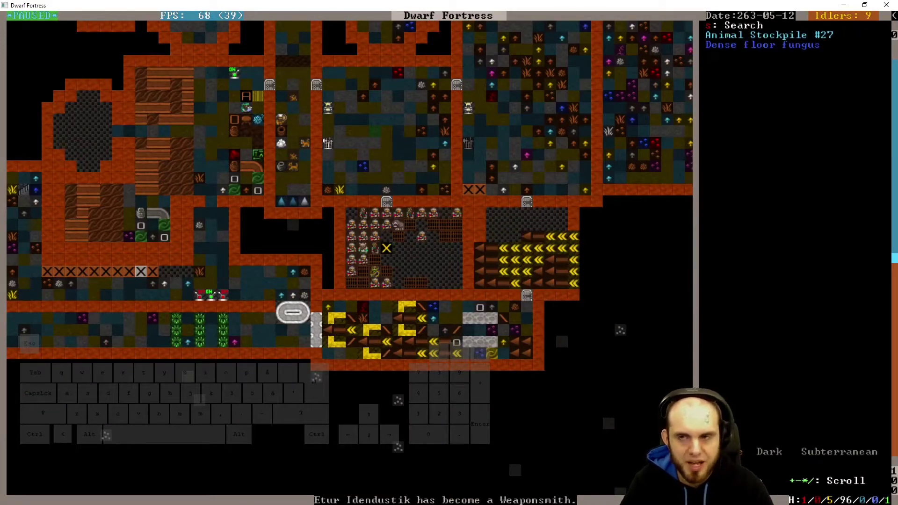
key(Right)
key(Right)
key(Up)
- Stop looking at tiles and pan toward the lower-left rooms
key(Escape)
key(shift+Up)
key(shift+Right)
key(shift+Right)
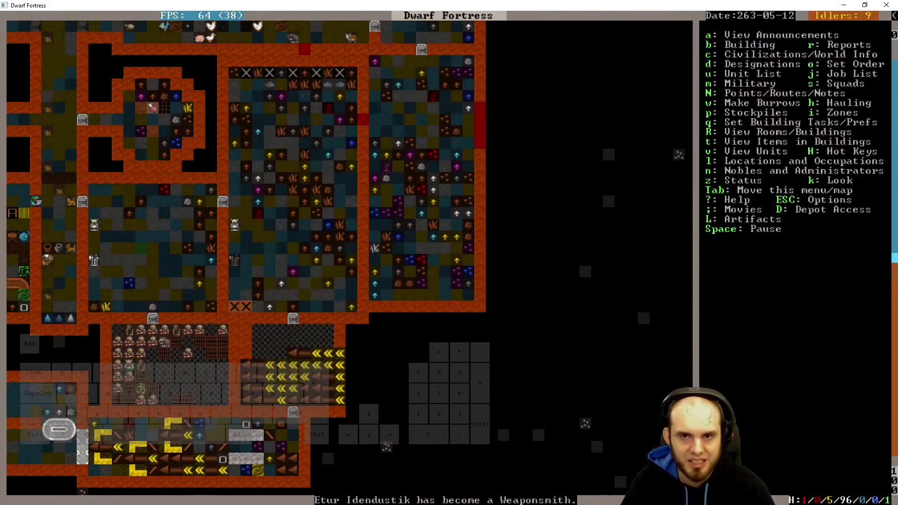
key(shift+Left)
key(shift+Down)
key(shift+Left)
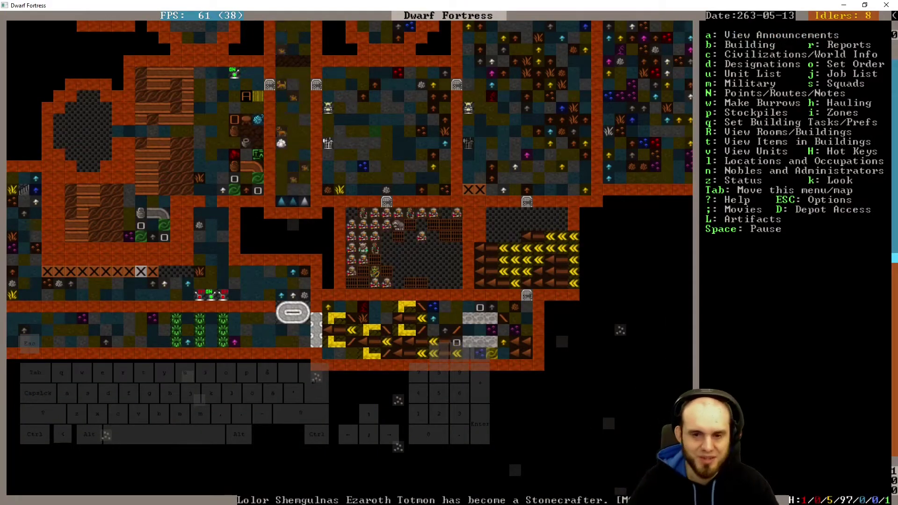
- Descend to the depot level and look at the trader there
key(shift+period)
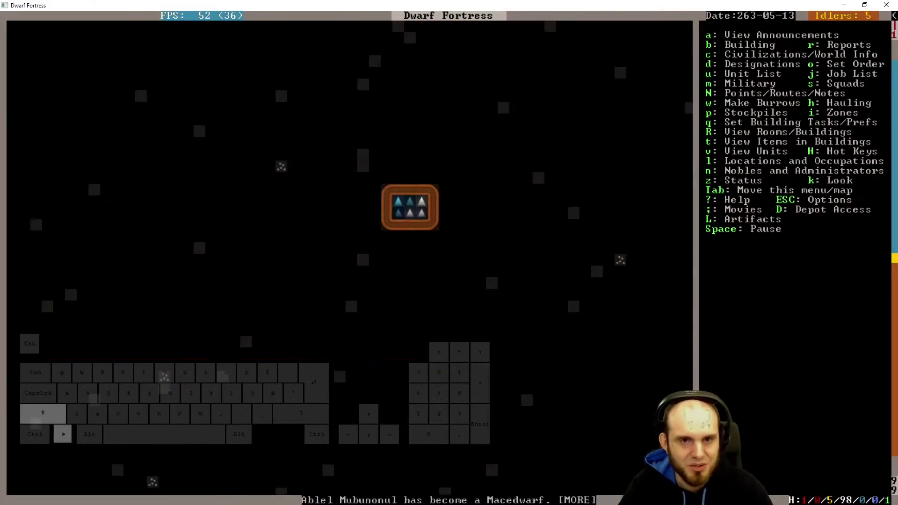
key(k)
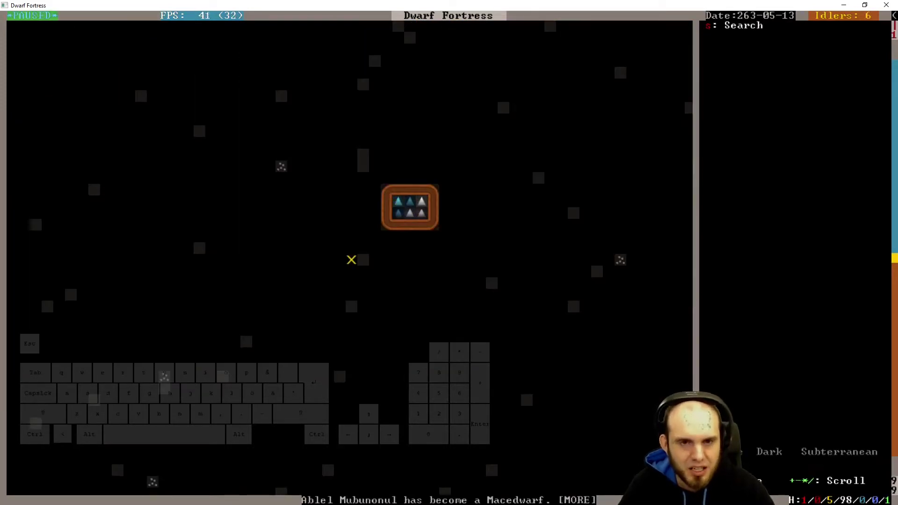
key(Up)
key(Up)
key(Up)
key(Right)
key(Right)
key(Right)
key(Up)
key(Right)
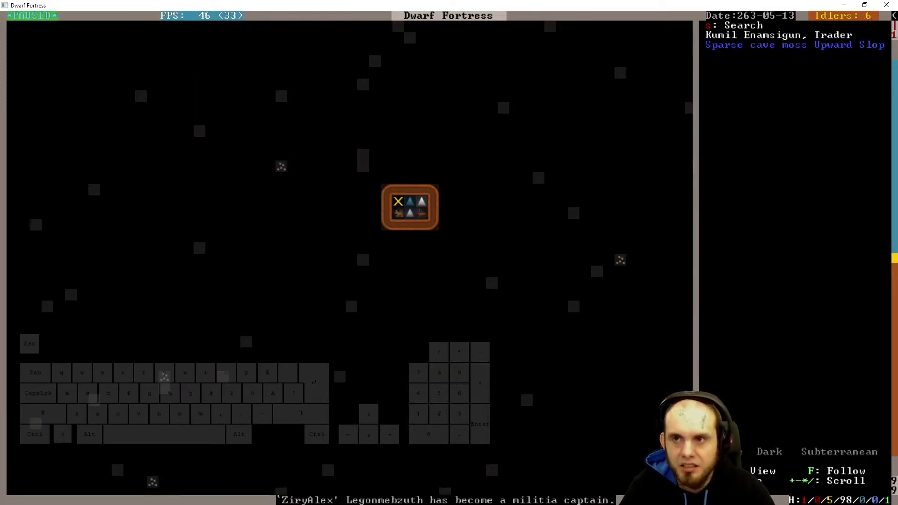
- Return to the fortress level and open the announcements log
key(Escape)
key(space)
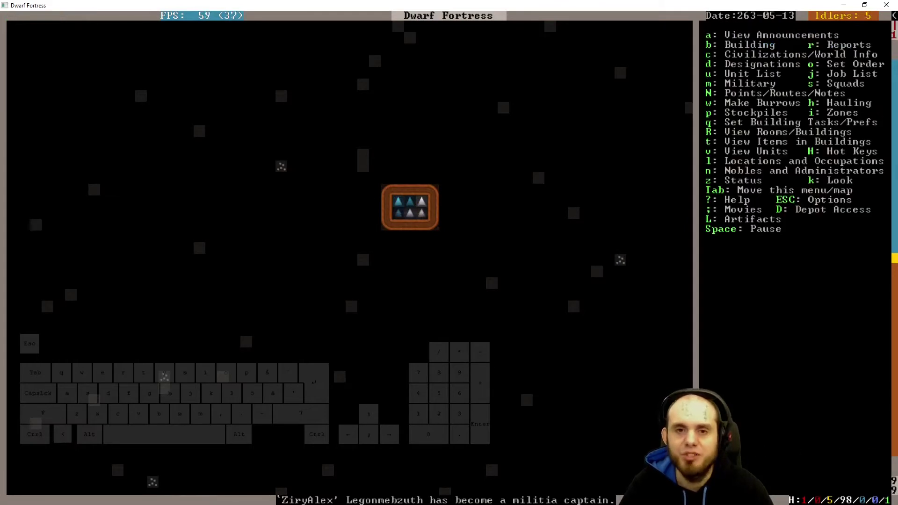
key(shift+Left)
key(shift+Left)
key(shift+comma)
key(shift+Right)
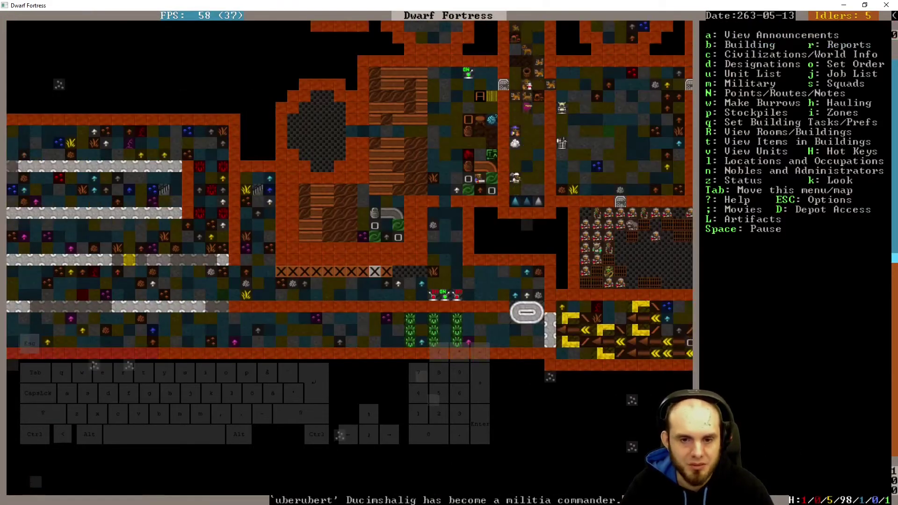
key(space)
key(a)
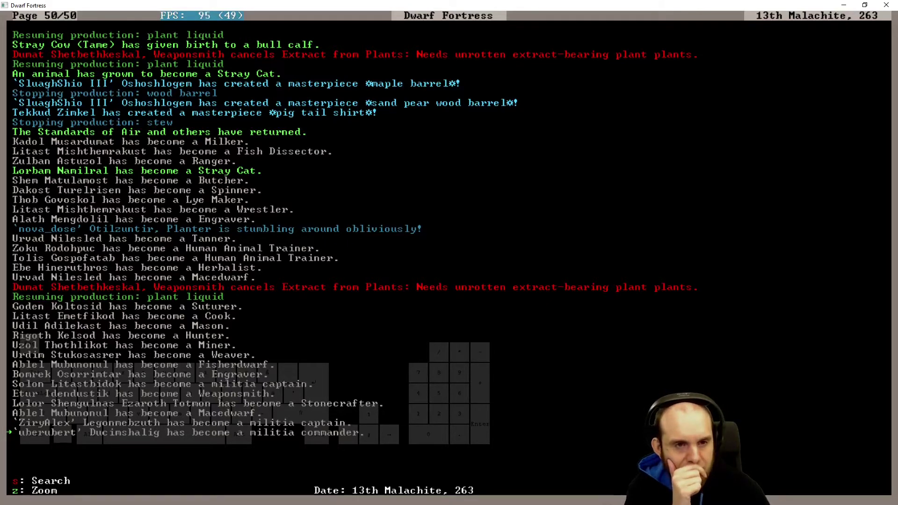
- Check the militia captain posts in the Nobles list, then reopen the announcements
key(Escape)
key(n)
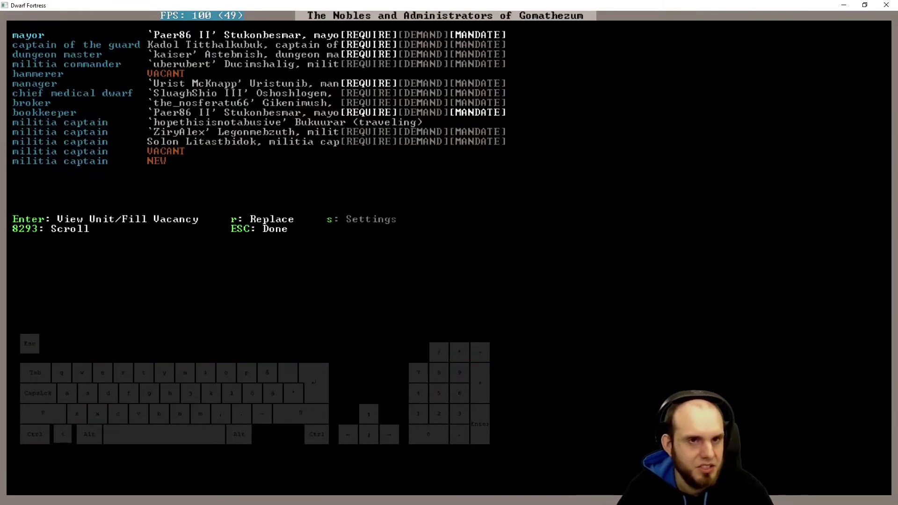
key(Down)
key(Down)
key(Down)
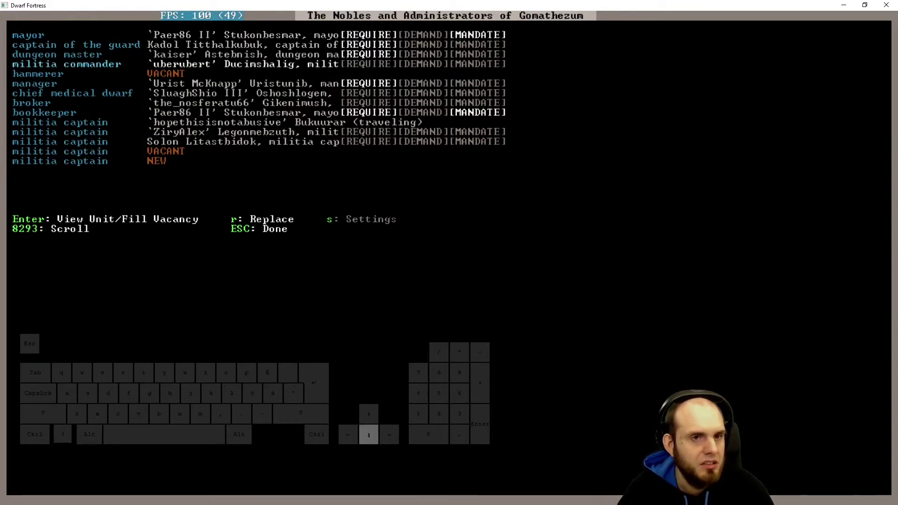
key(Down)
key(Down)
key(Down)
key(Down)
key(Down)
key(Down)
key(Down)
key(Down)
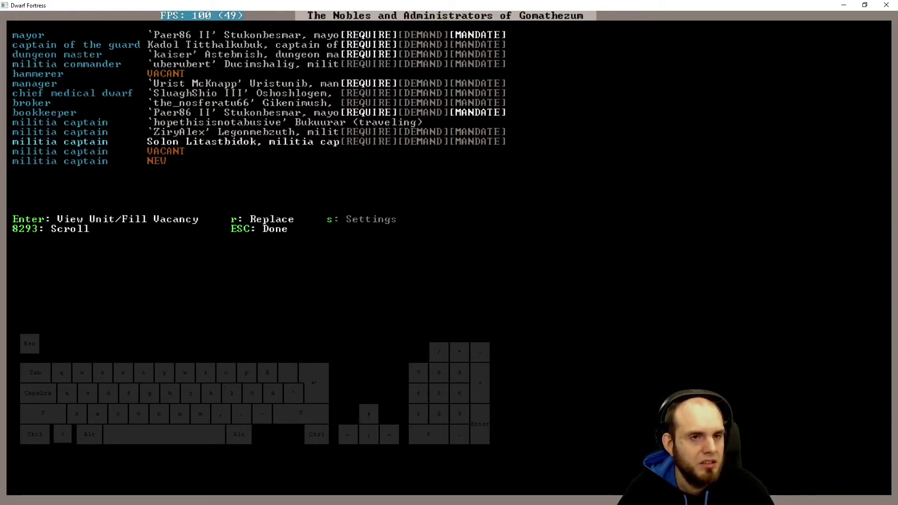
key(Escape)
key(Escape)
key(Escape)
key(a)
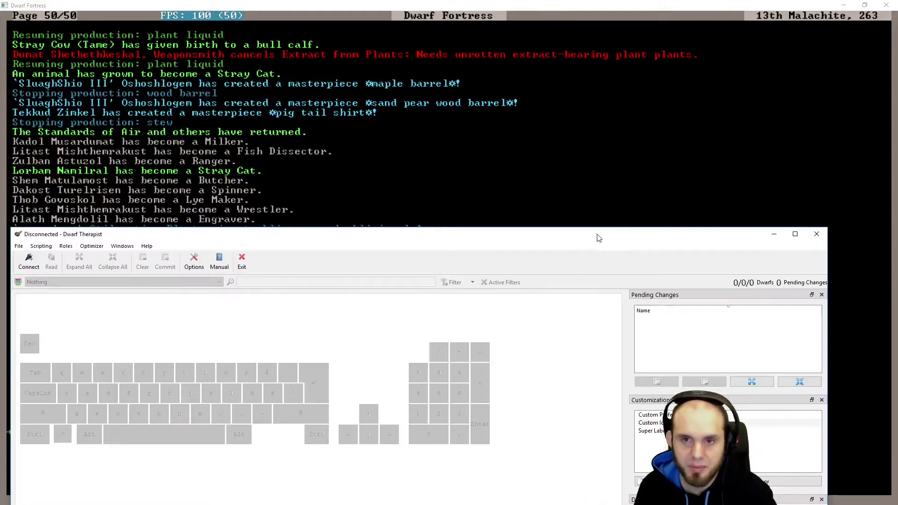
- Move the Dwarf Therapist window up, connect to the game, and open the Group By list
drag(598, 236, 622, 42)
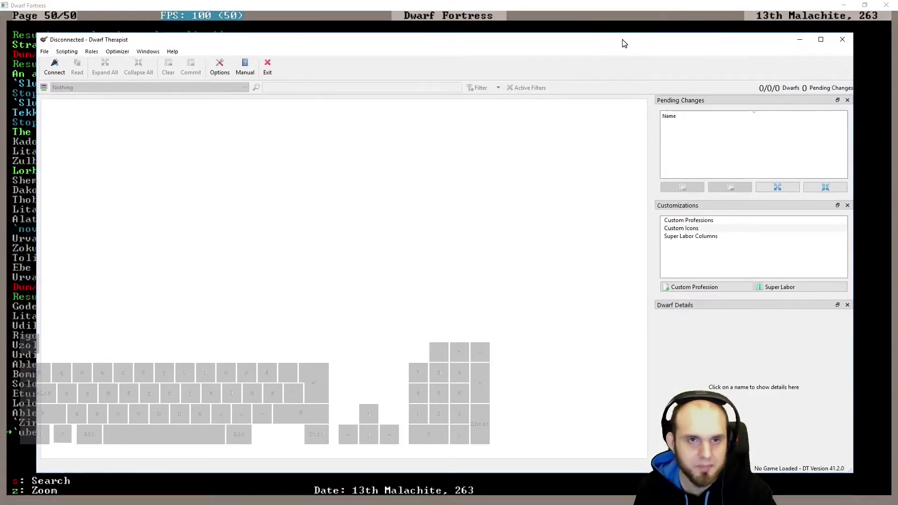
click(54, 68)
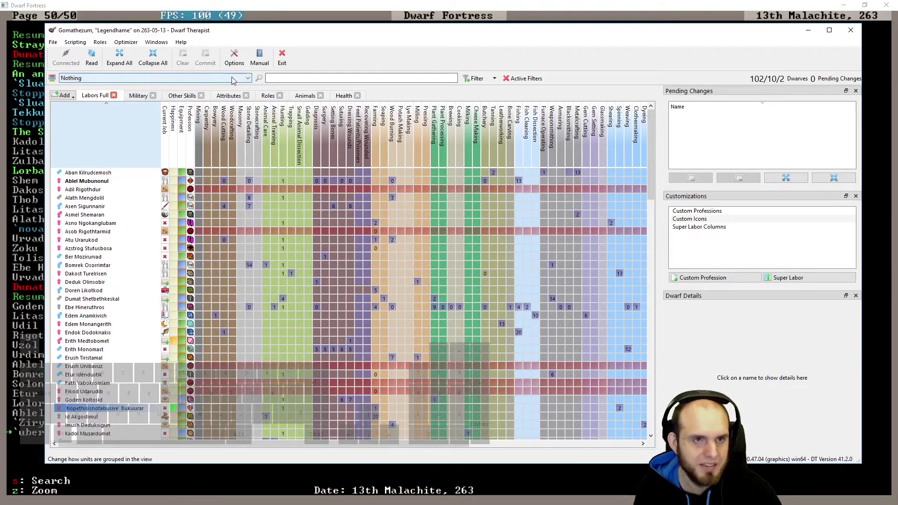
click(248, 78)
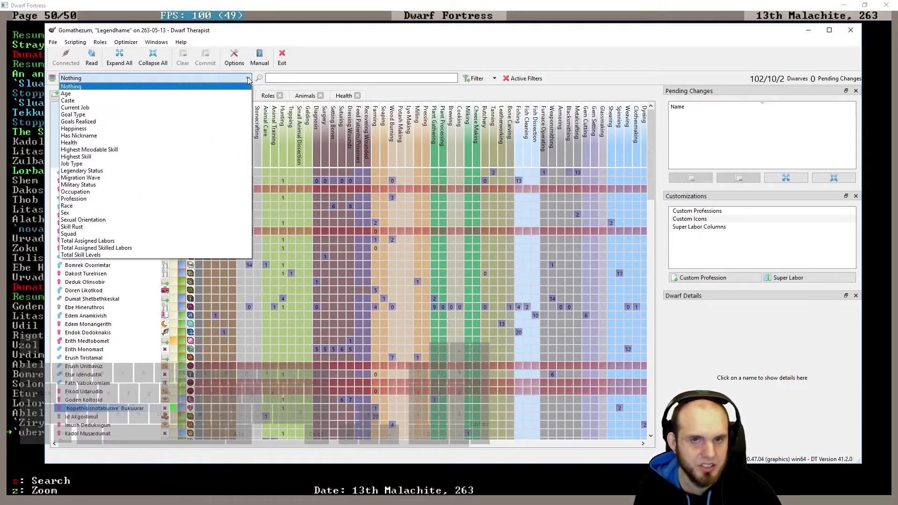
click(338, 45)
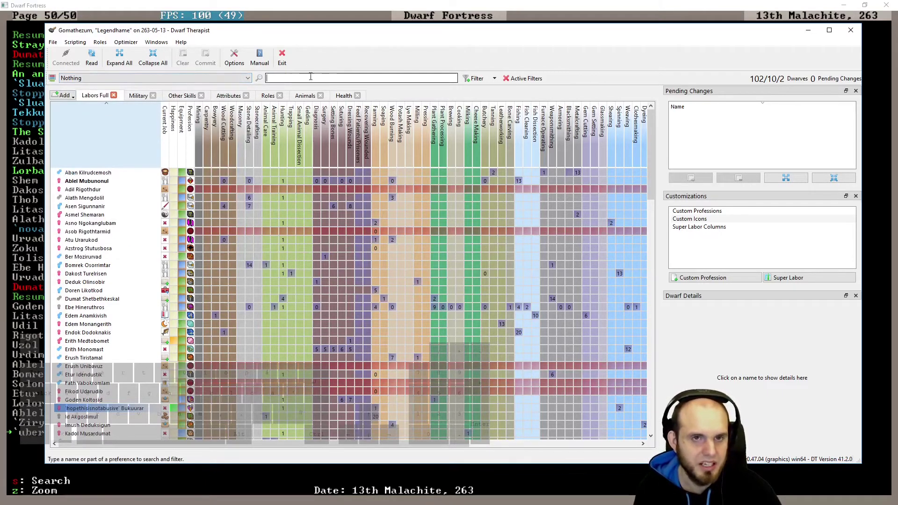
click(246, 79)
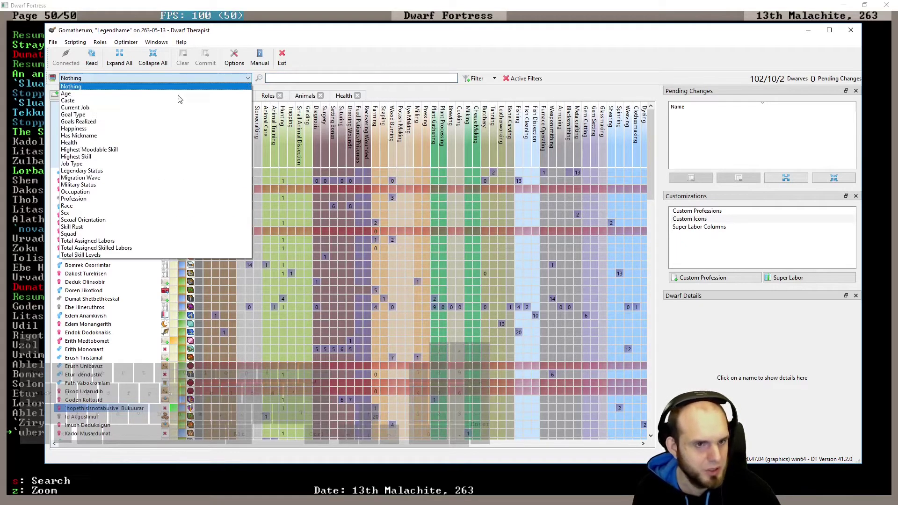
- Group dwarves by squad and view the Standards of Air commander and Old Tongs captain
click(95, 234)
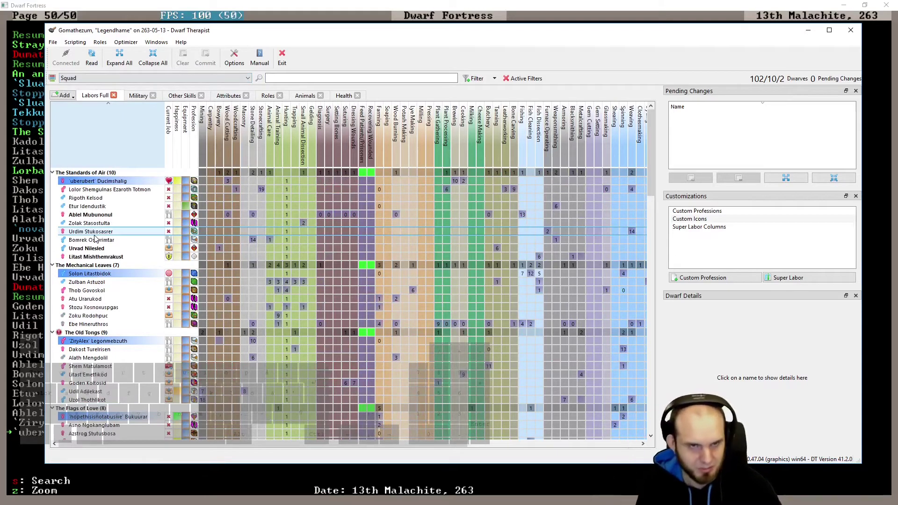
click(95, 183)
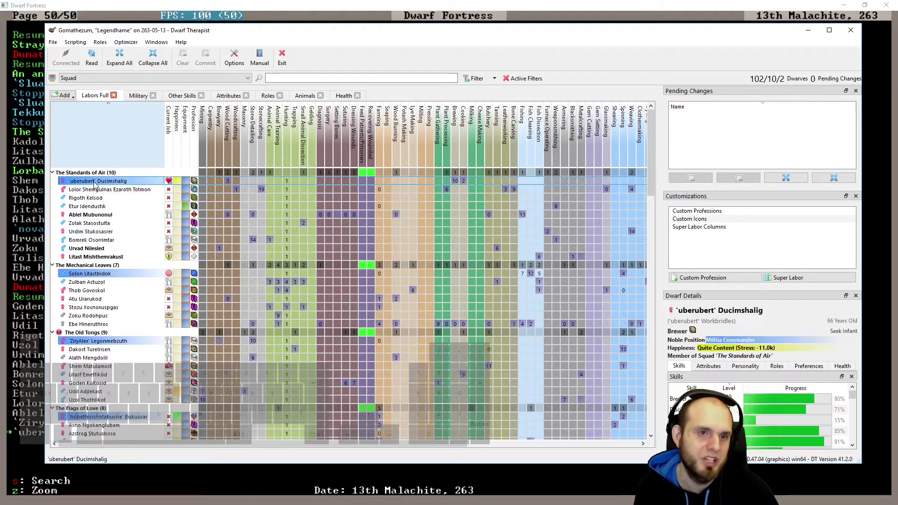
mouse_move(98, 181)
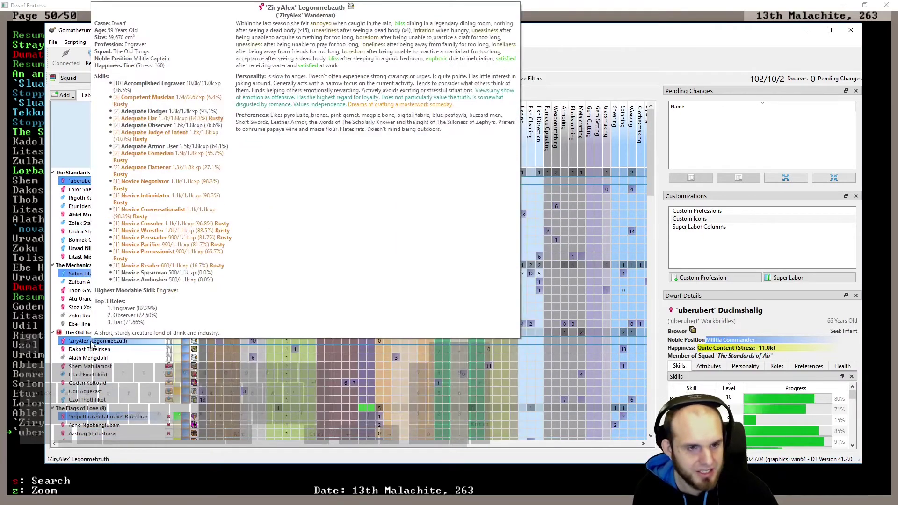
click(91, 343)
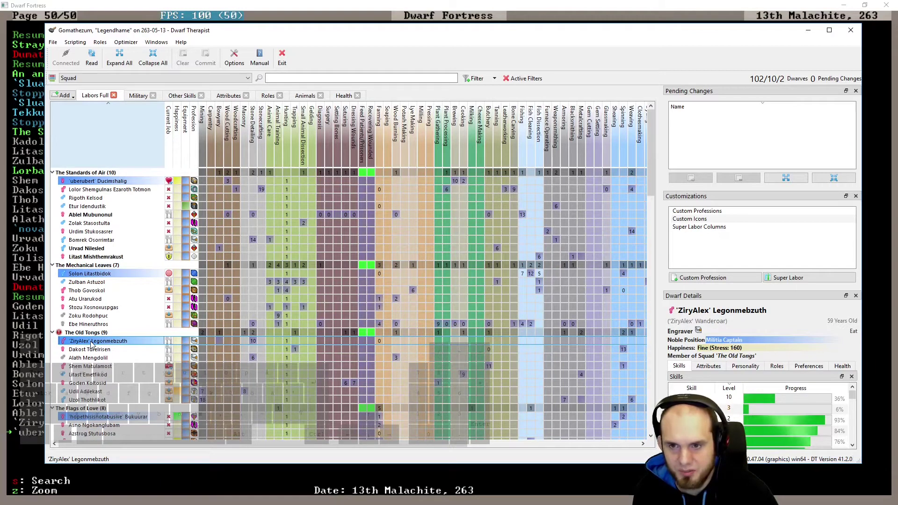
click(102, 182)
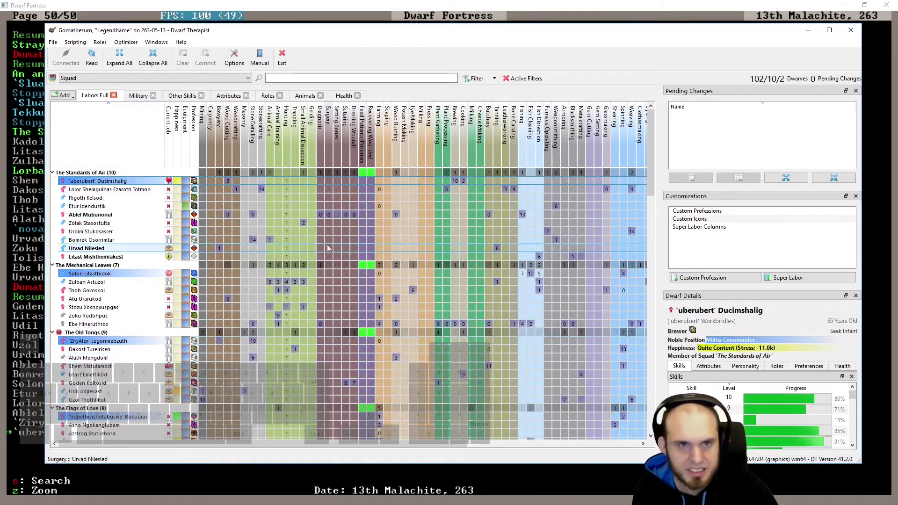
scroll(752, 400, down, 3)
scroll(761, 417, down, 3)
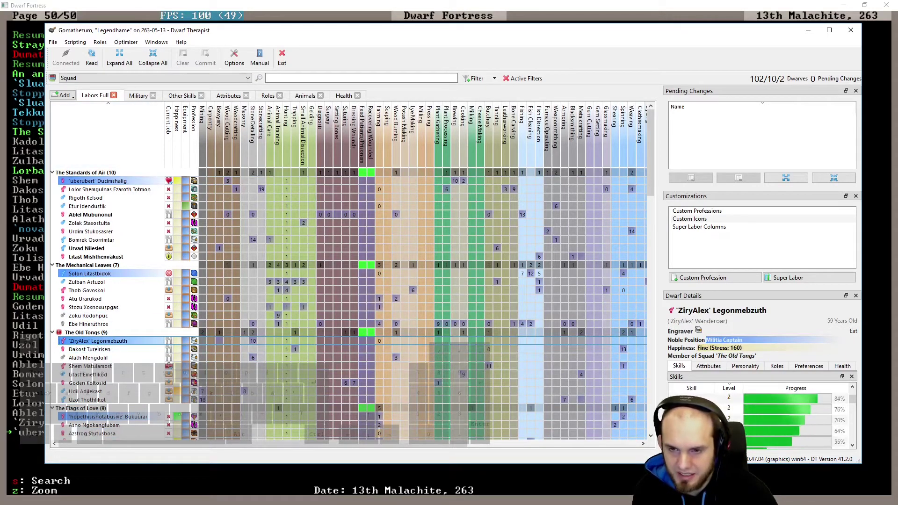
scroll(739, 420, down, 1)
scroll(739, 421, down, 1)
scroll(739, 420, down, 1)
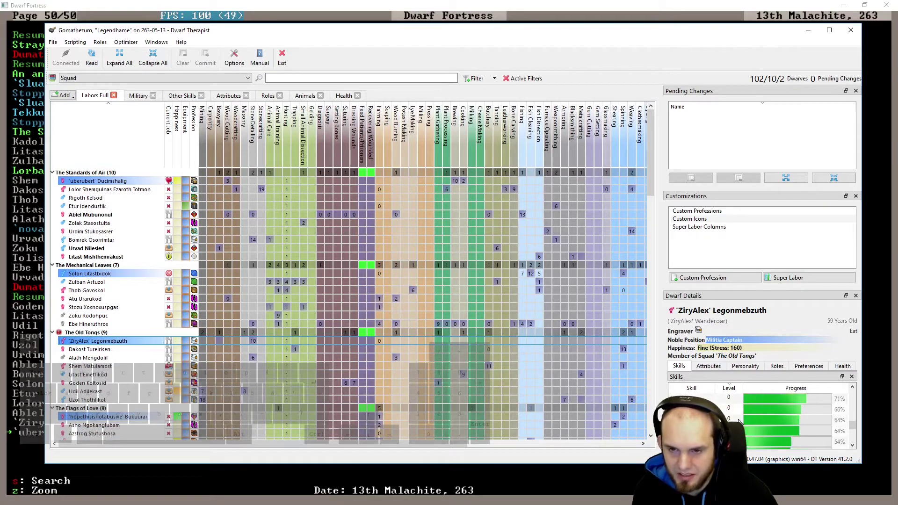
scroll(739, 420, down, 1)
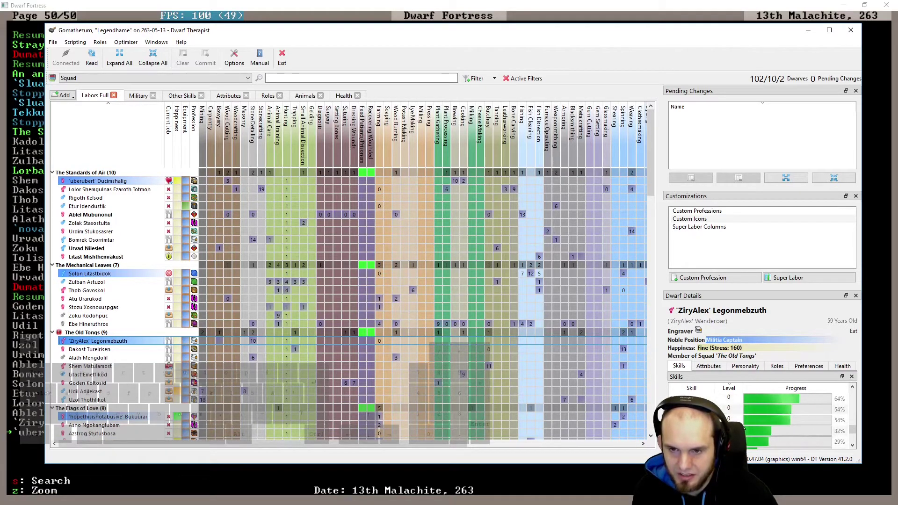
scroll(767, 430, down, 1)
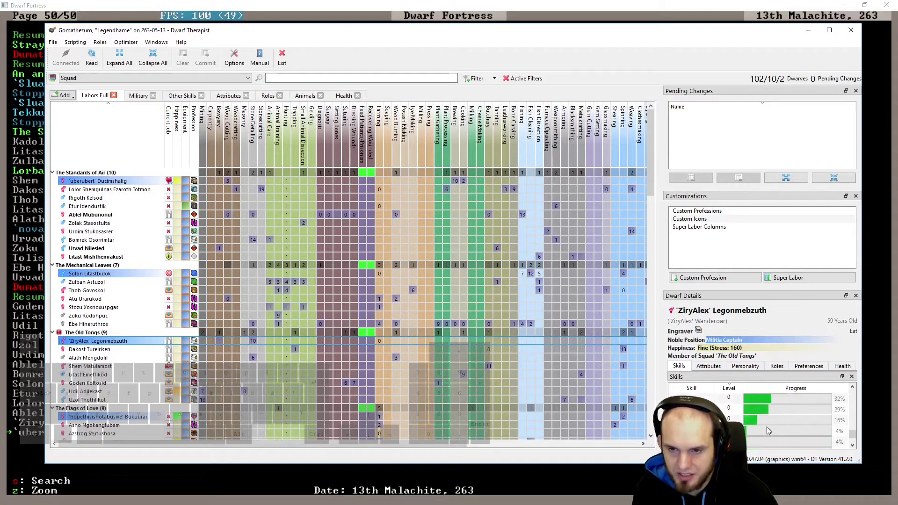
scroll(768, 430, down, 1)
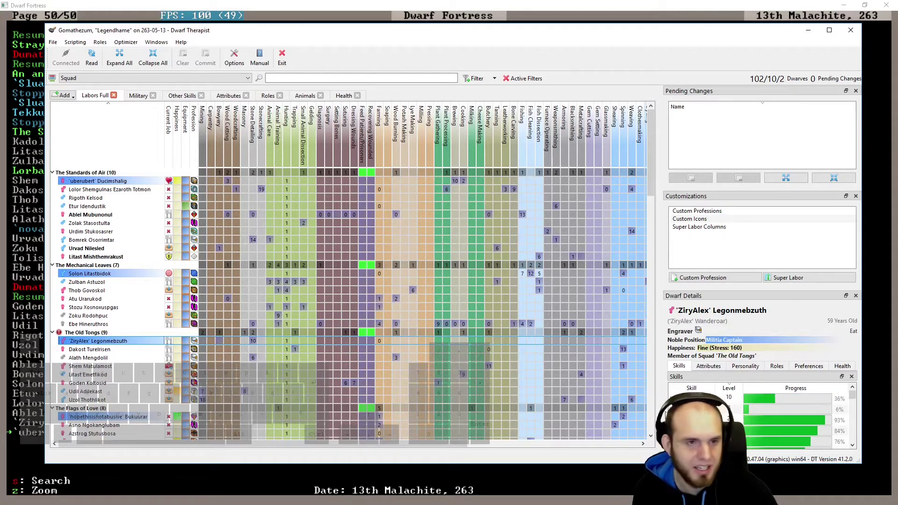
- Compare commander and Old Tongs captain, view Solon Litastbidok and Flags of Love captain, then close Therapist
click(112, 181)
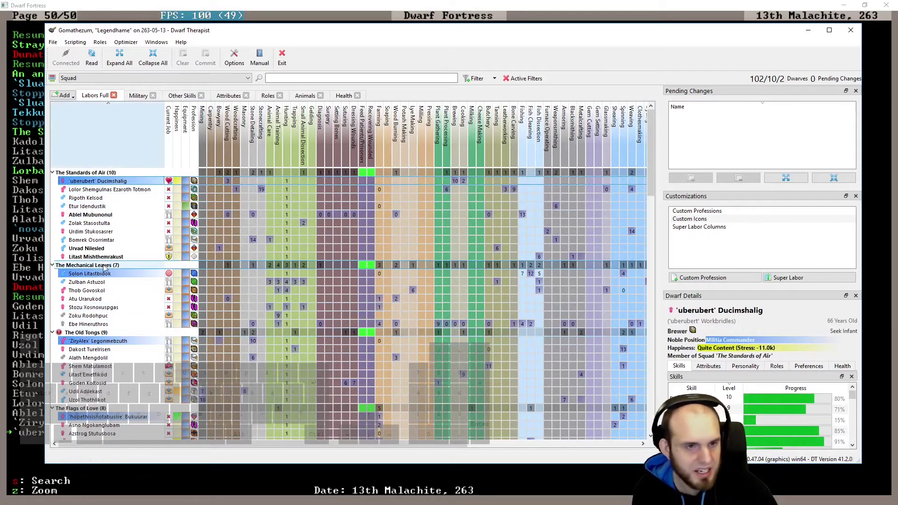
click(302, 341)
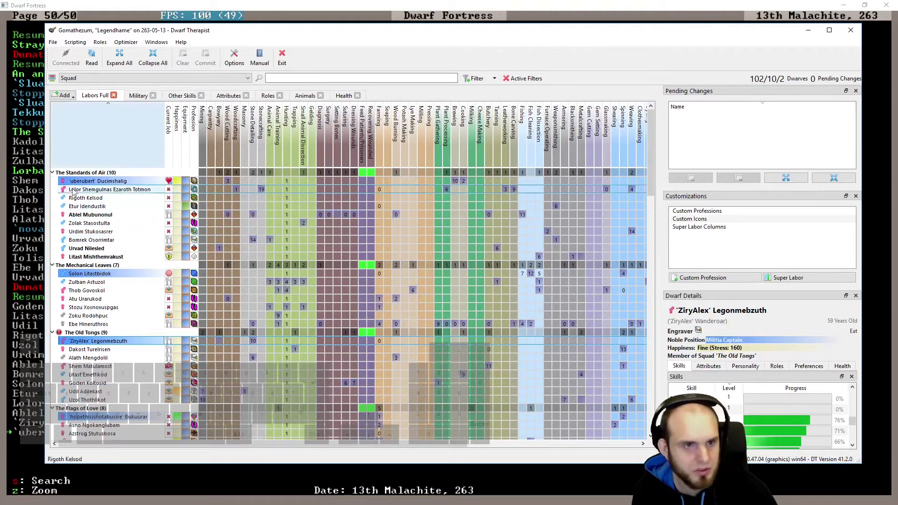
click(98, 181)
scroll(726, 416, down, 1)
scroll(727, 415, down, 1)
scroll(761, 418, down, 1)
scroll(761, 417, down, 1)
scroll(761, 417, up, 1)
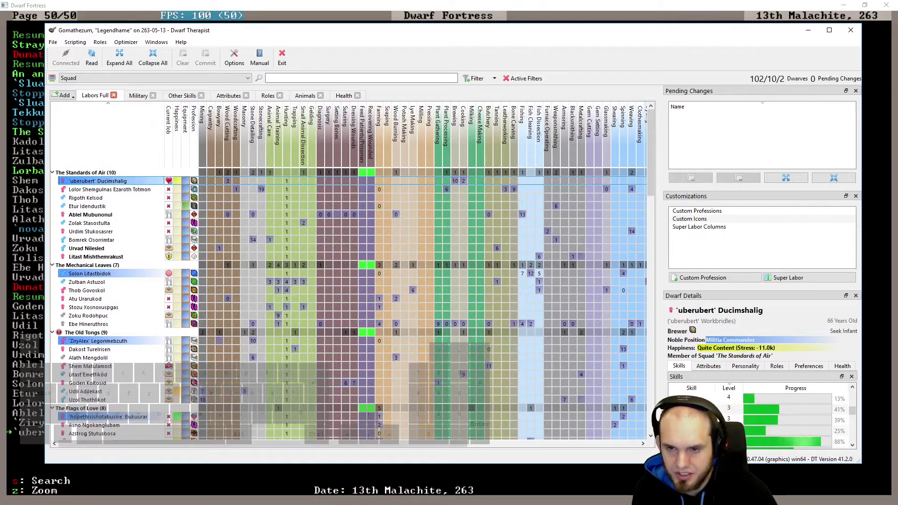
mouse_move(194, 273)
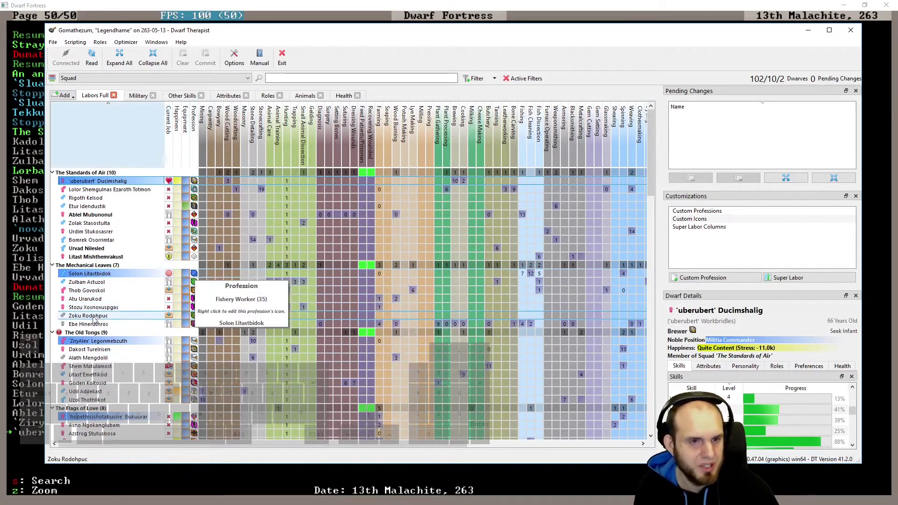
click(83, 278)
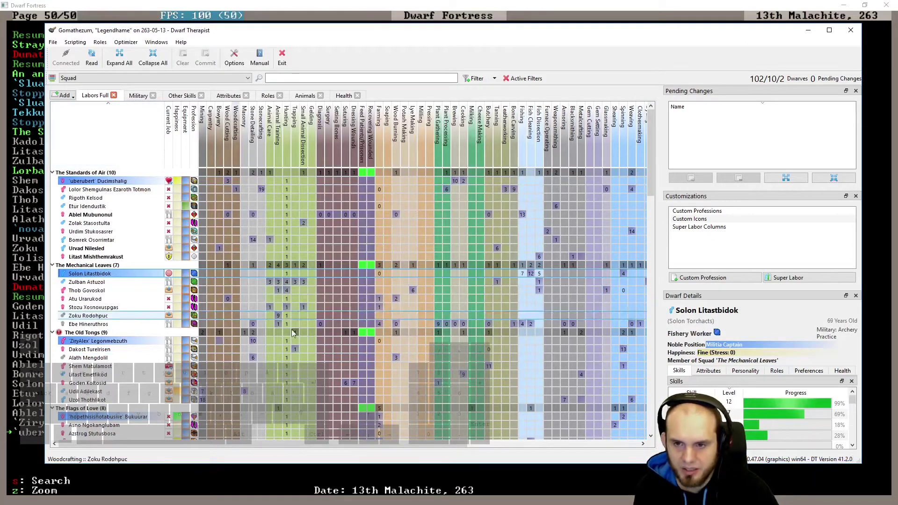
scroll(741, 417, down, 1)
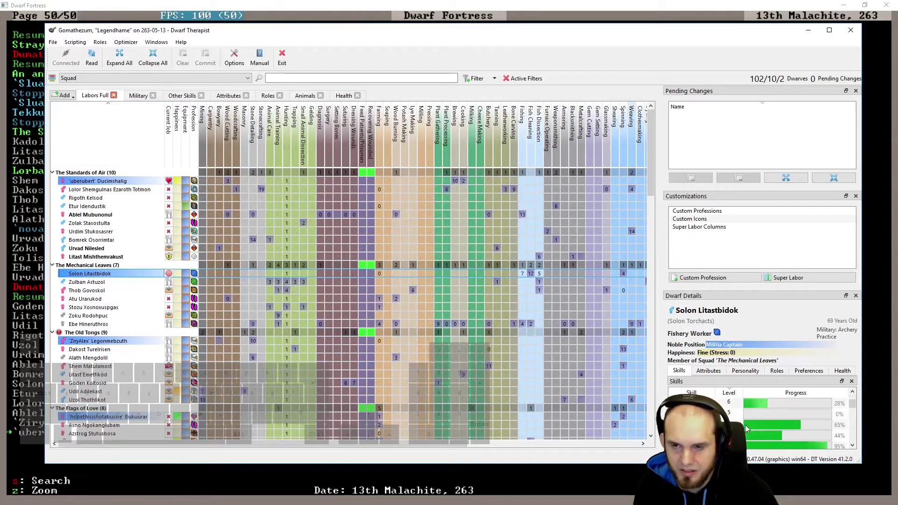
scroll(747, 430, down, 2)
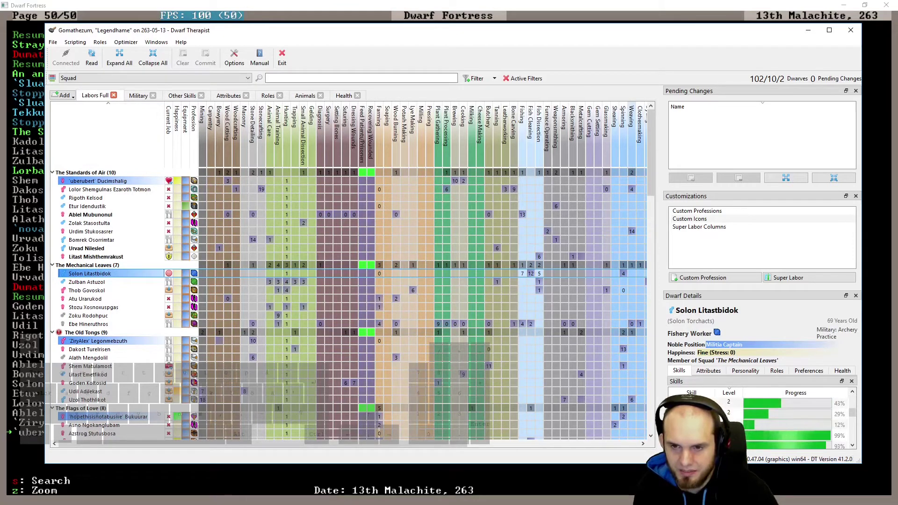
scroll(786, 421, down, 2)
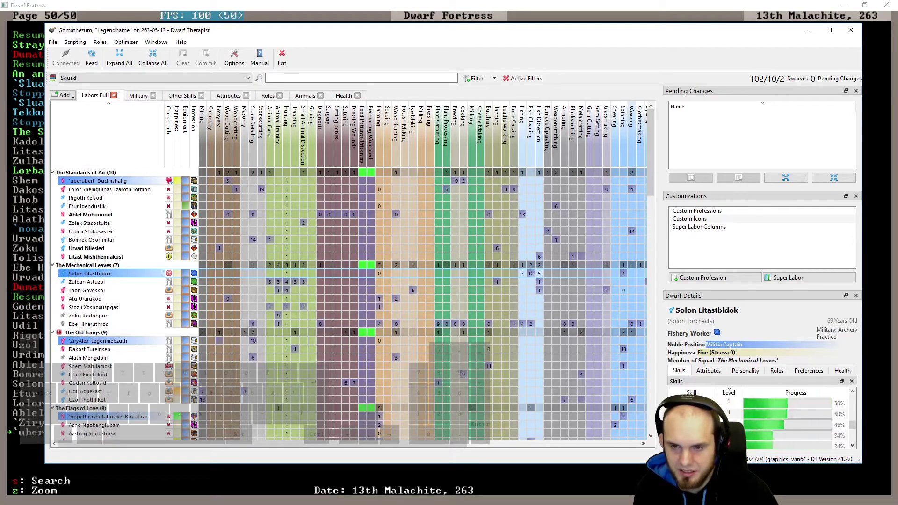
scroll(772, 421, down, 1)
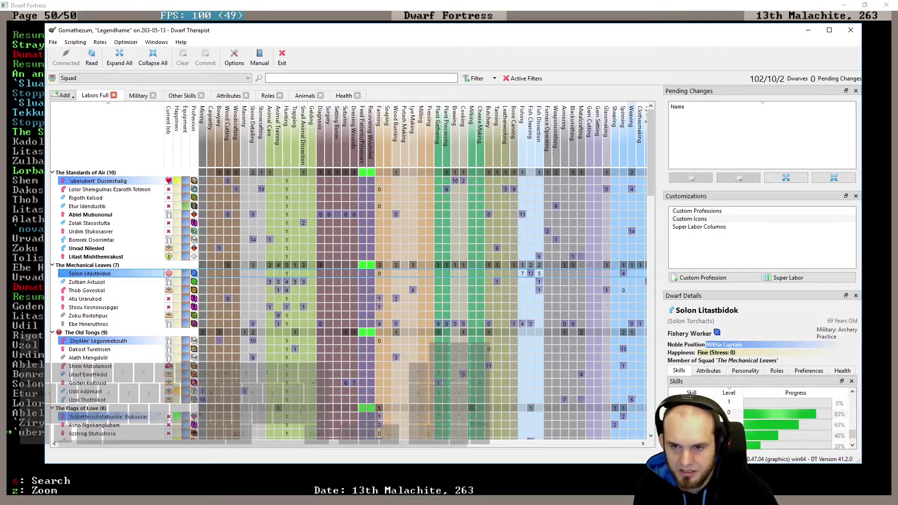
scroll(772, 421, down, 1)
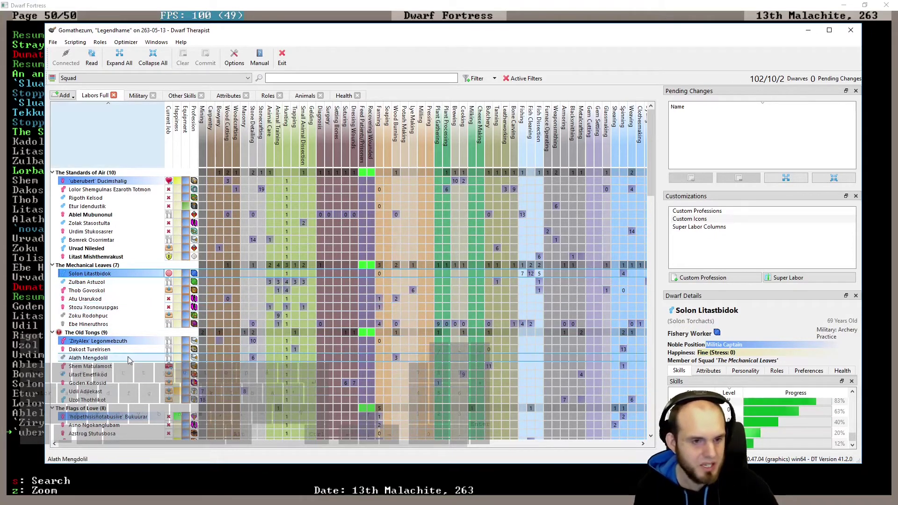
click(95, 417)
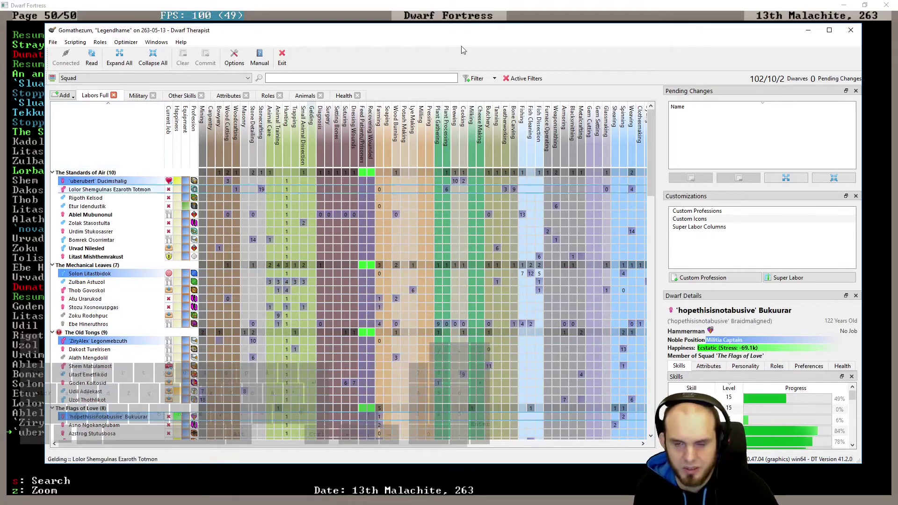
click(482, 4)
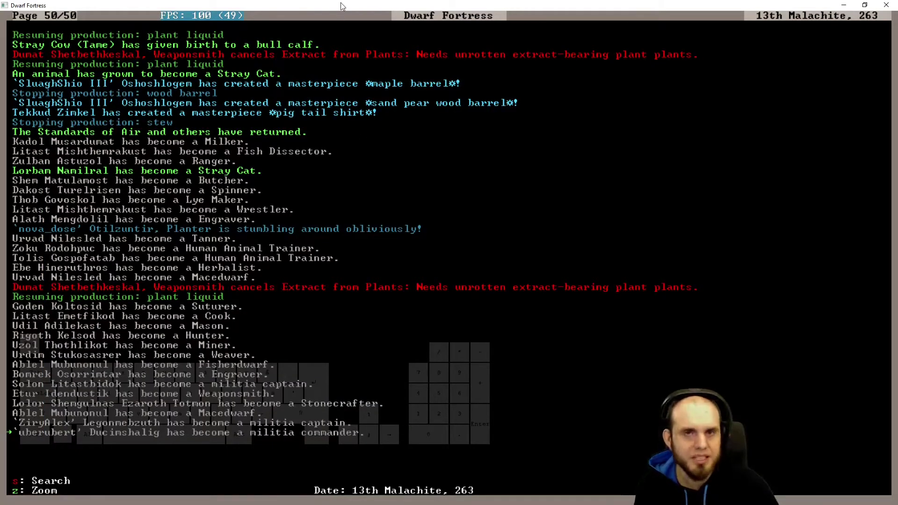
- Close the announcements log, unpause the game and pan across the fortress
key(Escape)
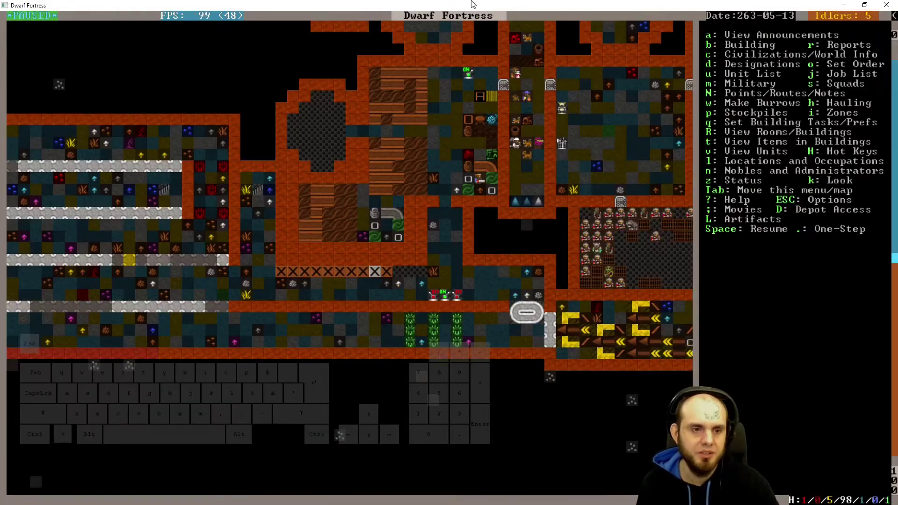
key(space)
key(shift+Right)
key(shift+Right)
key(shift+Up)
key(shift+Right)
- Pan to another fortress area and review the squads list
key(shift+Left)
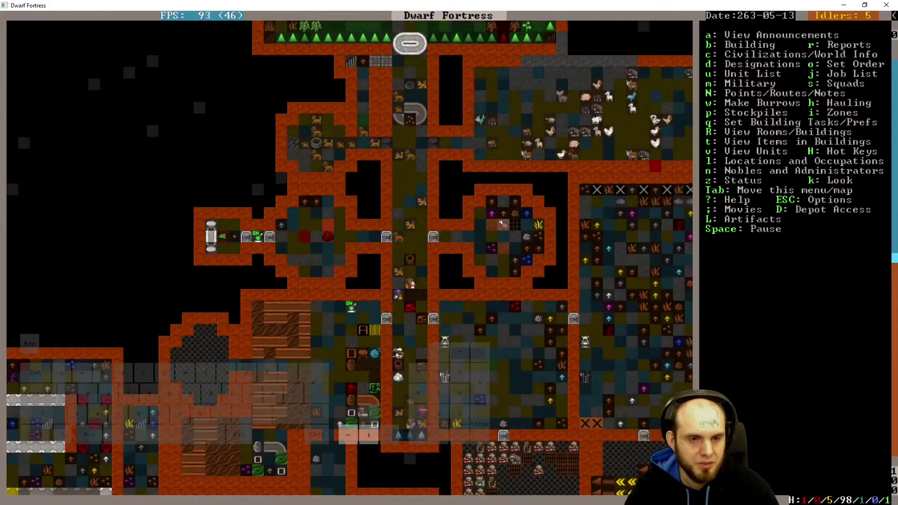
key(shift+Down)
key(shift+Left)
key(s)
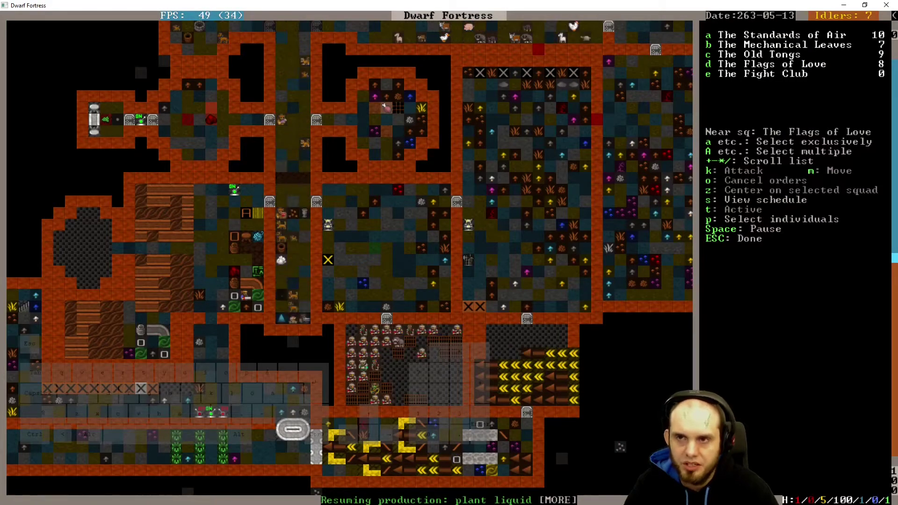
key(Escape)
- Pan west over the farm plots and check the squads list again
key(shift+Left)
key(shift+Left)
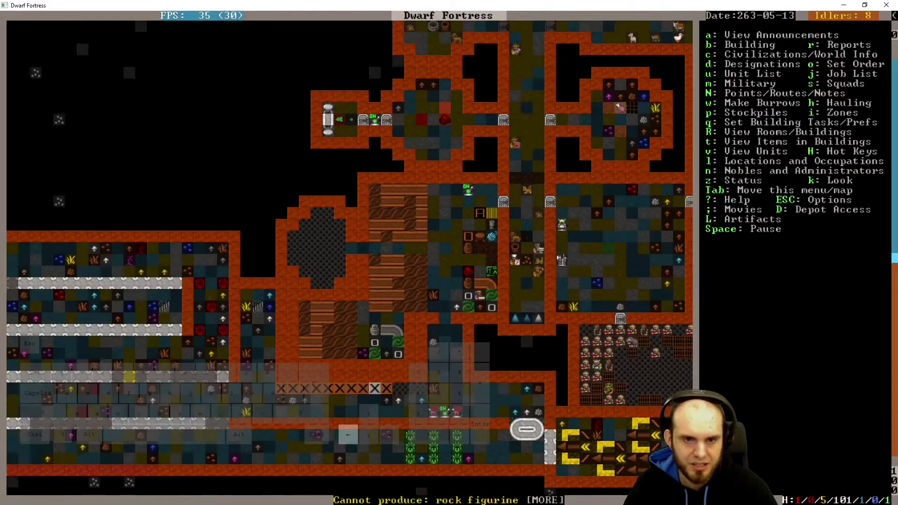
key(shift+Left)
key(shift+Left)
key(shift+Left)
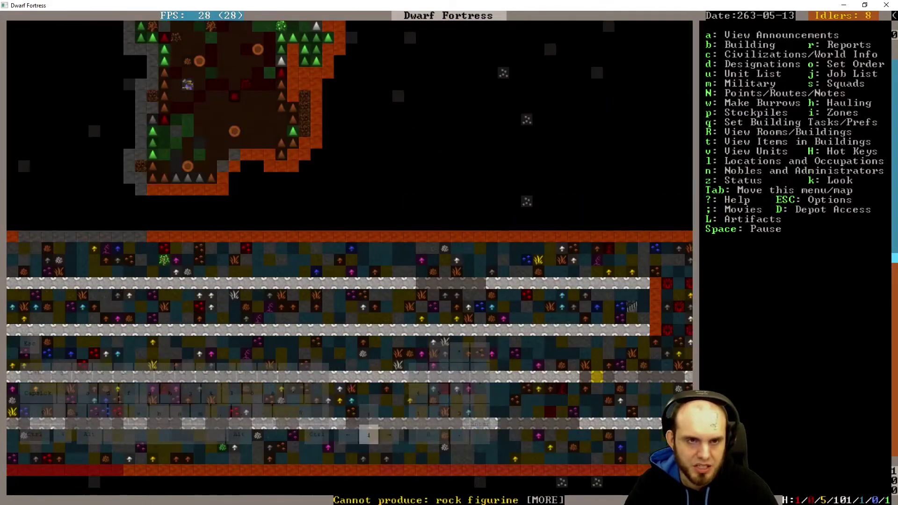
key(shift+Down)
key(shift+Left)
key(shift+Left)
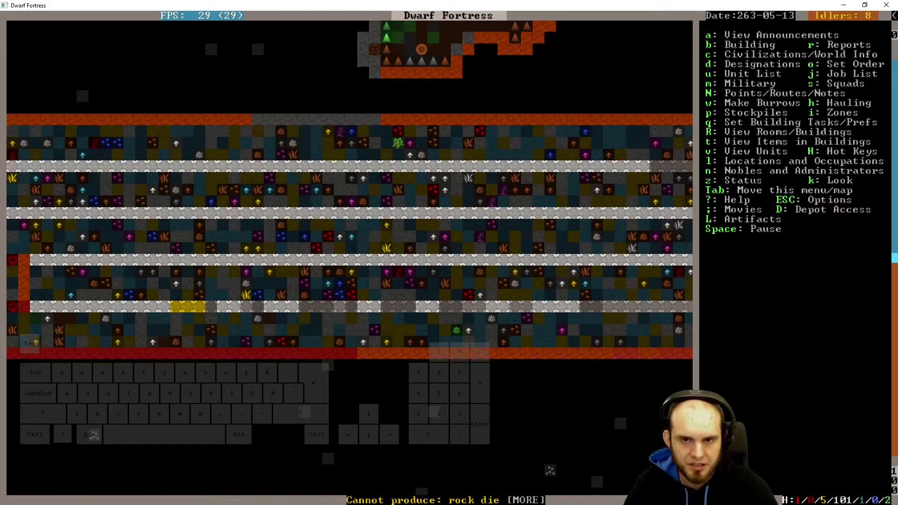
key(s)
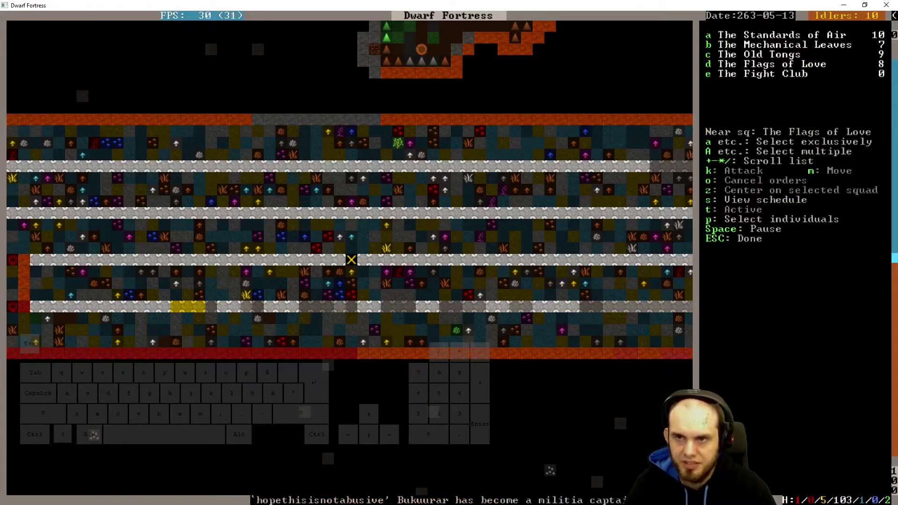
key(Escape)
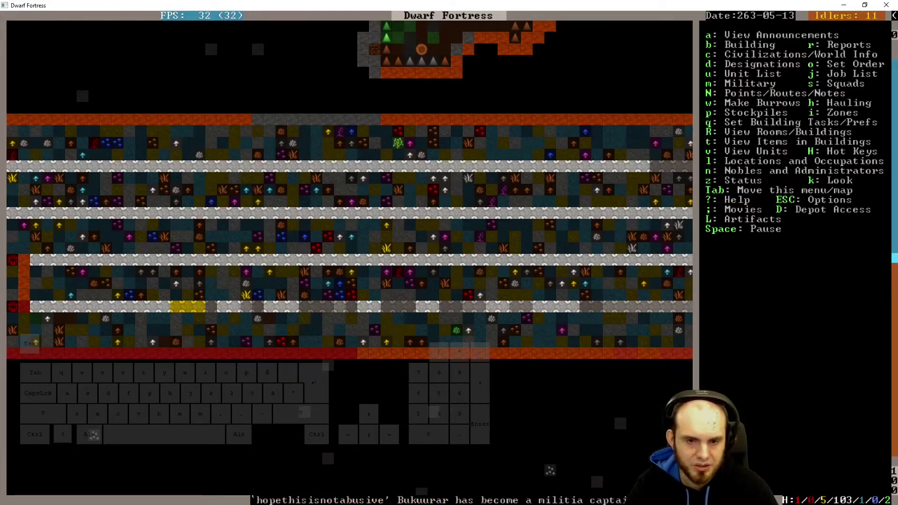
key(shift+period)
key(shift+period)
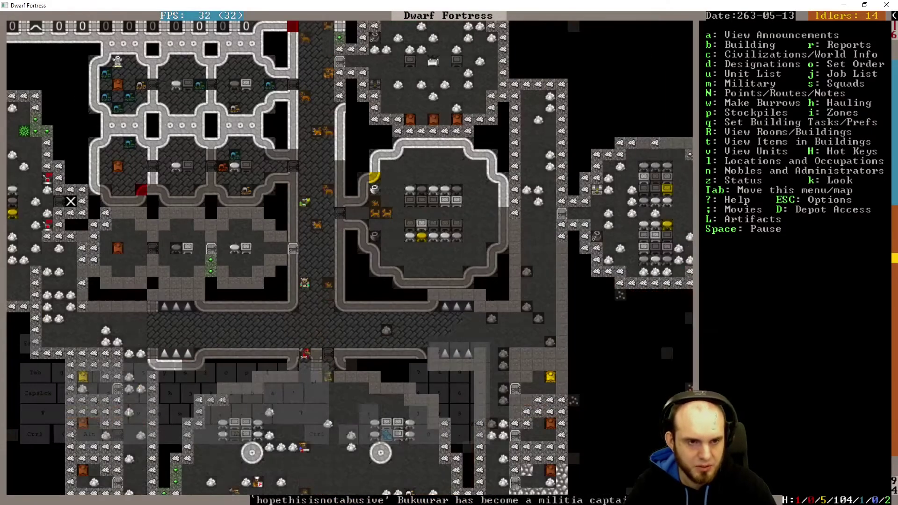
key(shift+period)
key(shift+period)
key(shift+comma)
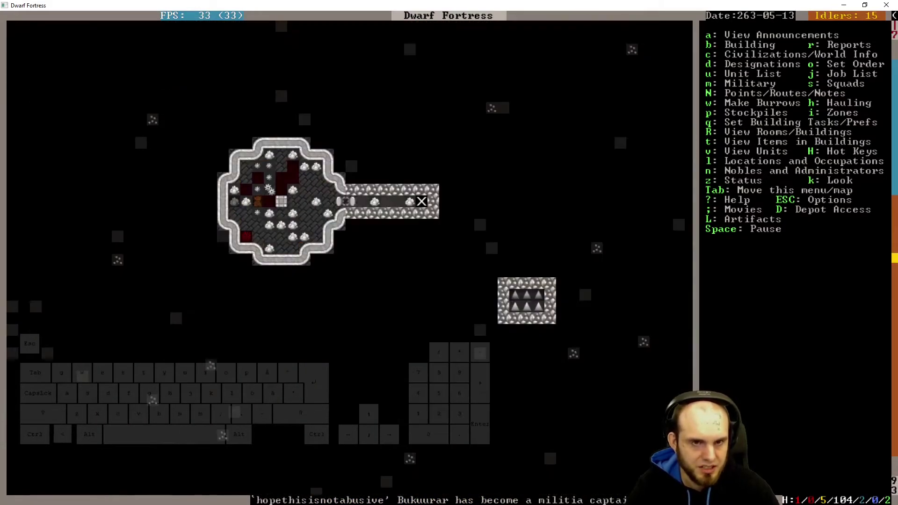
key(q)
key(Escape)
key(shift+comma)
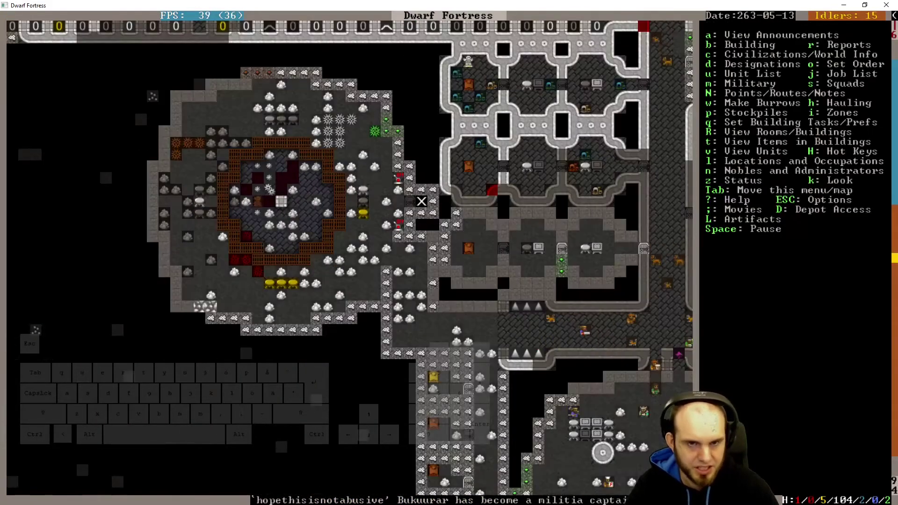
key(q)
key(Right)
key(Right)
key(Right)
key(Up)
key(Up)
key(Up)
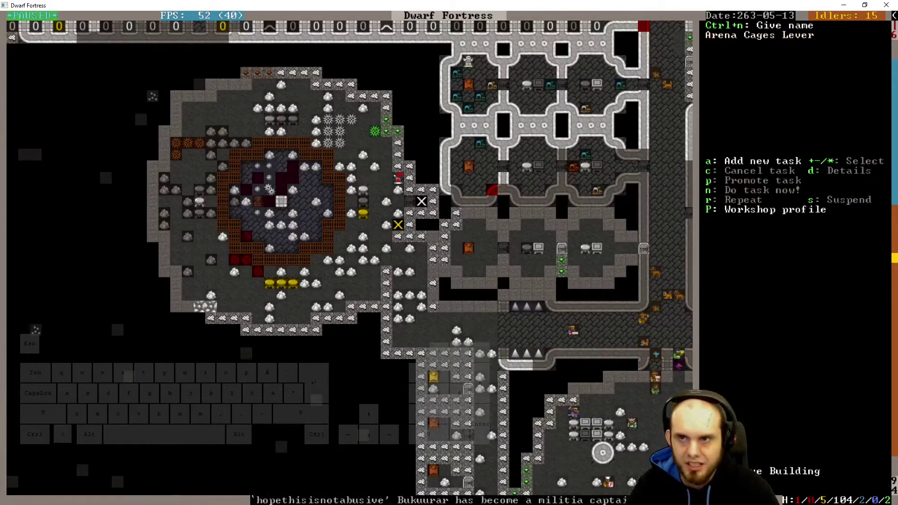
key(ctrl)
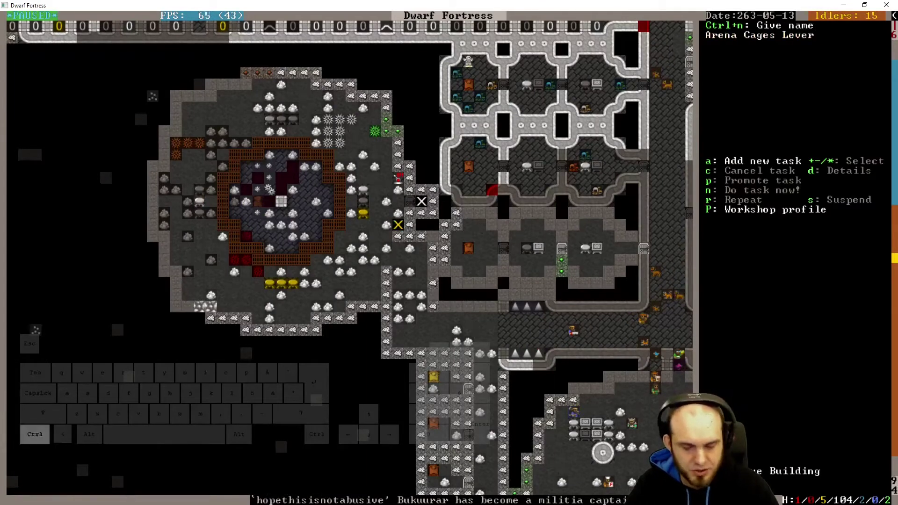
key(shift+d)
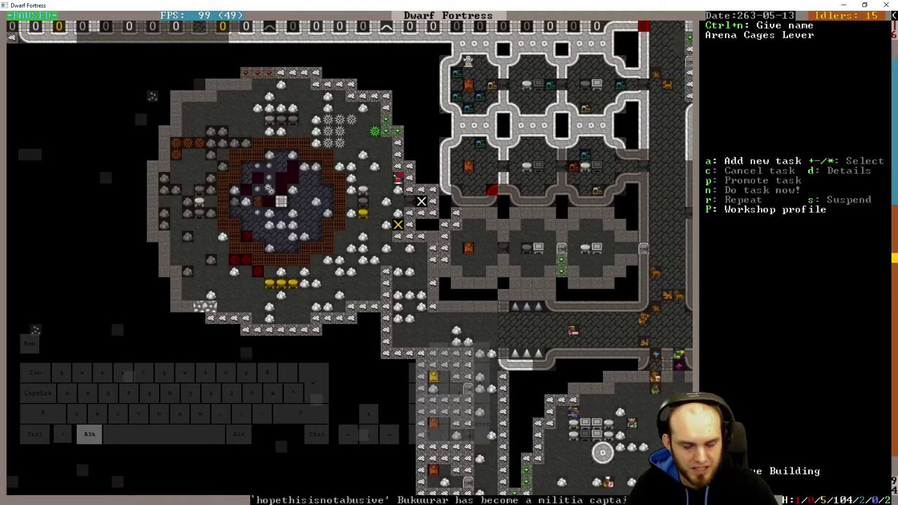
key(Left)
key(Right)
key(shift+d)
key(ctrl)
key(Escape)
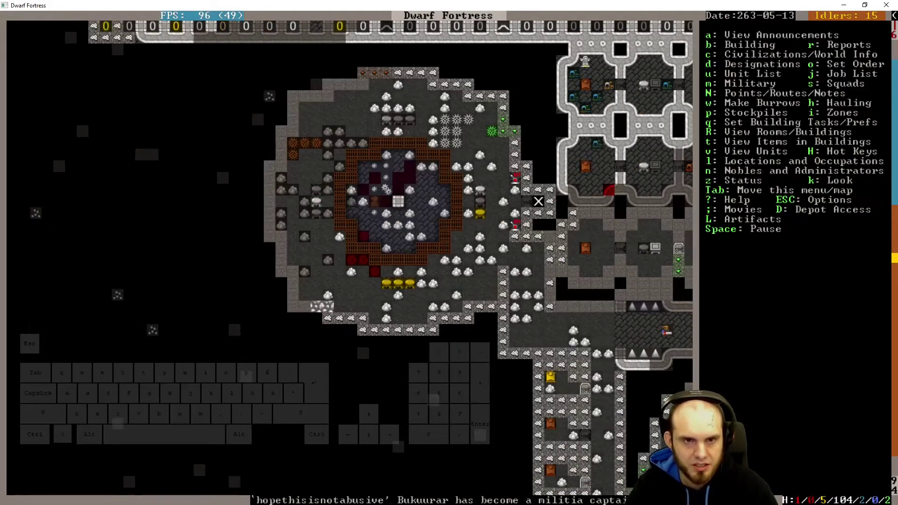
key(shift+period)
key(shift+period)
key(shift+period)
key(q)
key(Up)
key(Up)
key(Up)
key(Left)
key(Left)
key(Left)
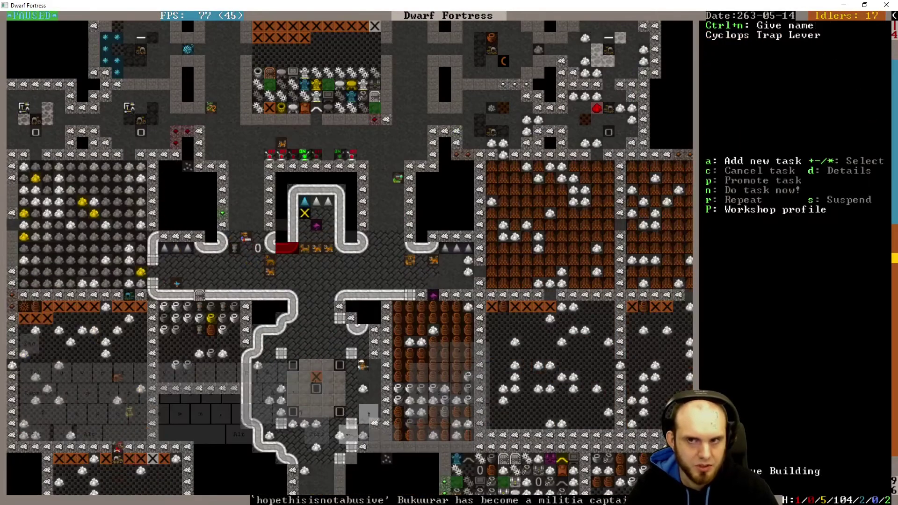
key(Up)
key(Left)
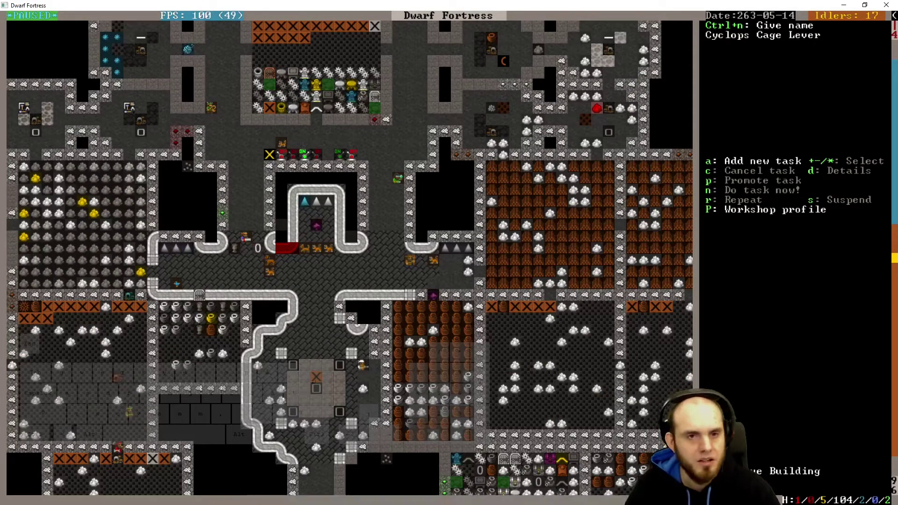
key(Escape)
key(shift+Left)
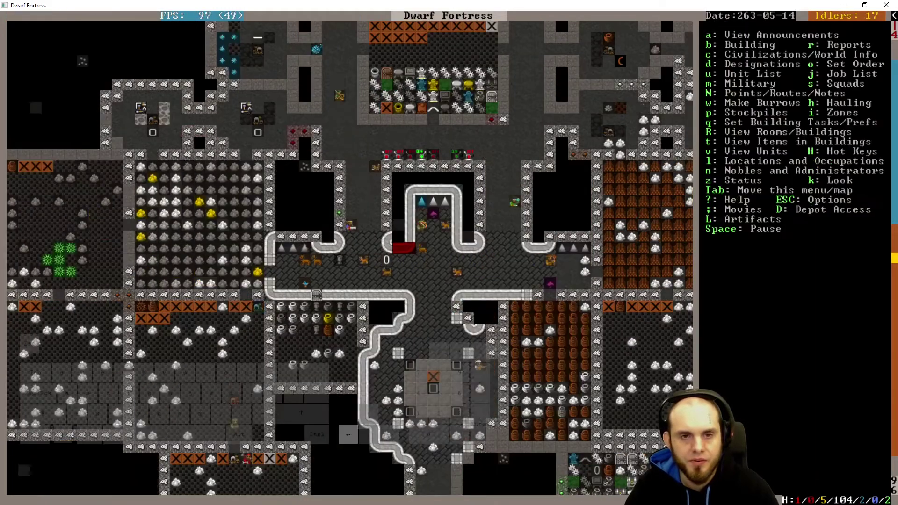
key(shift+Left)
key(shift+period)
key(shift+period)
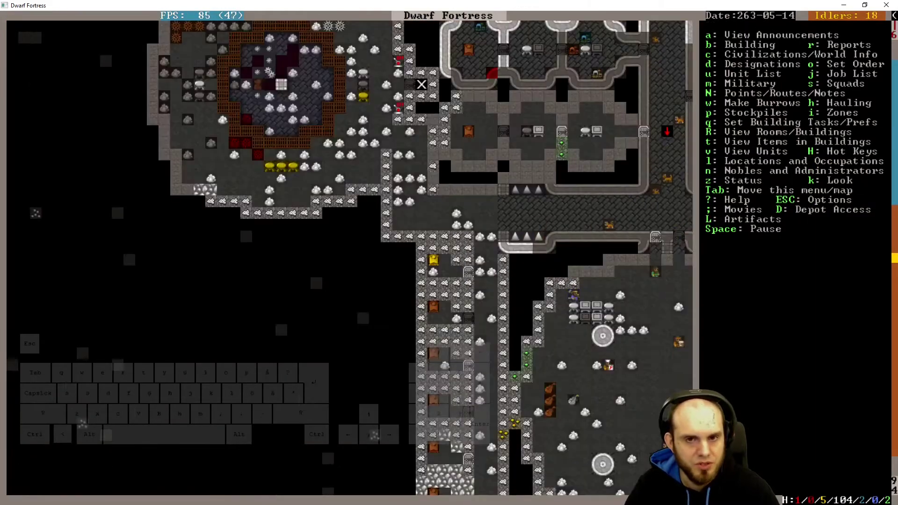
key(shift+Up)
key(q)
key(Up)
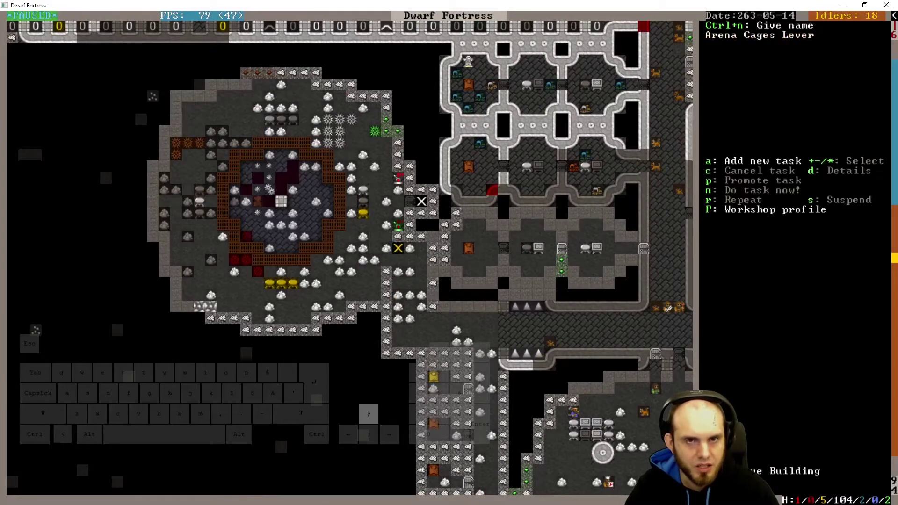
key(a)
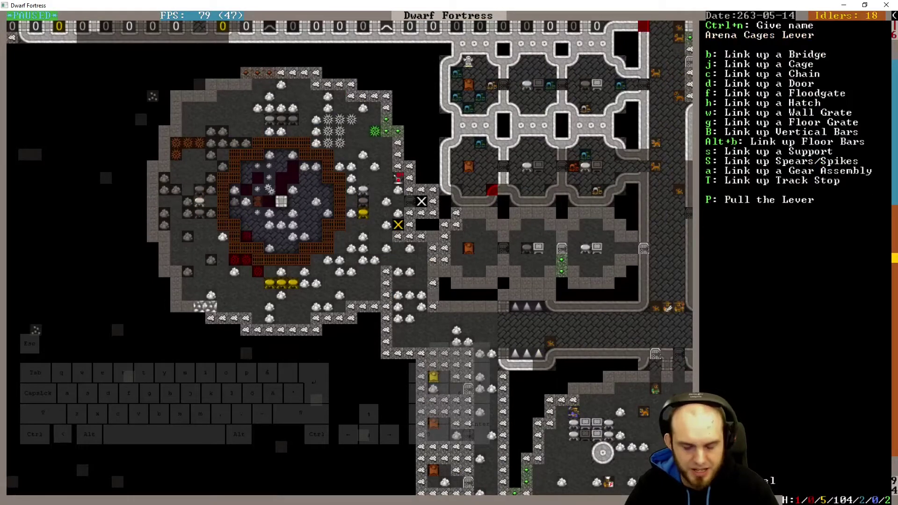
key(j)
key(Return)
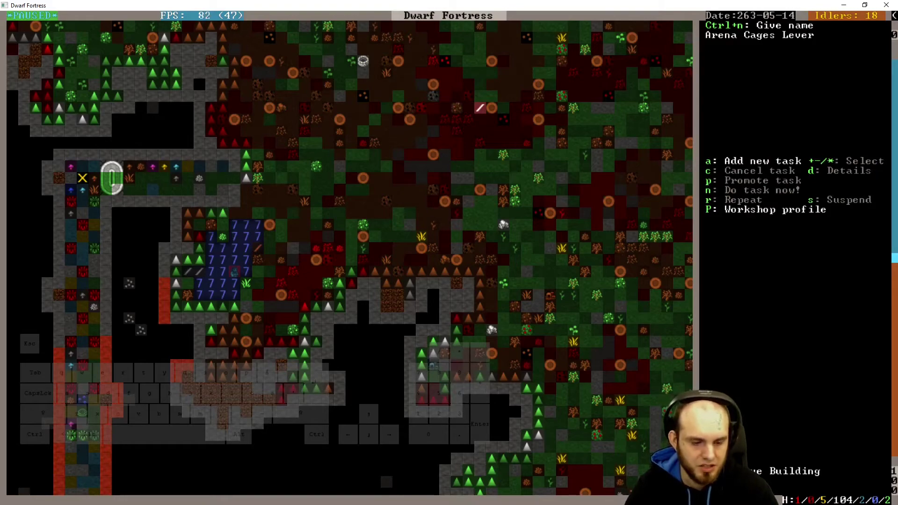
key(shift+period)
- Leave the lever, go down to the arena level and select The Old Tongs squad
key(Escape)
key(shift+comma)
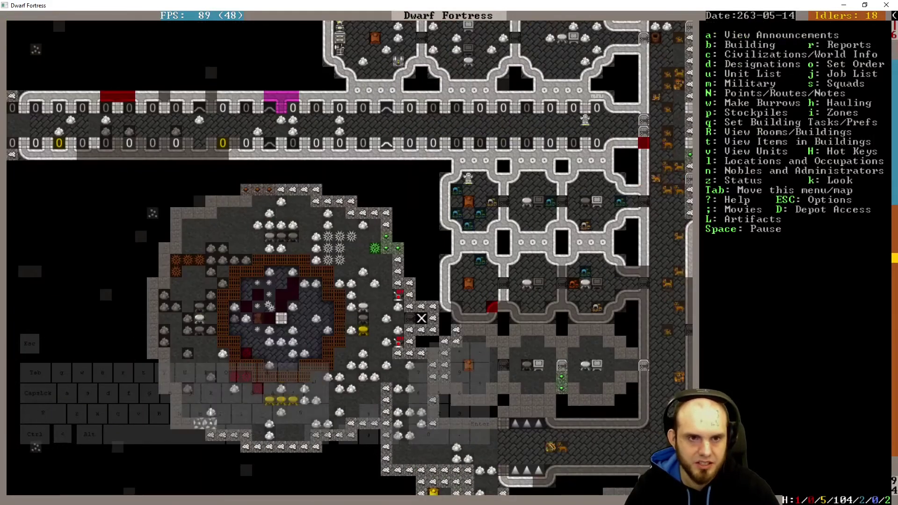
key(shift+comma)
key(s)
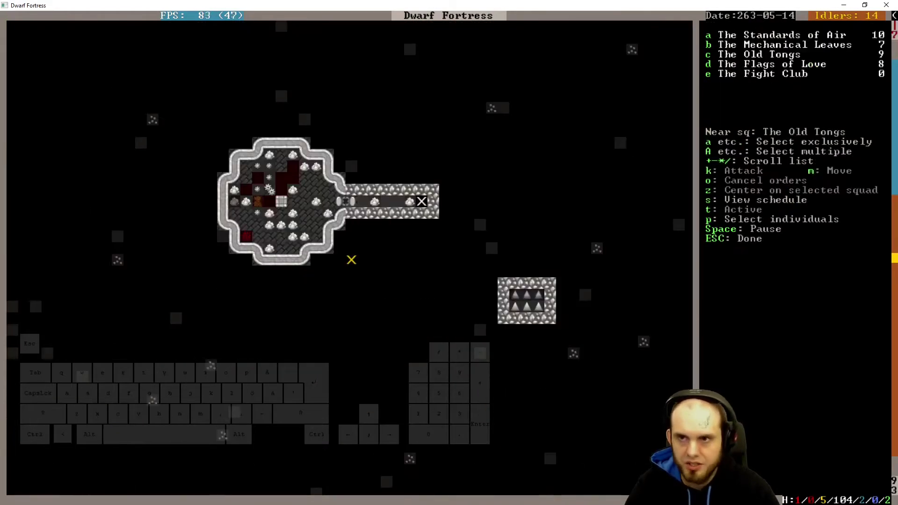
key(c)
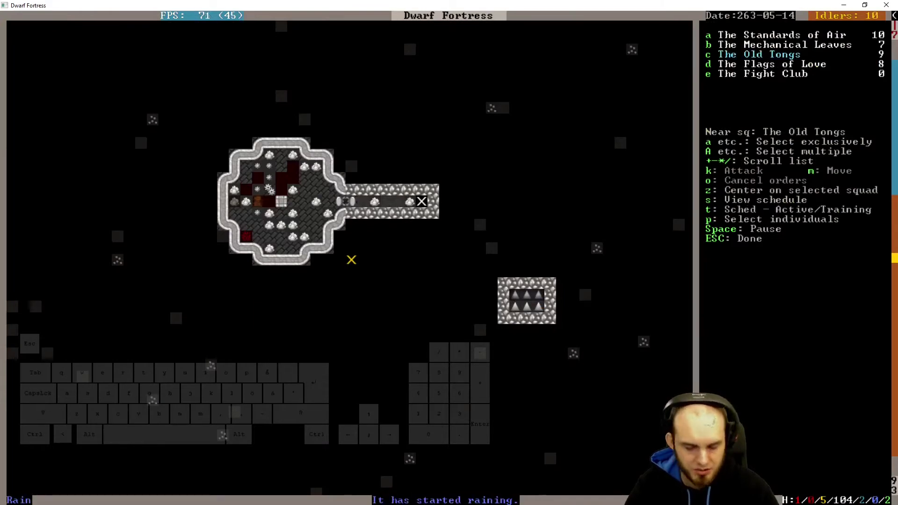
key(Left)
key(Left)
key(Left)
key(Up)
key(Up)
key(Up)
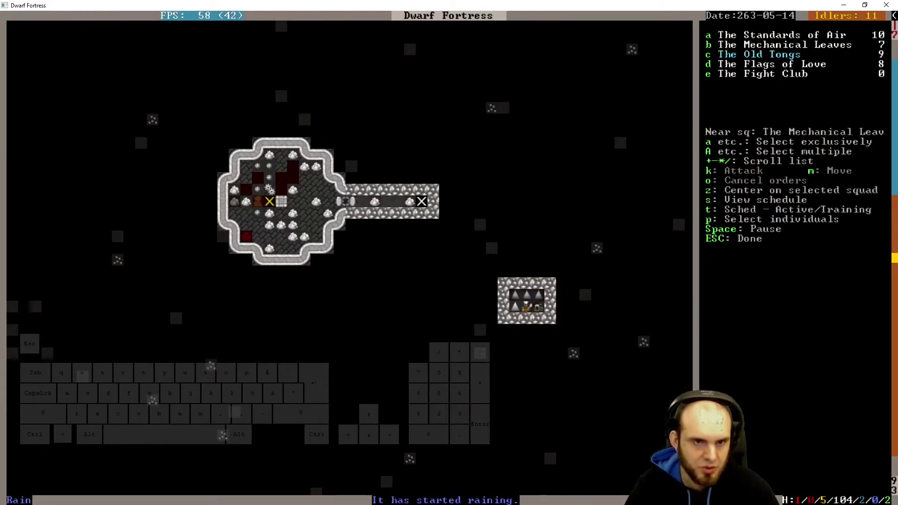
key(Escape)
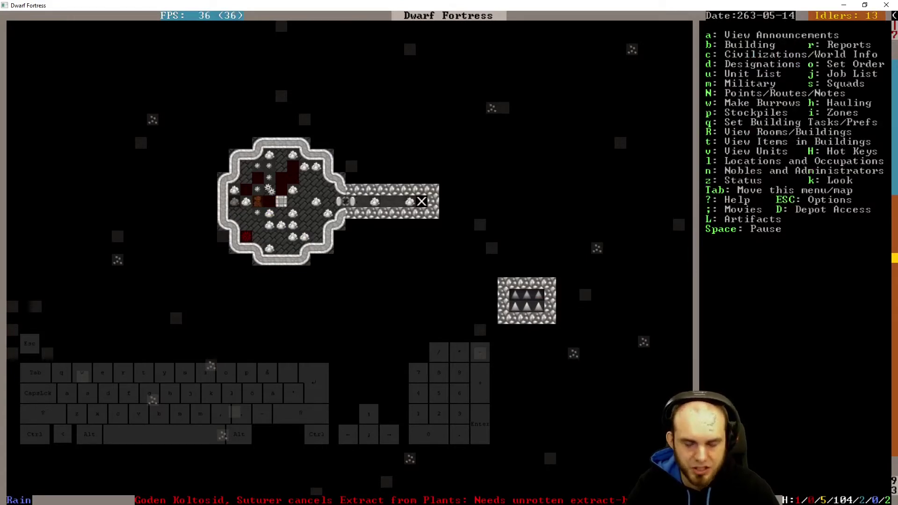
- Set The Old Tongs to active/training again and return to the main fortress level
key(s)
key(c)
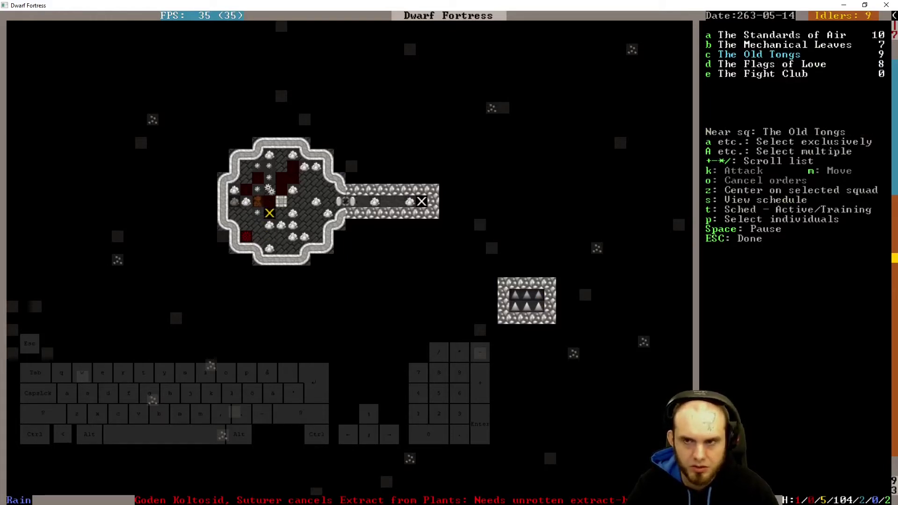
key(Return)
key(Escape)
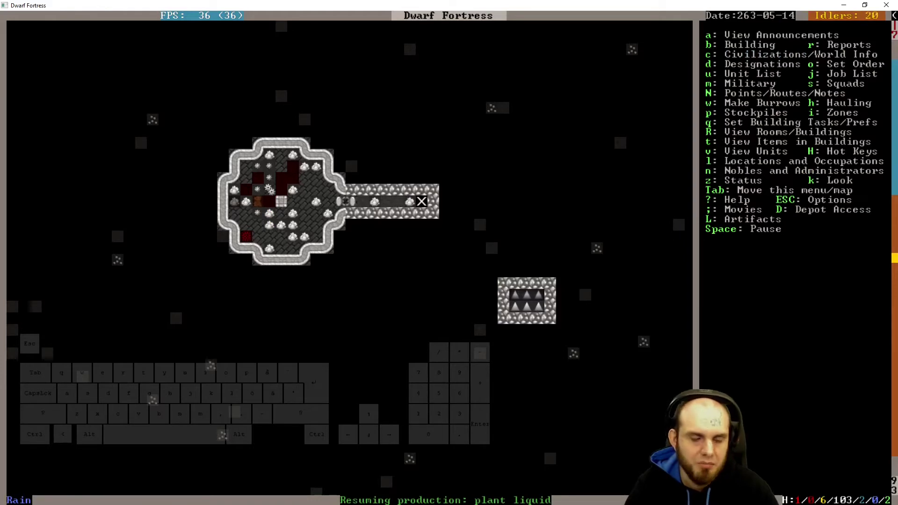
key(shift+comma)
- Inspect the Arena Cages Lever's links to see which cage it controls
key(shift+period)
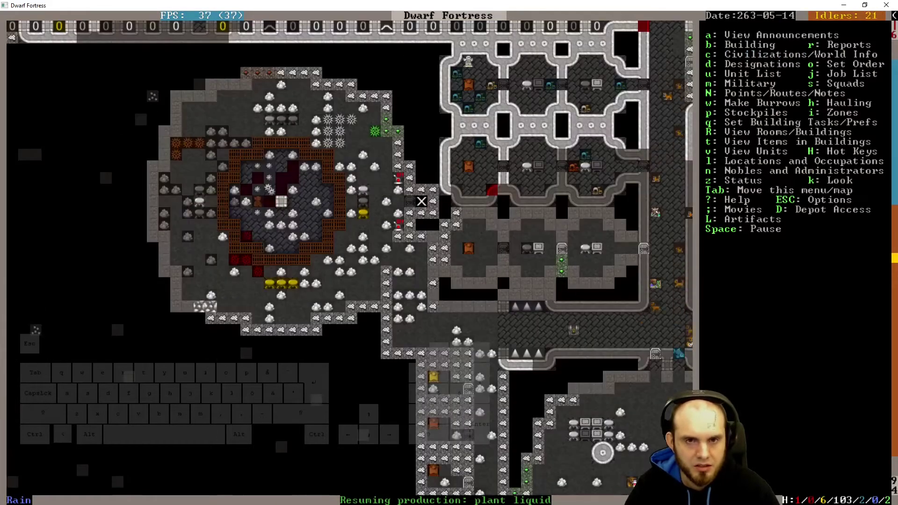
key(Escape)
key(Escape)
key(q)
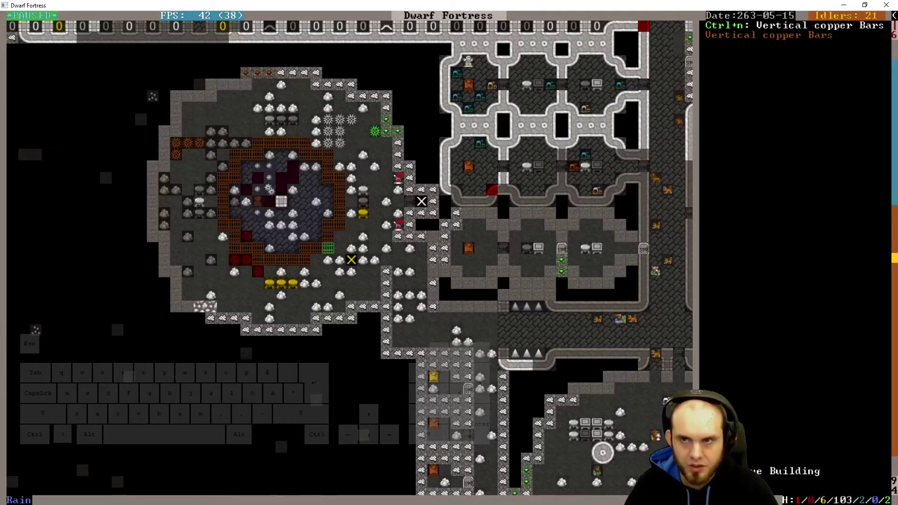
key(Down)
key(Up)
key(Up)
key(Right)
key(Right)
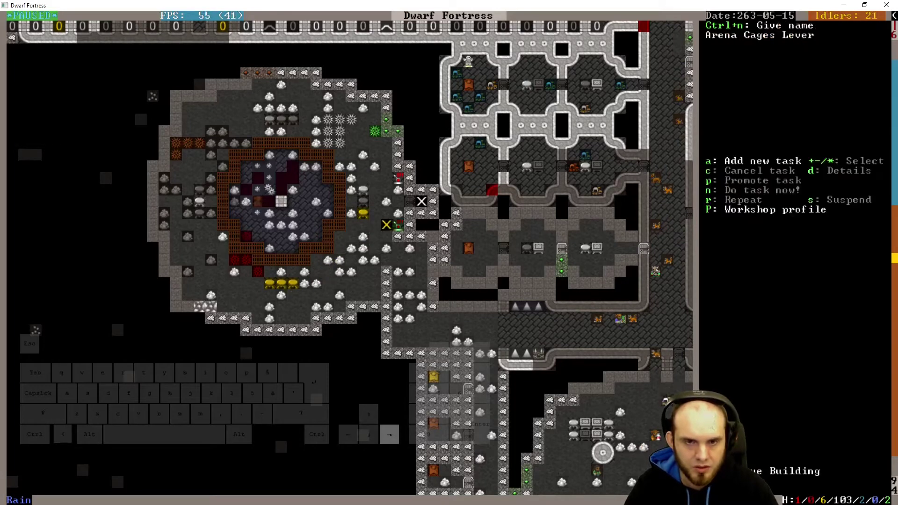
key(ctrl+m)
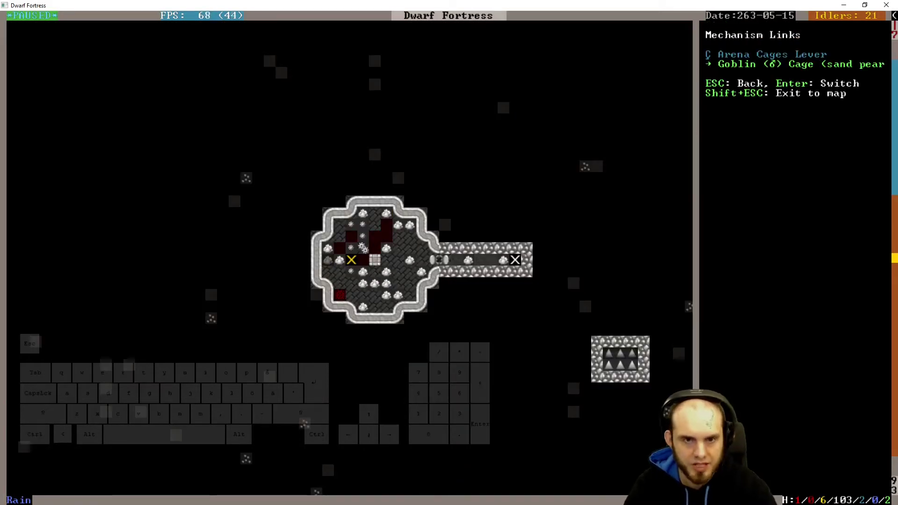
key(Escape)
- Check a neighbouring level, then return to the fortress level and pan west
key(shift+period)
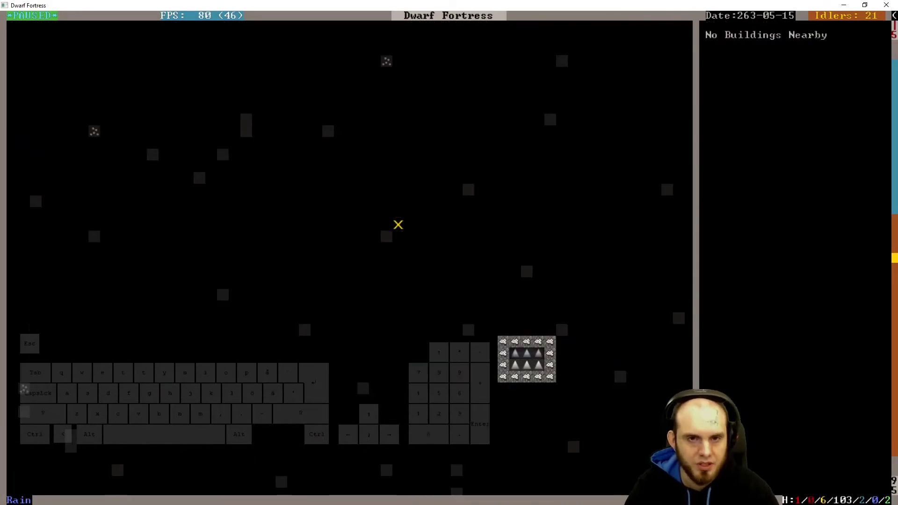
key(shift+comma)
key(Escape)
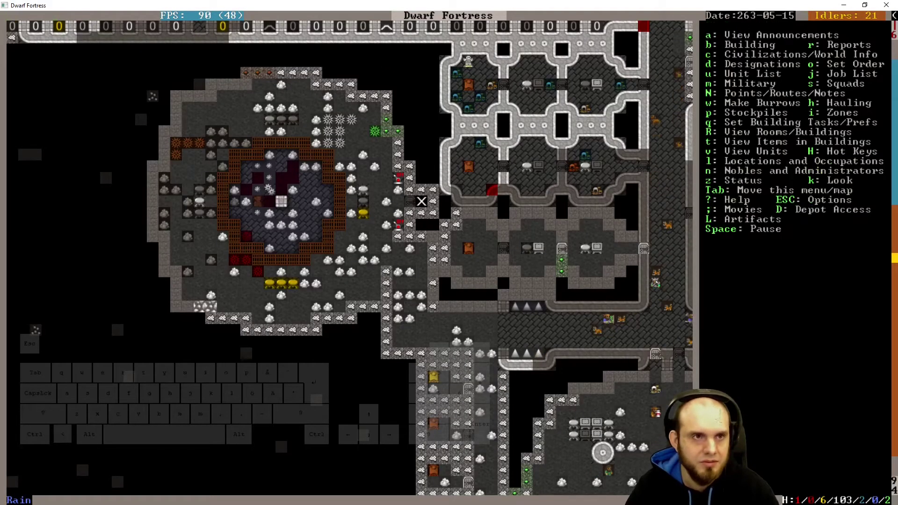
key(shift+Left)
key(shift+Right)
key(shift+Left)
- Set The Old Tongs squad to active/training from the arena room level
key(shift+period)
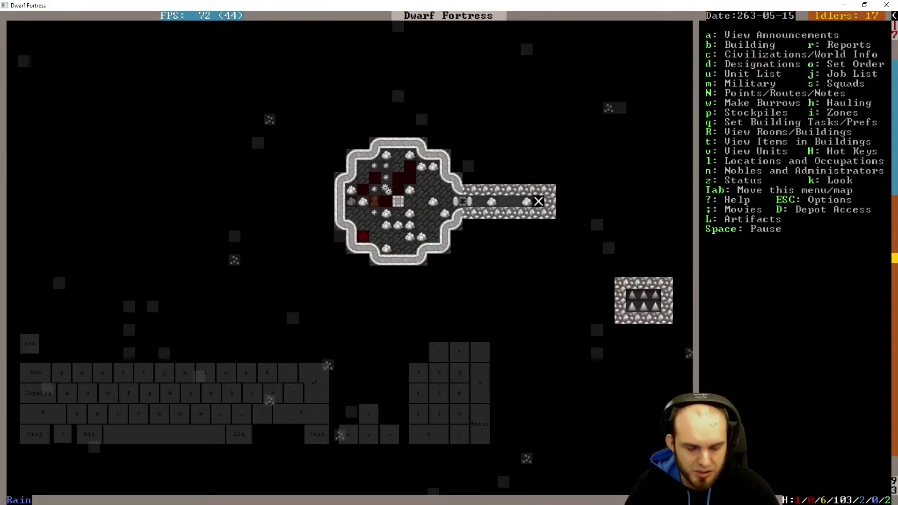
key(s)
key(c)
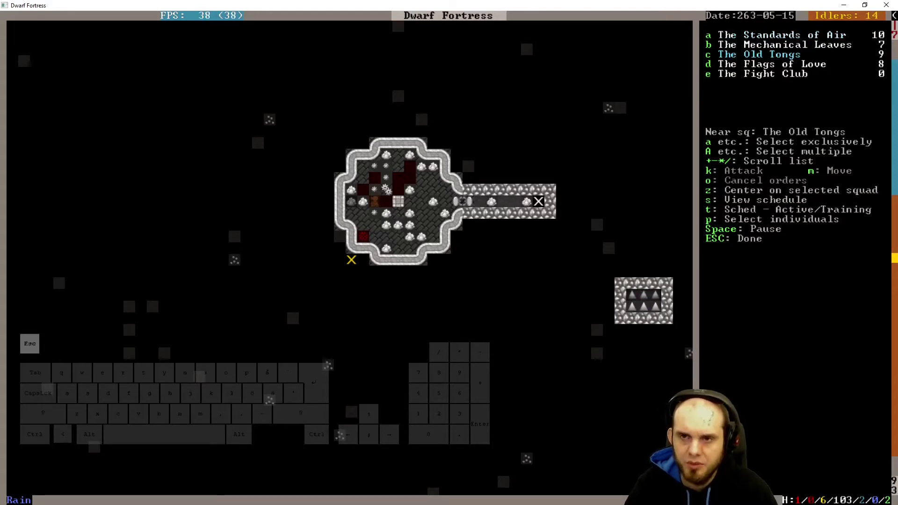
key(Escape)
- Close the squad orders and look over the surface water channel and stockpiles
key(less)
key(shift+Down)
key(shift+Right)
key(shift+Up)
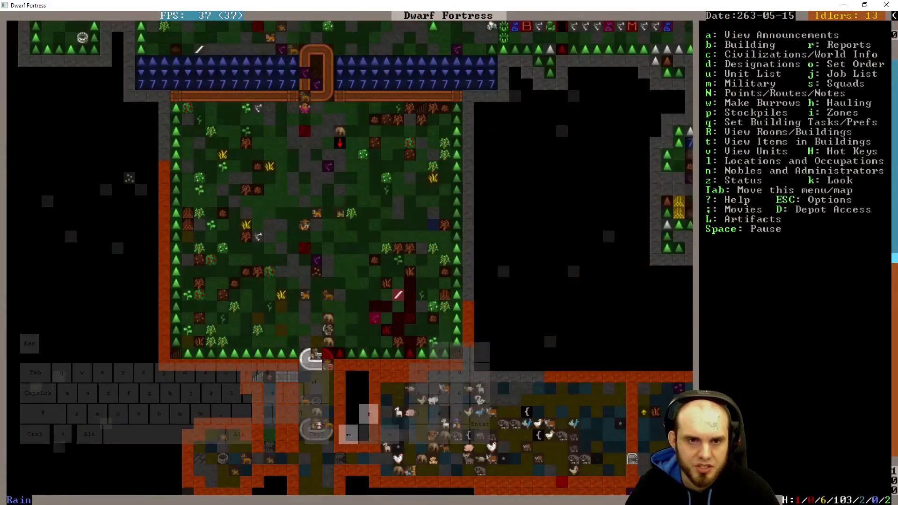
key(shift+Down)
key(shift+Right)
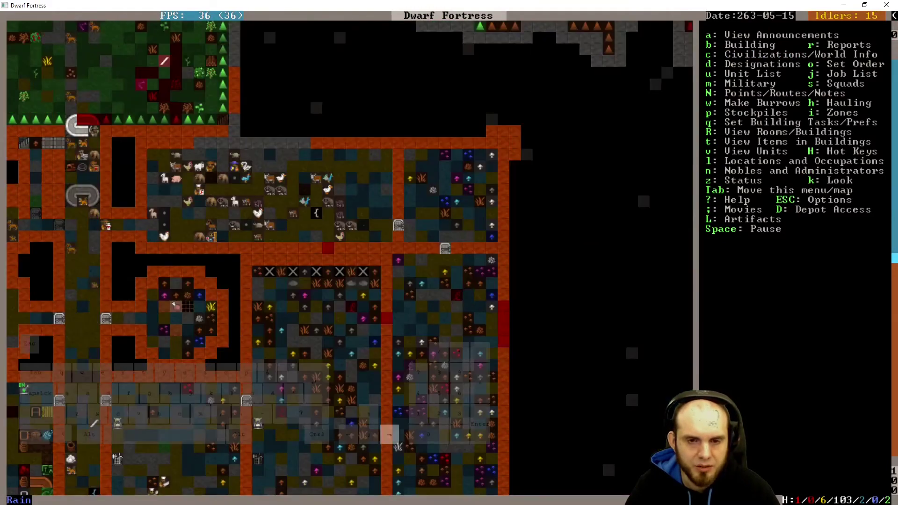
key(shift+Up)
key(shift+Up)
key(shift+Right)
key(Right)
key(Right)
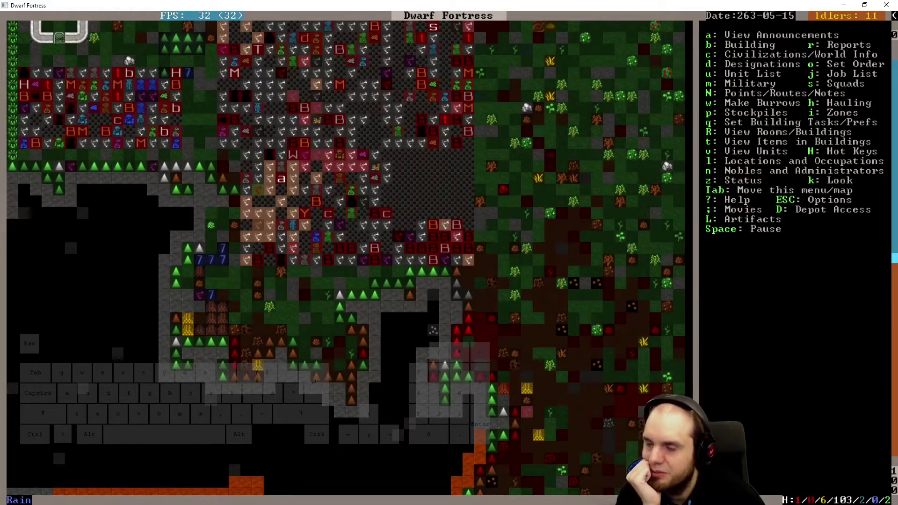
- Survey the surface fields to the south and west
key(shift+Up)
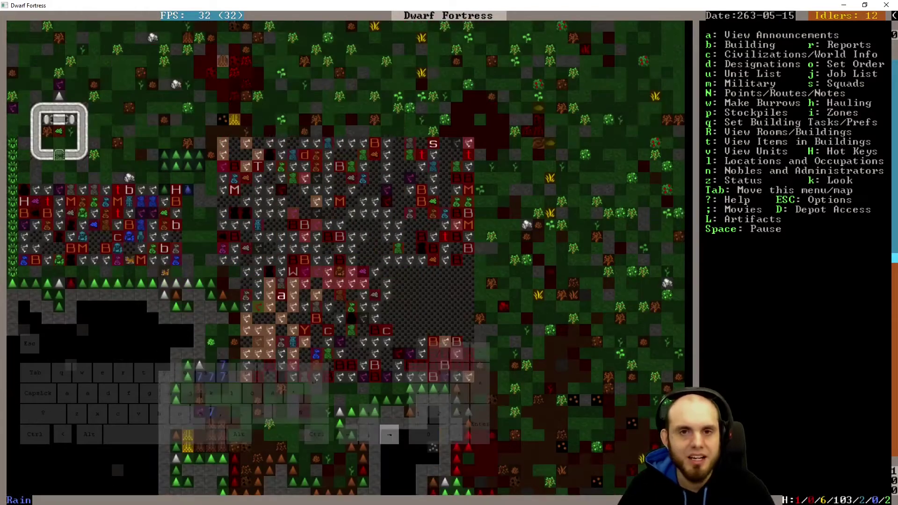
key(shift+Left)
key(shift+Left)
key(shift+Left)
key(shift+Down)
key(shift+Down)
key(shift+Left)
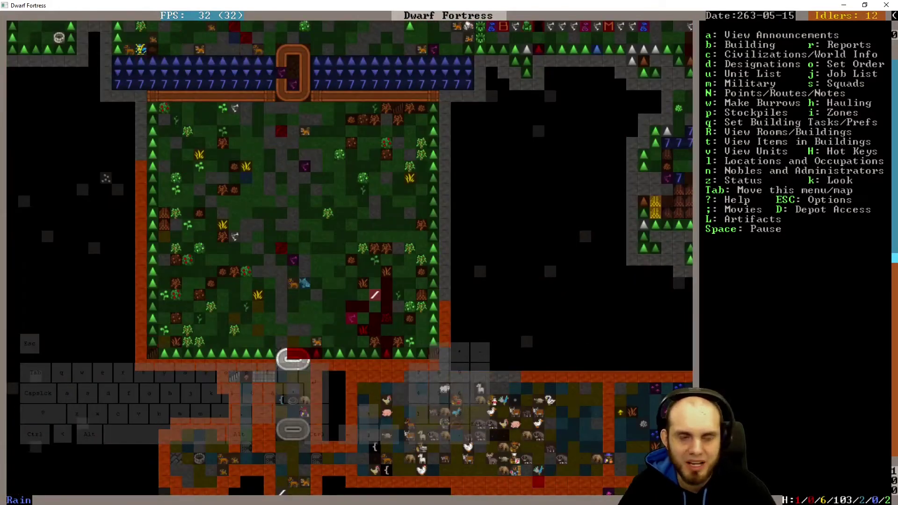
key(shift+Up)
key(shift+Left)
key(shift+Up)
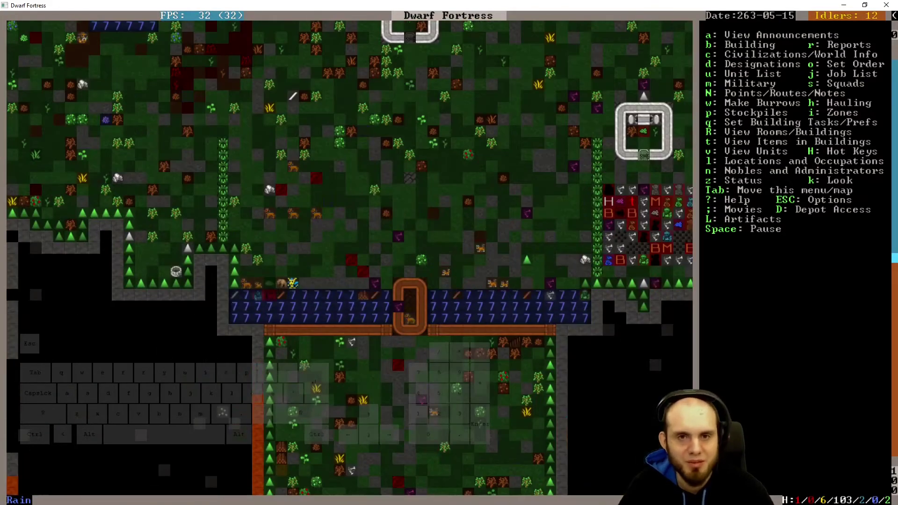
key(shift+Right)
key(shift+Right)
key(shift+Up)
key(shift+Up)
key(shift+Down)
key(shift+Down)
- Descend underground and look over the rooms, animal stockpile and western rooms
key(shift+period)
key(shift+period)
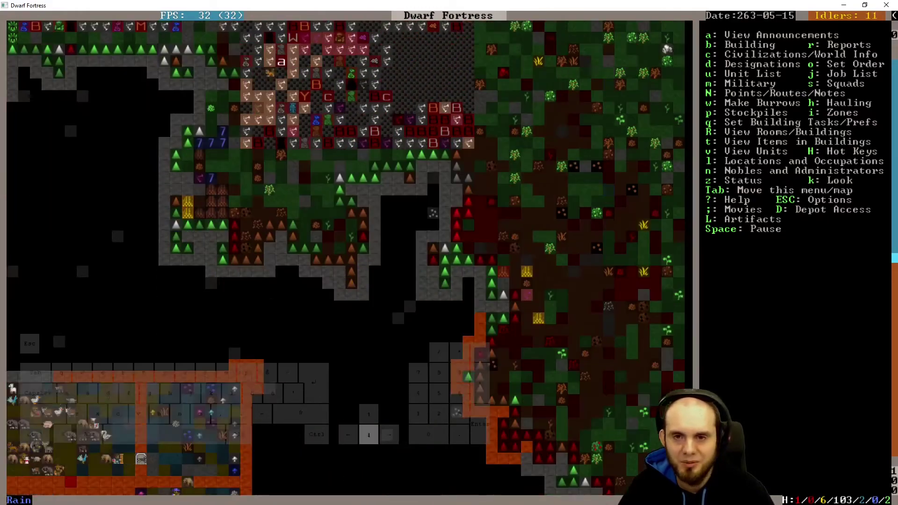
key(shift+period)
key(shift+period)
key(shift+Up)
key(shift+Left)
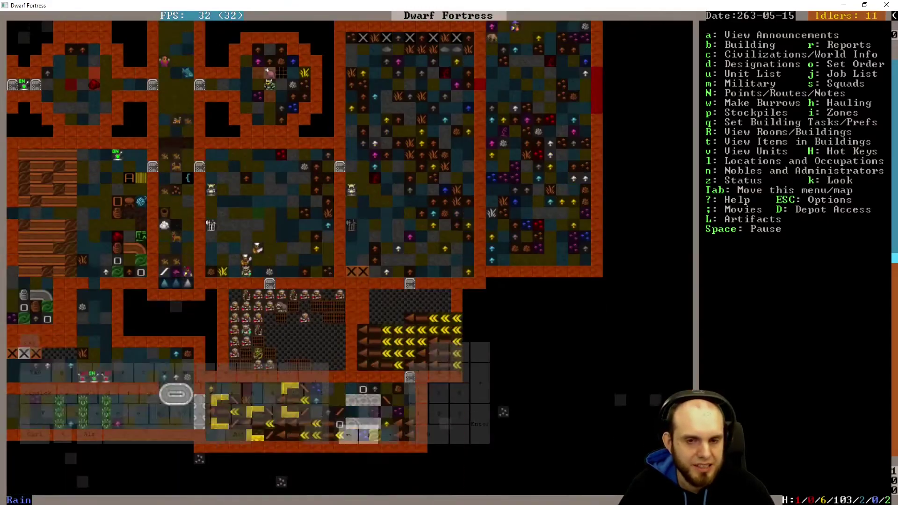
key(shift+Down)
key(shift+Down)
key(shift+Left)
key(shift+Left)
key(shift+Right)
key(shift+Right)
key(shift+Right)
key(shift+Up)
key(shift+Right)
key(shift+Up)
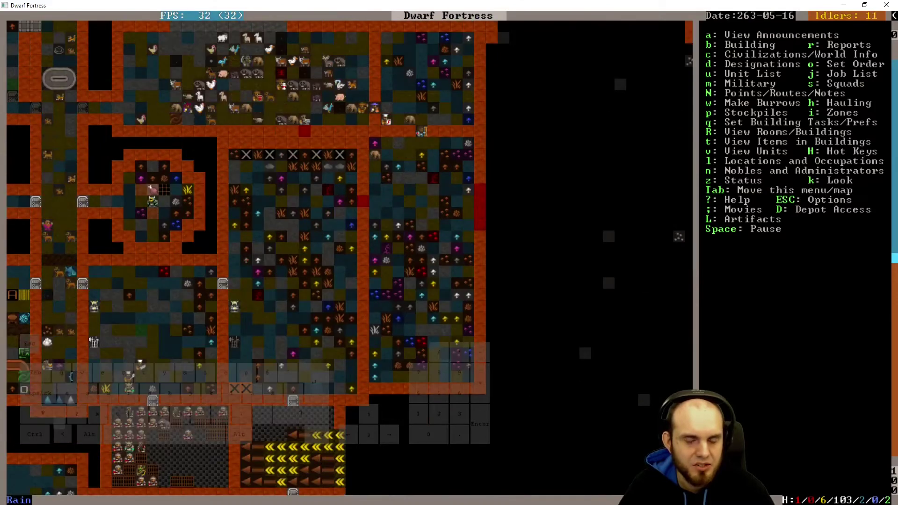
key(shift+Up)
key(shift+Down)
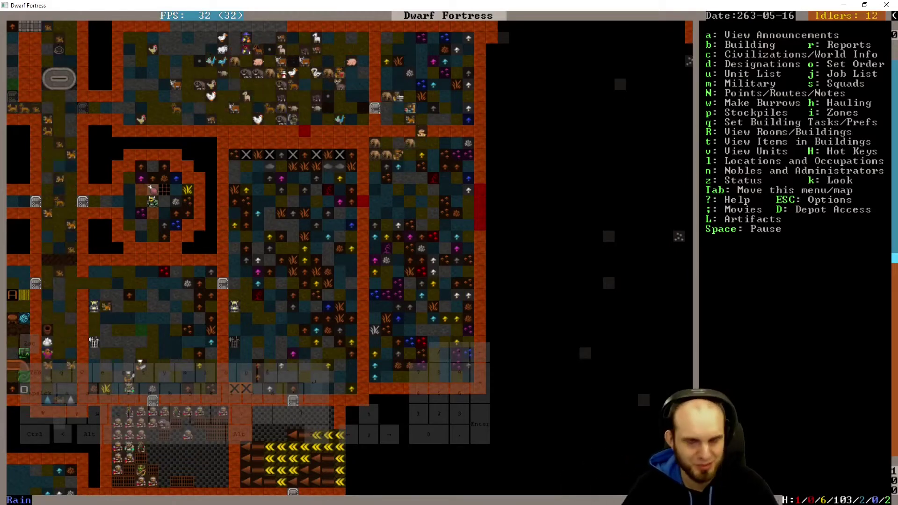
key(shift+Left)
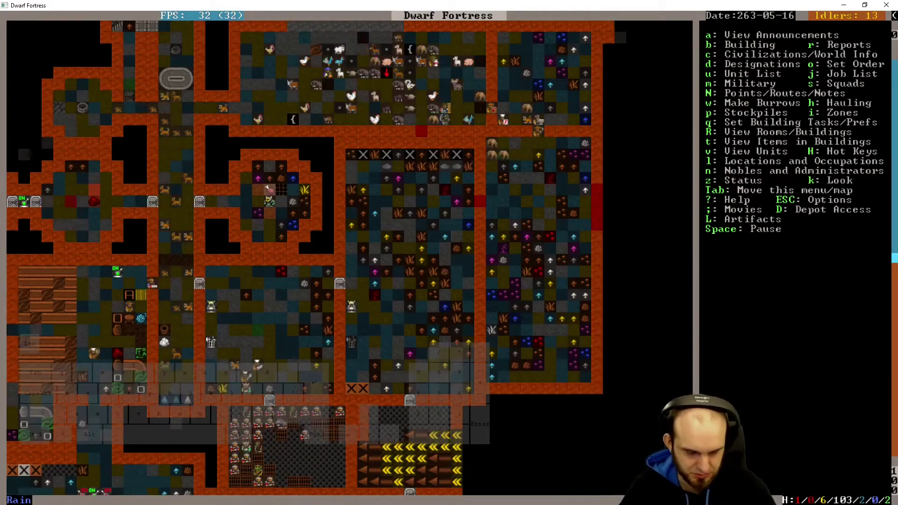
key(shift+Left)
key(shift+Left)
key(shift+Down)
key(greater)
key(shift+Left)
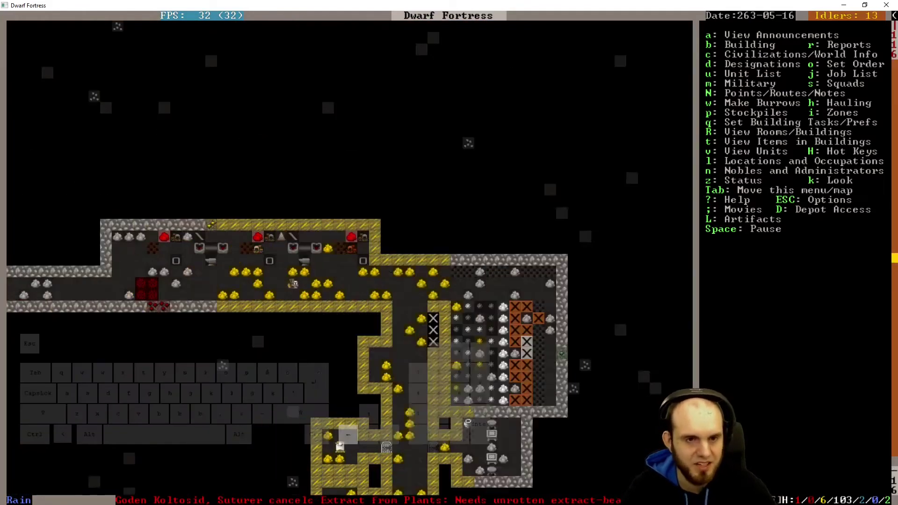
key(shift+Up)
key(shift+Down)
key(space)
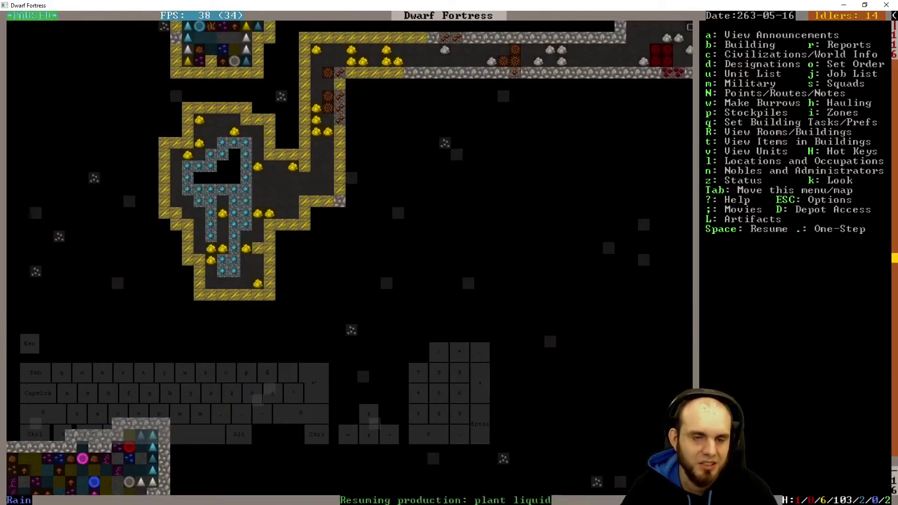
key(greater)
key(less)
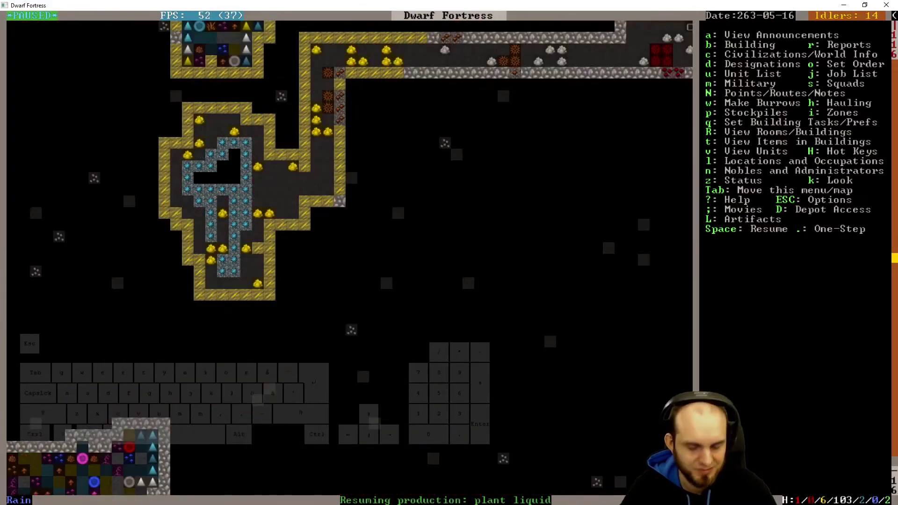
key(k)
key(Left)
key(Left)
key(Left)
key(Left)
key(Down)
key(Down)
key(Left)
key(Left)
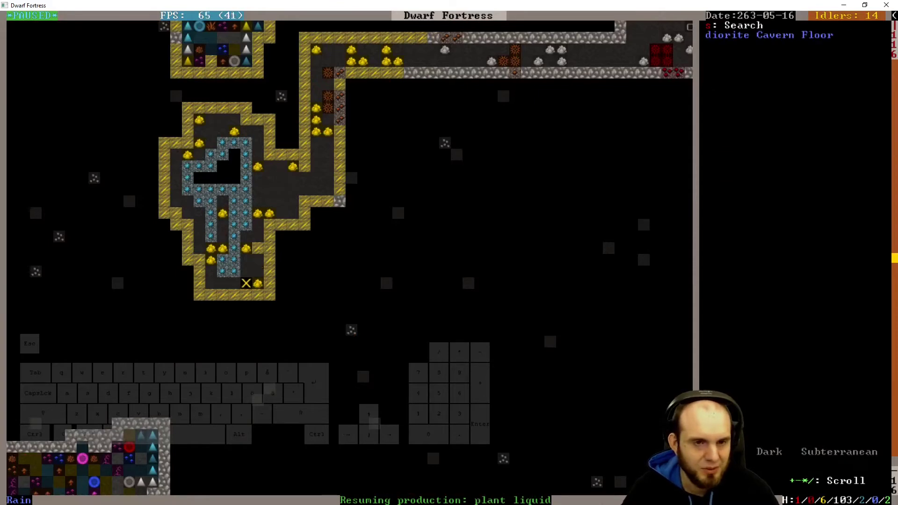
key(Left)
key(Left)
key(Up)
key(greater)
key(Up)
key(less)
key(Up)
key(Right)
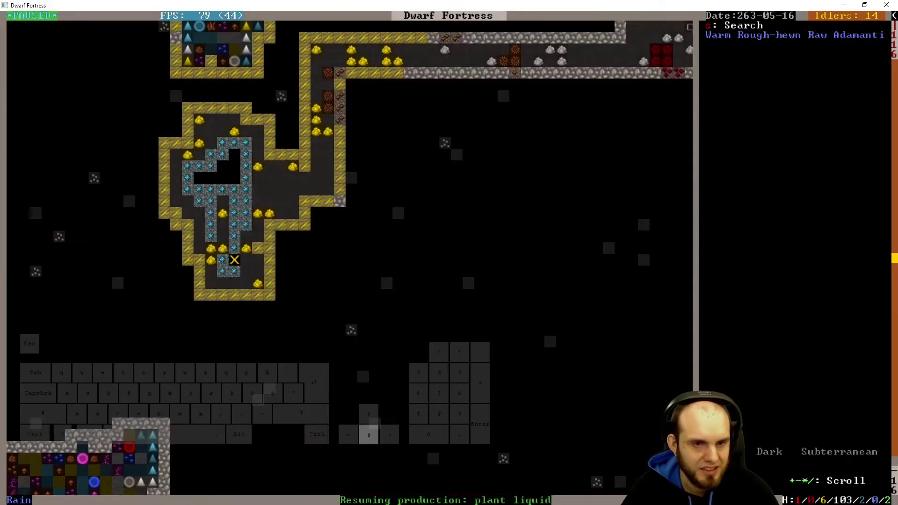
key(Up)
key(Up)
key(greater)
key(Down)
key(less)
key(Up)
key(Up)
key(greater)
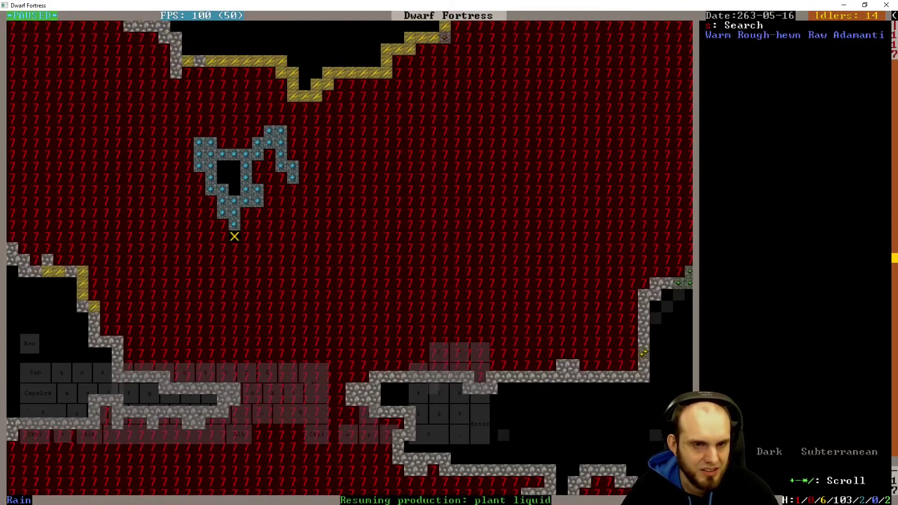
key(Up)
key(Left)
key(Up)
key(Right)
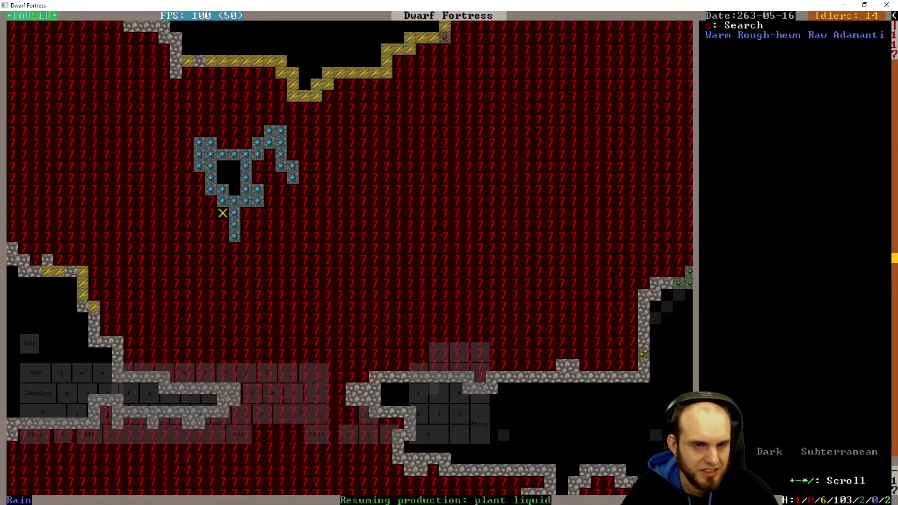
key(less)
key(greater)
key(Right)
key(Right)
key(less)
key(Left)
key(Left)
key(greater)
key(Right)
key(Right)
key(less)
key(Left)
key(Left)
key(Down)
key(Right)
key(Up)
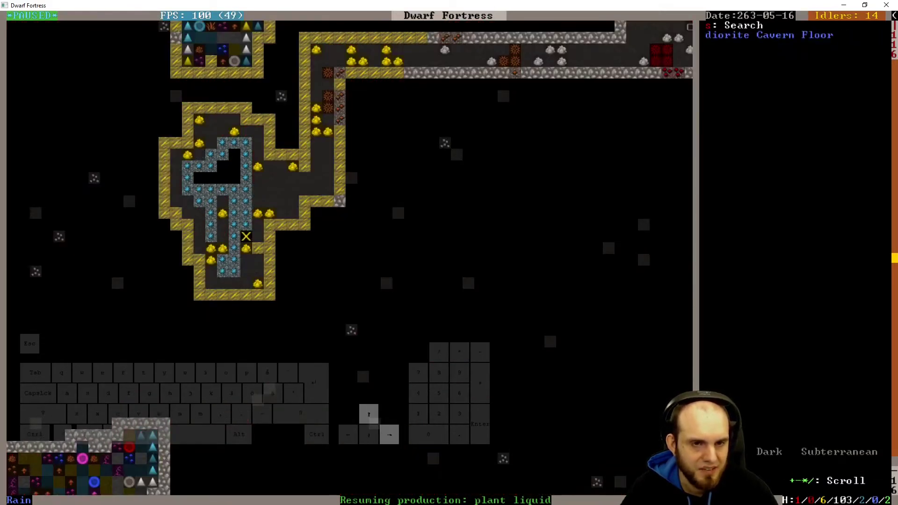
key(Left)
key(Down)
key(Down)
key(Right)
key(Up)
key(Up)
key(Left)
key(Left)
key(greater)
key(Right)
key(Right)
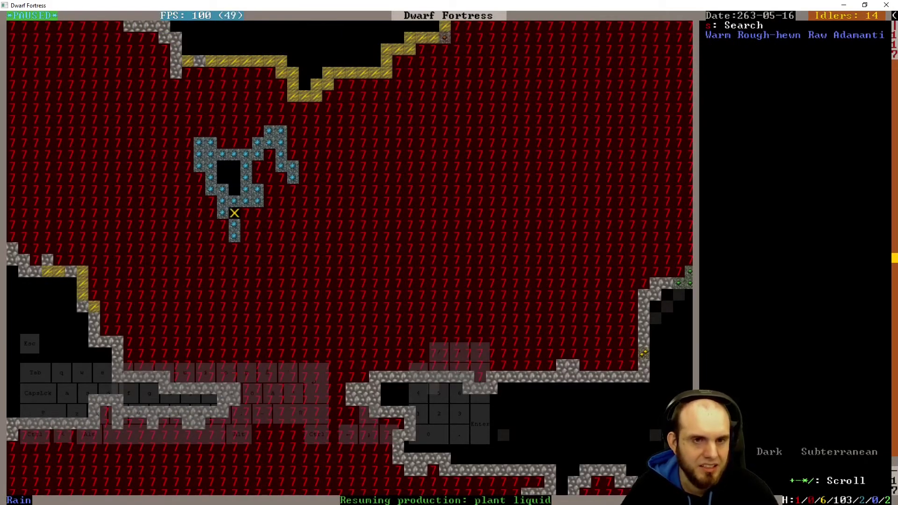
key(less)
key(Left)
key(Right)
key(Down)
key(Left)
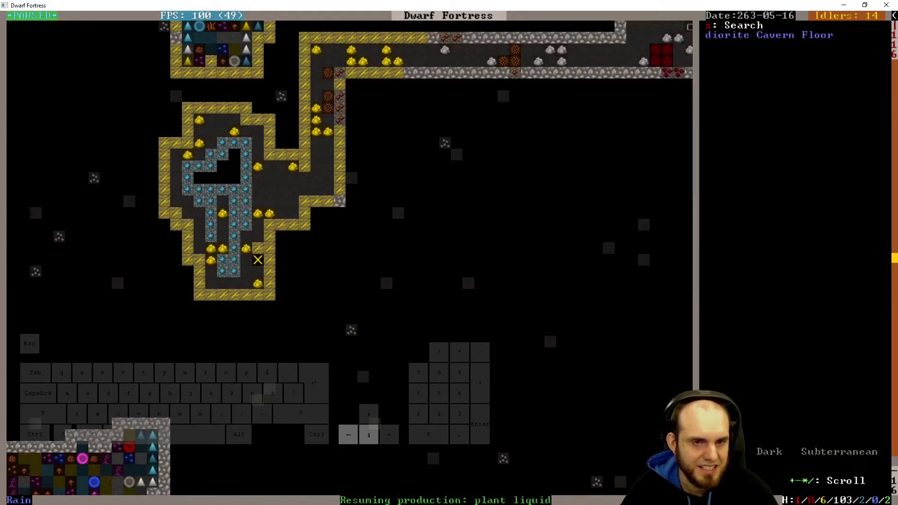
key(Left)
key(Up)
key(Right)
key(Up)
key(Down)
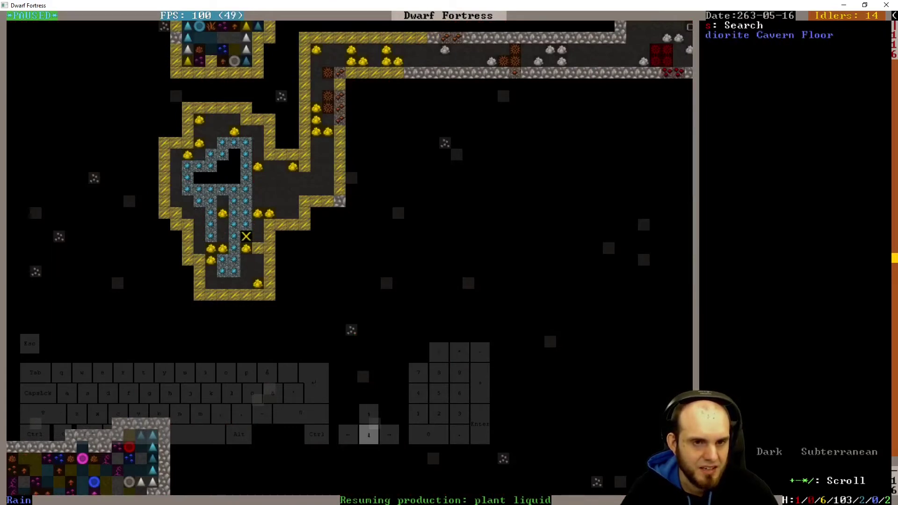
key(Left)
key(Left)
key(Left)
key(Up)
key(Up)
key(Right)
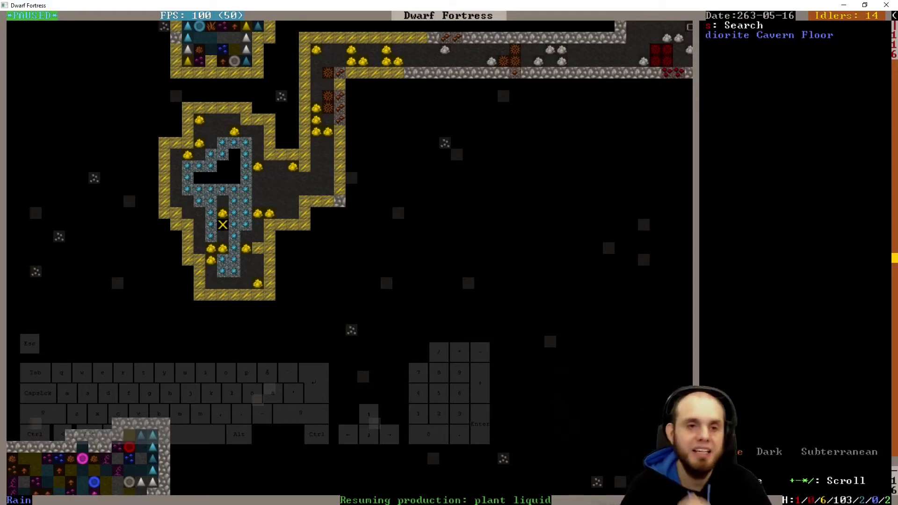
key(Up)
key(Up)
key(Down)
key(Left)
key(Down)
key(Right)
key(Right)
key(Right)
key(Down)
key(Left)
key(Down)
key(Left)
key(Left)
key(Up)
key(shift+period)
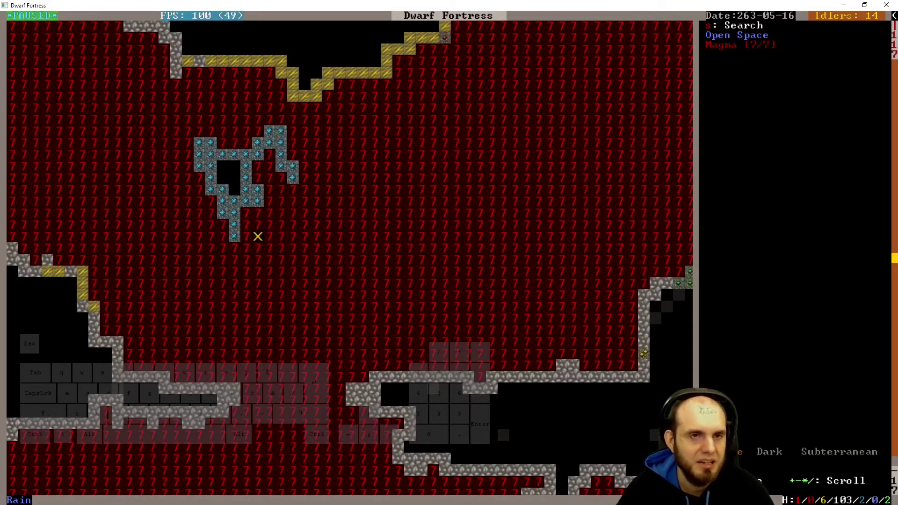
key(shift+comma)
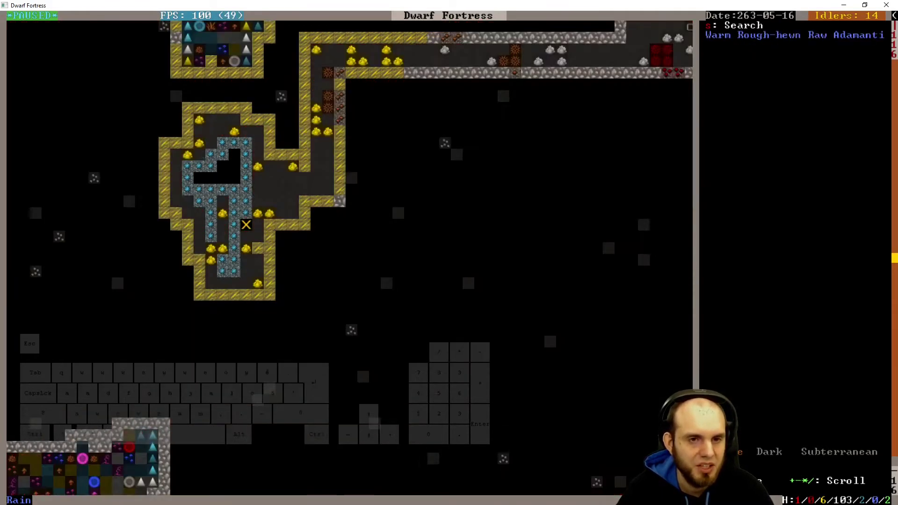
key(Left)
key(Left)
key(Down)
key(Down)
key(Down)
key(Right)
key(Up)
key(Left)
key(Up)
key(Left)
key(Down)
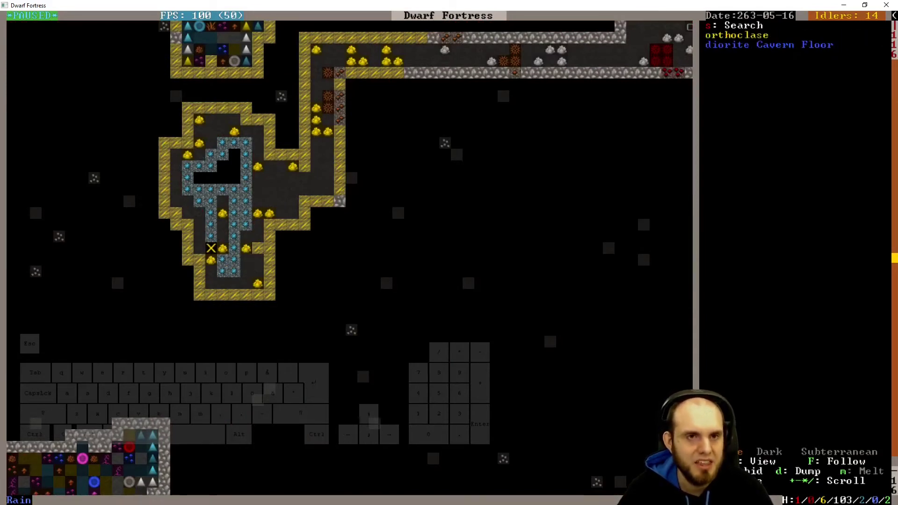
key(Right)
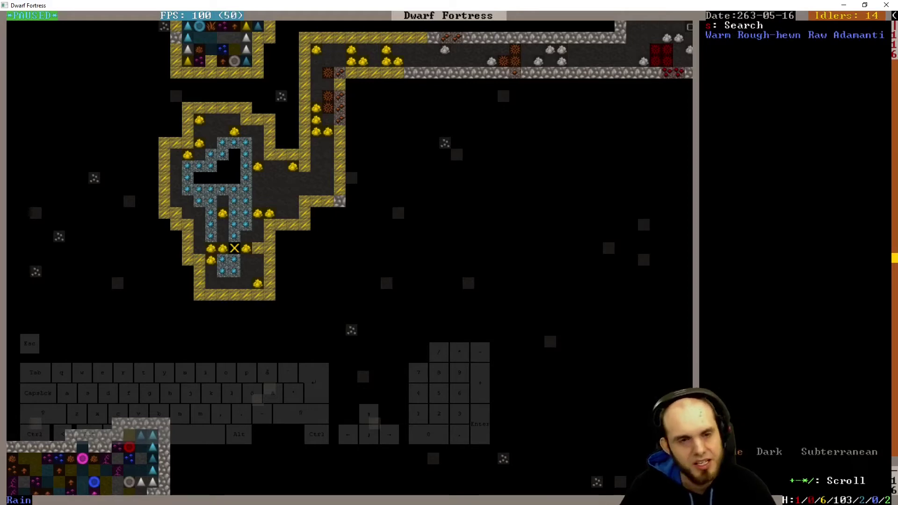
key(Left)
key(greater)
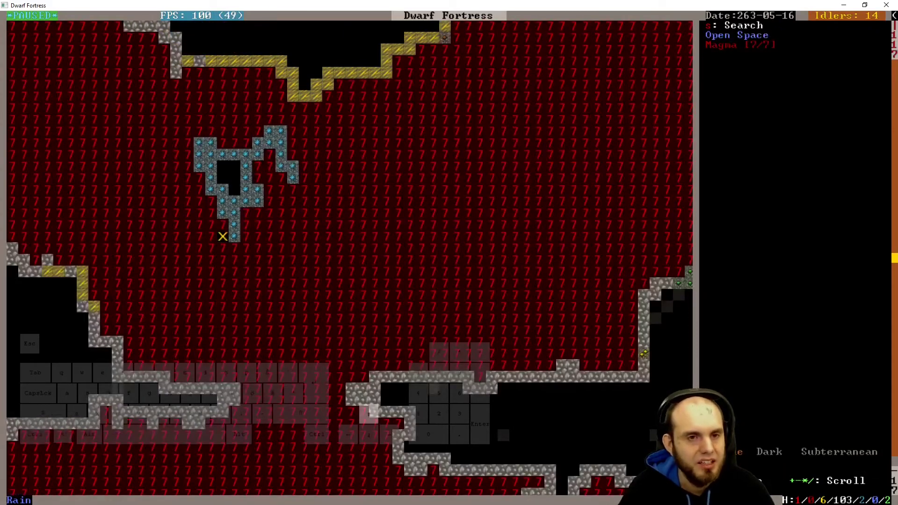
key(Right)
key(Up)
key(less)
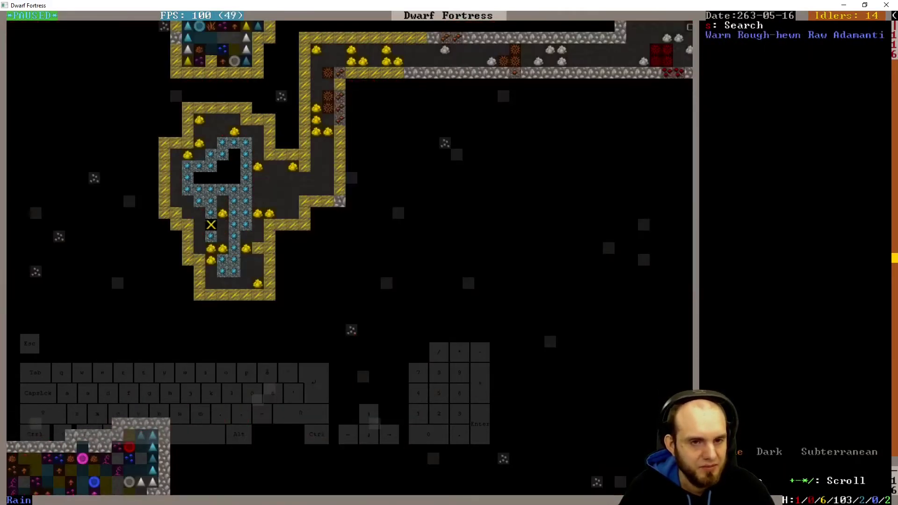
key(greater)
key(Left)
key(Down)
key(less)
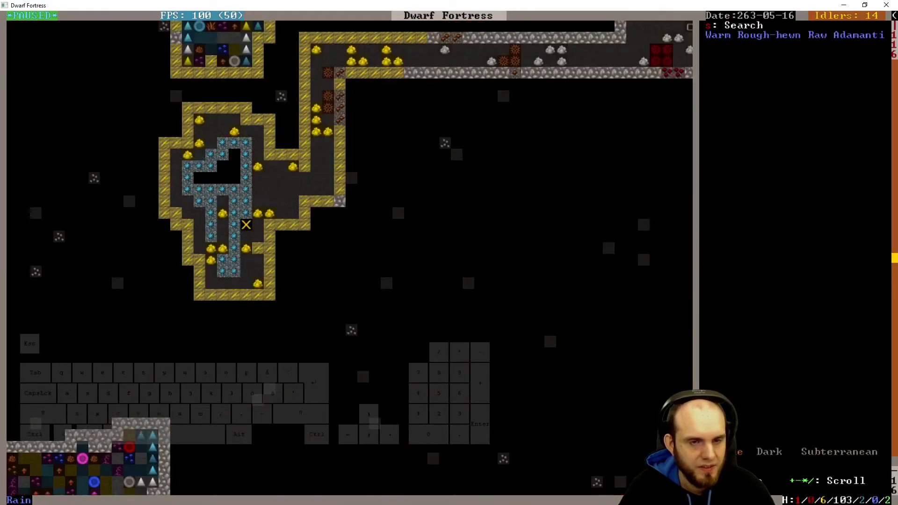
key(Left)
key(Right)
key(Left)
key(Left)
key(Up)
key(Up)
key(Up)
key(Up)
key(Up)
key(Up)
key(Right)
key(Right)
key(Up)
key(greater)
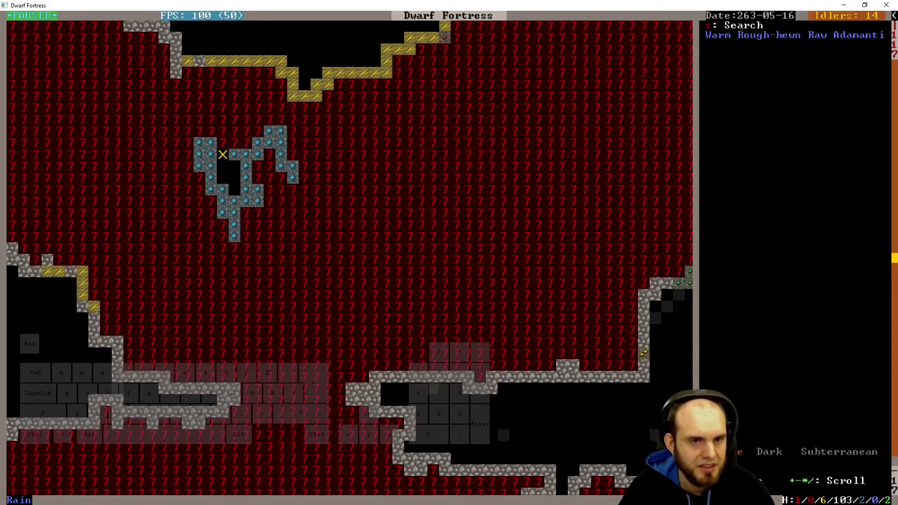
key(Left)
key(less)
key(Down)
key(Down)
key(Down)
key(Down)
key(Down)
key(Down)
key(Down)
key(Right)
key(Right)
key(Right)
key(Down)
key(Down)
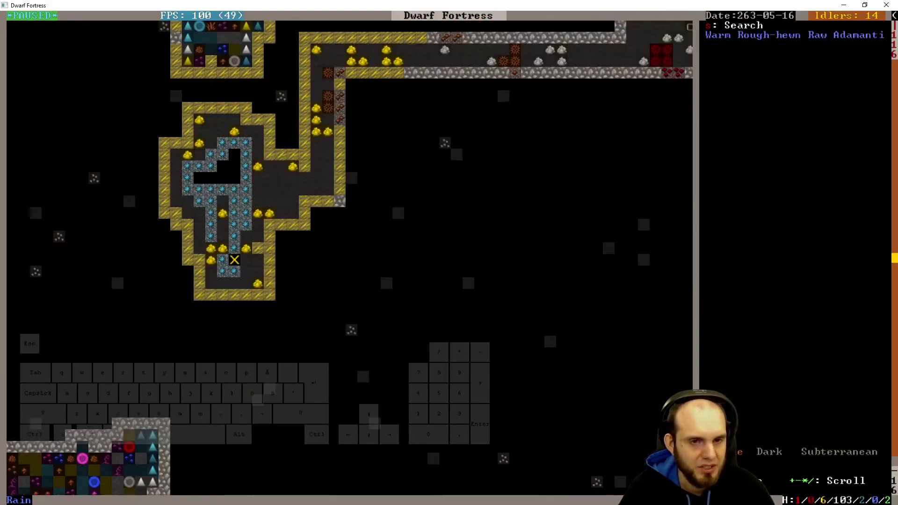
key(greater)
key(less)
- Start a Mine designation and mark a small block of adamantine tiles
key(Escape)
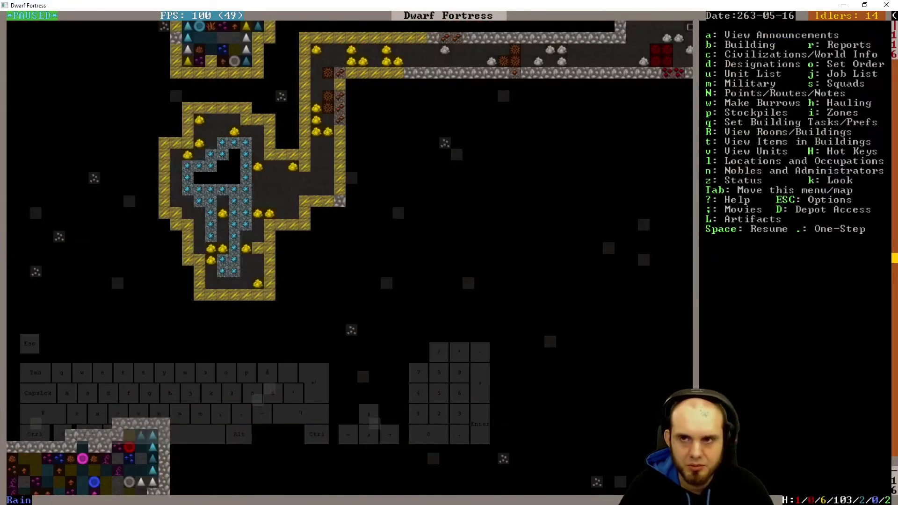
key(d)
key(Down)
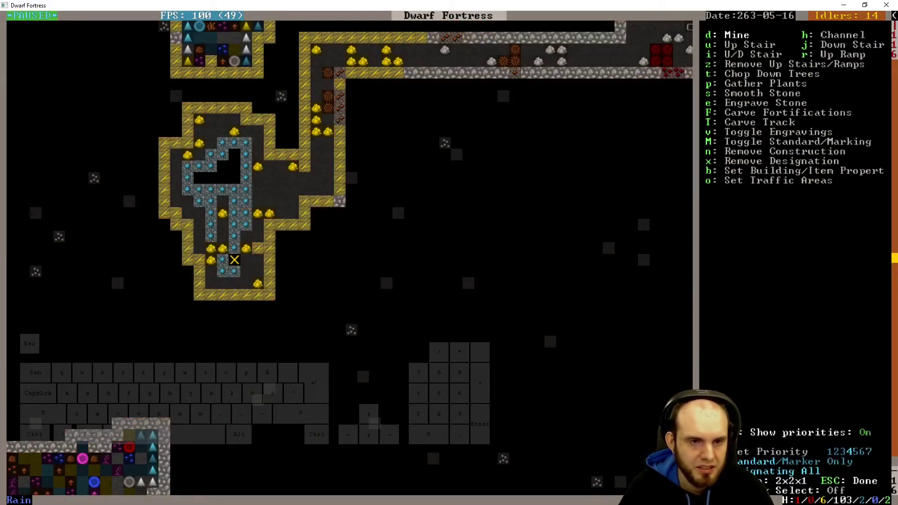
key(Right)
key(Return)
- Move up the vein to the next dig spot, checking the magma level beneath
key(Up)
key(greater)
key(less)
key(Up)
key(Up)
key(Down)
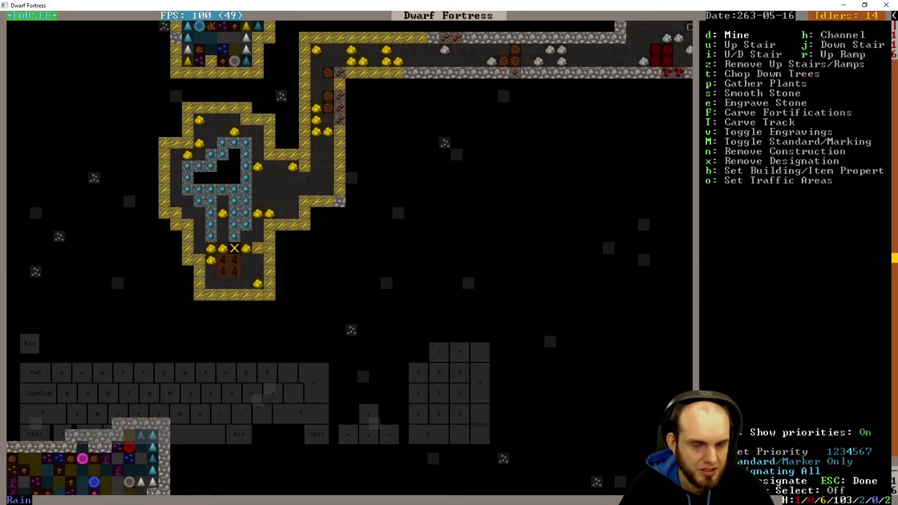
key(greater)
key(Up)
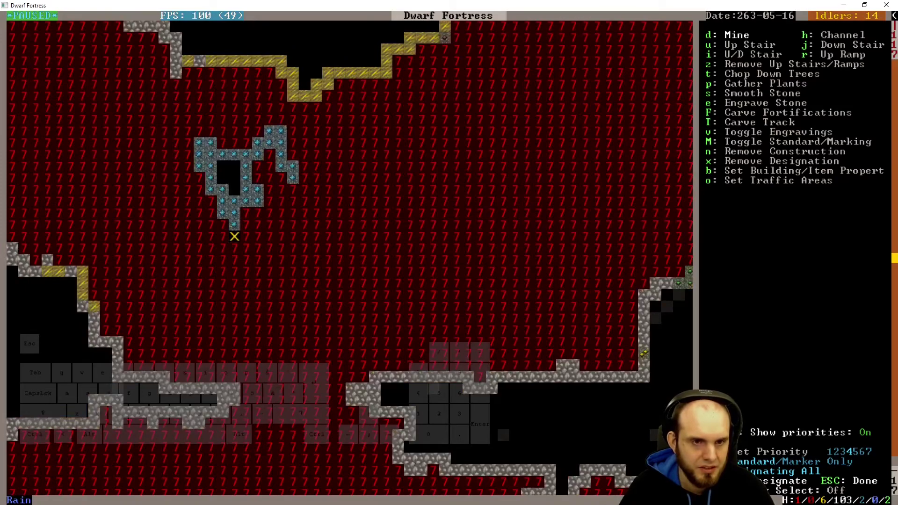
key(less)
key(Up)
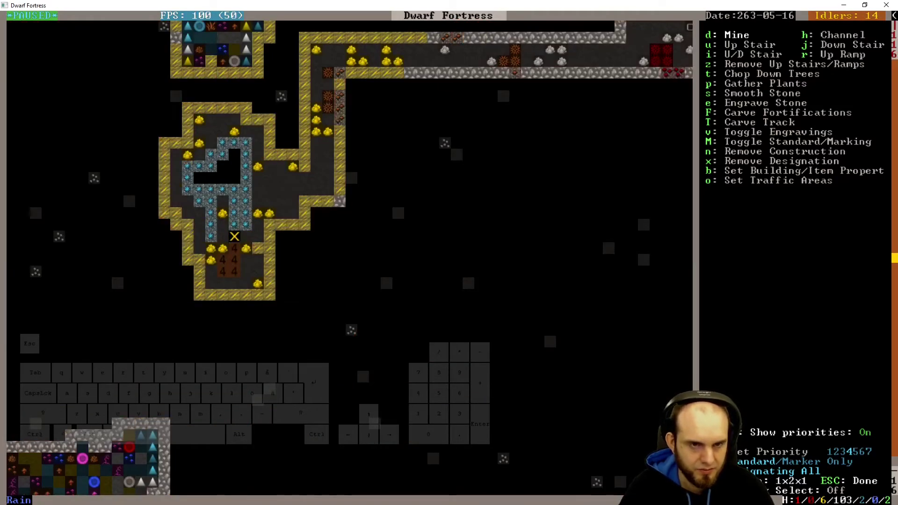
- Designate a spot higher up the vein while checking neighbouring levels
key(Up)
key(Return)
key(shift+period)
key(shift+period)
key(shift+comma)
key(shift+comma)
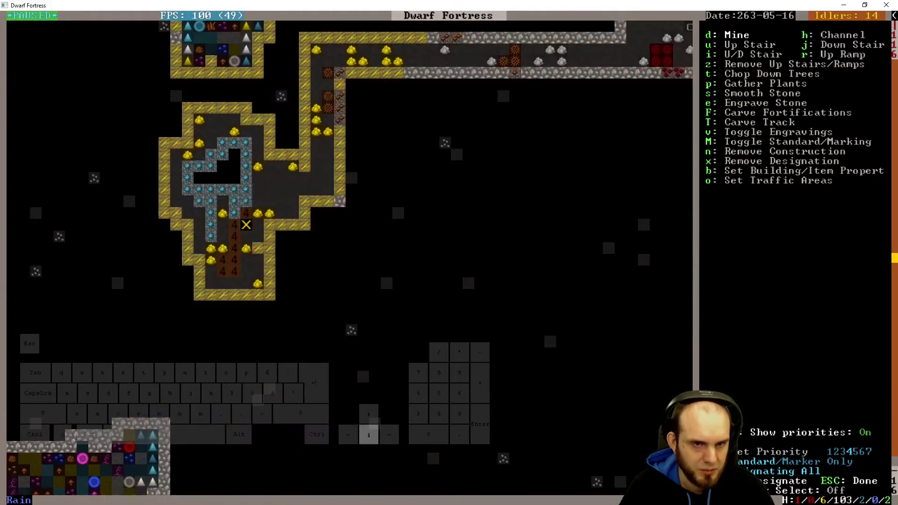
key(shift+period)
key(shift+comma)
key(shift+period)
key(shift+period)
key(shift+comma)
key(Up)
key(Up)
key(shift+comma)
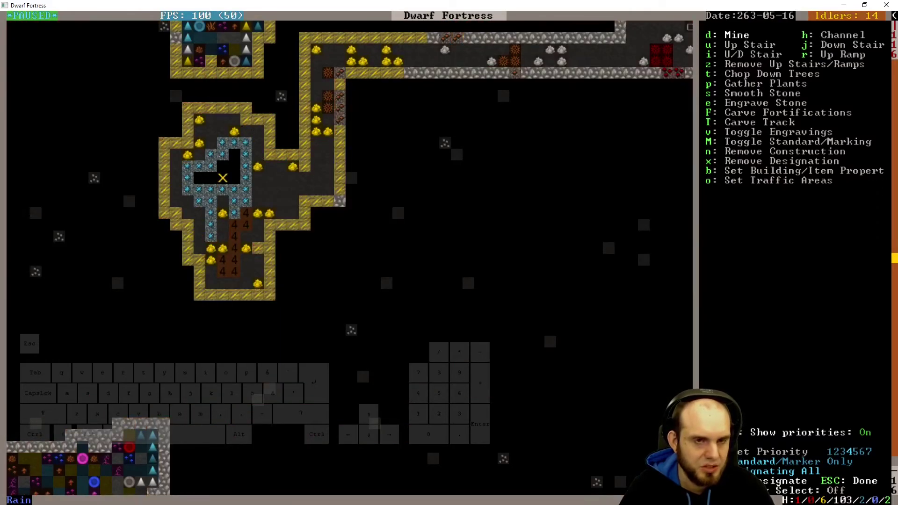
- Mark a column of adamantine tiles for mining
key(Down)
key(Down)
key(Left)
key(Left)
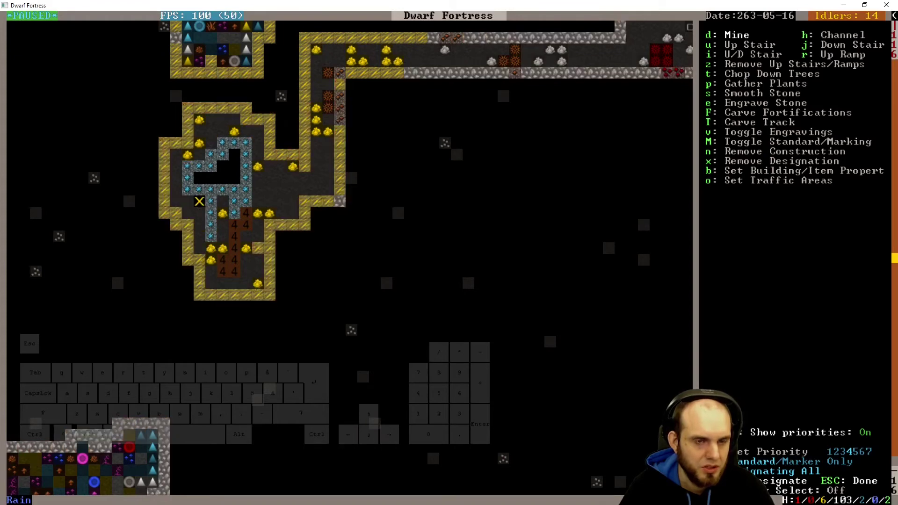
key(Return)
key(Right)
key(Return)
key(Down)
key(Return)
key(Down)
key(Down)
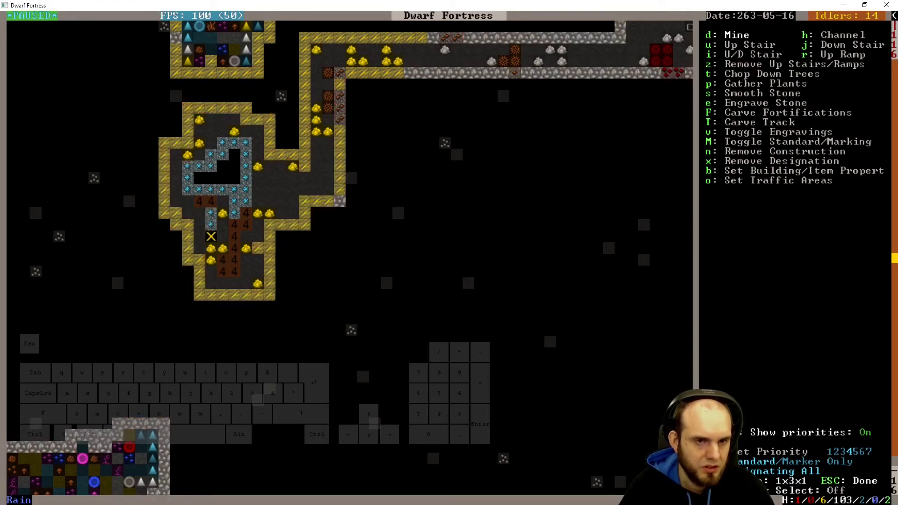
key(Return)
- Check the level below the marked tiles, then return to the main menu
key(shift+period)
key(Up)
key(Up)
key(Up)
key(shift+comma)
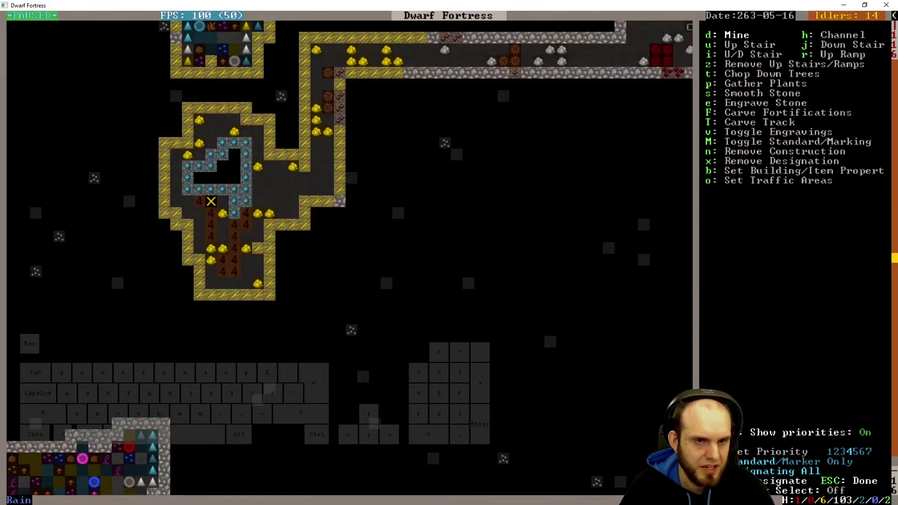
key(shift+period)
key(Down)
key(shift+comma)
key(Escape)
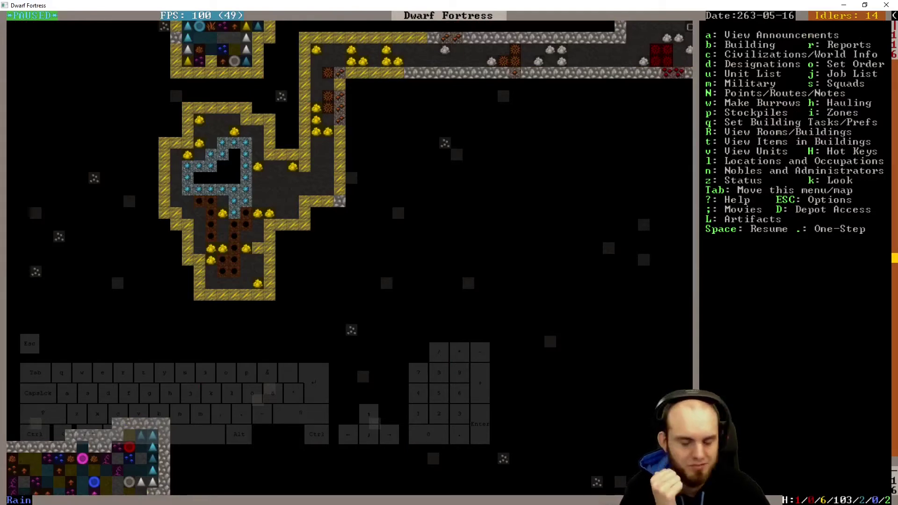
- Unpause the game and survey the main fortress level and the rooms above and to the right
key(shift+comma)
key(shift+Right)
key(shift+Down)
key(shift+Down)
key(space)
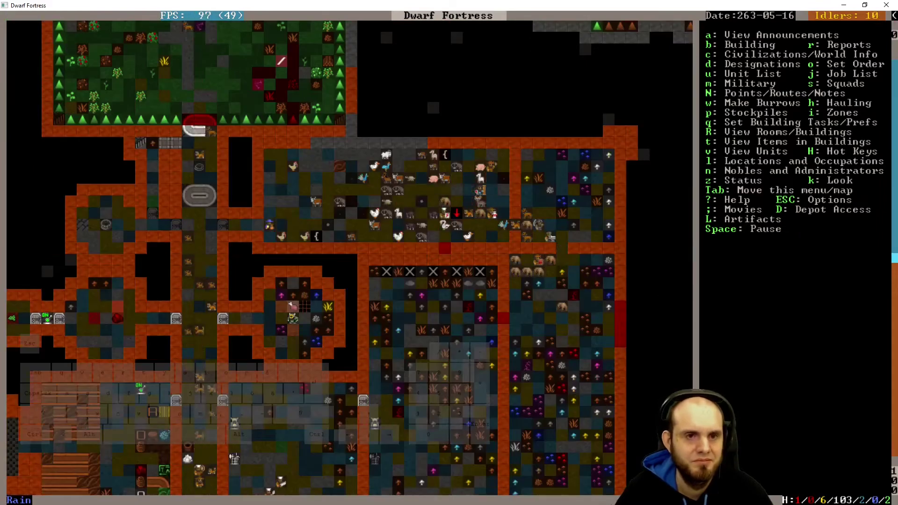
key(shift+Down)
key(shift+Down)
key(shift+Right)
key(shift+Up)
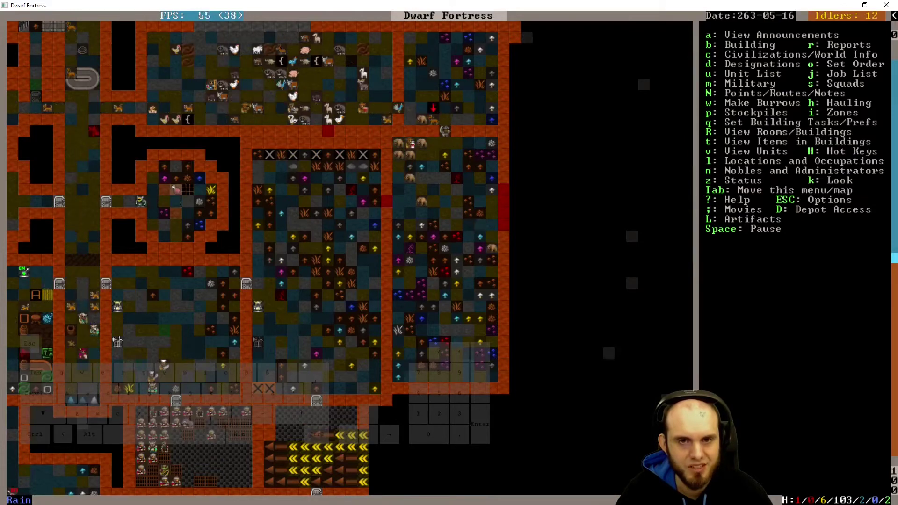
key(shift+Right)
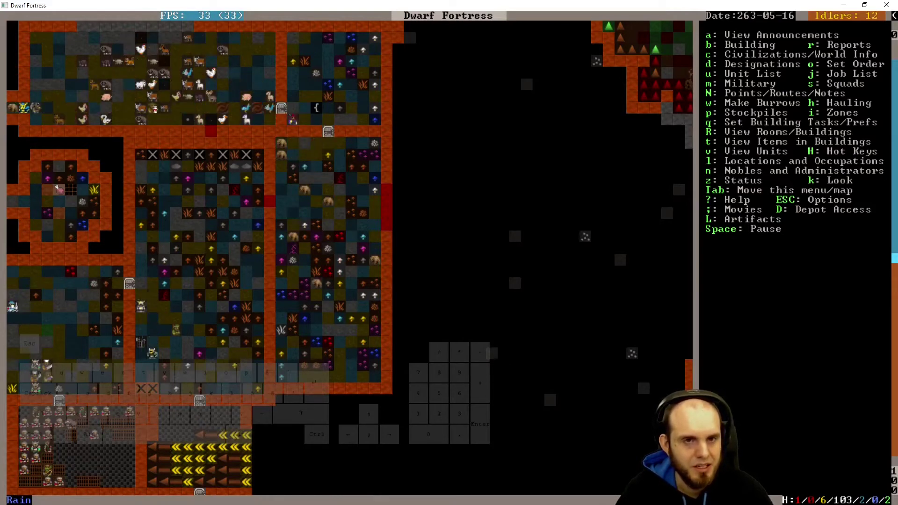
- Inspect the dense cave moss tiles in Look mode, then leave it
key(k)
key(Left)
key(Up)
key(Up)
key(Up)
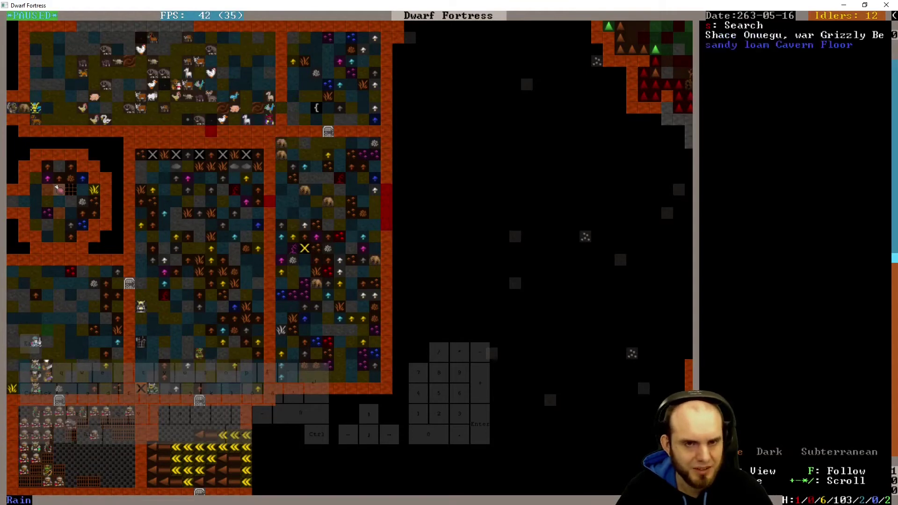
key(Up)
key(Up)
key(Up)
key(shift+Left)
key(shift+Left)
key(Escape)
- Survey the farm plots, water channel and mushroom stockpile
key(shift+Up)
key(shift+Right)
key(shift+Up)
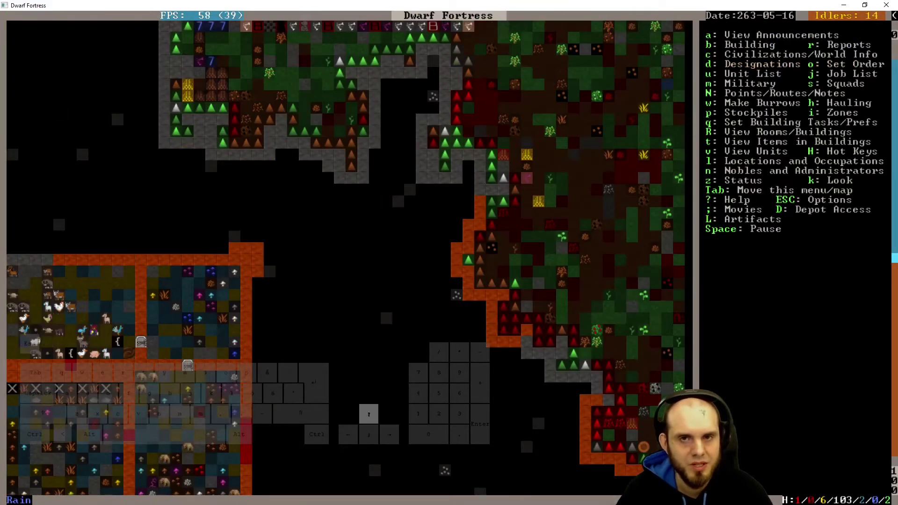
key(shift+Up)
key(shift+Up)
key(shift+Left)
key(shift+Left)
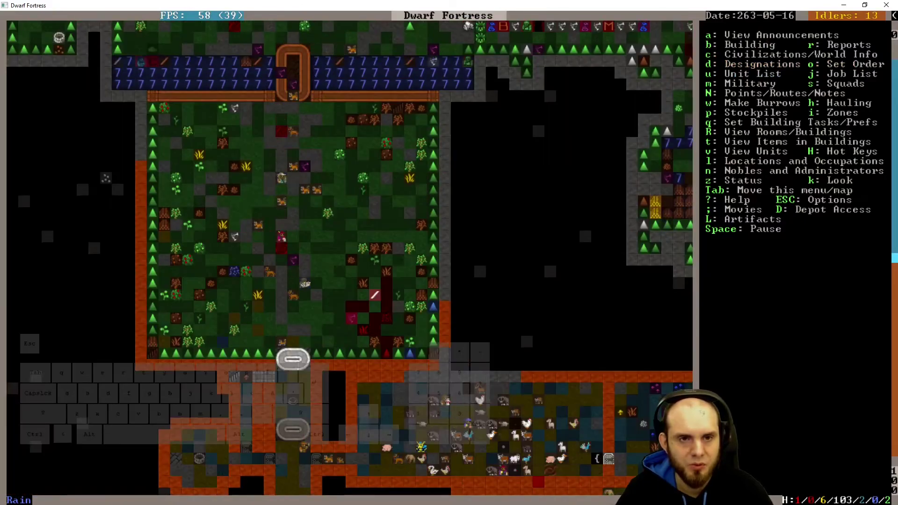
key(shift+Left)
key(shift+Left)
key(shift+Down)
key(shift+Left)
key(shift+Left)
key(shift+Left)
- Move to the round chamber level and inspect its tiles, reading a chalk cavern floor
key(shift+Left)
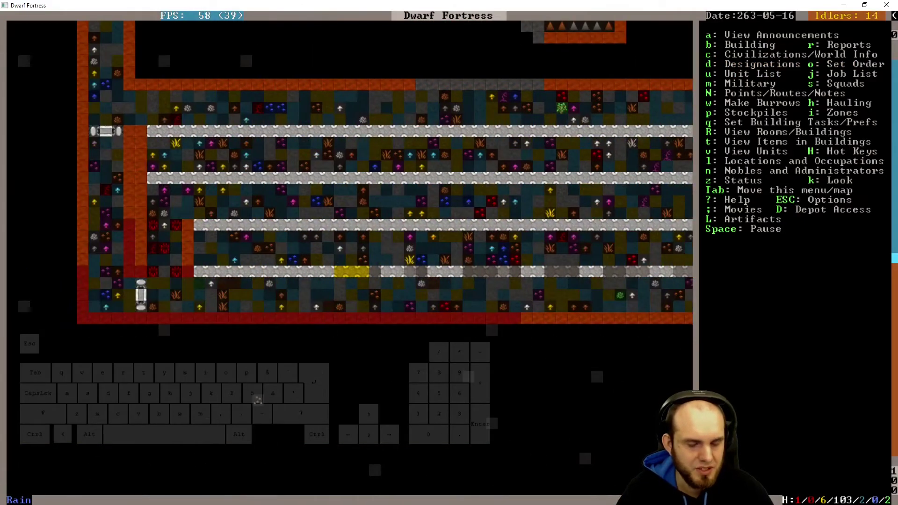
key(shift+comma)
key(shift+Left)
key(shift+Left)
key(shift+Up)
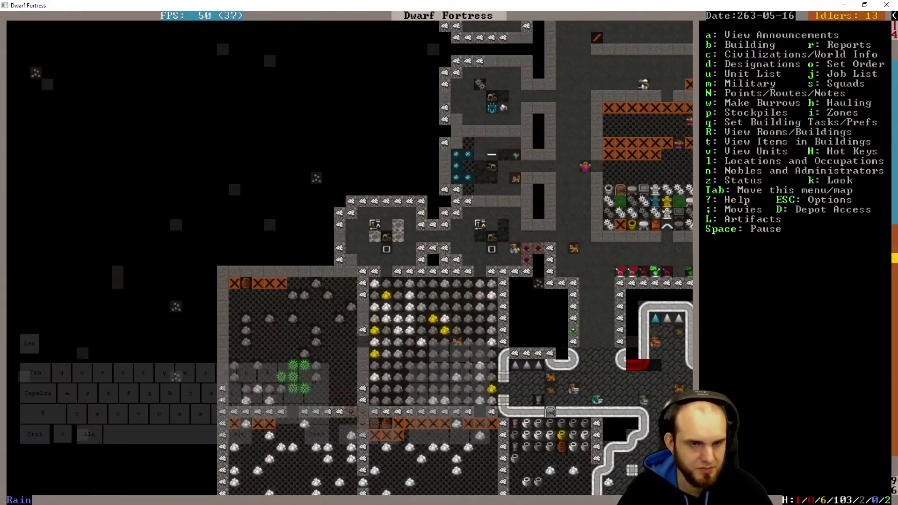
key(shift+comma)
key(shift+comma)
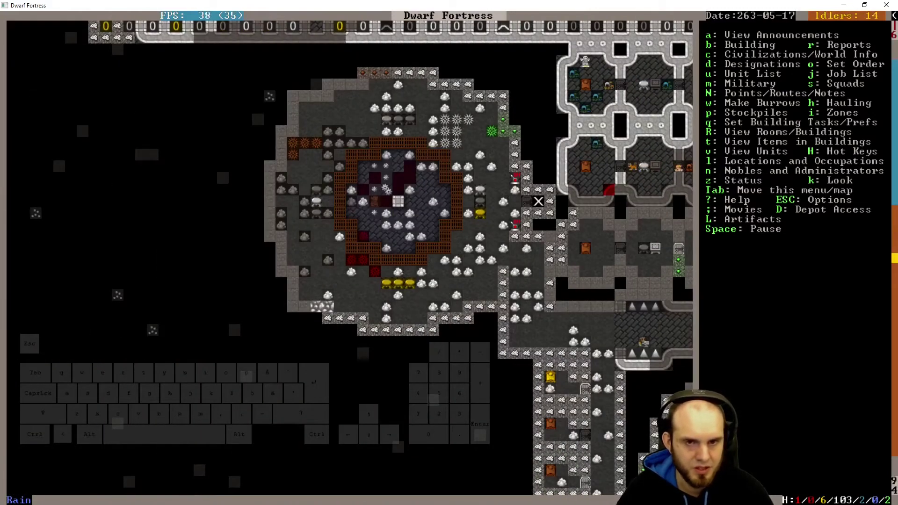
key(k)
key(Up)
key(Left)
key(Up)
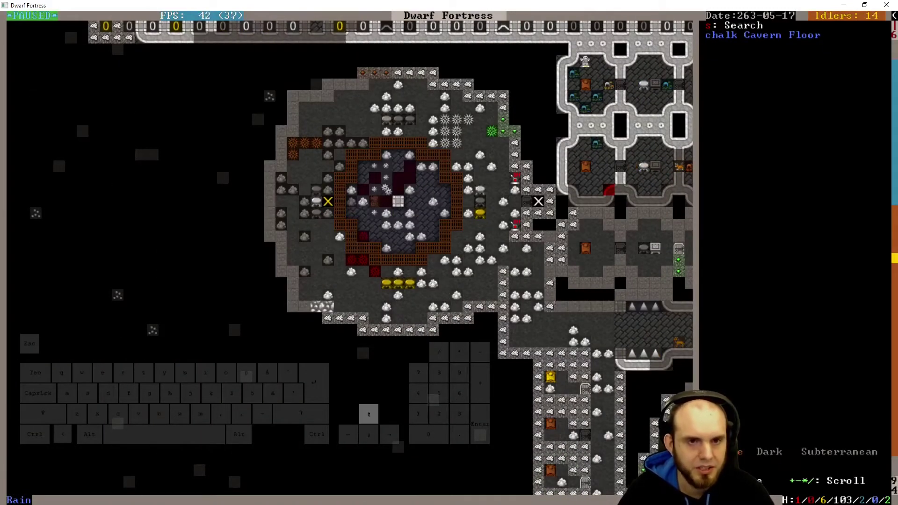
key(Up)
key(Escape)
key(v)
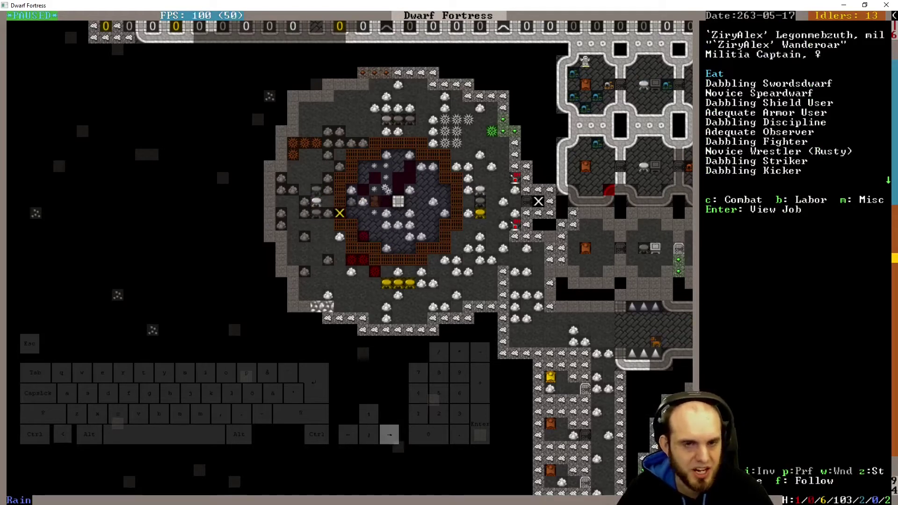
key(Right)
key(Up)
key(greater)
key(Down)
key(less)
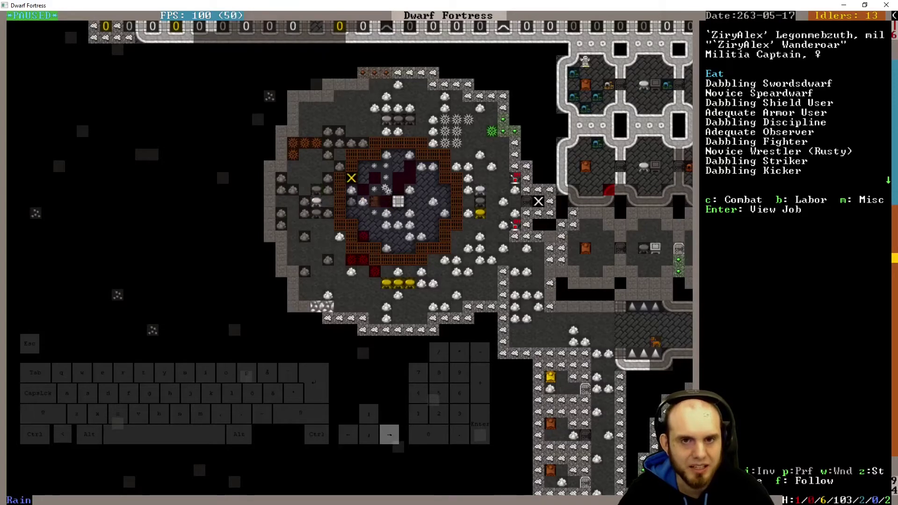
key(shift+Right)
key(shift+Right)
key(shift+Right)
key(shift+Right)
key(shift+Right)
key(shift+Right)
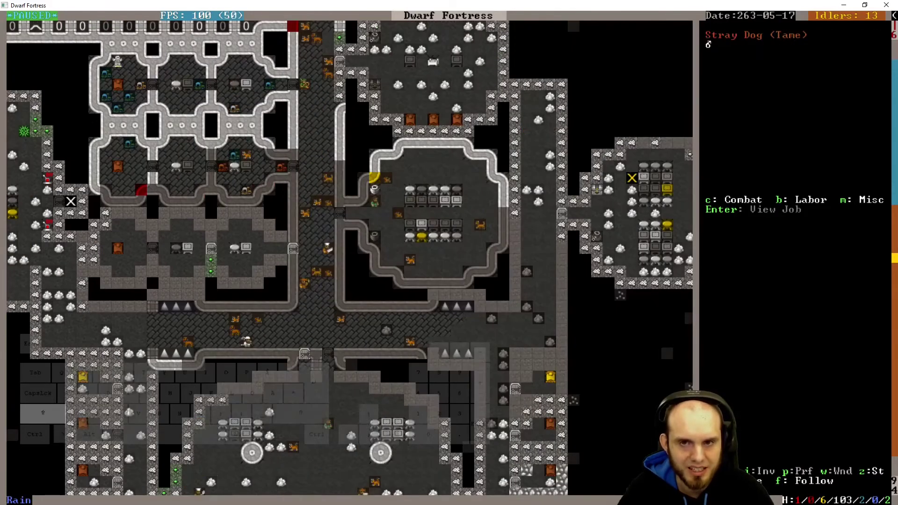
key(shift+Left)
key(shift+Left)
key(shift+Right)
key(shift+Right)
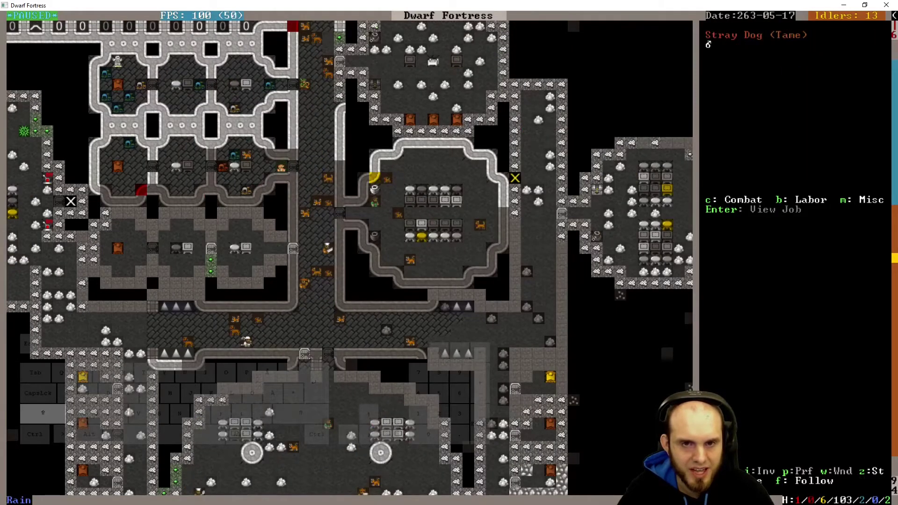
key(v)
key(v)
key(v)
key(v)
key(Escape)
key(q)
key(Escape)
key(v)
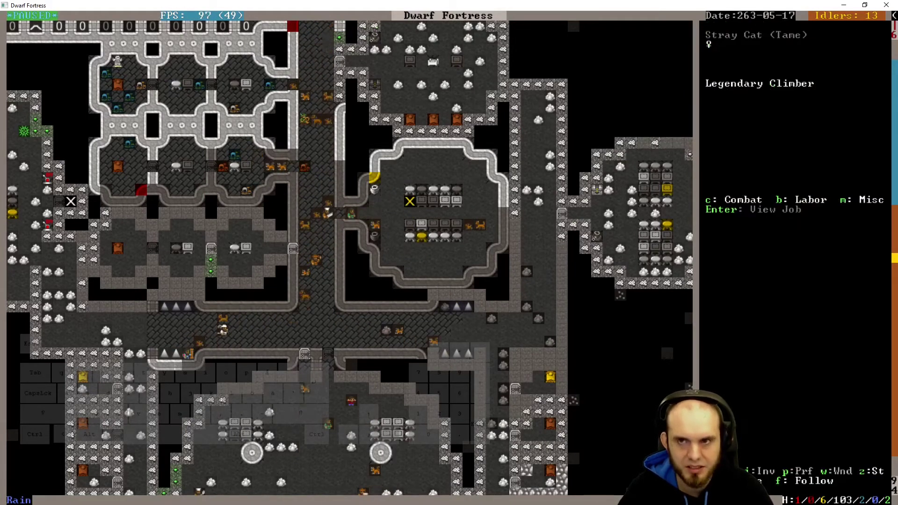
key(Escape)
key(q)
key(r)
key(Return)
key(Up)
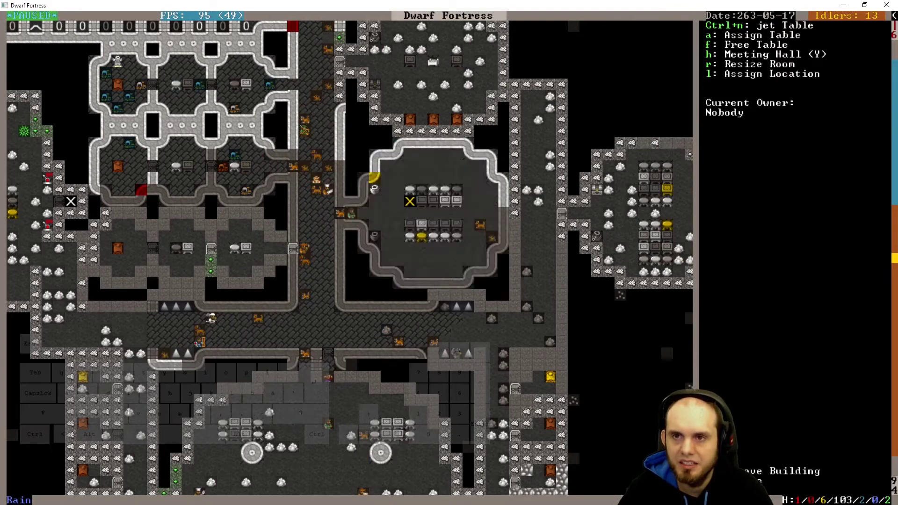
key(Escape)
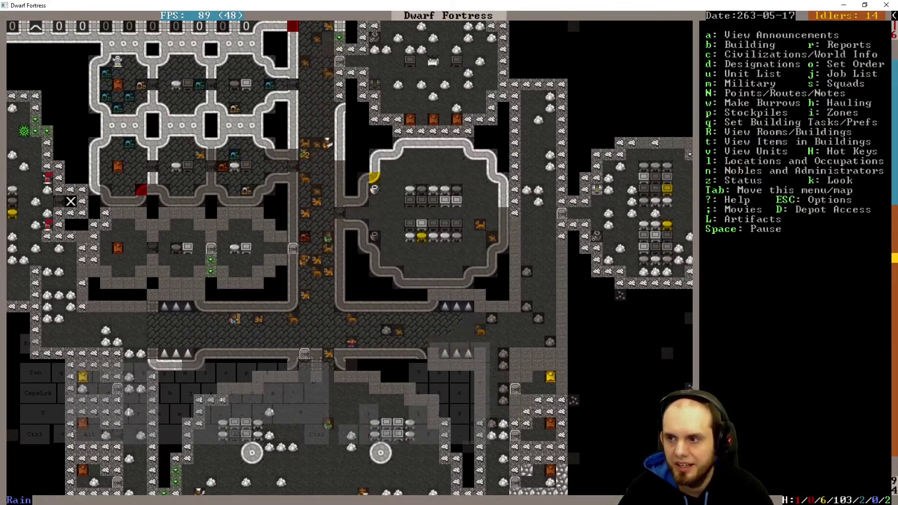
key(shift+Left)
key(shift+Left)
key(shift+Left)
key(shift+Left)
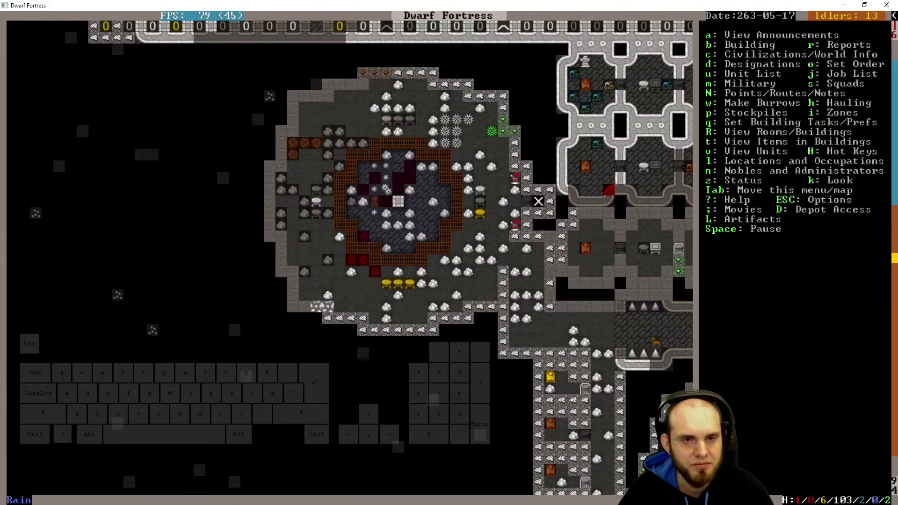
- Pan toward the long corridor and glance at the designation options, then close them
key(shift+Up)
key(shift+Up)
key(shift+Up)
key(shift+Left)
key(shift+Left)
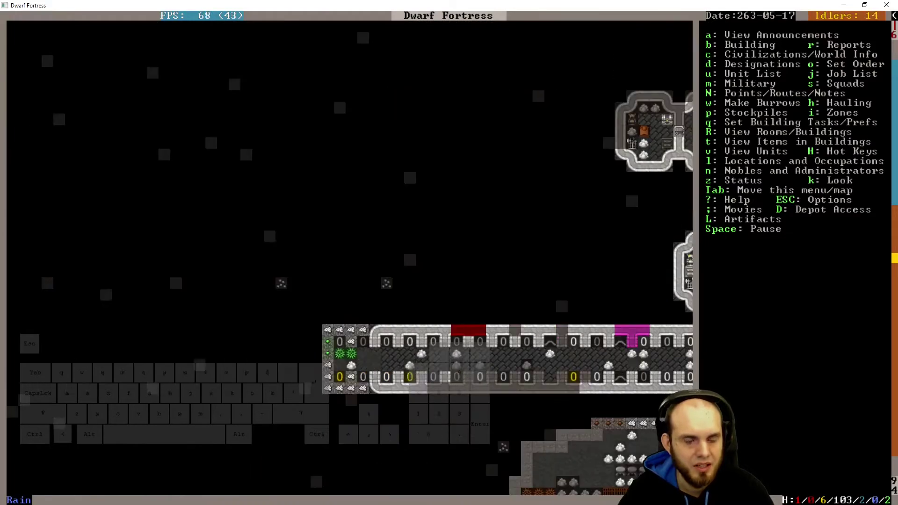
key(d)
key(s)
key(Down)
key(Down)
key(Down)
key(Down)
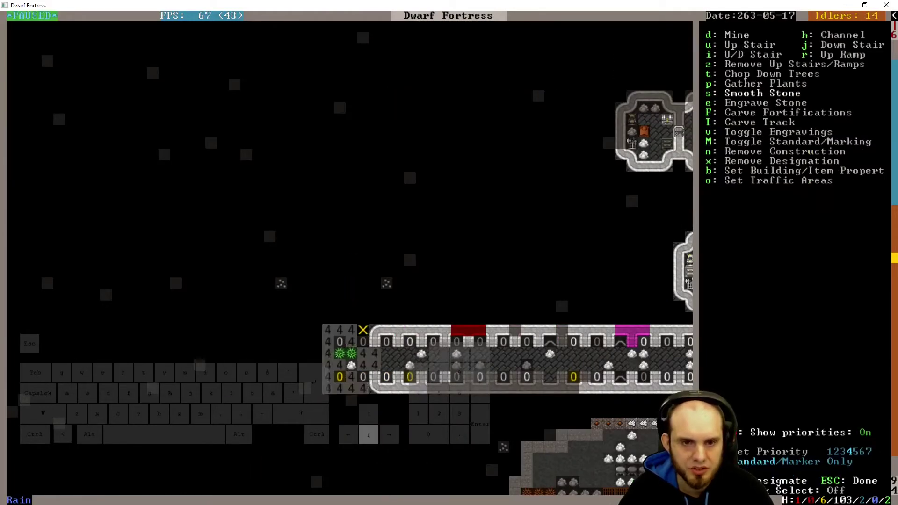
key(Escape)
key(shift+Right)
key(shift+Right)
key(shift+Right)
key(shift+Right)
- Pan down and to the right across the fortress map
key(shift+Down)
key(shift+Down)
key(shift+Right)
key(shift+Right)
key(shift+Left)
key(shift+Down)
key(shift+Down)
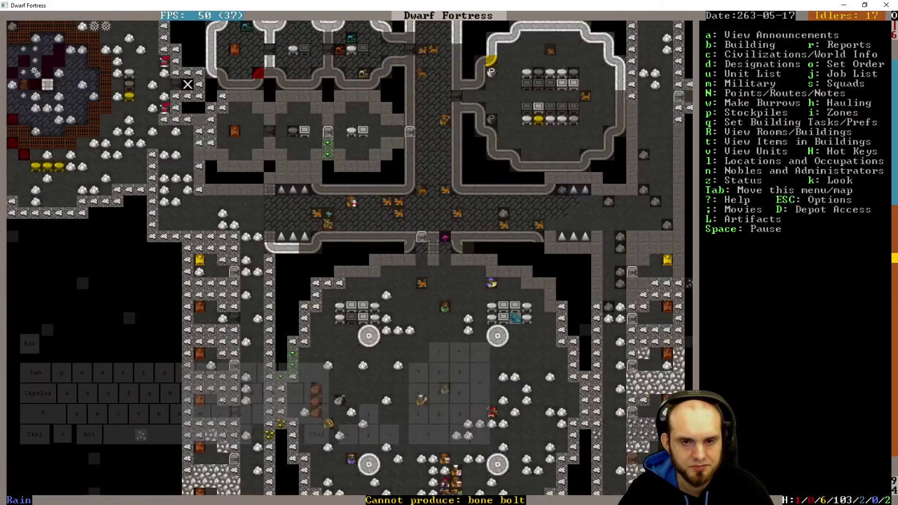
key(shift+Down)
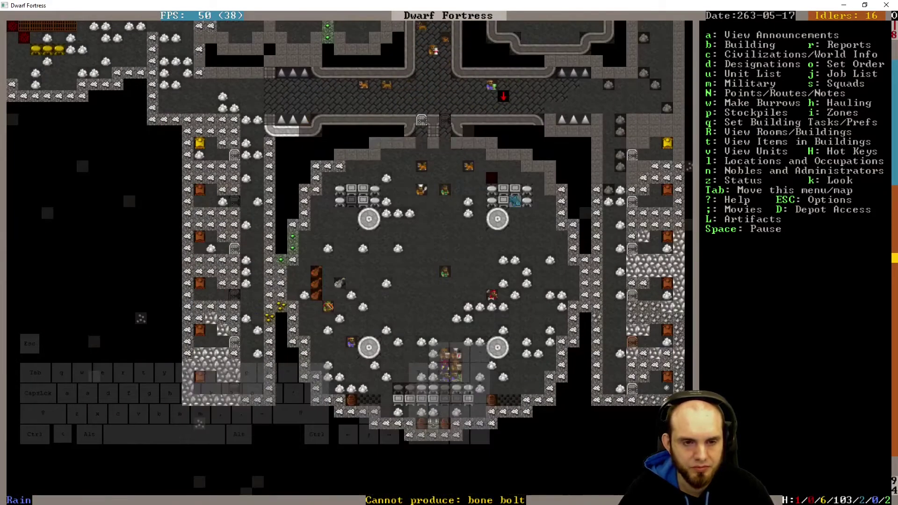
key(shift+Right)
- Visit the surface field level, then descend to the gold-veined corridor level
key(shift+Up)
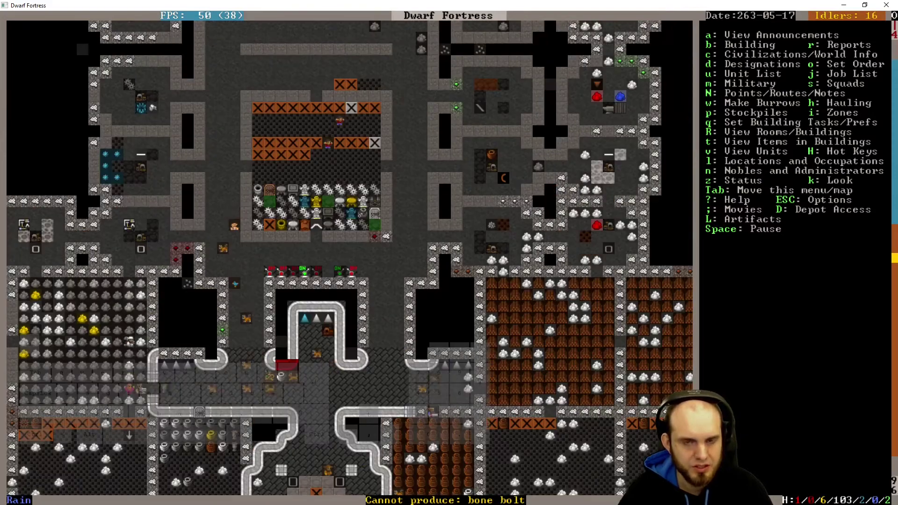
key(less)
key(shift+Right)
key(shift+Down)
key(shift+Down)
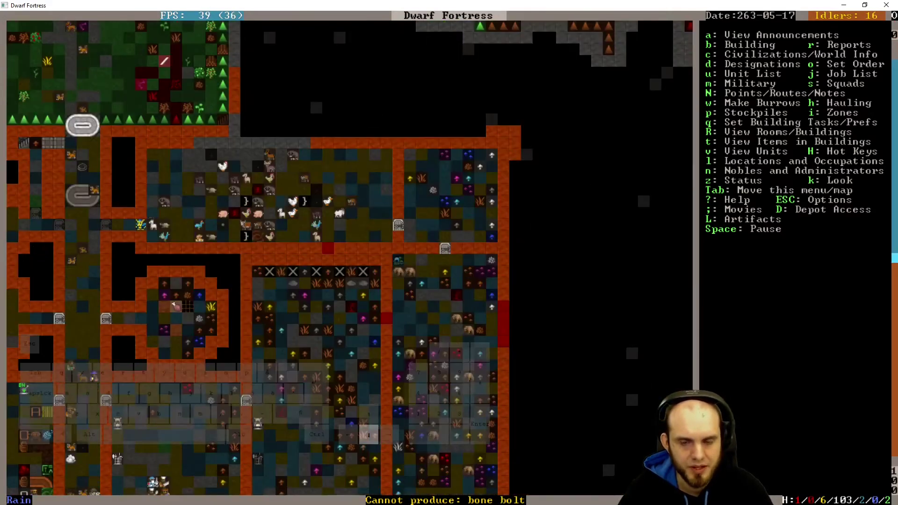
key(shift+Down)
key(shift+Left)
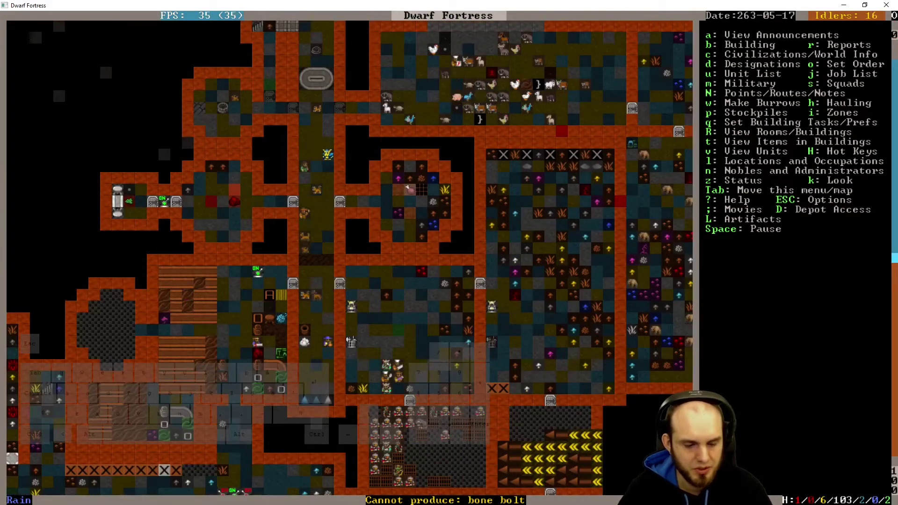
key(greater)
- Query the stone stockpile and neighbouring Stockpile #59, then view the magma smelter and forge contents
key(shift+Left)
key(q)
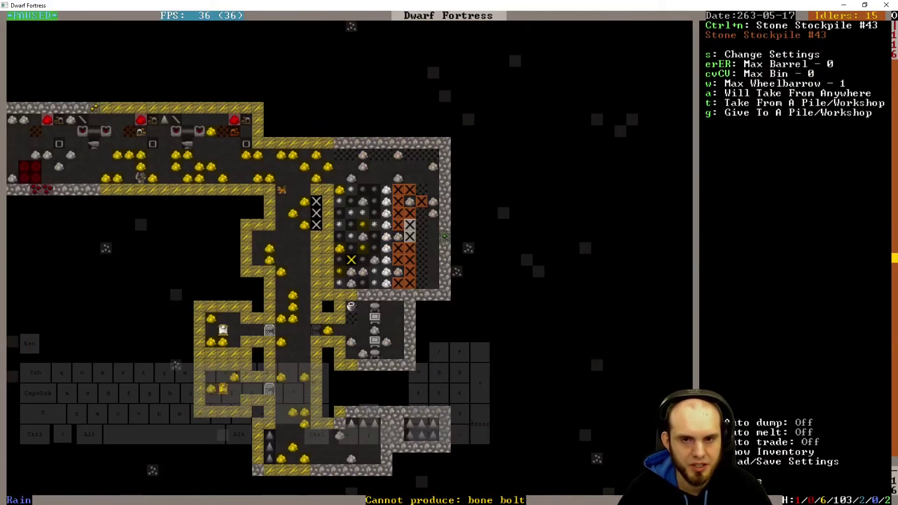
key(Right)
key(Up)
key(Up)
key(Up)
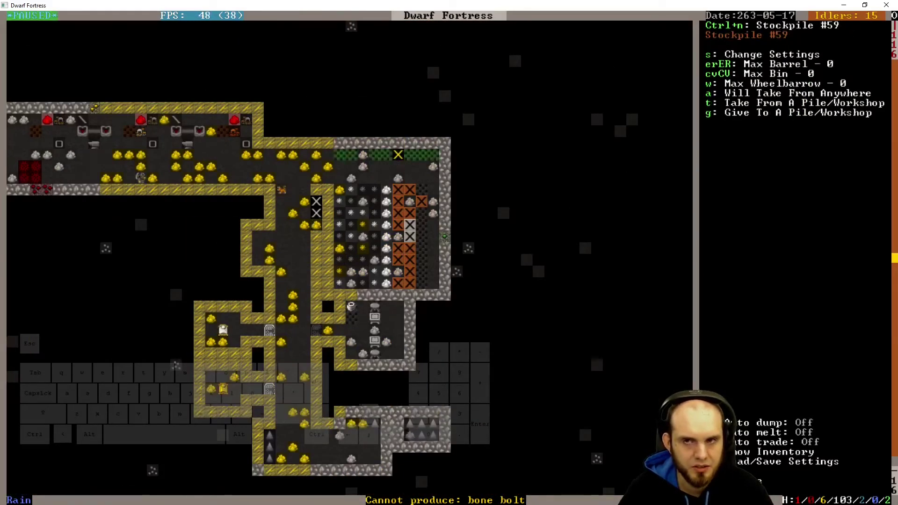
key(Escape)
key(t)
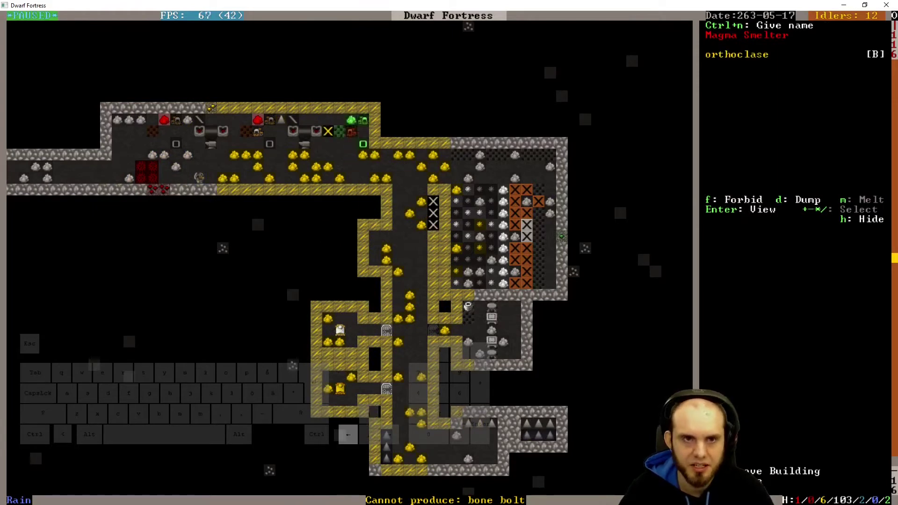
key(Left)
key(Left)
key(Left)
key(Left)
key(Left)
key(Left)
key(Left)
key(Left)
key(Left)
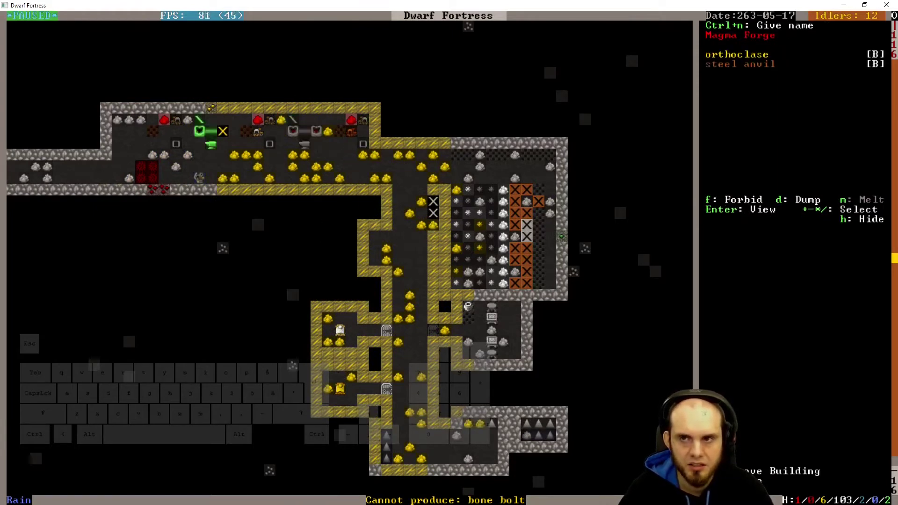
key(Escape)
- Browse the fortress stocks list, checking the adamantine strands and wafers entries
key(z)
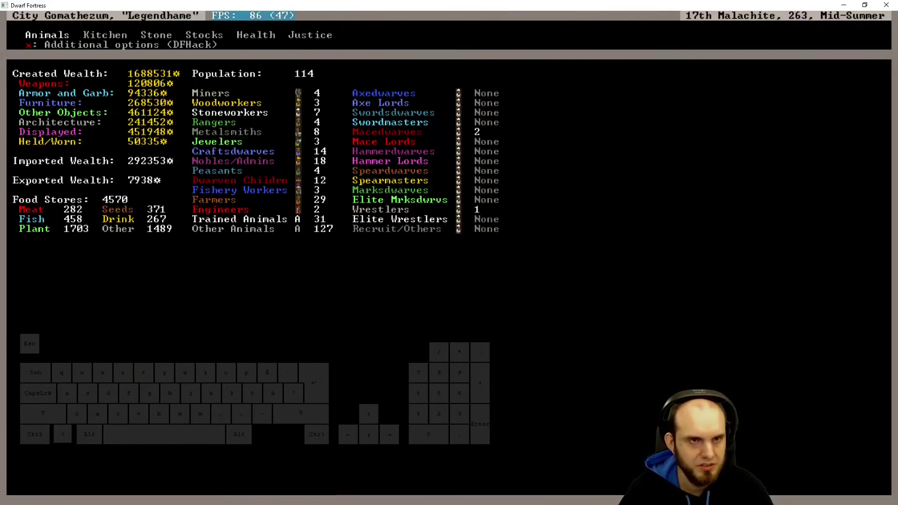
key(Return)
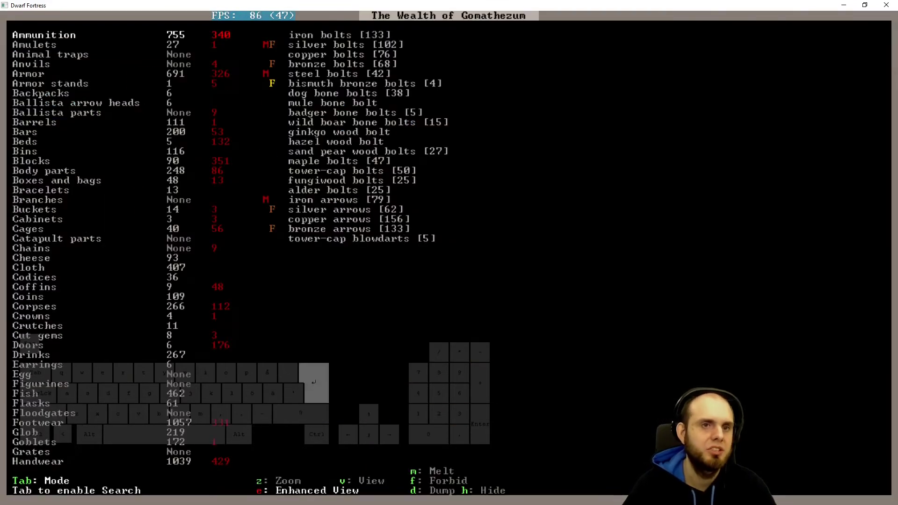
text(e)
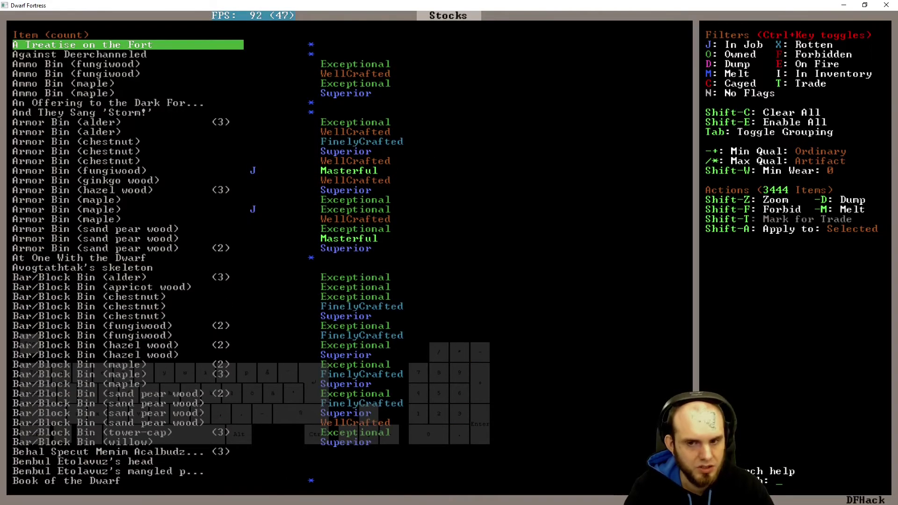
text(adama)
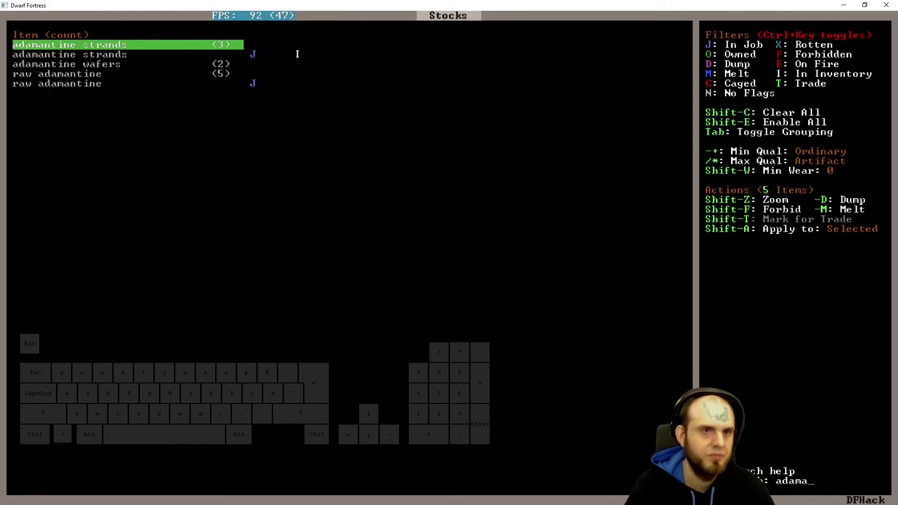
key(Down)
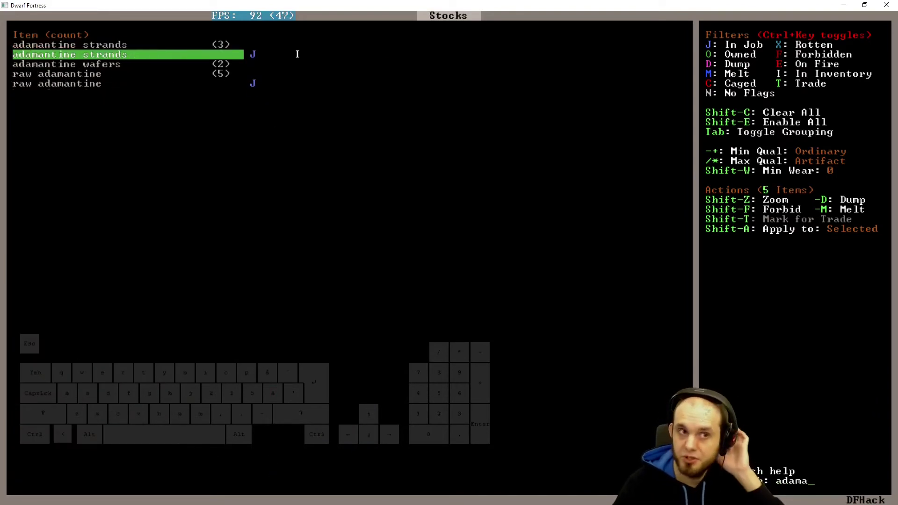
key(Down)
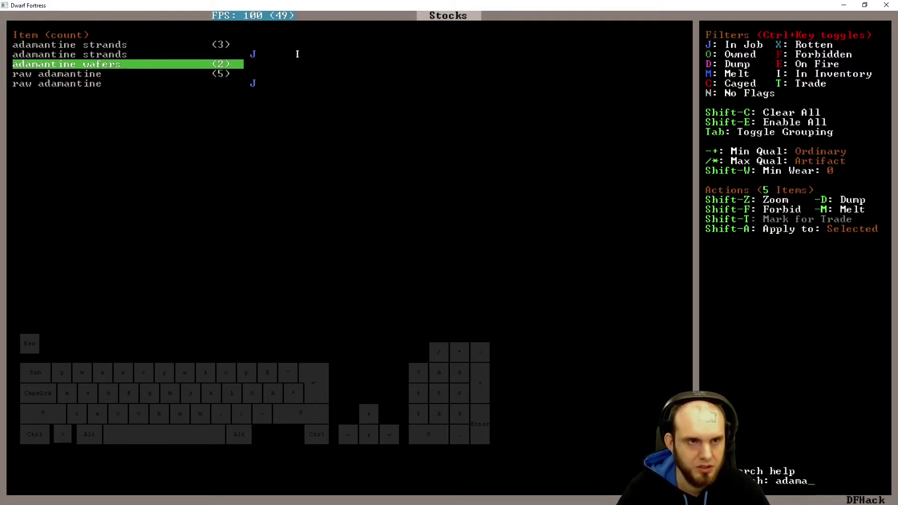
key(Escape)
key(Escape)
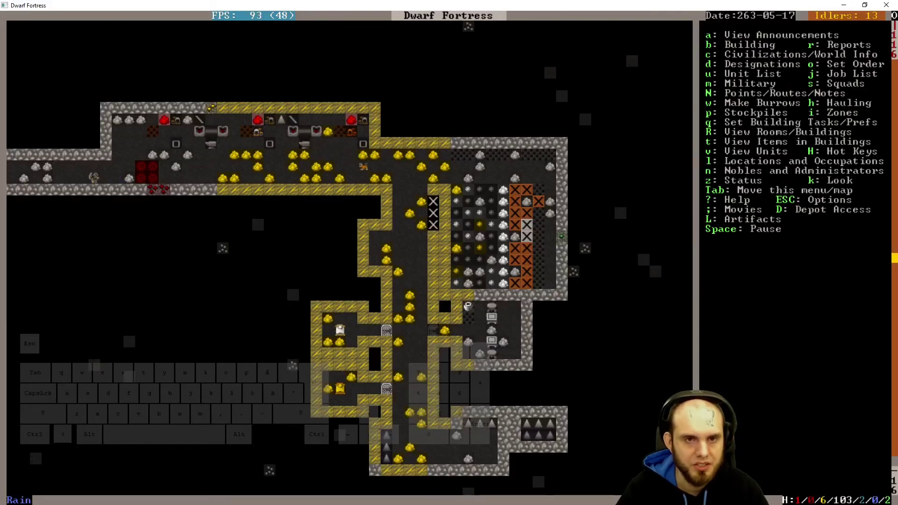
- Check the items held in the magma forge and the neighbouring smelter
key(q)
key(Escape)
key(t)
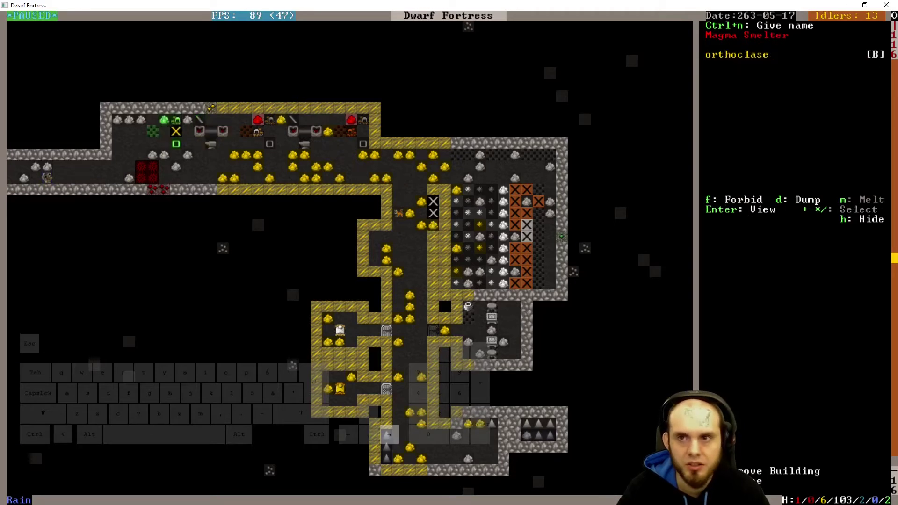
key(Right)
key(Right)
key(Right)
key(Right)
key(Right)
key(Right)
key(Right)
key(Right)
key(Right)
key(Right)
key(Right)
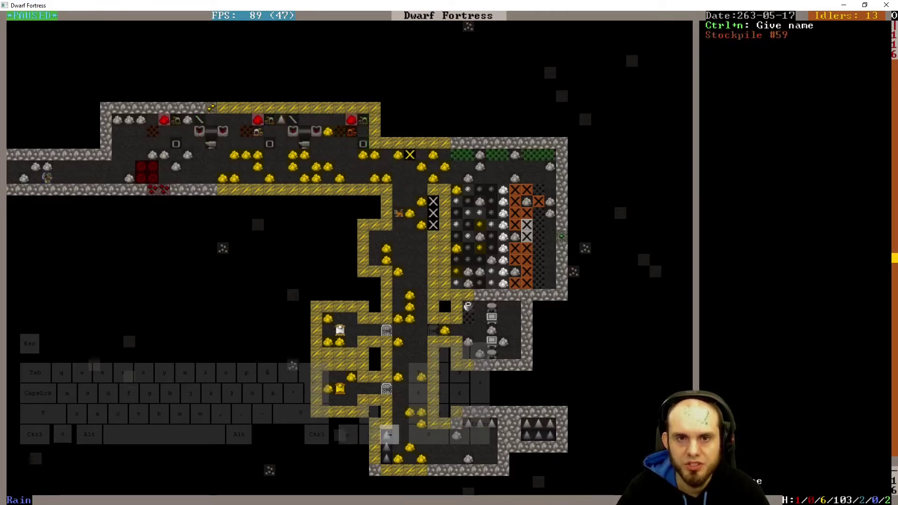
key(Escape)
- List Stockpile #59's contents, two diorite, and exit query mode
key(q)
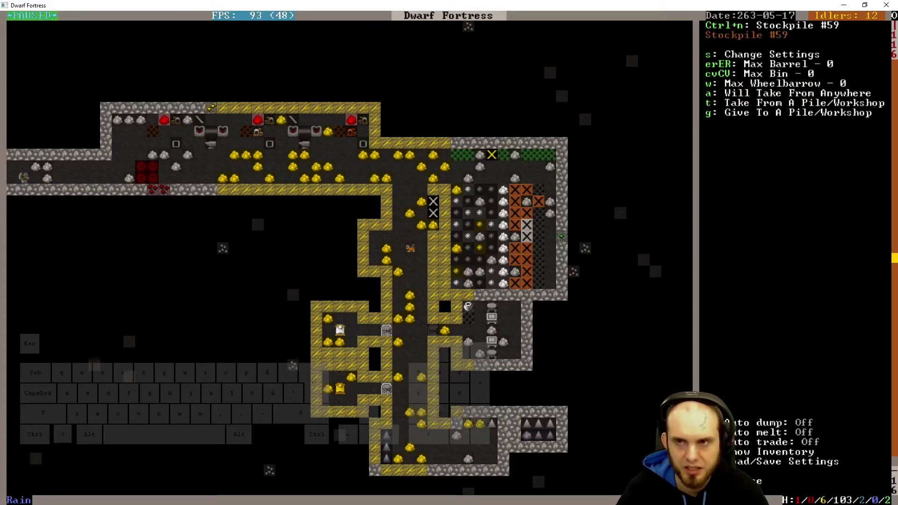
key(i)
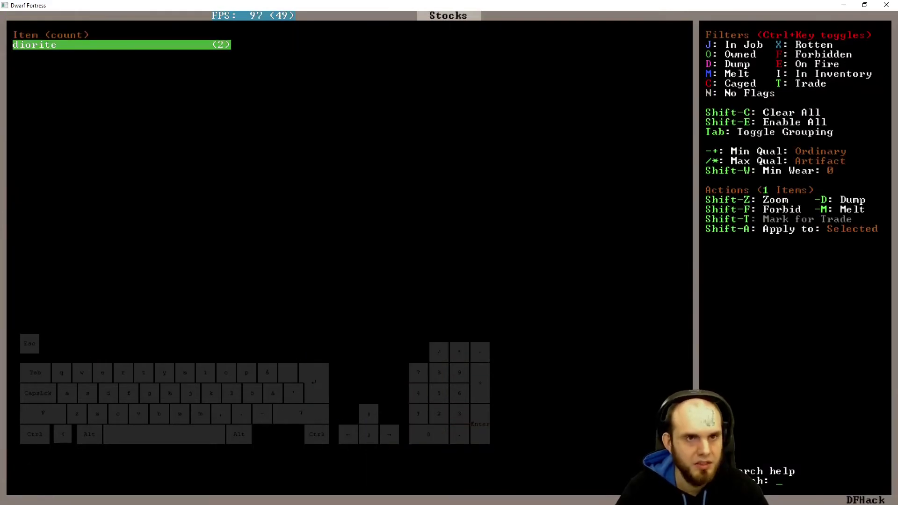
key(Escape)
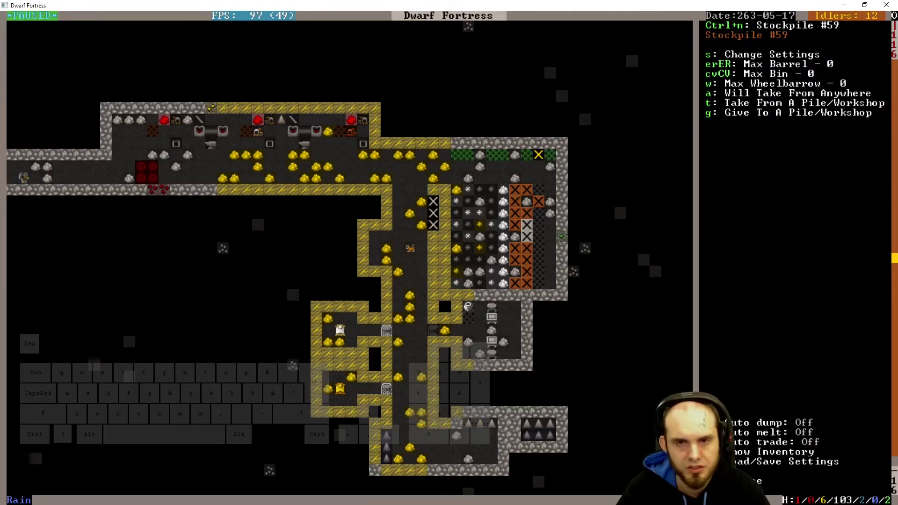
key(Escape)
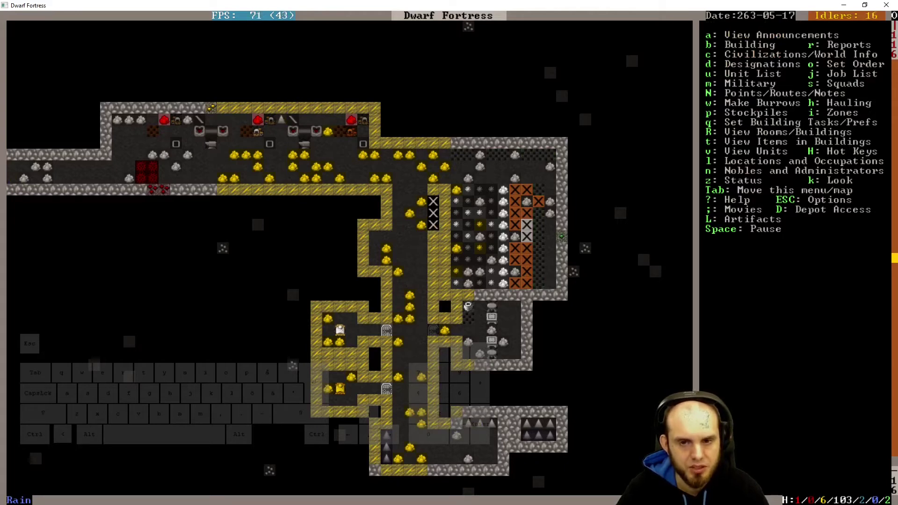
key(shift+Down)
key(less)
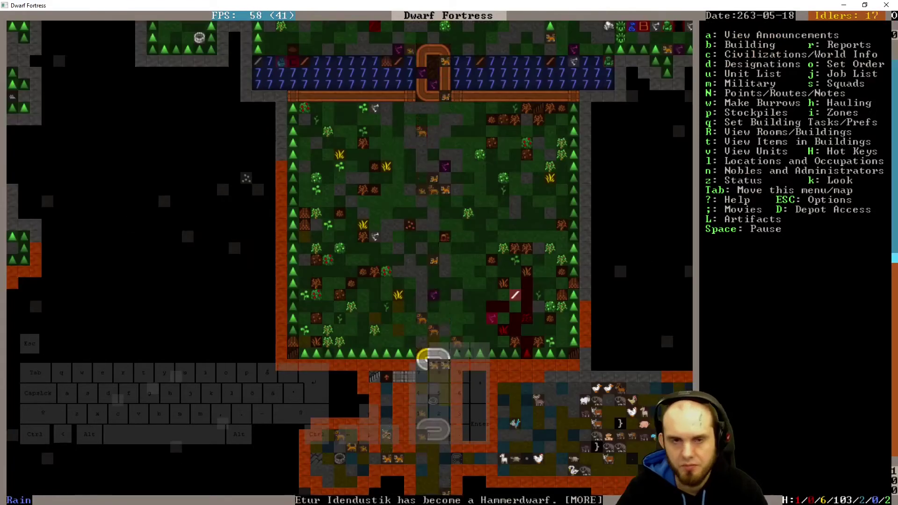
key(greater)
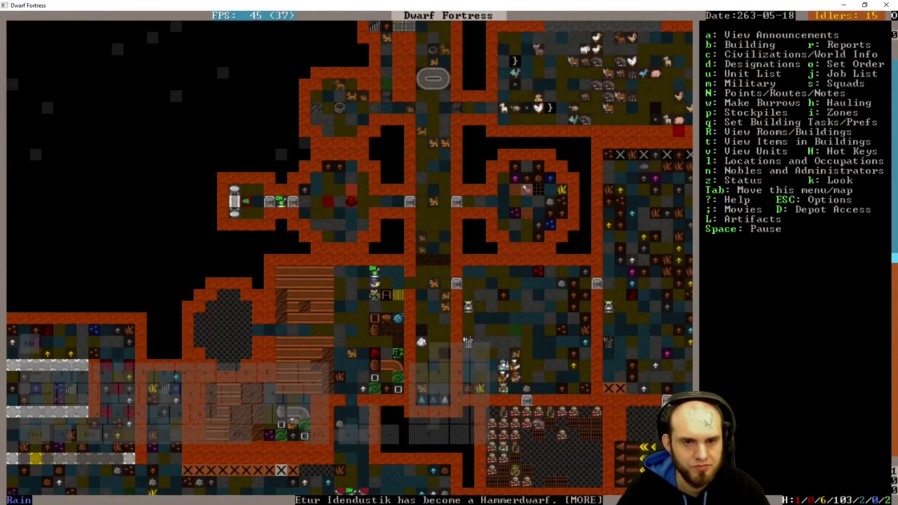
key(shift+Down)
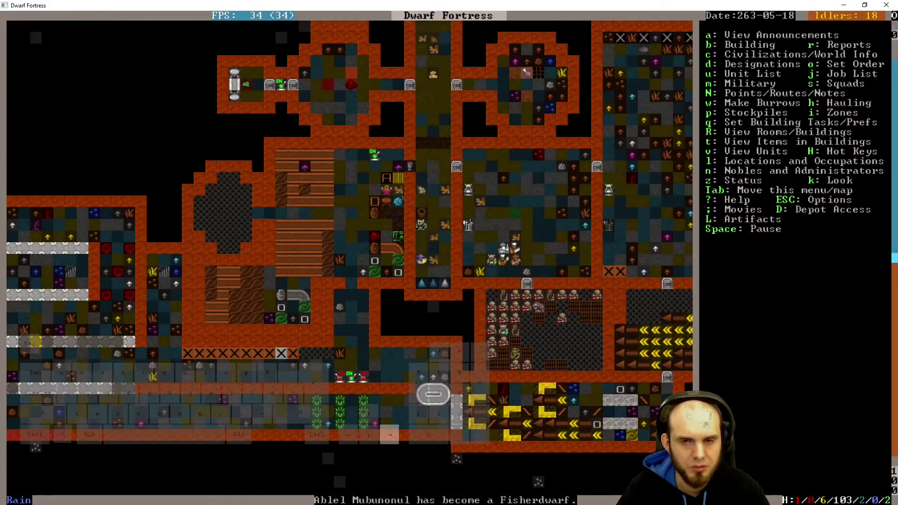
key(shift+Right)
key(shift+Right)
key(shift+Up)
key(shift+Right)
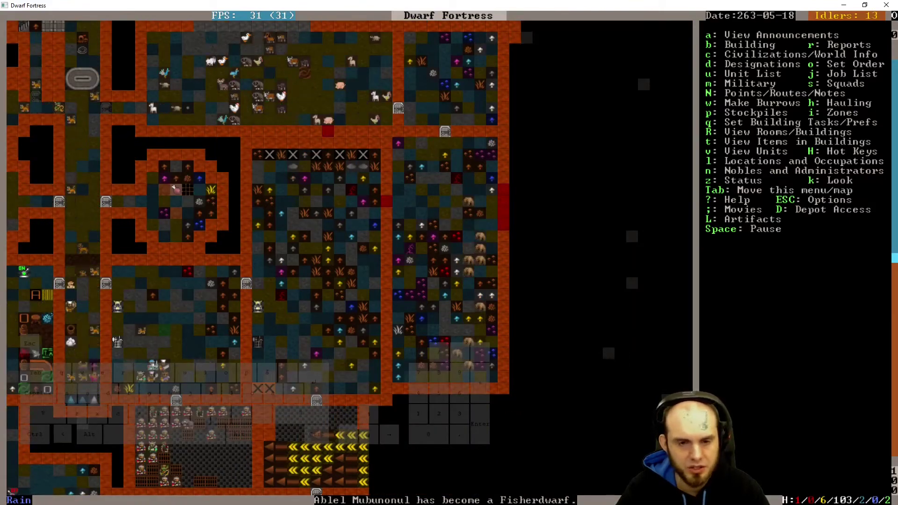
key(shift+Left)
key(shift+Left)
key(shift+Down)
key(shift+Down)
key(shift+Up)
key(shift+Up)
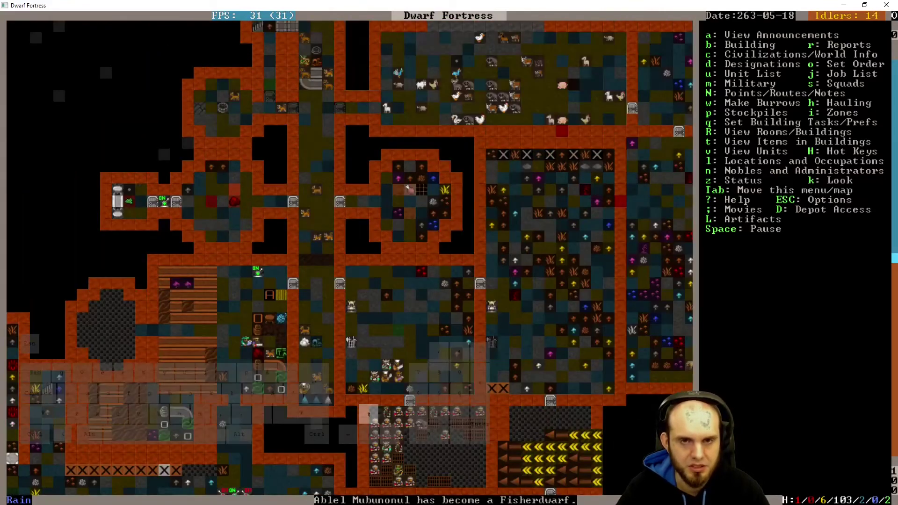
key(shift+comma)
key(shift+Up)
key(shift+Right)
key(shift+Right)
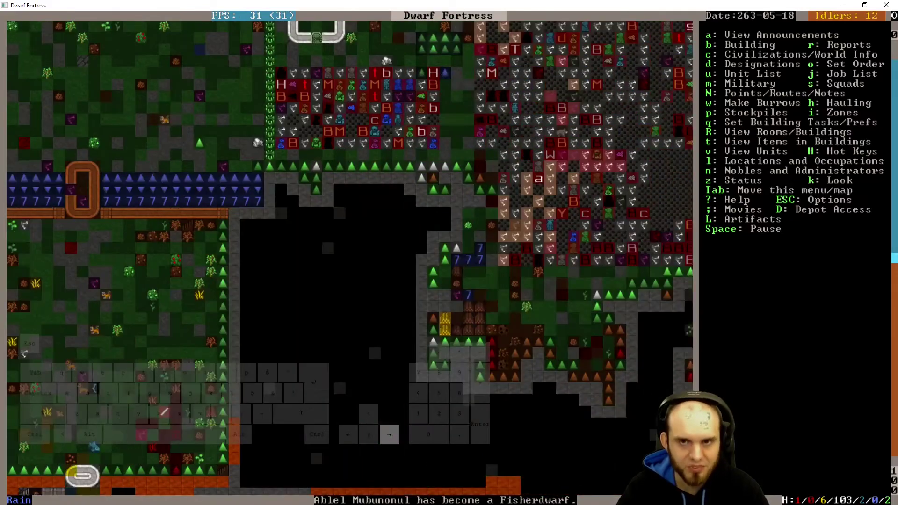
key(shift+Right)
key(shift+Right)
key(shift+Up)
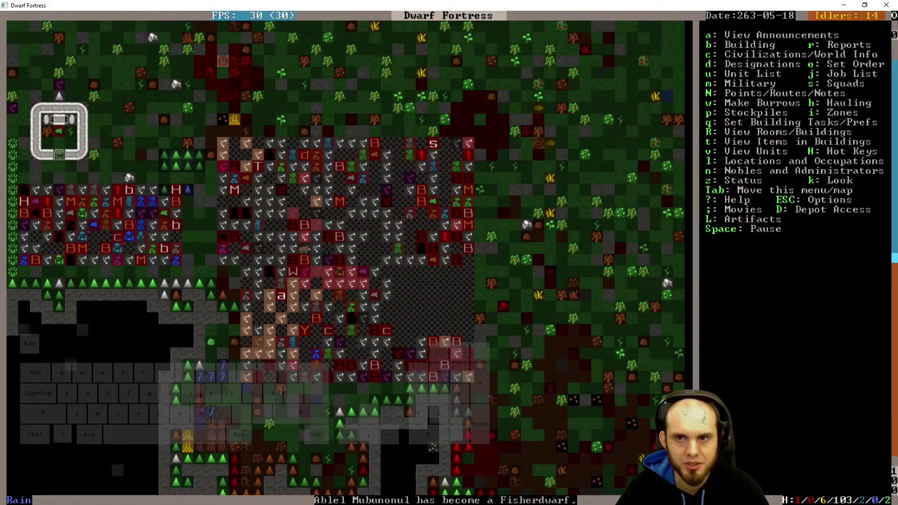
key(shift+Left)
key(shift+Left)
key(shift+Left)
key(shift+Left)
key(shift+Left)
key(shift+Left)
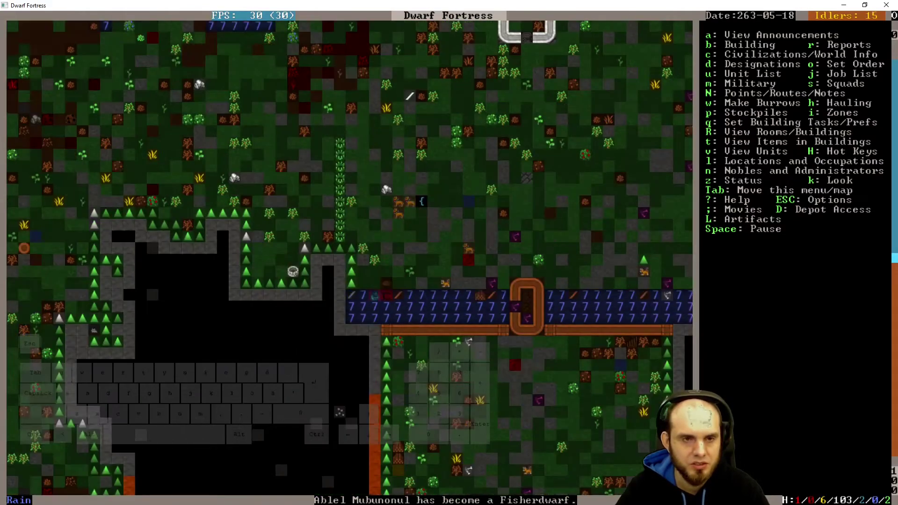
key(shift+Down)
key(shift+Down)
key(shift+Down)
key(shift+Down)
key(shift+period)
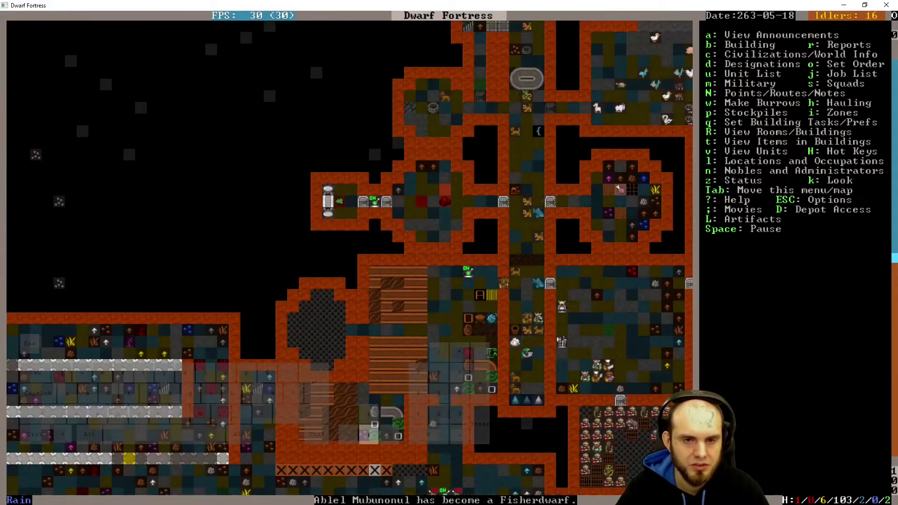
key(shift+Down)
key(q)
key(shift+Right)
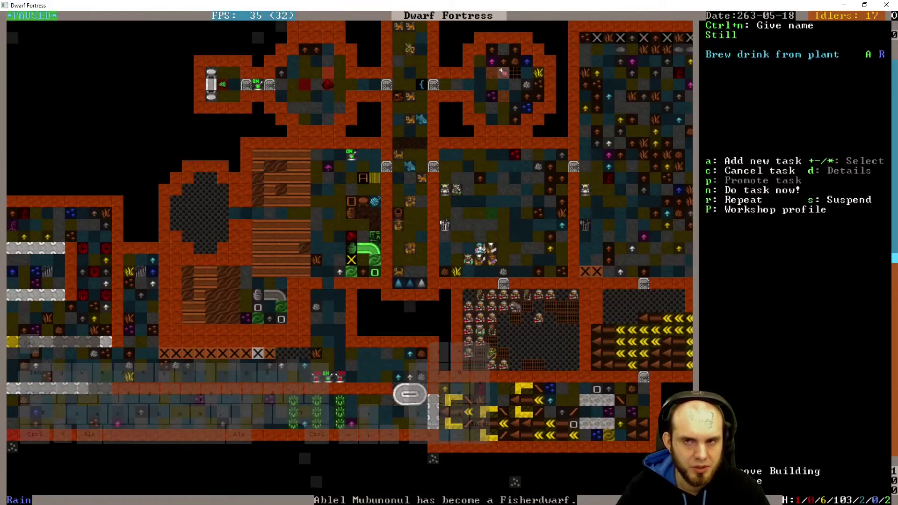
key(alt+w)
key(Escape)
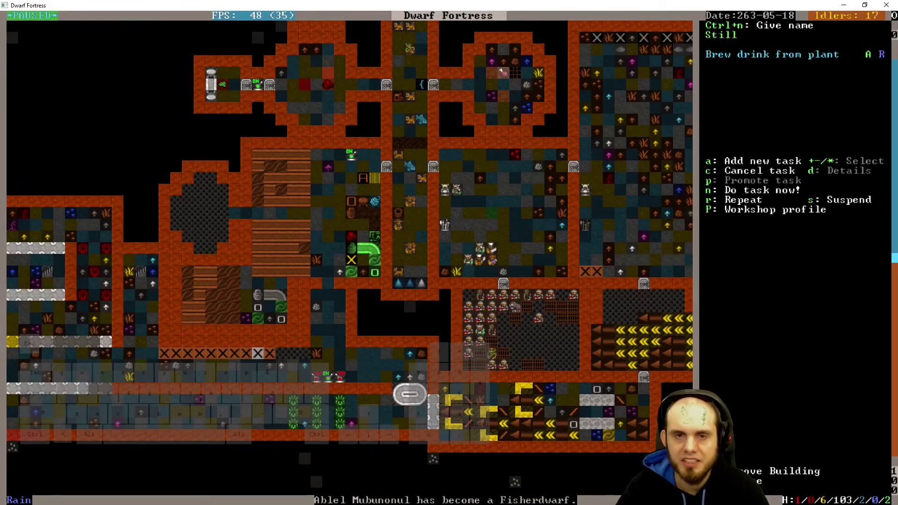
key(Escape)
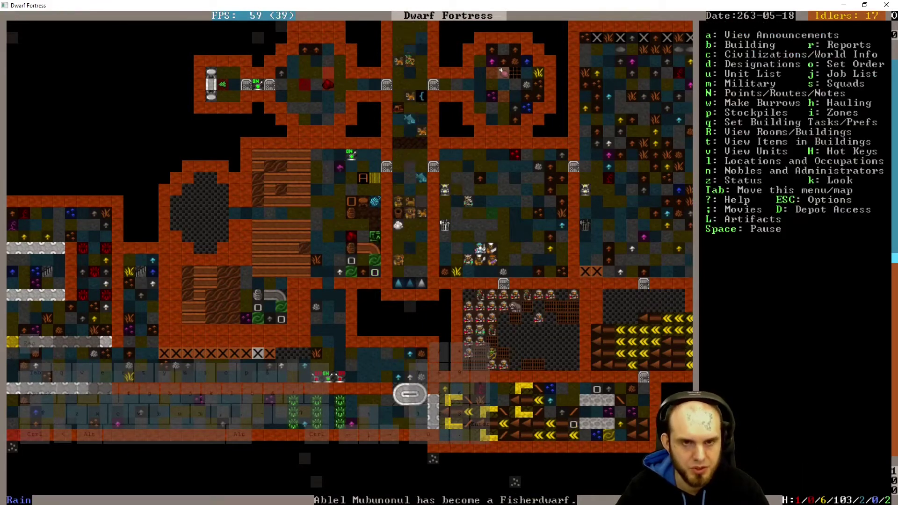
key(z)
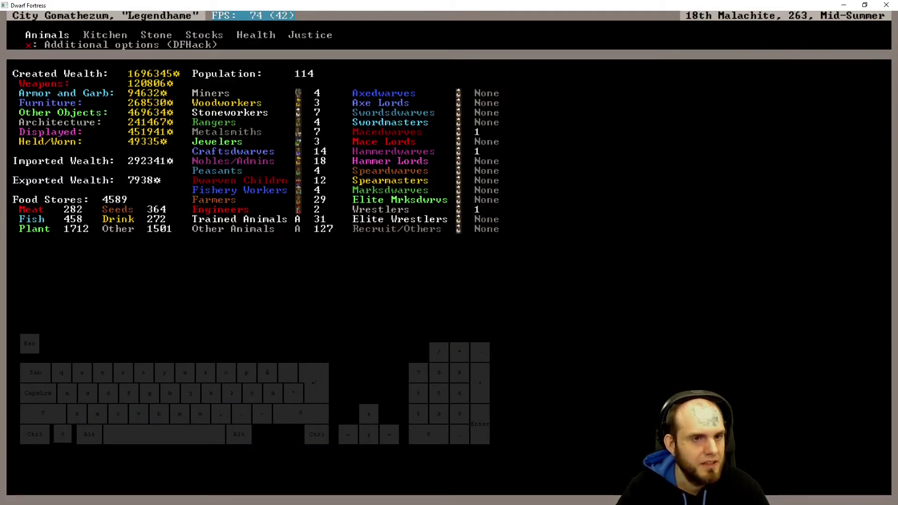
key(Escape)
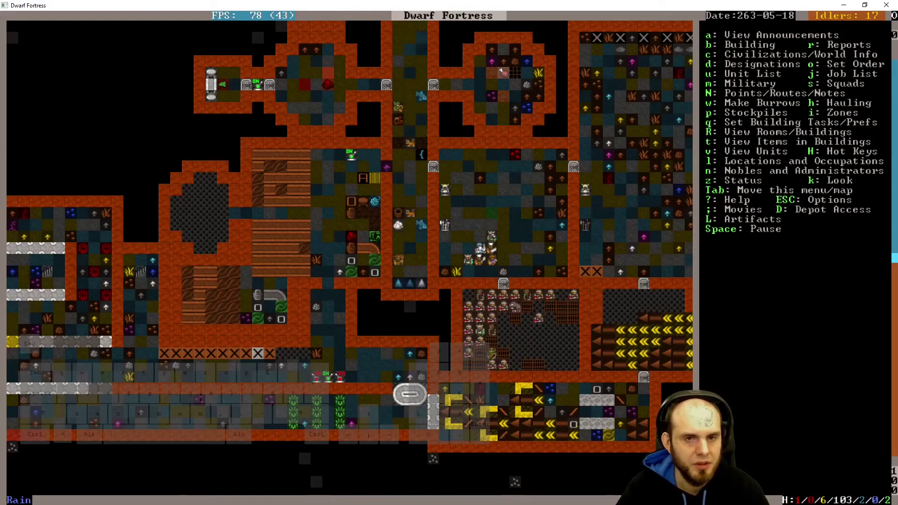
key(q)
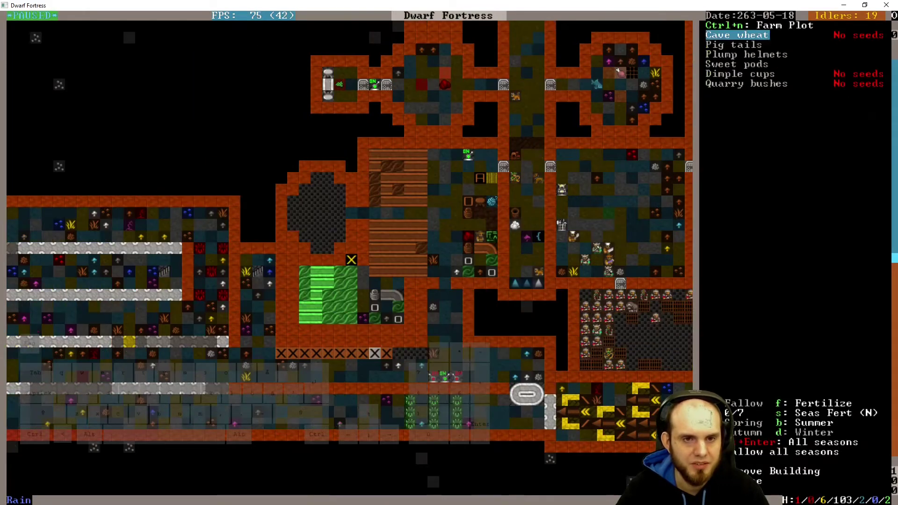
key(Up)
key(Up)
key(Up)
key(Left)
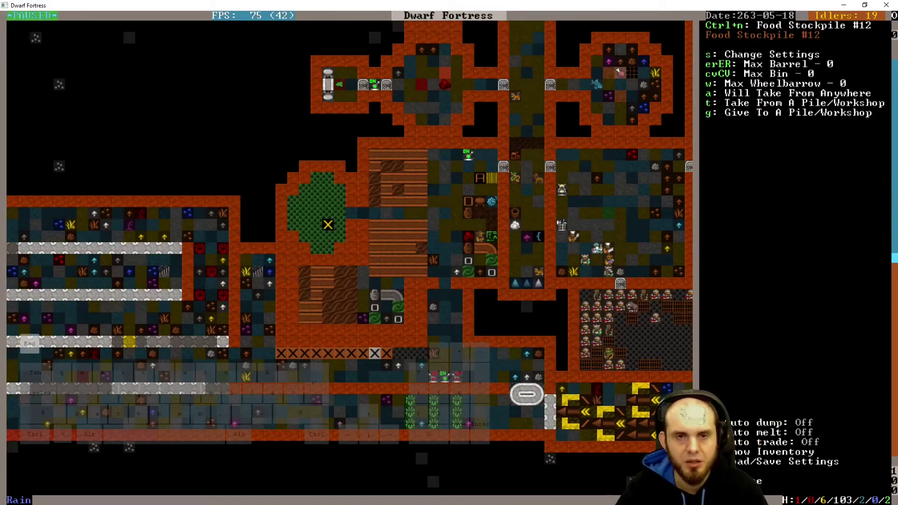
key(q)
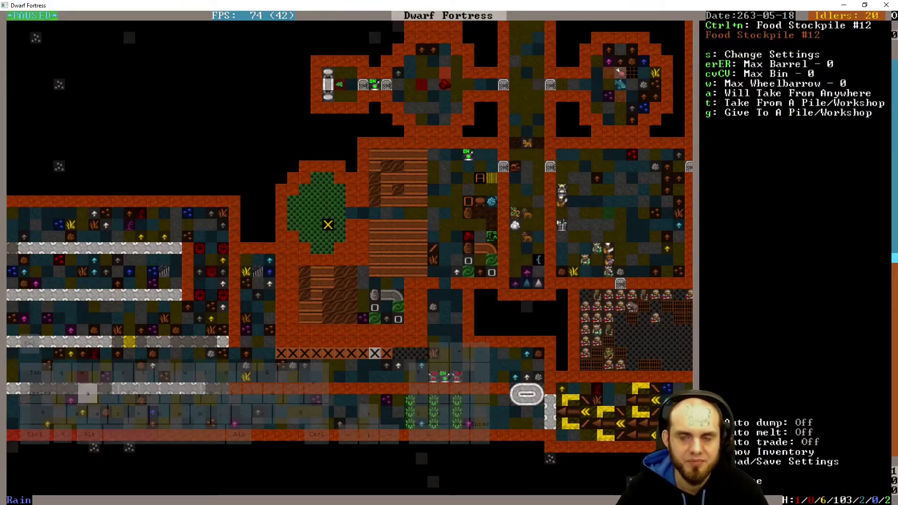
key(s)
key(Down)
key(Down)
key(Up)
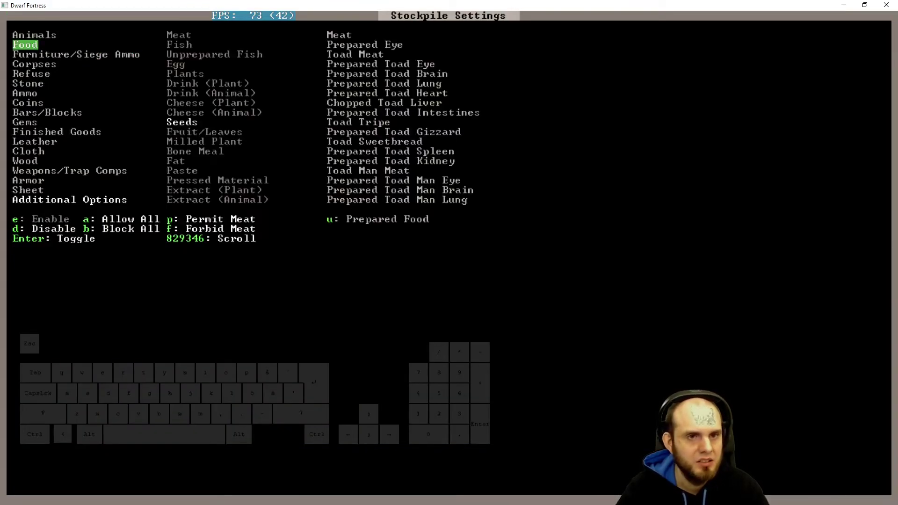
key(Escape)
key(Escape)
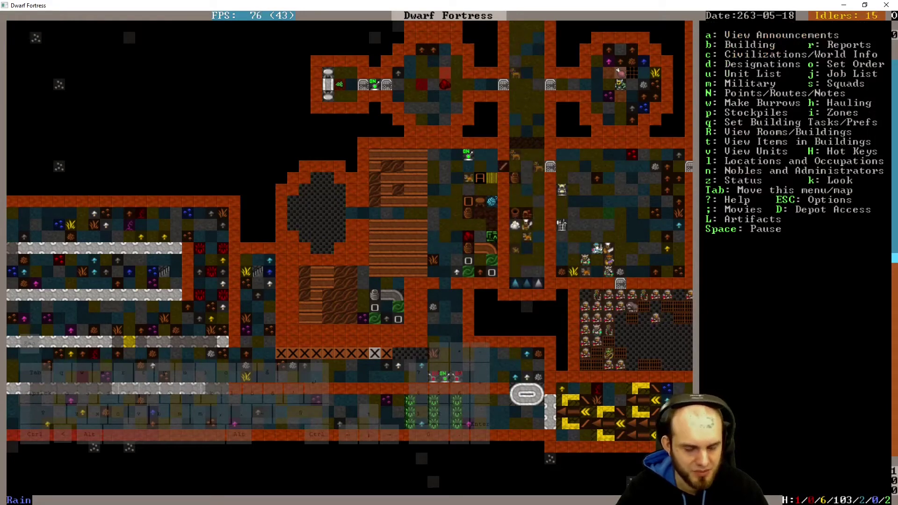
key(greater)
- On the smoothed-stone level, query Food Stockpile #38
key(shift+Down)
key(shift+Down)
key(shift+Right)
key(shift+Right)
key(shift+Left)
key(shift+Left)
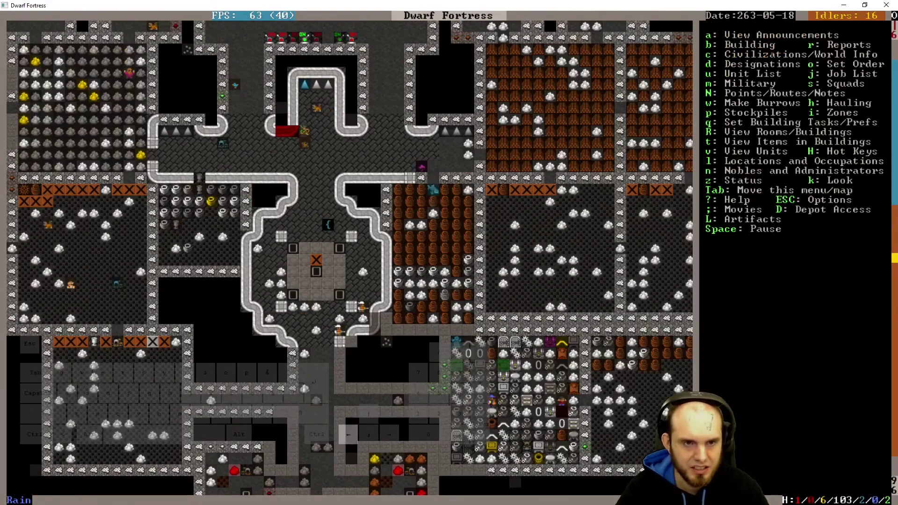
key(q)
key(Right)
key(Right)
key(Right)
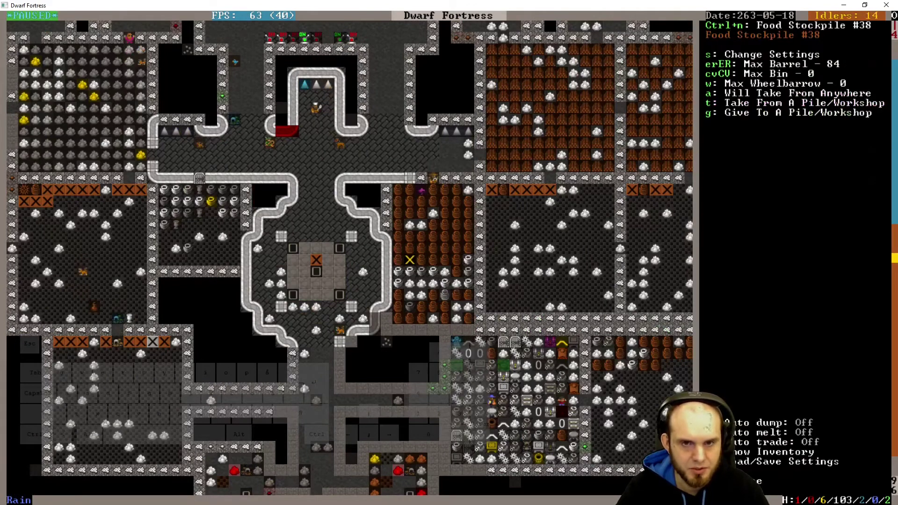
key(Up)
key(Up)
key(Up)
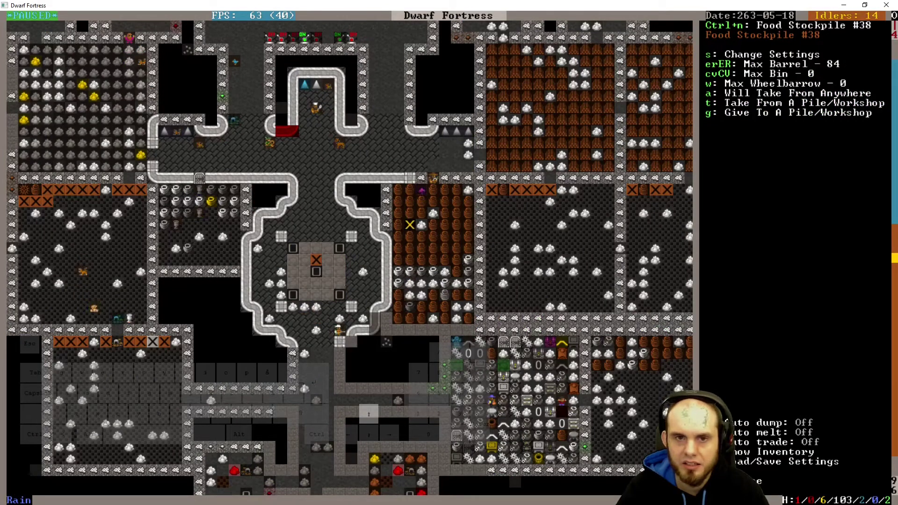
key(Right)
key(Right)
key(Down)
key(Down)
key(Down)
key(Down)
key(Down)
key(Down)
key(Down)
key(Down)
key(Down)
key(Down)
key(Down)
- Check Furniture Stockpile #28, then forbid seeds in Food Stockpile #41's settings
key(Right)
key(Right)
key(Right)
key(Right)
key(Right)
key(Right)
key(Right)
key(Right)
key(Right)
key(Right)
key(Right)
key(Right)
key(Right)
key(Right)
key(Right)
key(Down)
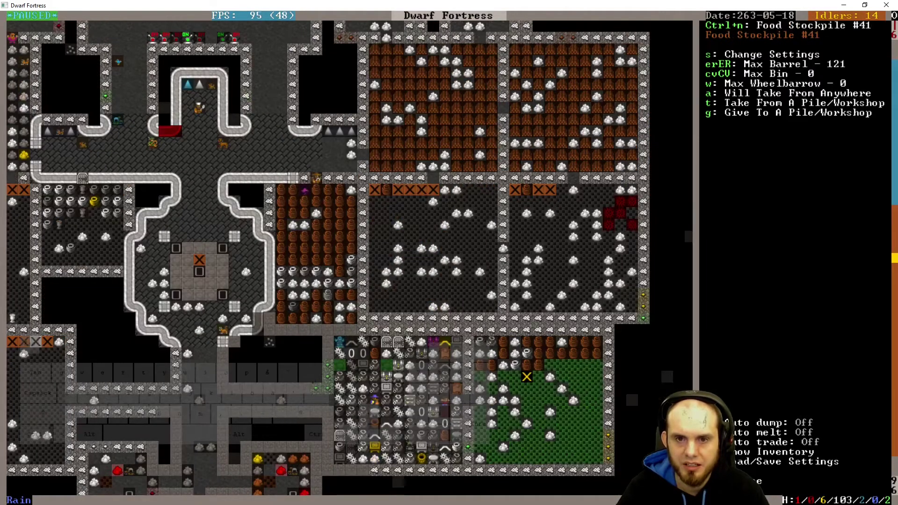
key(s)
key(Down)
key(Down)
key(Down)
key(Up)
key(Up)
key(Right)
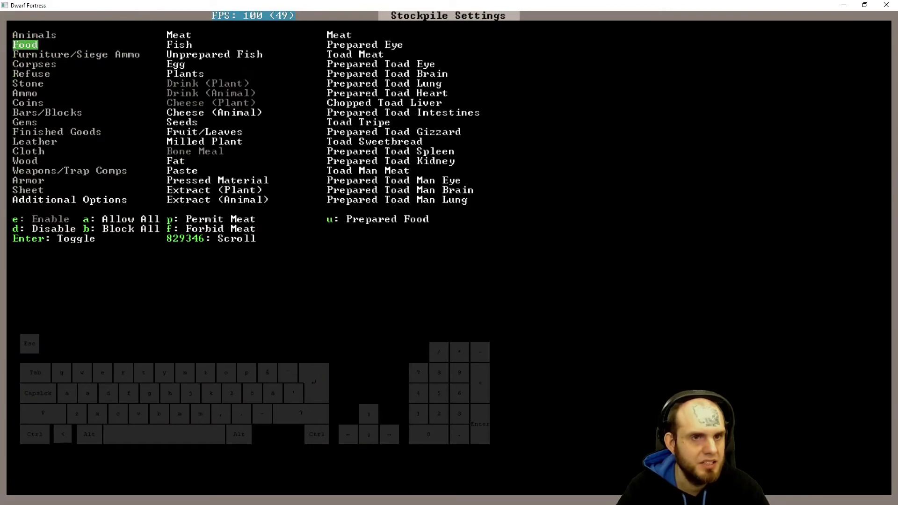
key(Down)
key(Down)
key(Down)
key(Down)
key(Down)
key(Down)
key(Down)
key(Down)
key(Return)
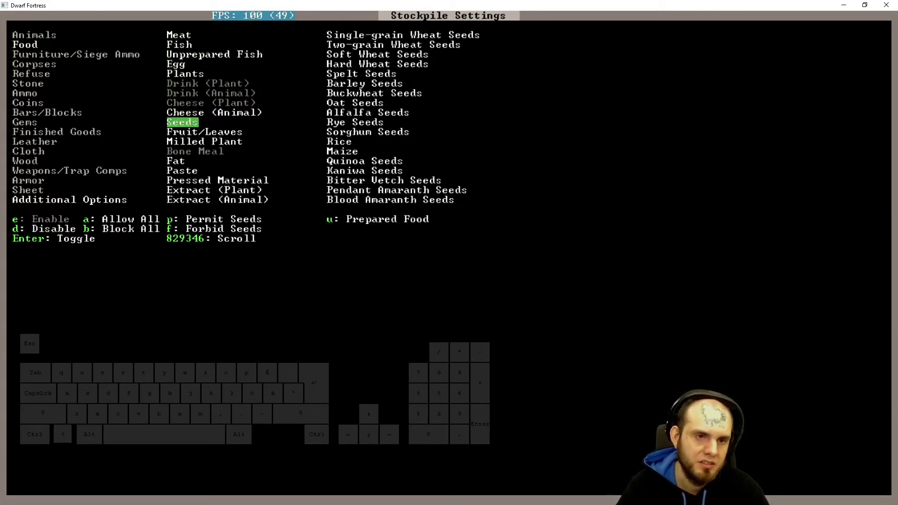
key(f)
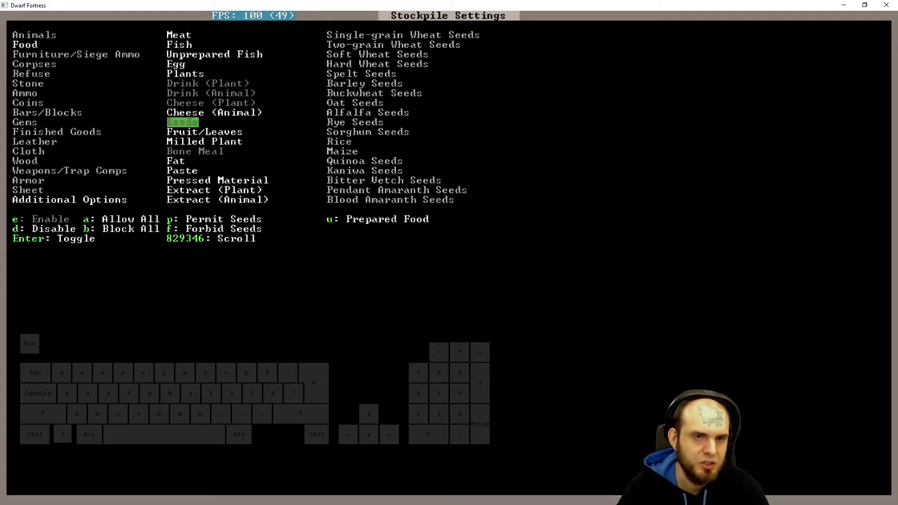
key(Escape)
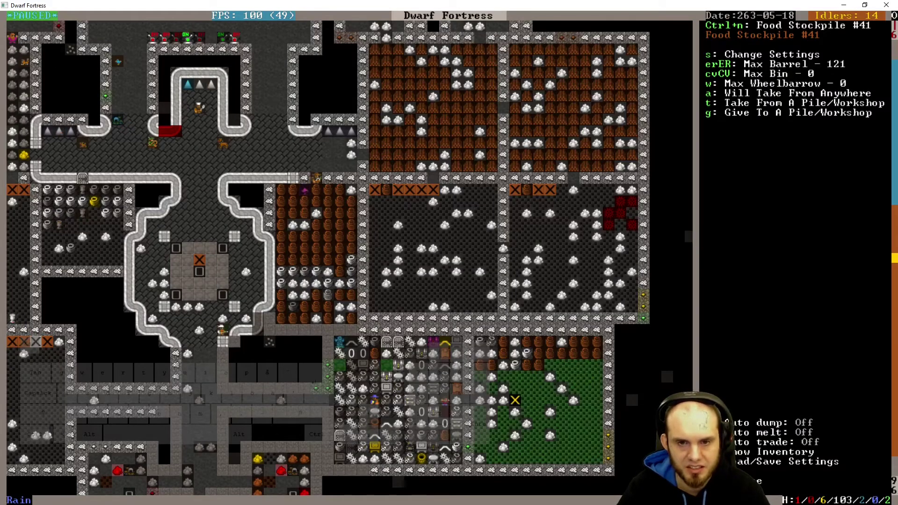
- Recheck Food Stockpile #38, then inspect Stockpile #50 and the Glass Furnace
key(Up)
key(Up)
key(Up)
key(Right)
key(Right)
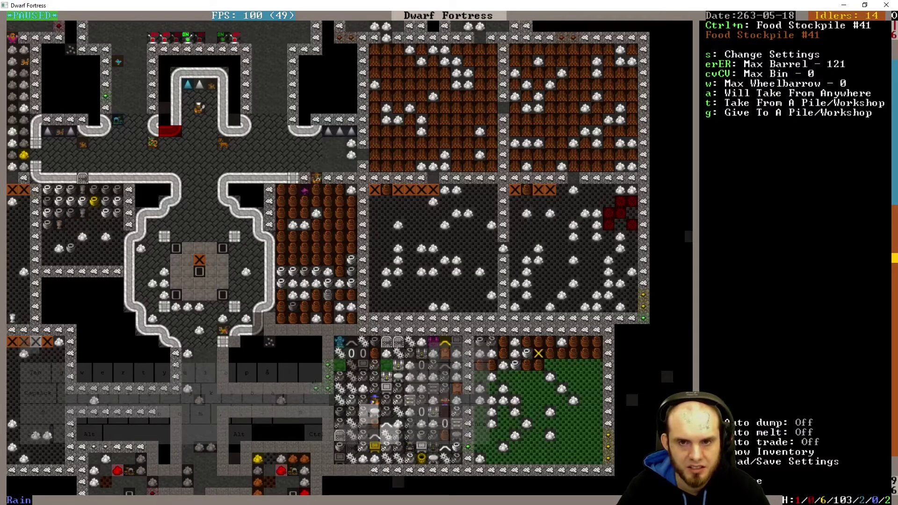
key(Up)
key(Up)
key(Up)
key(Up)
key(Left)
key(Left)
key(Left)
key(Left)
key(Left)
key(Left)
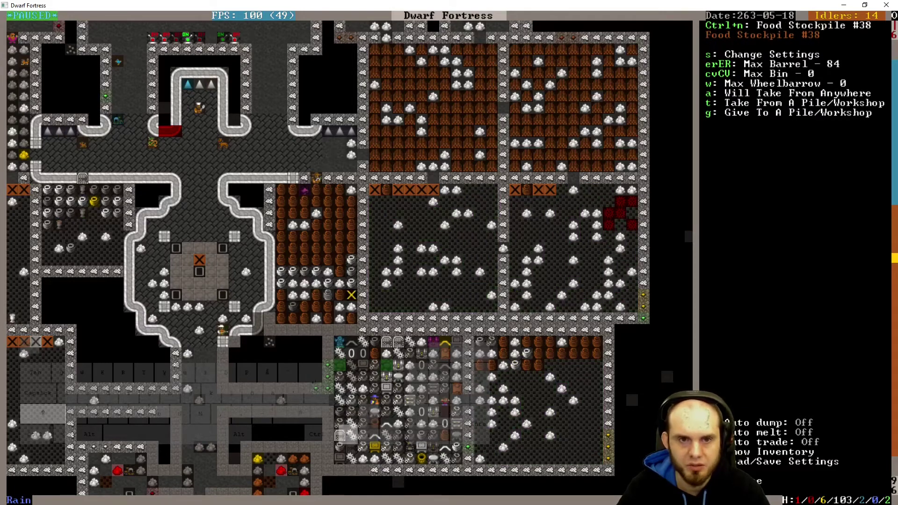
key(shift+Left)
key(shift+Left)
key(Left)
key(Left)
key(shift+Left)
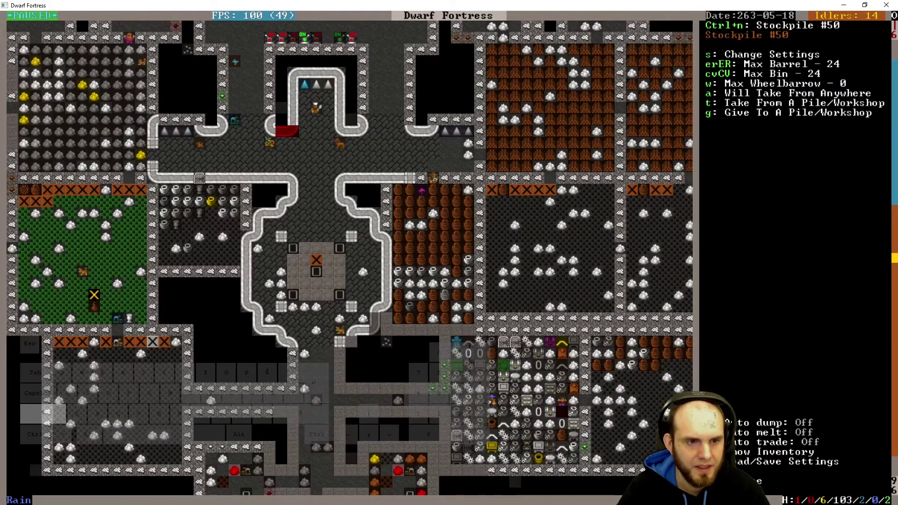
key(shift+Right)
key(shift+Right)
key(shift+Down)
key(shift+Down)
key(shift+Down)
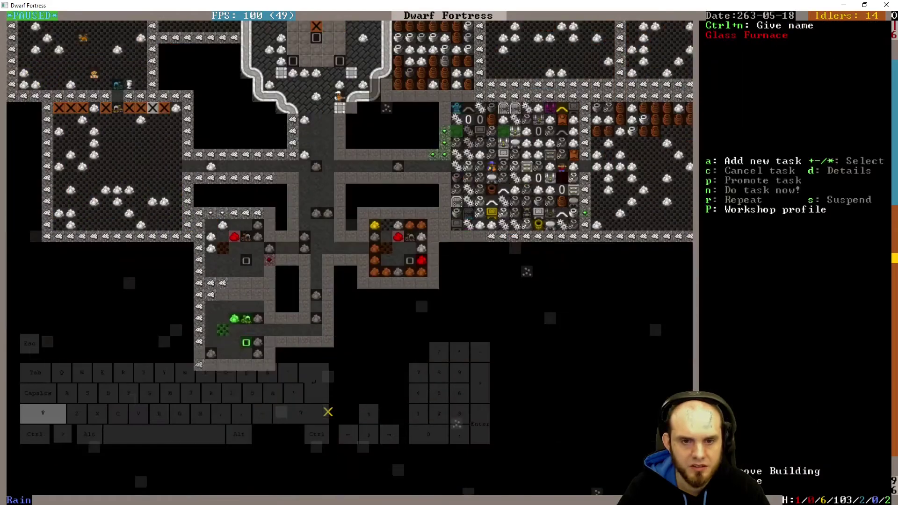
key(Escape)
key(shift+Up)
key(shift+Up)
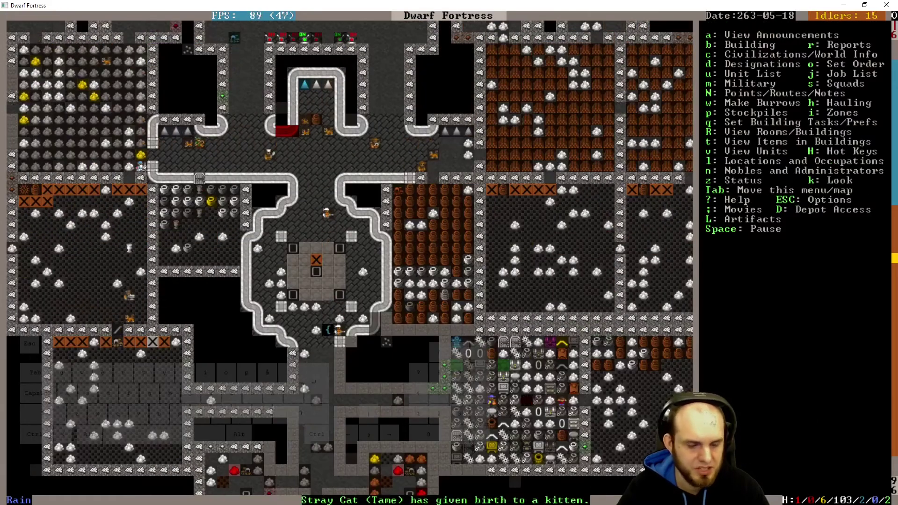
- Survey the underground farm plots and surface grassland, then return to the animal pens
key(shift+comma)
key(shift+Left)
key(shift+period)
key(shift+period)
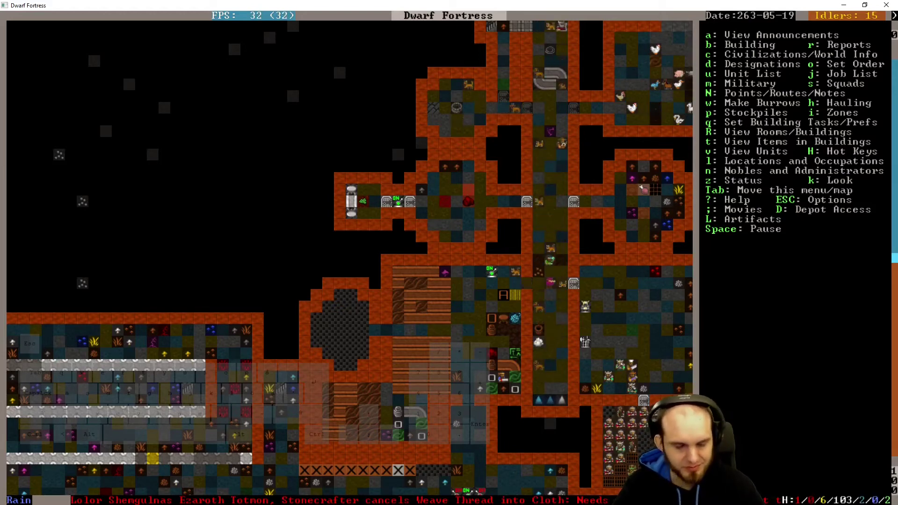
key(shift+Right)
key(shift+Right)
key(shift+Right)
key(shift+Down)
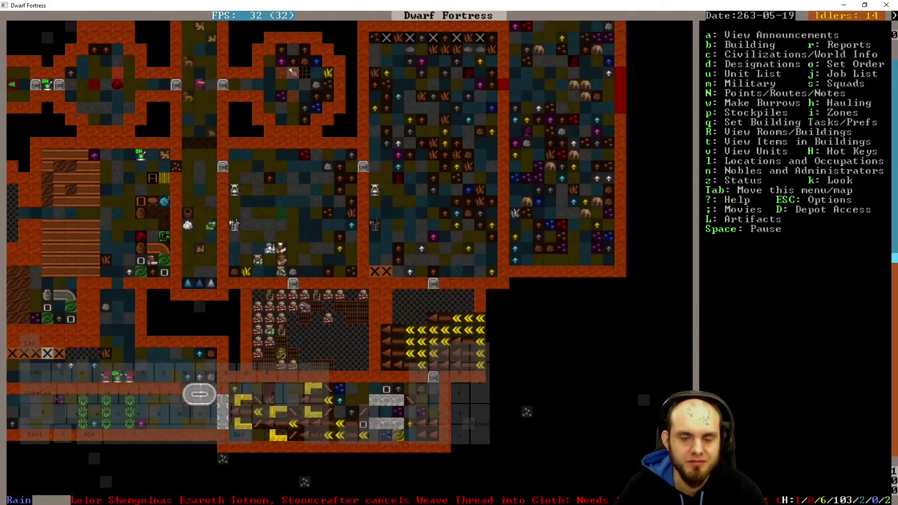
key(shift+Right)
key(shift+Right)
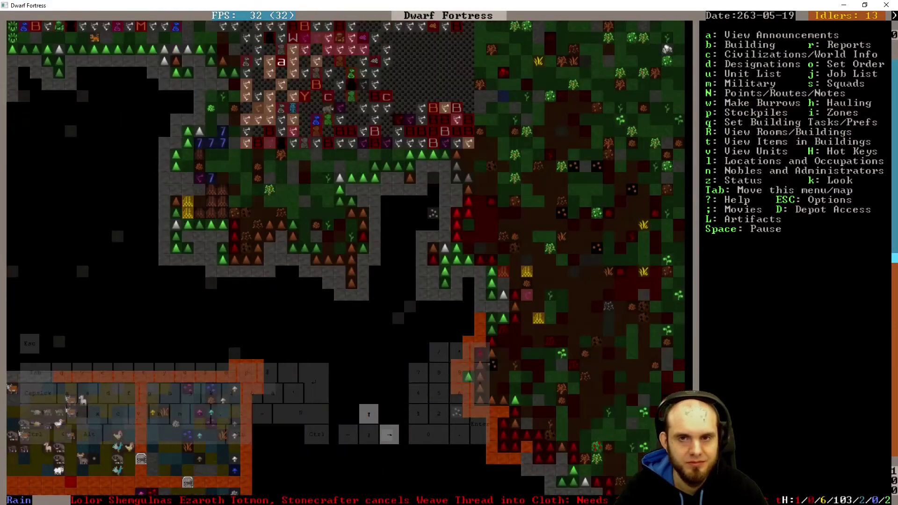
key(shift+Up)
key(shift+Down)
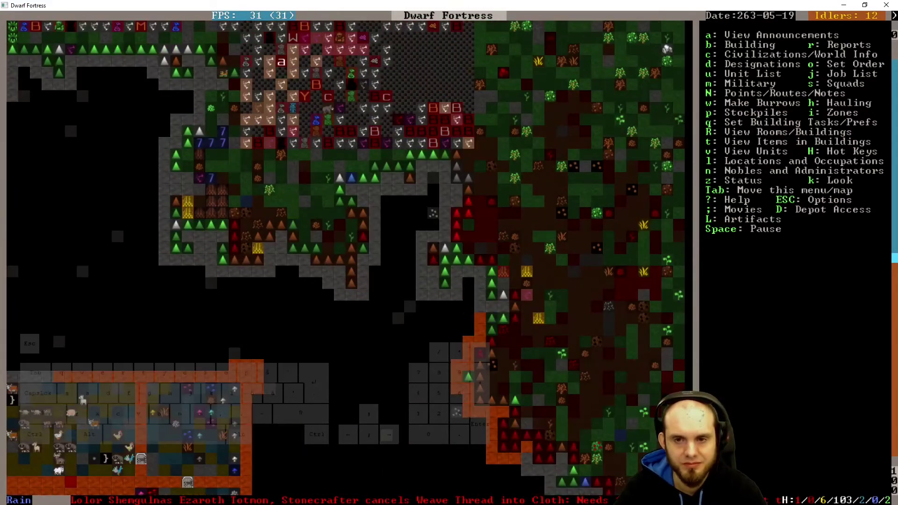
key(shift+Down)
key(shift+Down)
key(shift+Down)
key(shift+Down)
key(shift+Right)
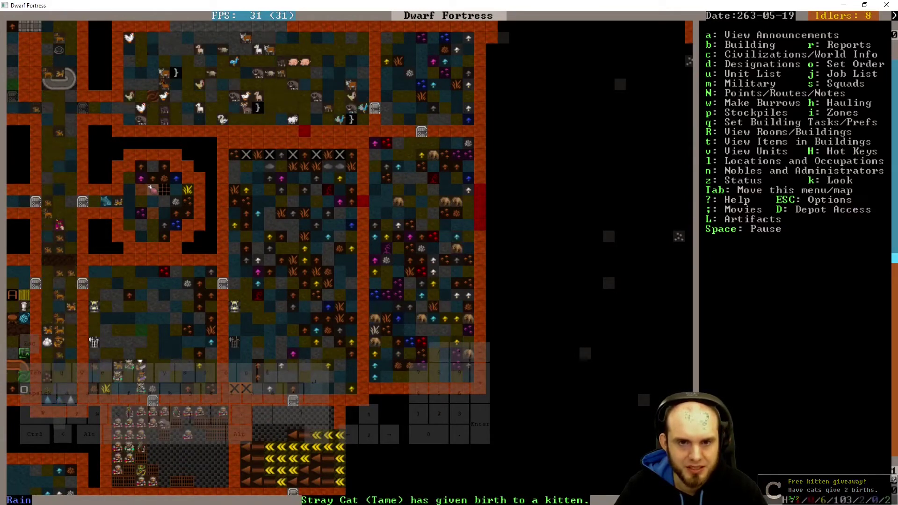
- Read the grizzly bear Pundik Berutis's full description, then close it
key(k)
key(Right)
key(Right)
key(Down)
key(Down)
key(Down)
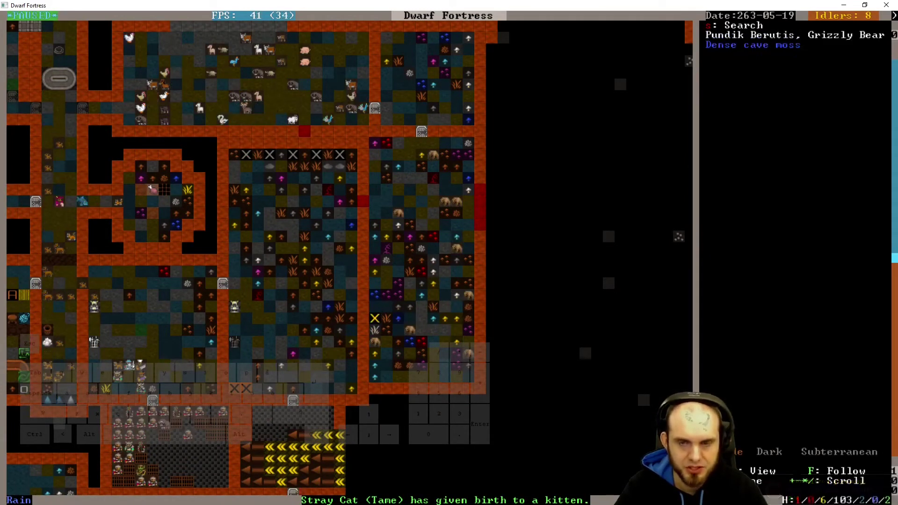
key(Return)
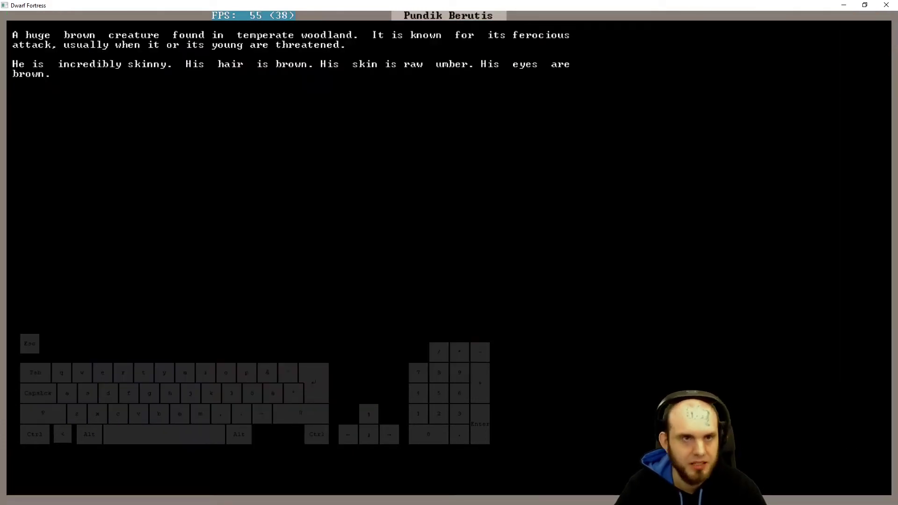
key(Escape)
key(Escape)
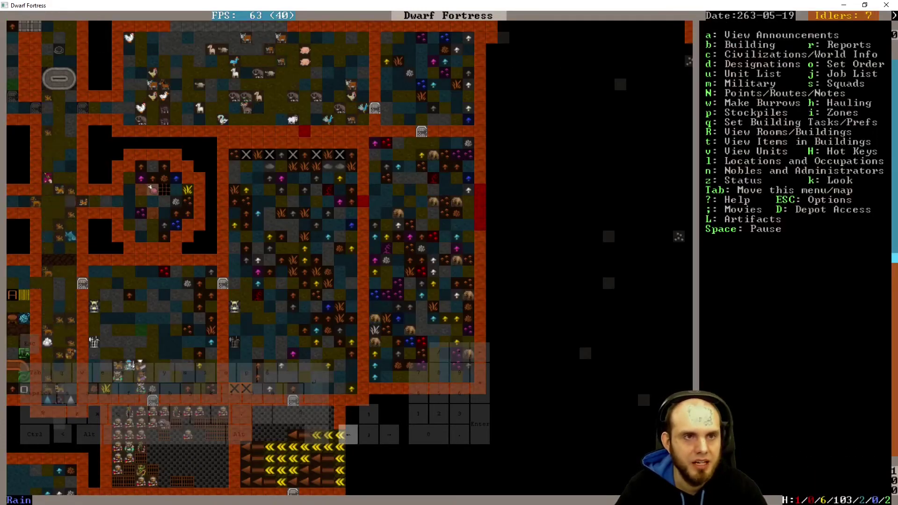
scroll(349, 258, up, 2)
scroll(349, 257, up, 2)
key(shift+Down)
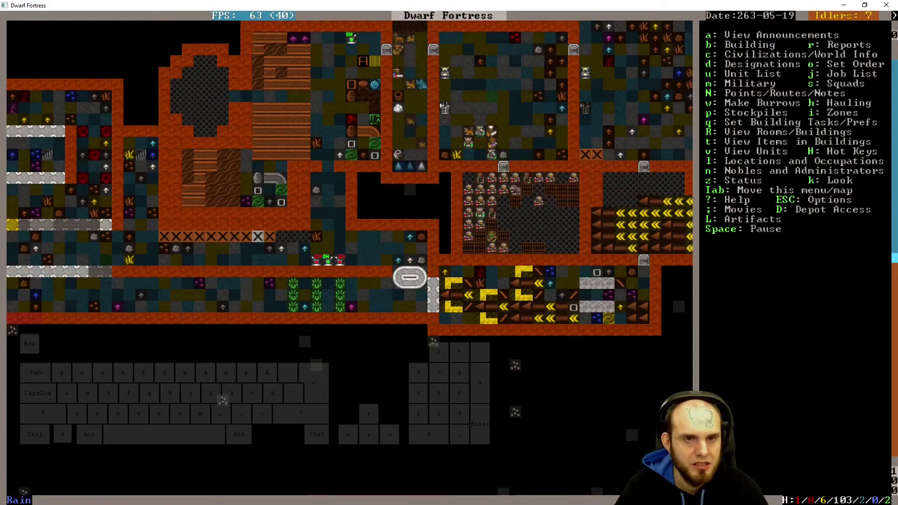
- Move to the main stone hall level and view its southern halls and western stockpiles
key(shift+Left)
key(shift+Left)
key(shift+Left)
key(shift+Up)
key(shift+Up)
key(less)
key(less)
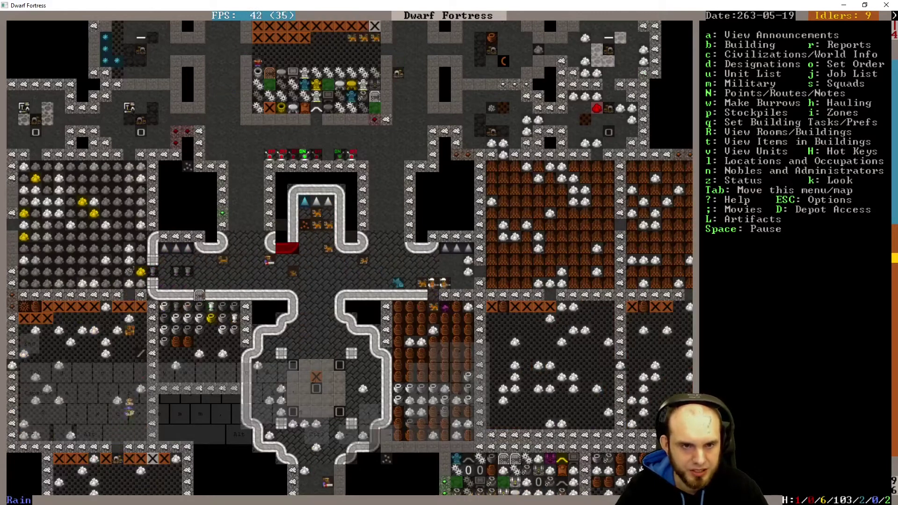
key(shift+Down)
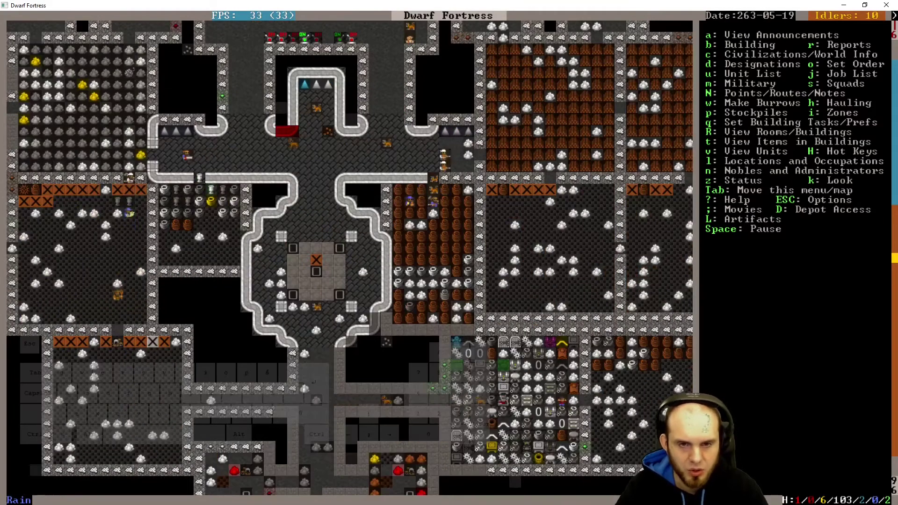
key(shift+Left)
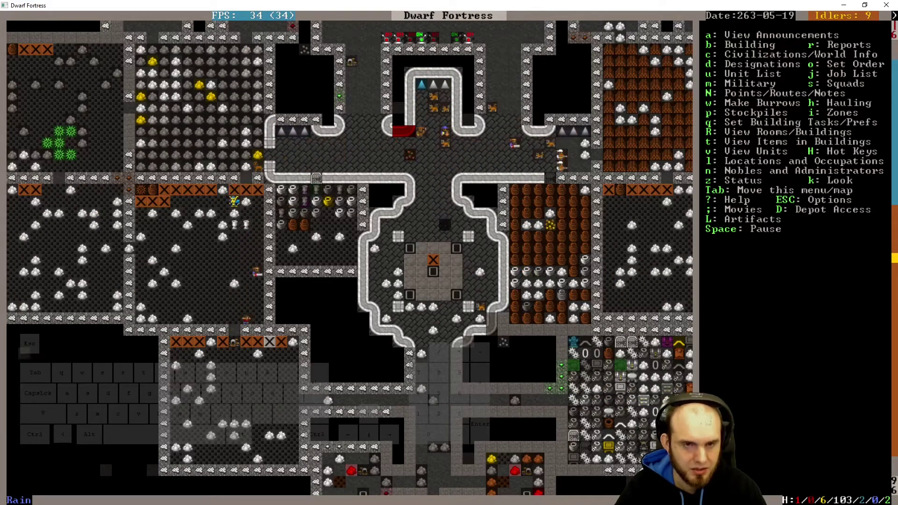
- Browse the world info to the Human Tower of Skinadored, then close it
key(c)
key(Right)
key(Down)
key(Left)
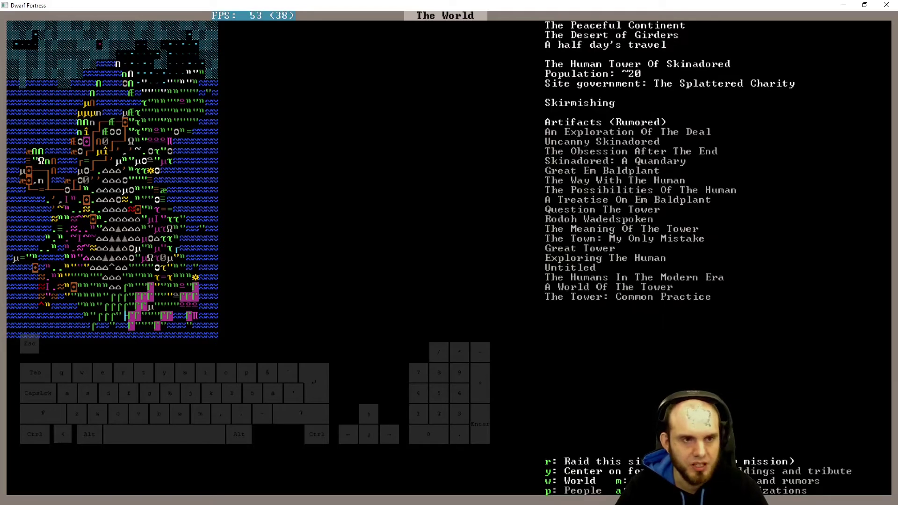
key(Escape)
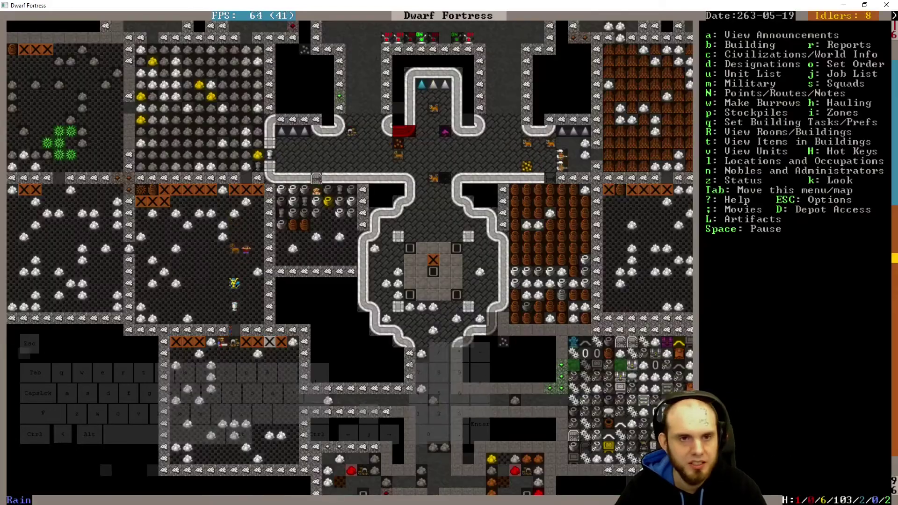
key(shift+Right)
key(shift+Right)
- Select The Old Tongs in the squads list and center the view on it
key(s)
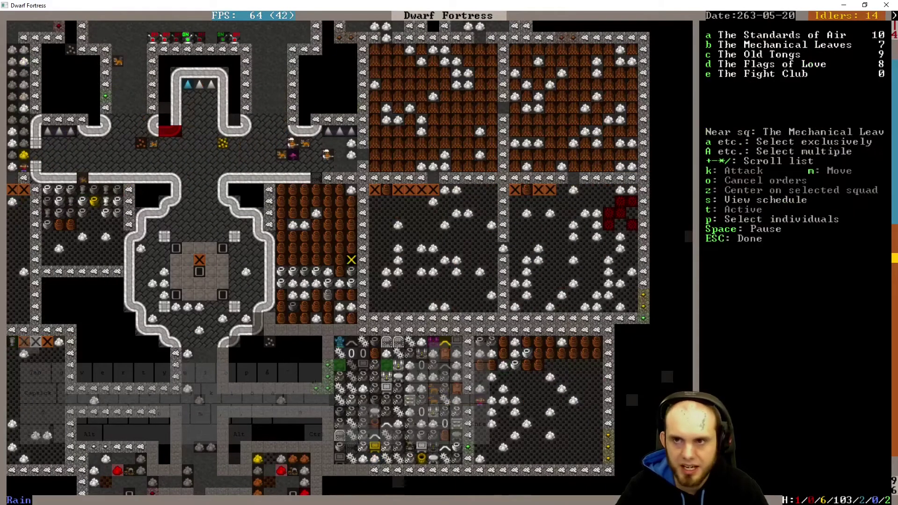
key(c)
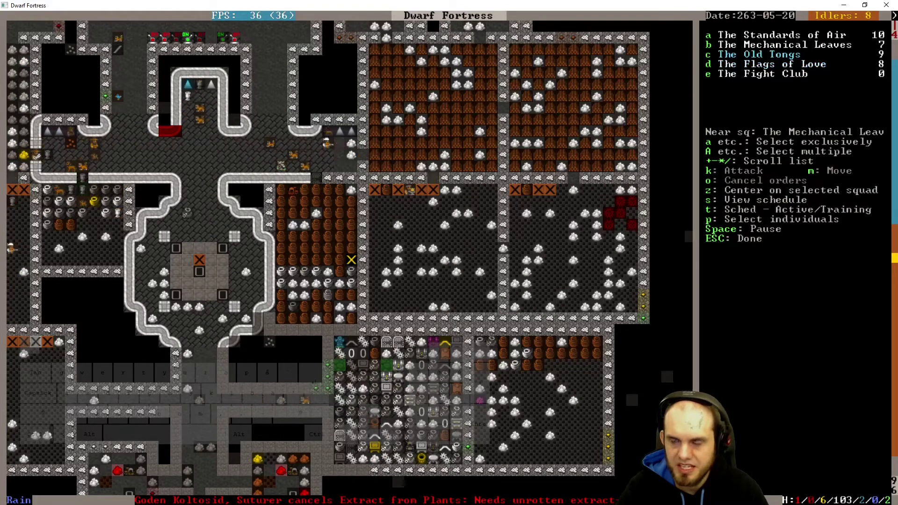
key(z)
key(z)
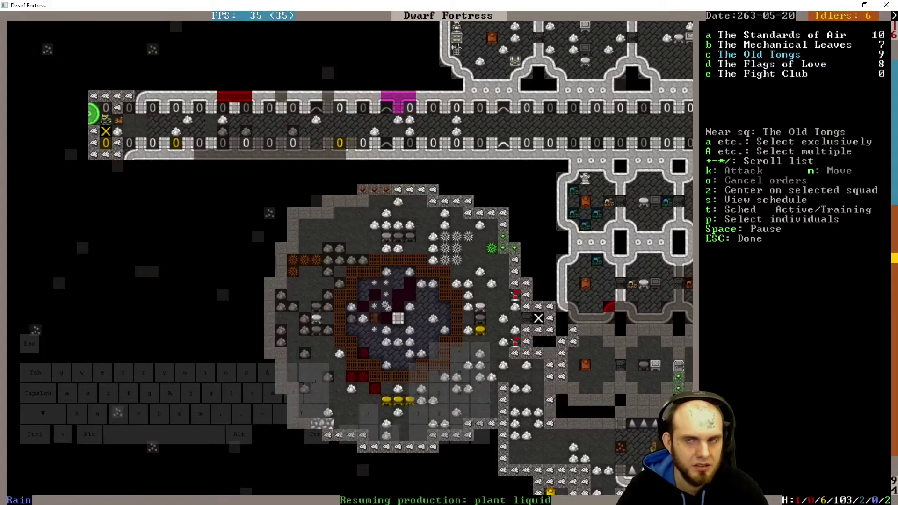
key(Escape)
- Read the militia captain's thoughts and preferences
key(k)
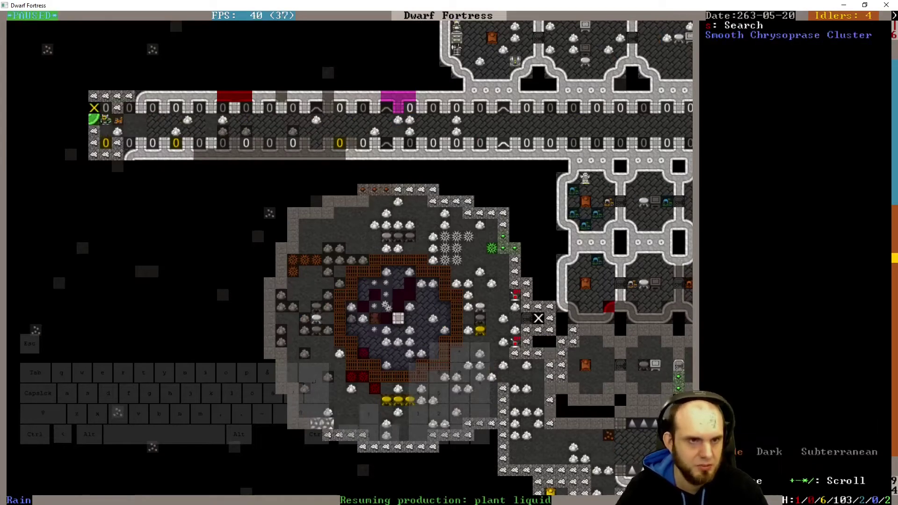
key(Escape)
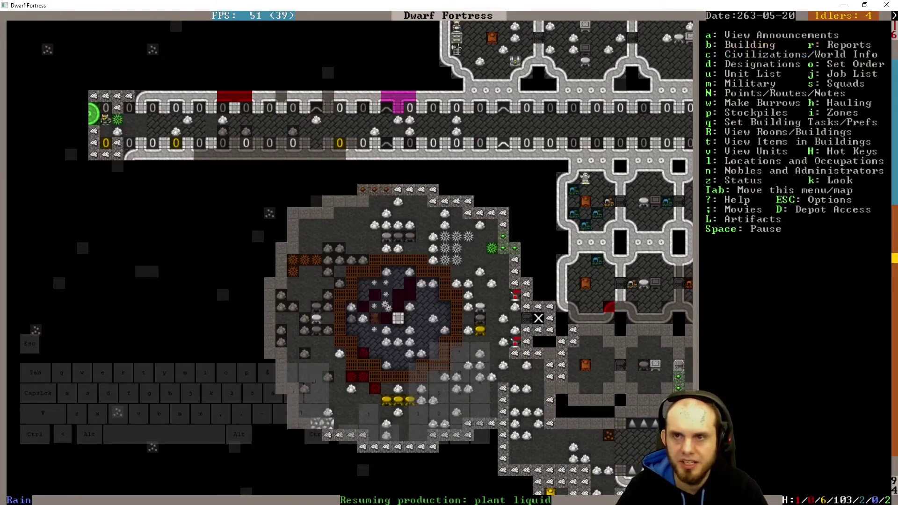
key(v)
key(z)
key(Return)
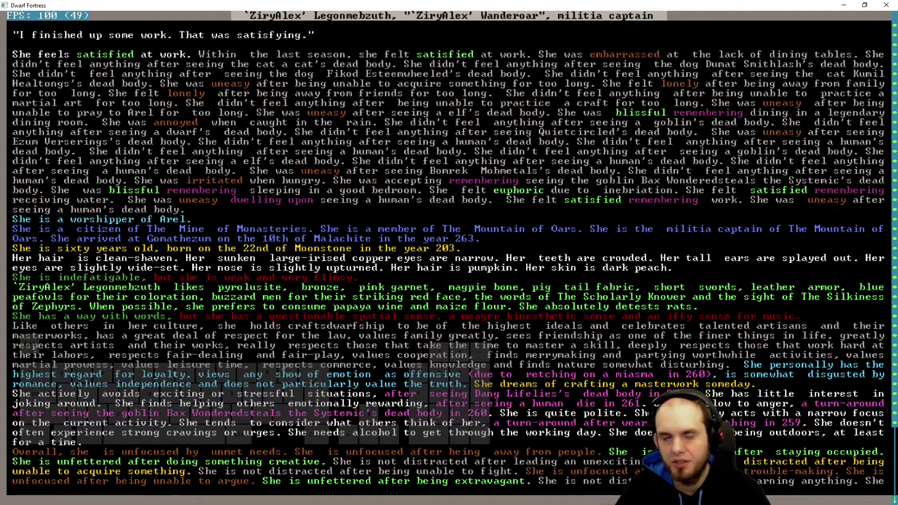
key(Escape)
key(Escape)
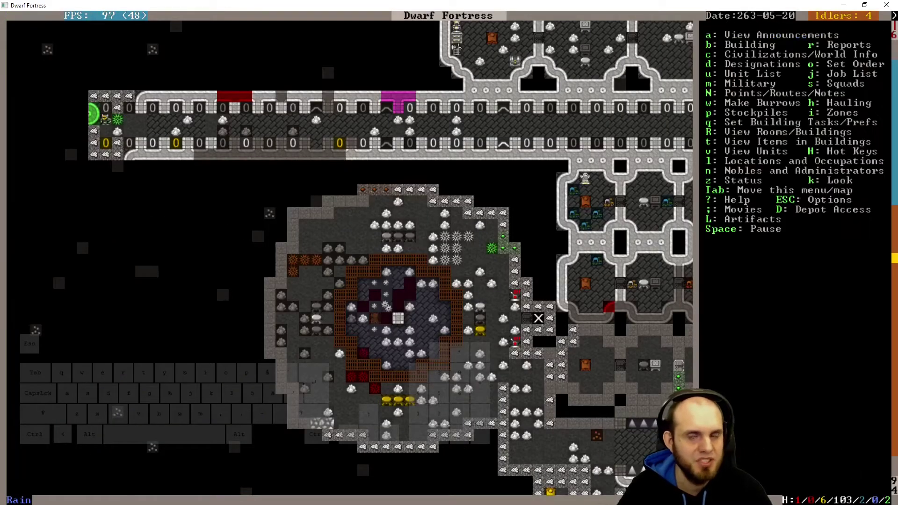
- Pan across the bedroom and eastern dining halls to the western round room
key(shift+Right)
key(shift+Right)
key(shift+Up)
key(shift+Up)
key(shift+Up)
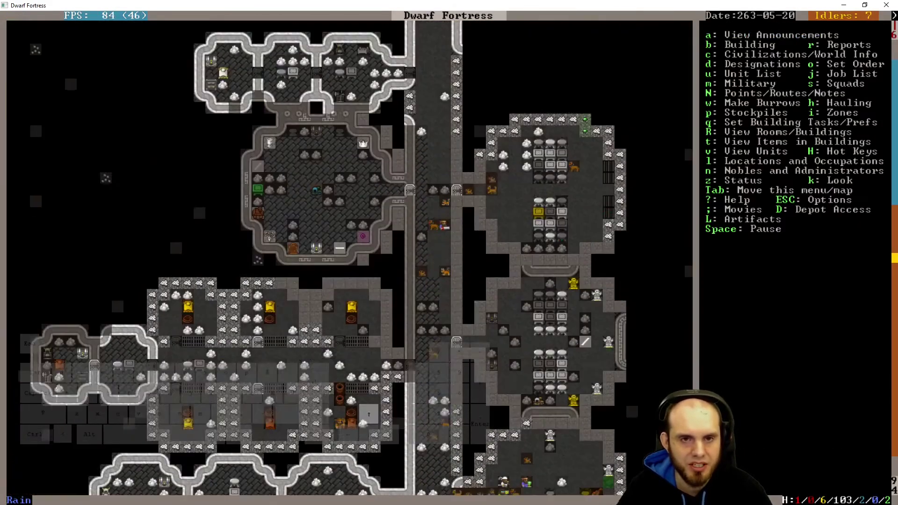
key(shift+Left)
key(shift+Down)
key(shift+Down)
key(shift+Down)
key(shift+Left)
key(shift+Left)
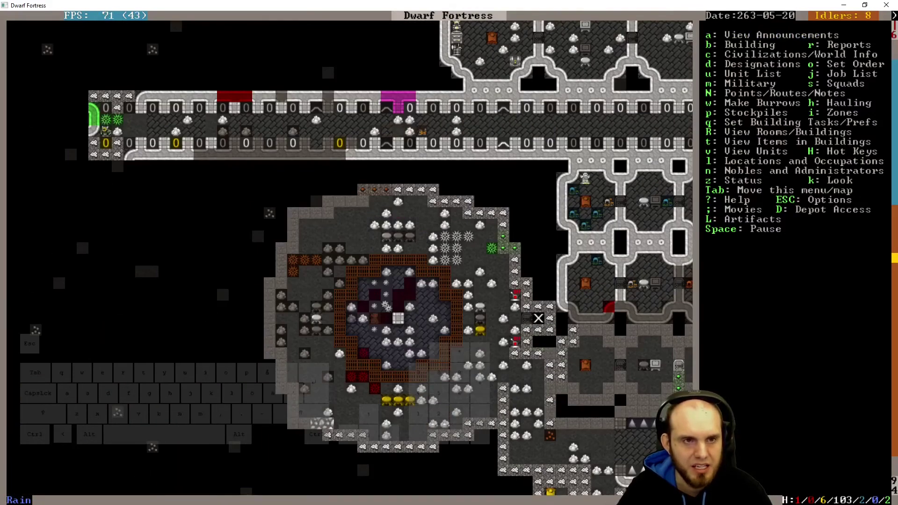
key(shift+Right)
key(shift+Right)
key(shift+Right)
key(shift+Right)
key(shift+Down)
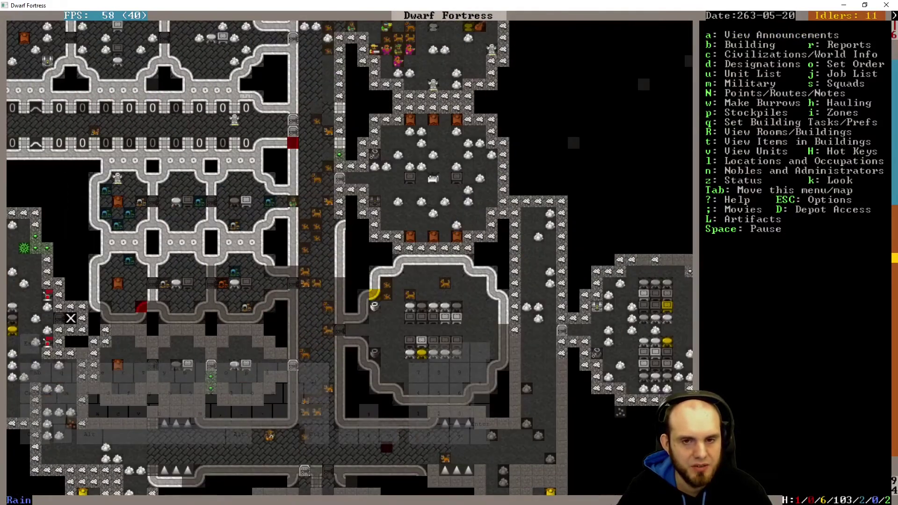
key(shift+Left)
key(shift+Left)
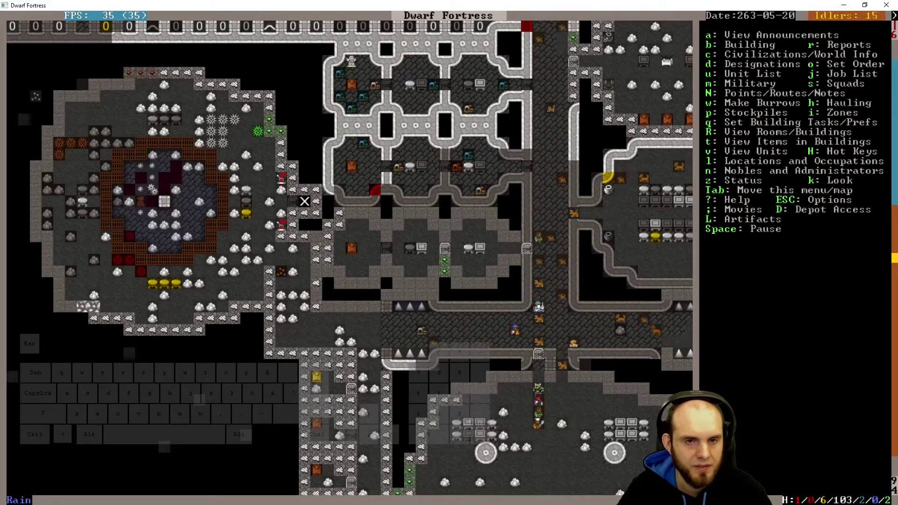
key(shift+Left)
- Go to the spike-pit level and order the Flags of Love squad to station
key(shift+period)
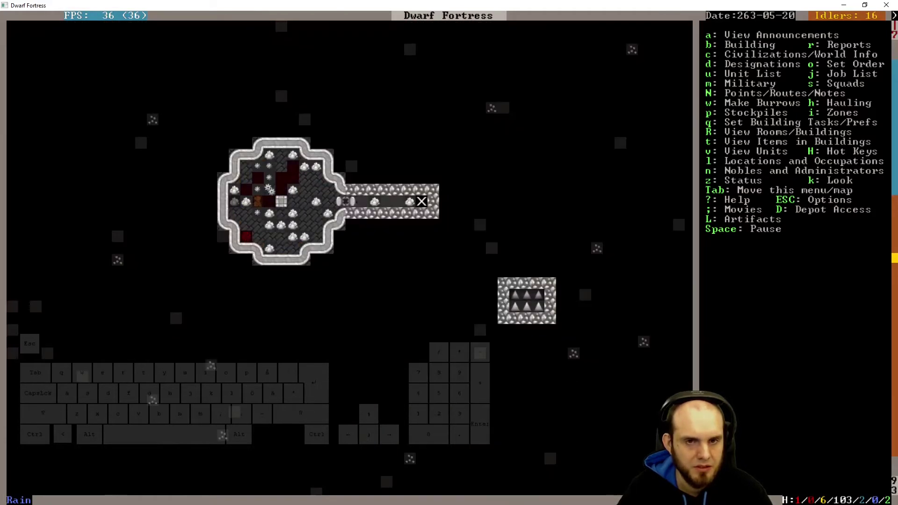
key(s)
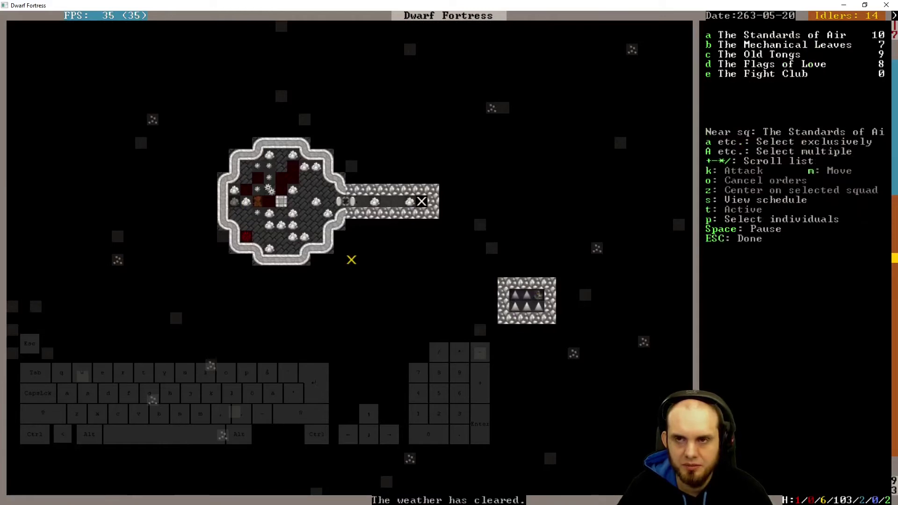
key(c)
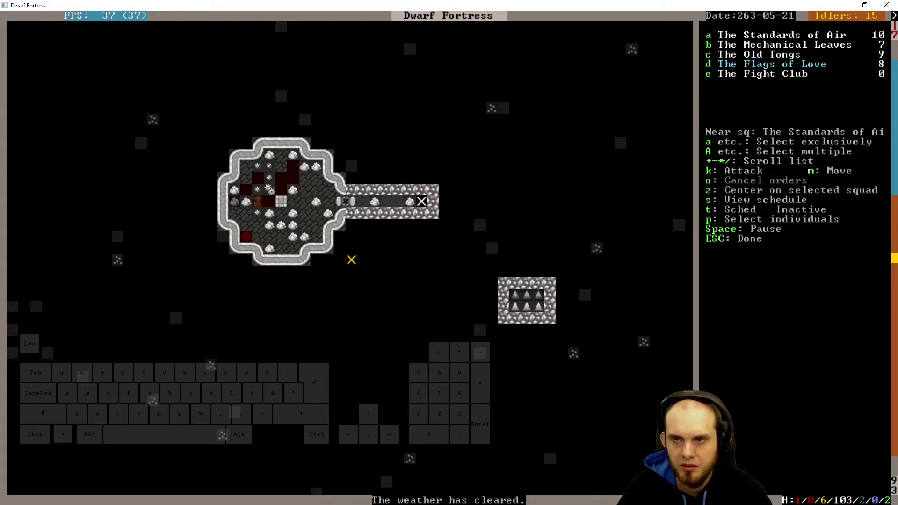
key(m)
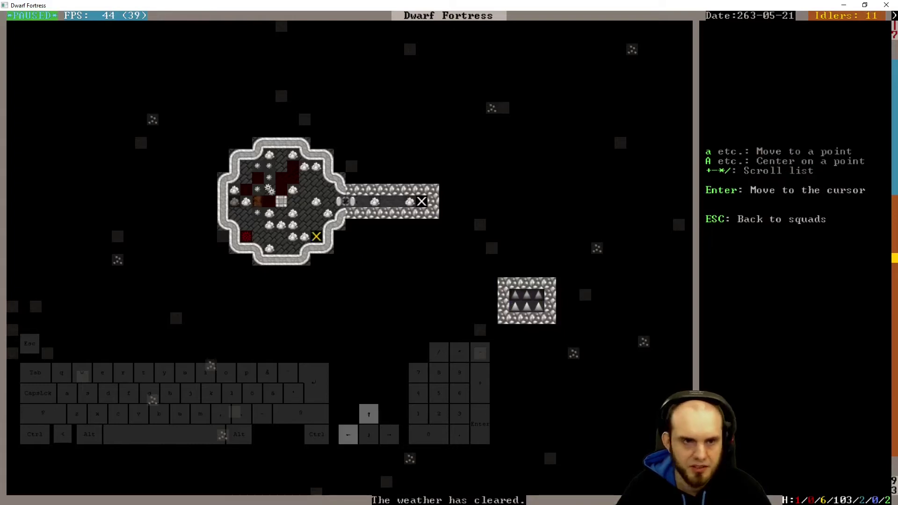
key(Return)
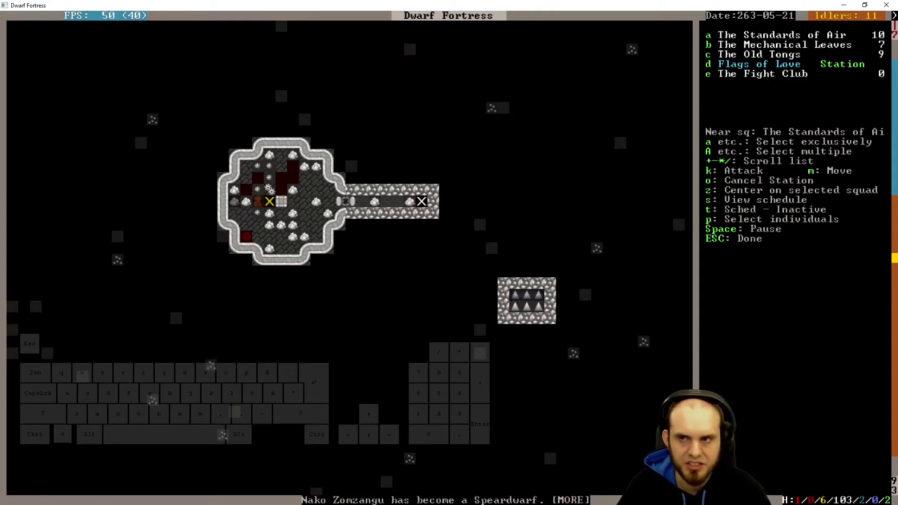
key(Escape)
- Recheck the squad list, then review the fortress status overview
key(c)
key(Escape)
key(s)
key(Escape)
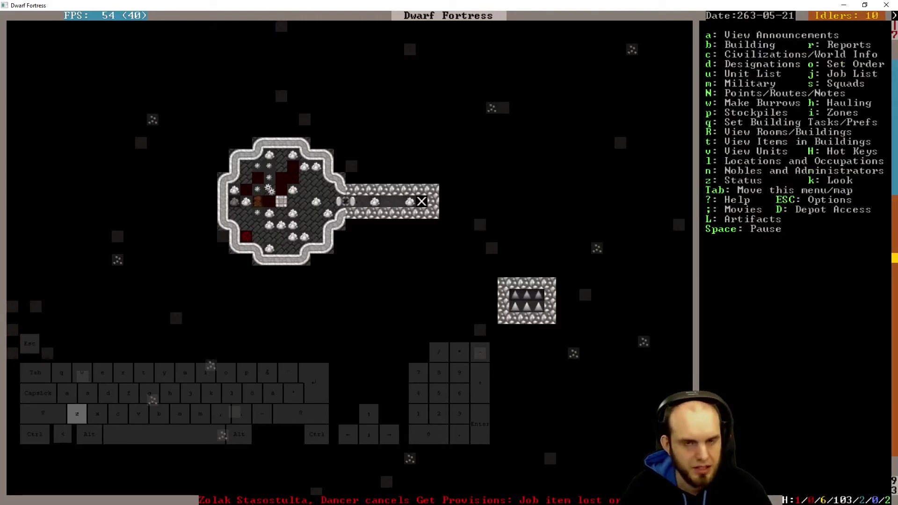
key(z)
key(Escape)
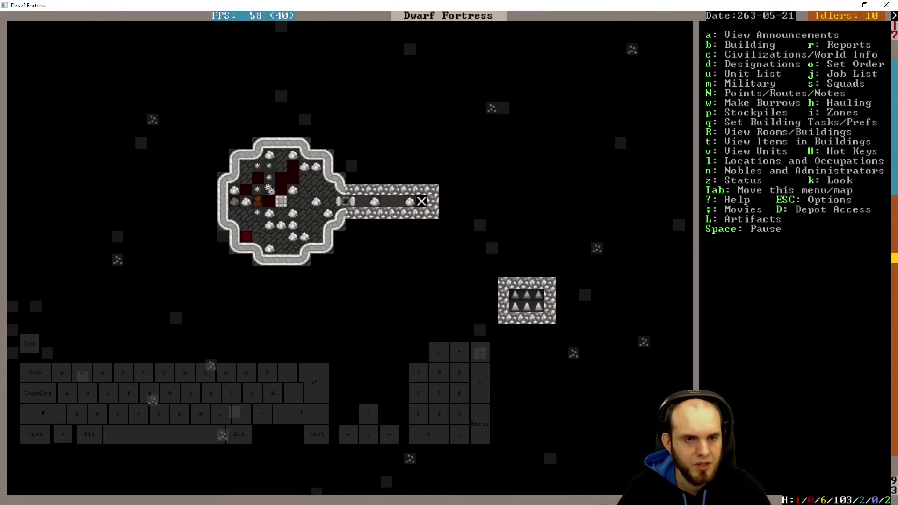
- Bring the main fortress level into view
key(greater)
key(Left)
key(Left)
key(Up)
key(Up)
key(Up)
key(Down)
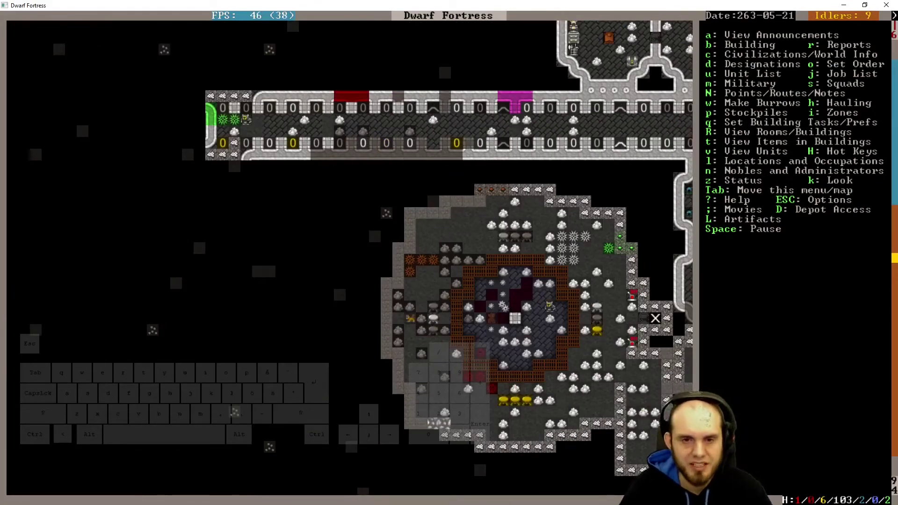
- Pan east and down through the rooms, then back toward the long corridor
key(shift+Right)
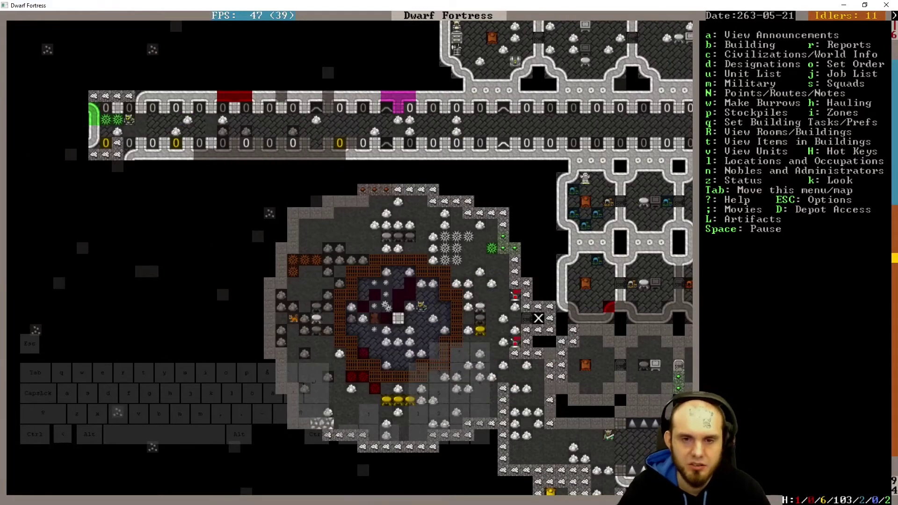
key(shift+Right)
key(shift+Right)
key(shift+Down)
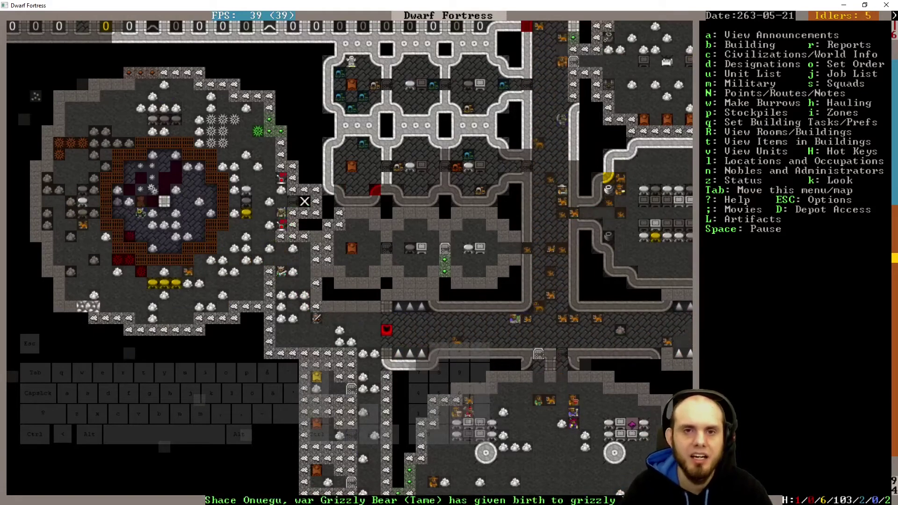
key(shift+Left)
key(shift+Left)
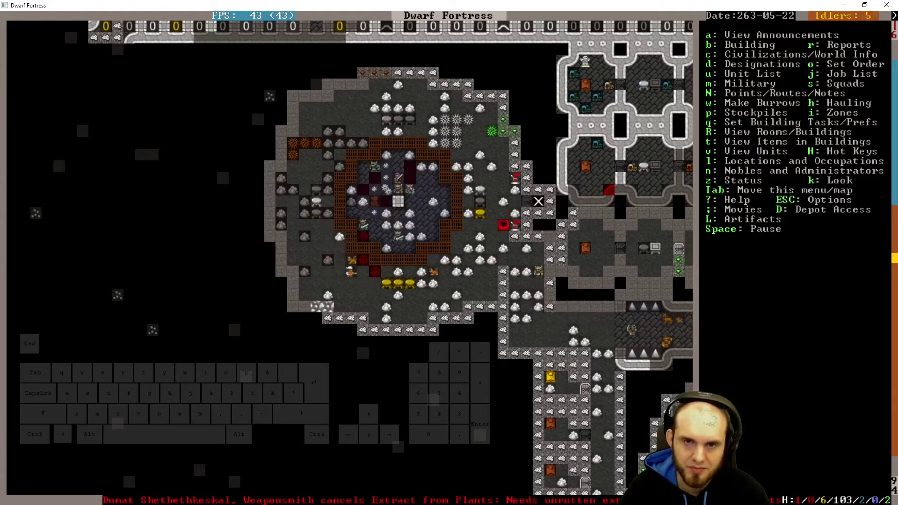
key(shift+Up)
key(shift+Left)
key(shift+Up)
key(shift+Left)
- Inspect the militia captain and read his thoughts and preferences
key(k)
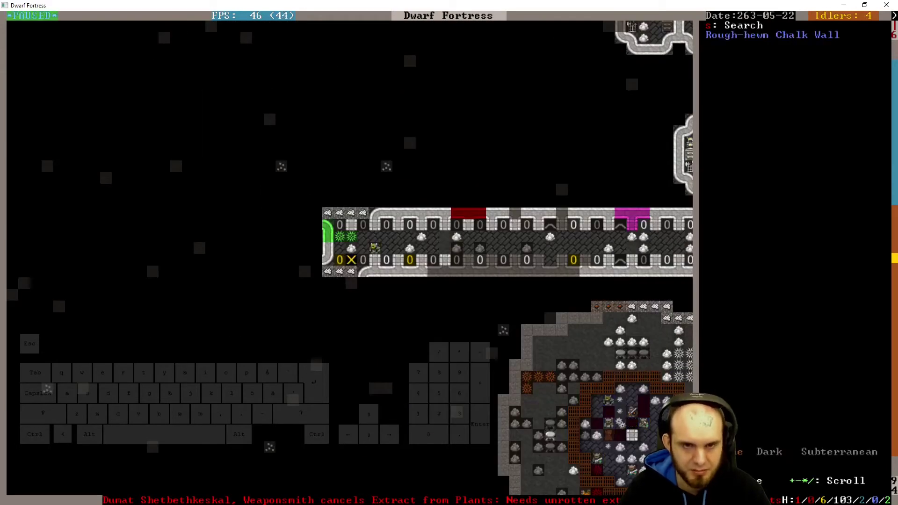
key(Right)
key(Right)
key(Return)
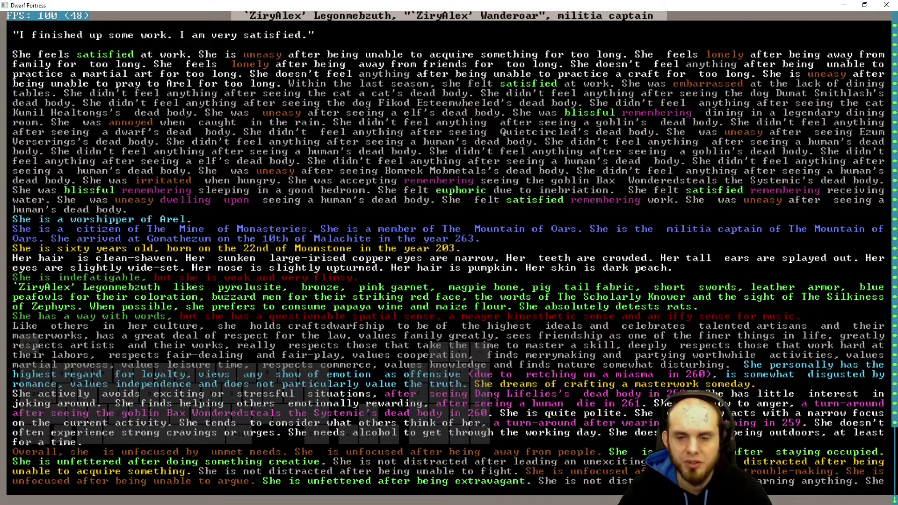
key(Escape)
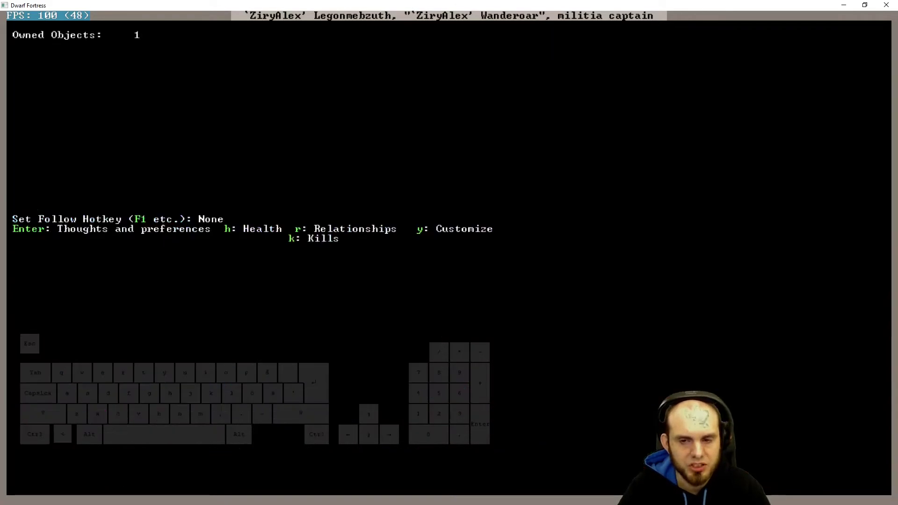
key(Escape)
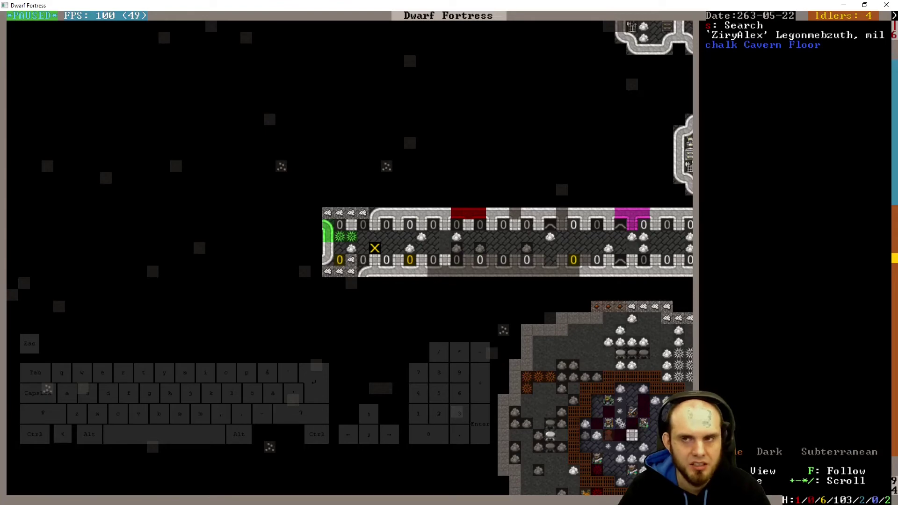
key(Escape)
- Pass through the large fortress hall level back to the round-room level
key(space)
key(Down)
key(Right)
key(shift+greater)
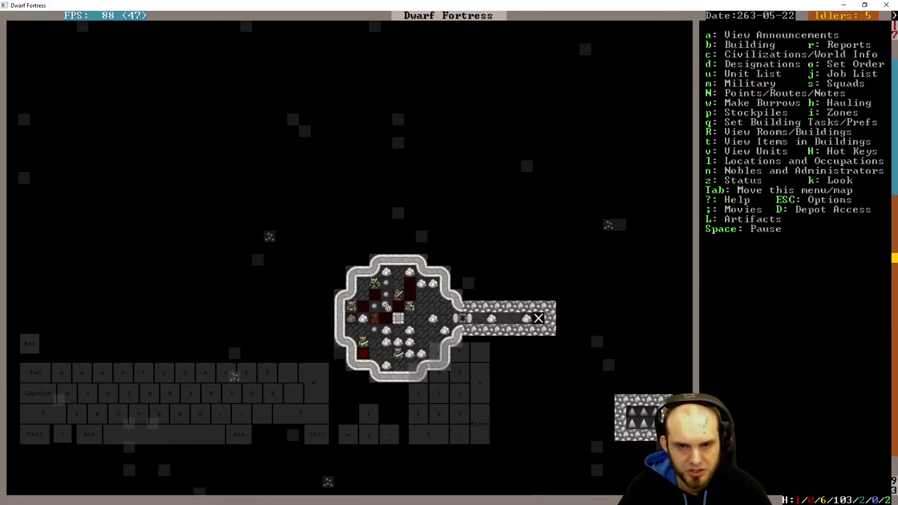
key(greater)
key(greater)
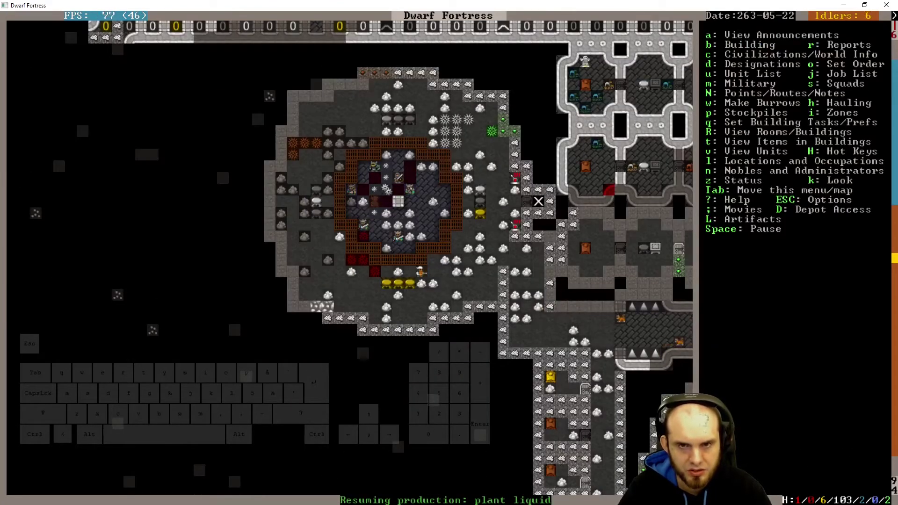
key(less)
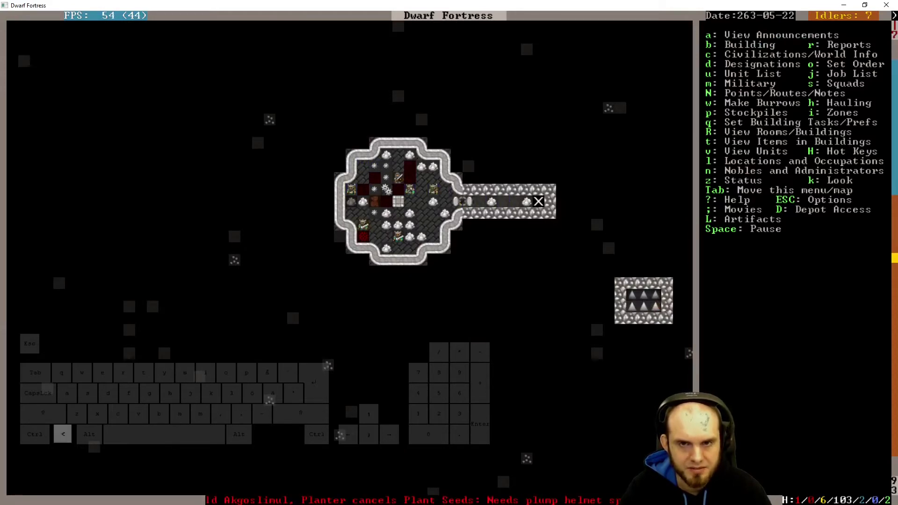
- On the fortress hall level, query the Arena Gate Lever
key(greater)
key(q)
key(Left)
key(Right)
key(shift+Right)
key(shift+Right)
key(Up)
key(Up)
key(Left)
key(Left)
key(Left)
key(Up)
key(Up)
key(Left)
key(Left)
key(Up)
key(Up)
key(Up)
key(Right)
key(Left)
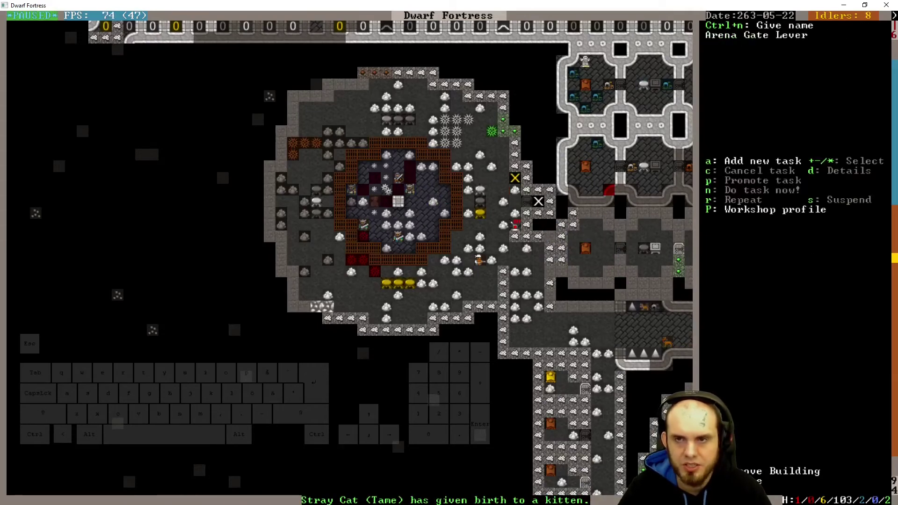
- Queue a pull task for the Arena Gate Lever and confirm it
key(a)
key(shift+p)
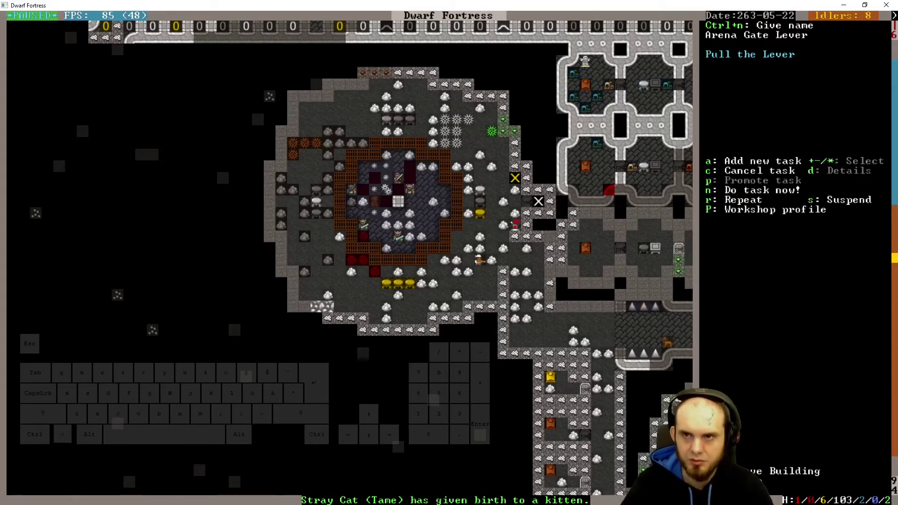
key(Escape)
key(space)
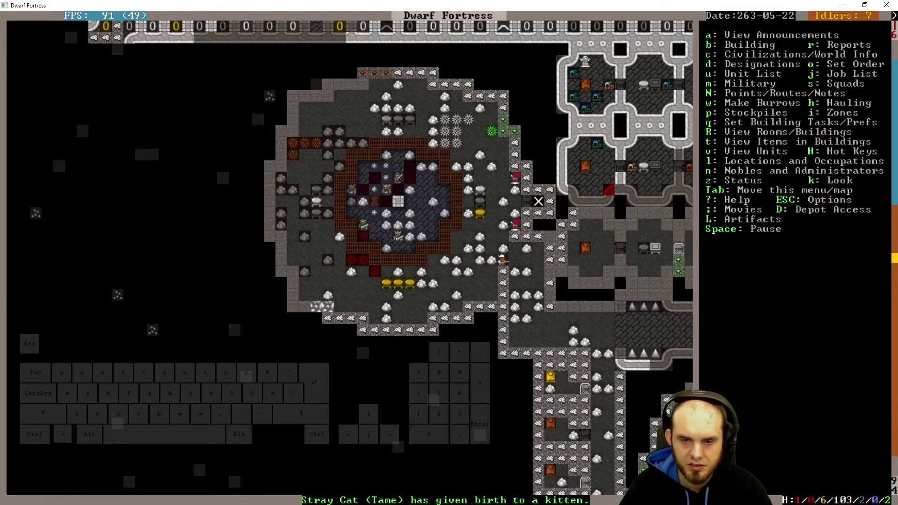
key(q)
key(Escape)
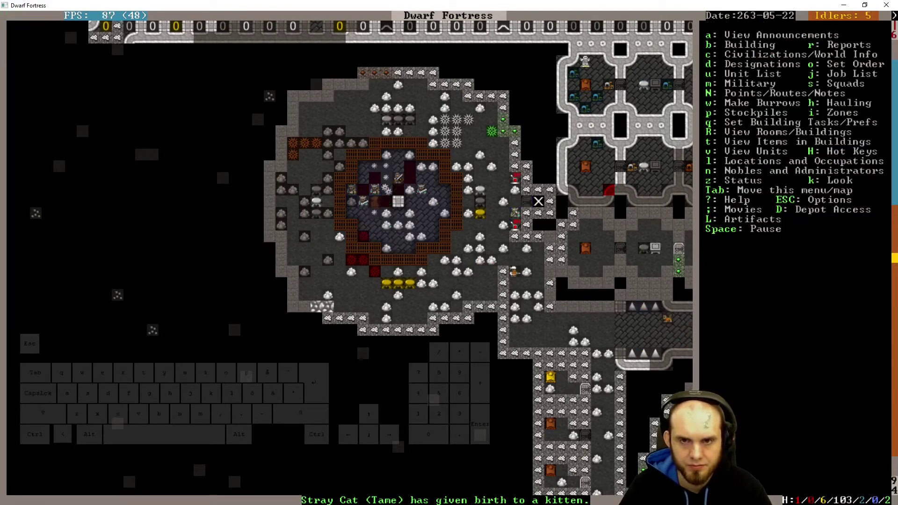
- Read the manager's thoughts, preferences and unit details
key(greater)
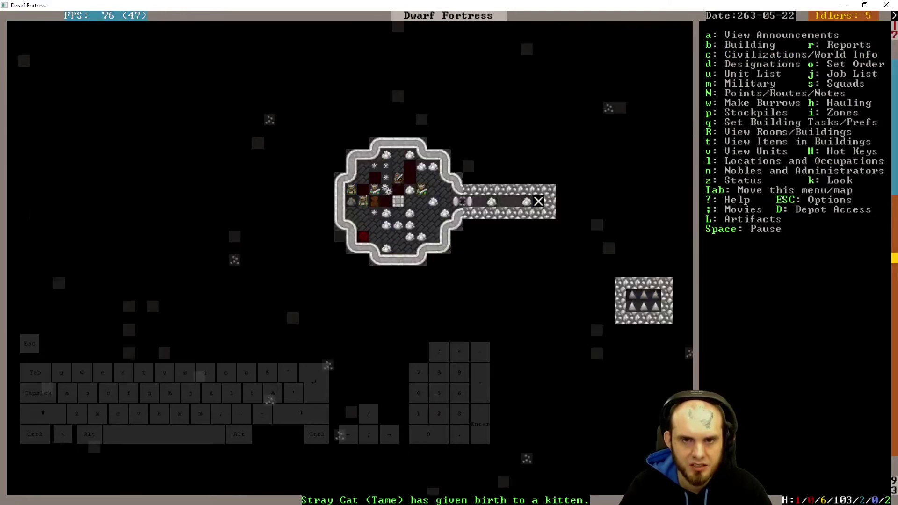
key(less)
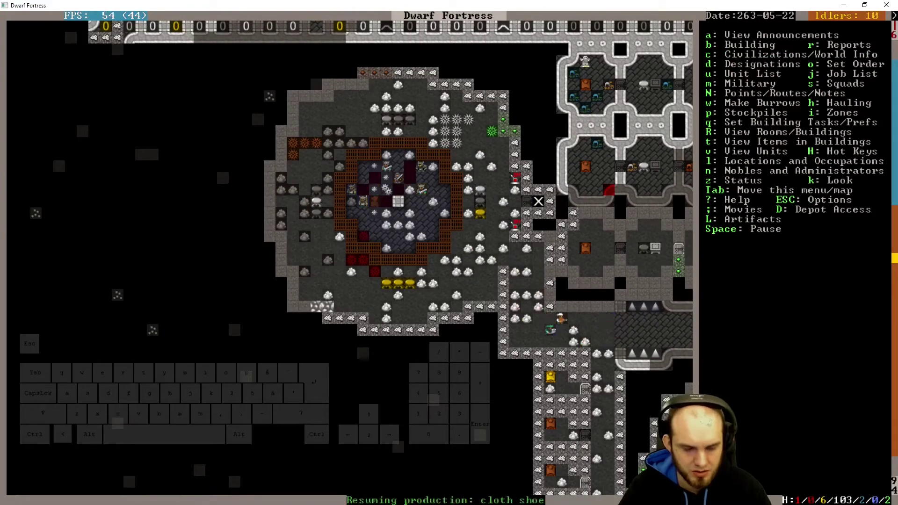
key(k)
key(Right)
key(Down)
key(Down)
key(Down)
key(Left)
key(Down)
key(Down)
key(Down)
key(Down)
key(Down)
key(Return)
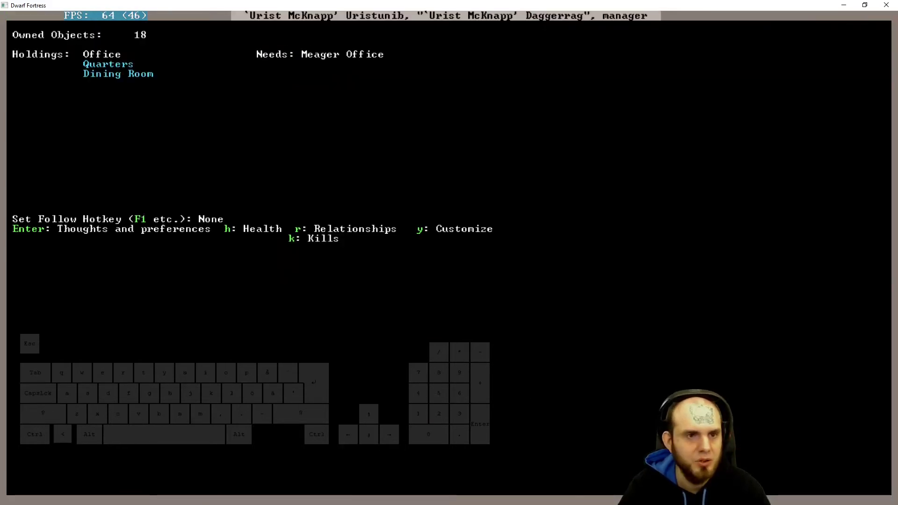
key(Return)
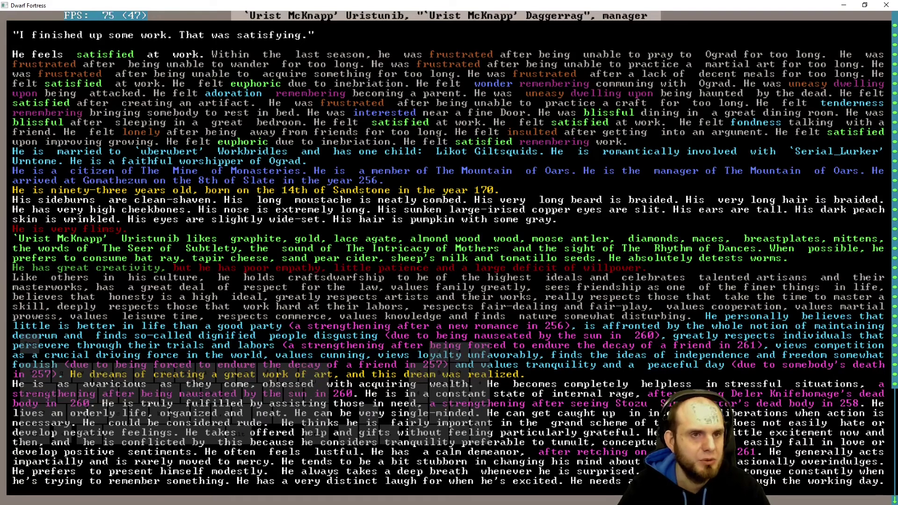
key(Escape)
key(Escape)
key(Escape)
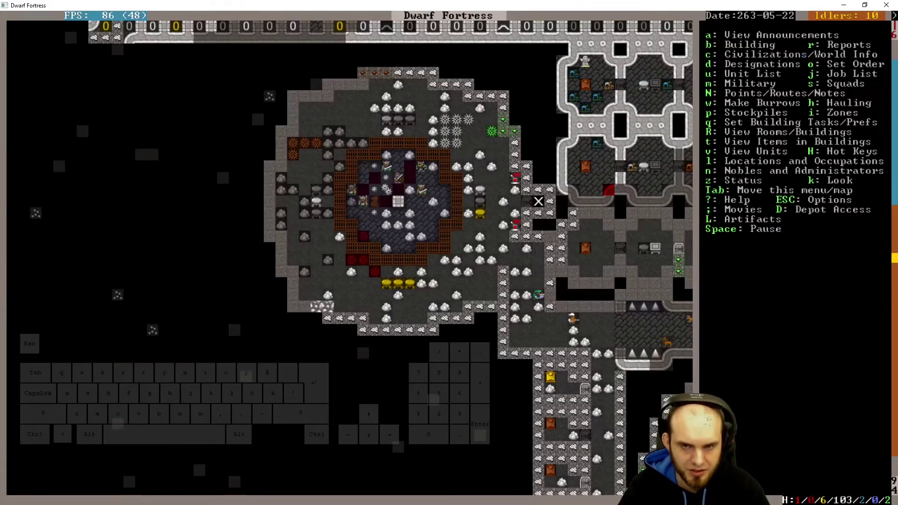
key(v)
key(Escape)
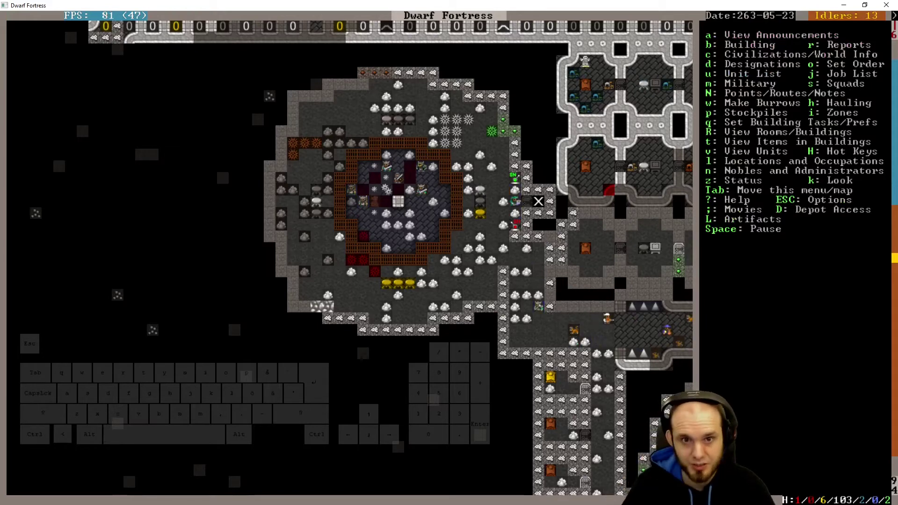
- Queue a pull task for the Arena Cages Lever and resume the game
key(shift+period)
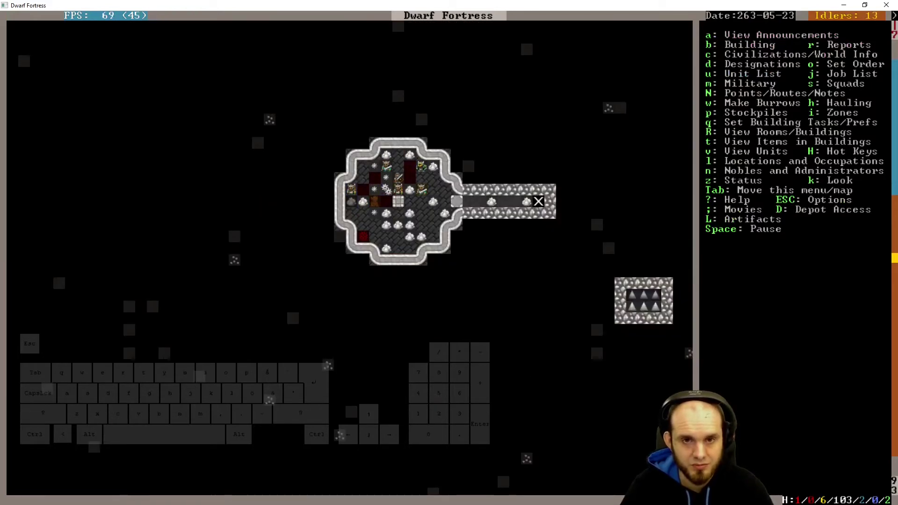
key(shift+comma)
key(q)
key(Left)
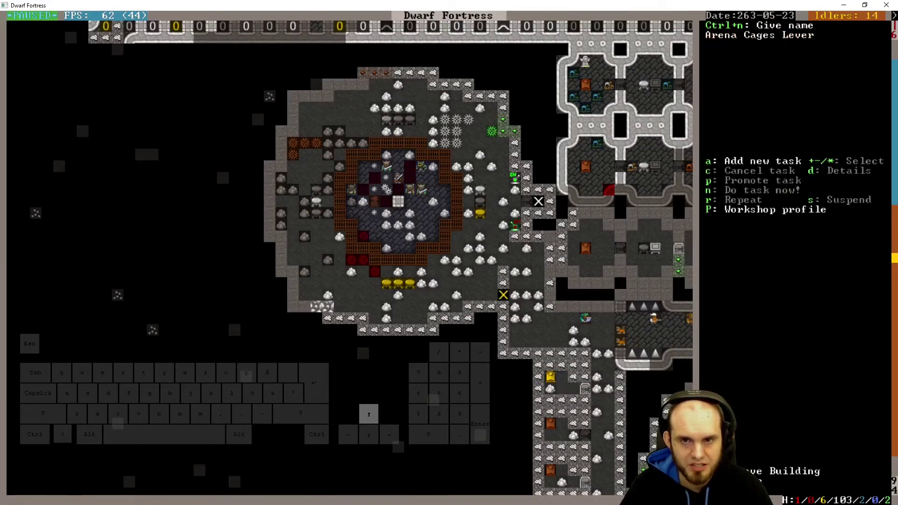
key(Up)
key(a)
key(shift+p)
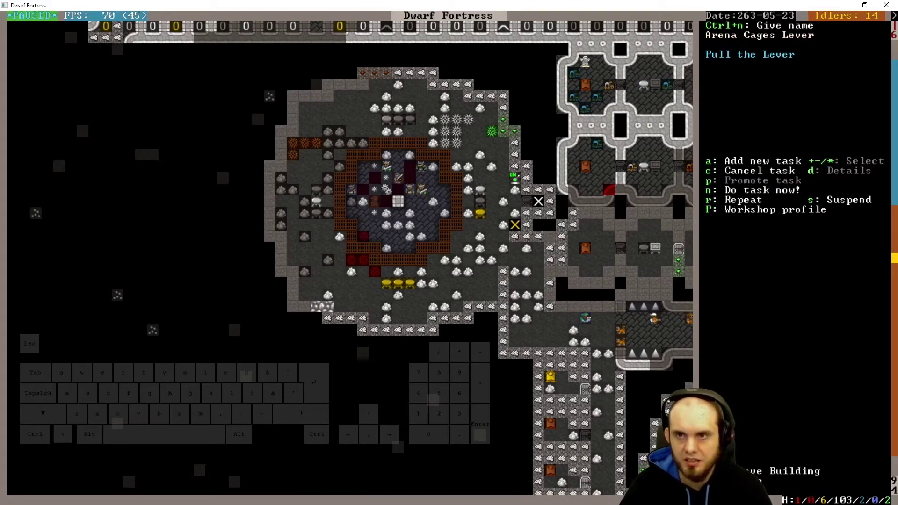
key(space)
key(space)
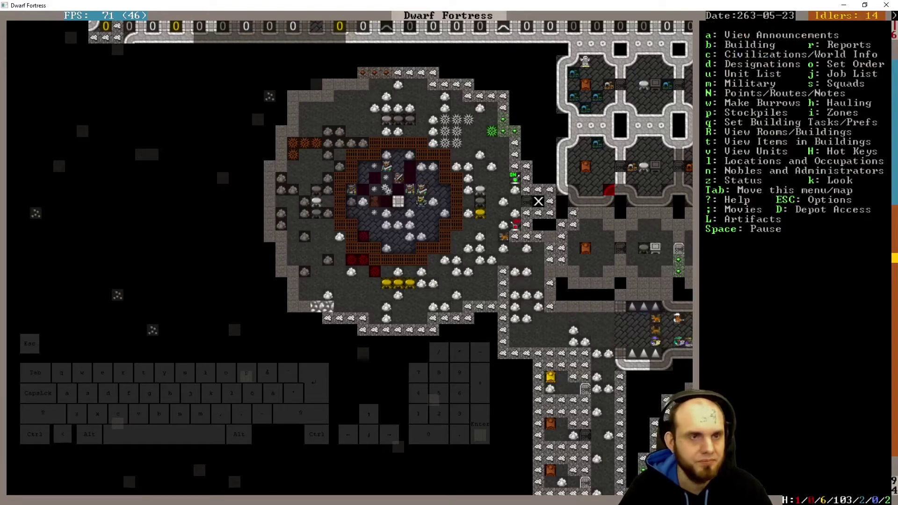
- Look along the fortress hall's lower corridor
key(shift+Up)
key(shift+Down)
key(k)
key(Down)
key(Right)
key(Down)
key(Down)
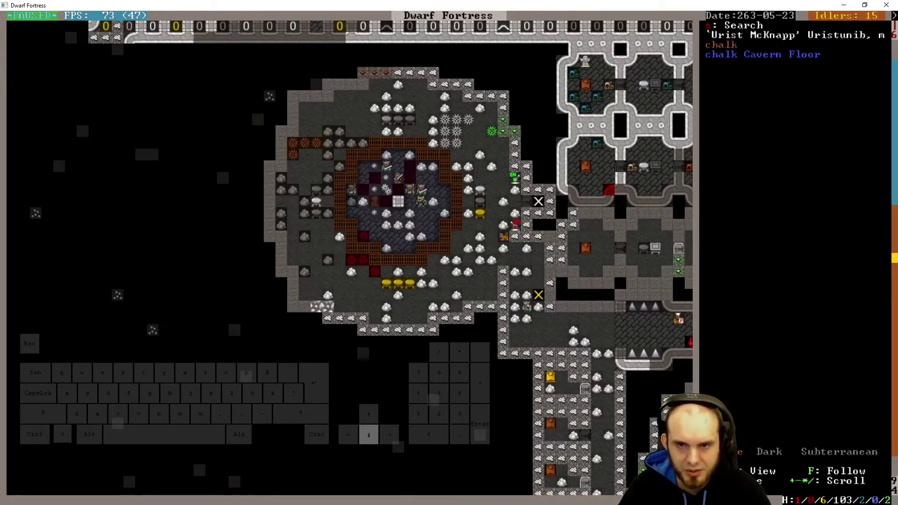
- Check a nearby soldier's skills and step through the surrounding units
key(Left)
key(Down)
key(v)
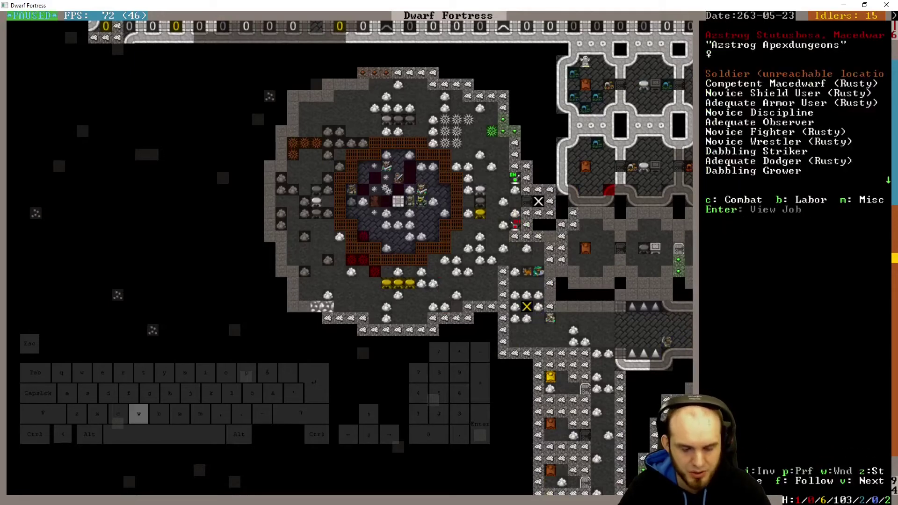
key(Up)
key(Down)
key(Up)
key(Right)
key(Right)
key(Down)
key(Escape)
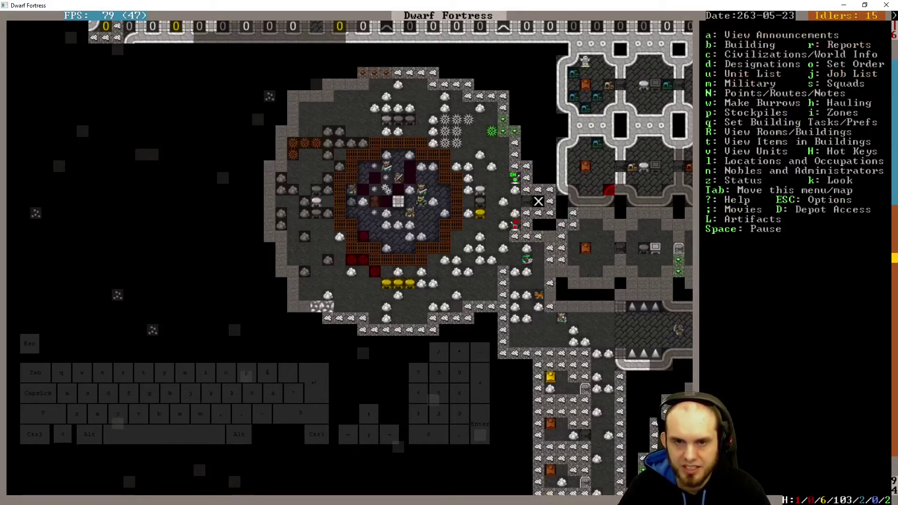
- Pause, glance at the round-room arena level, then resume
key(shift+Up)
key(space)
key(greater)
key(space)
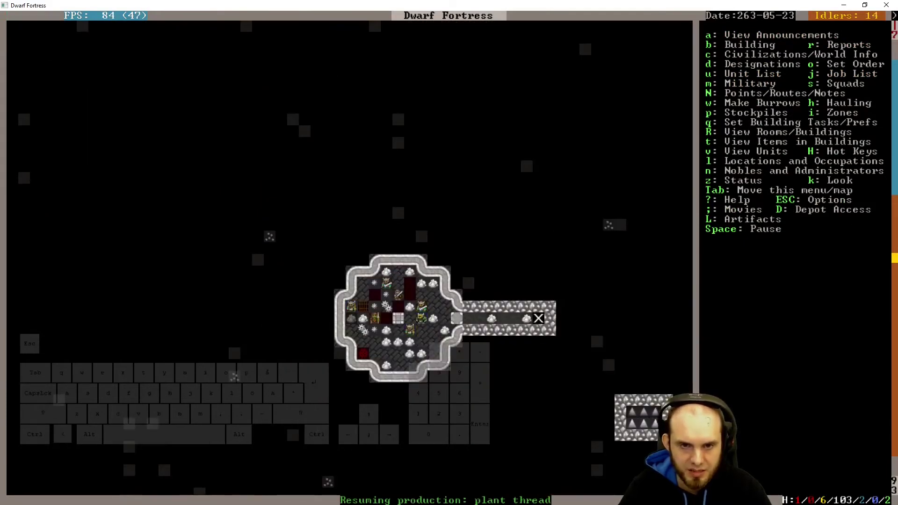
key(shift+Down)
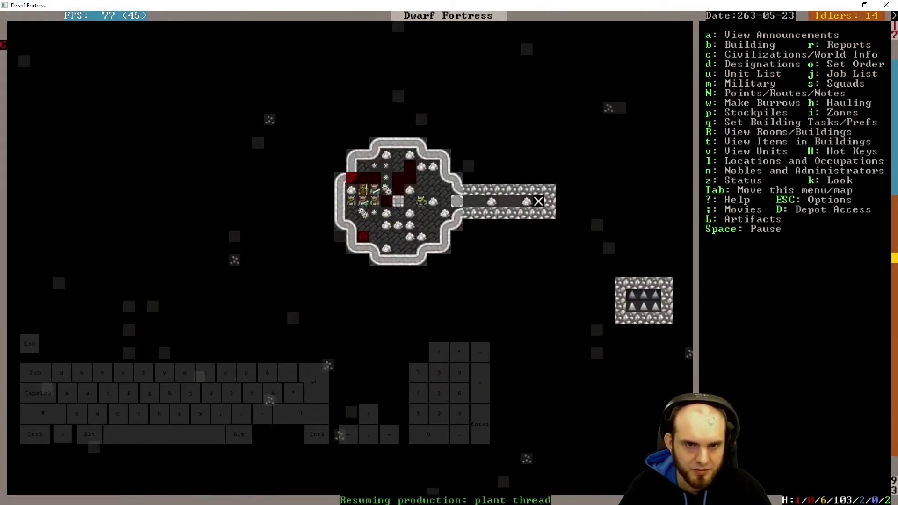
key(k)
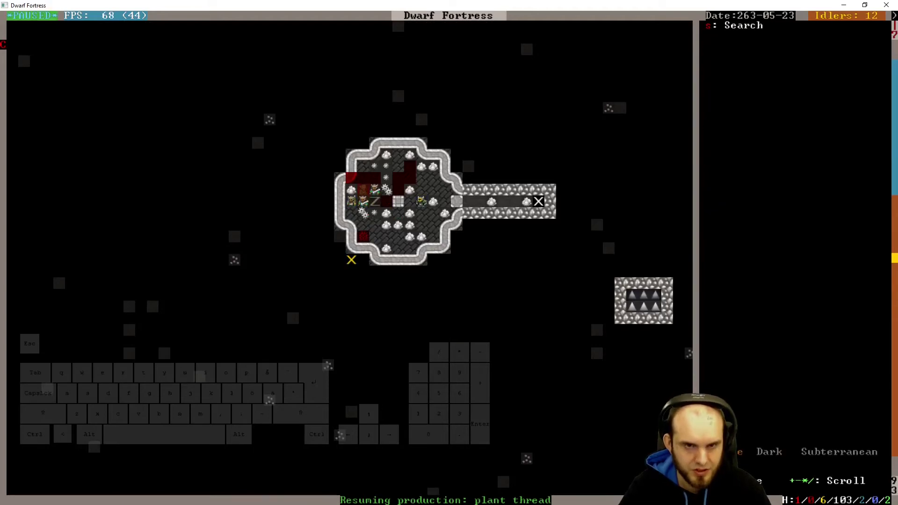
key(Escape)
- Read the goblin pikeman's combat report
key(a)
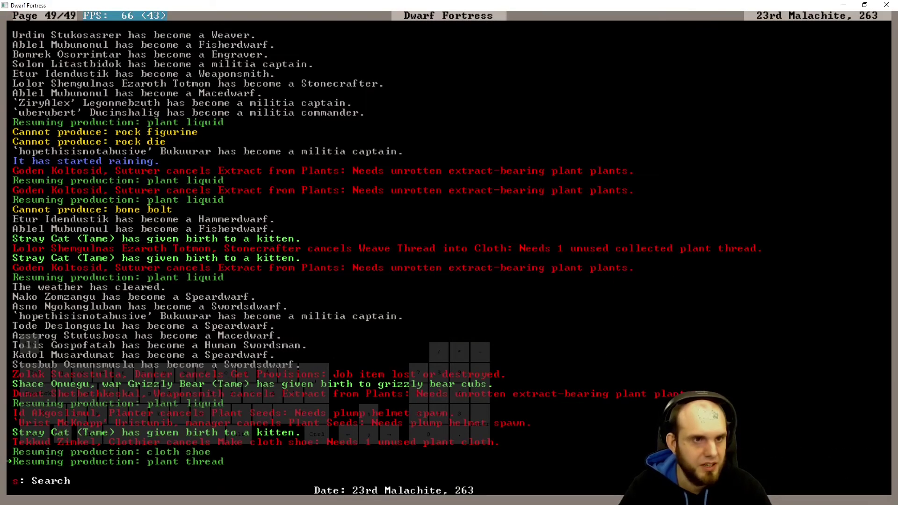
key(Escape)
key(r)
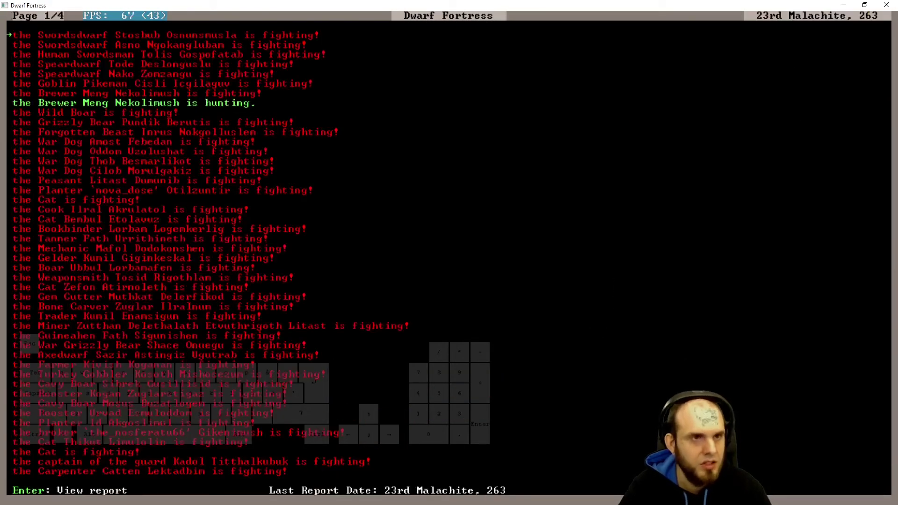
key(Down)
key(Down)
key(Down)
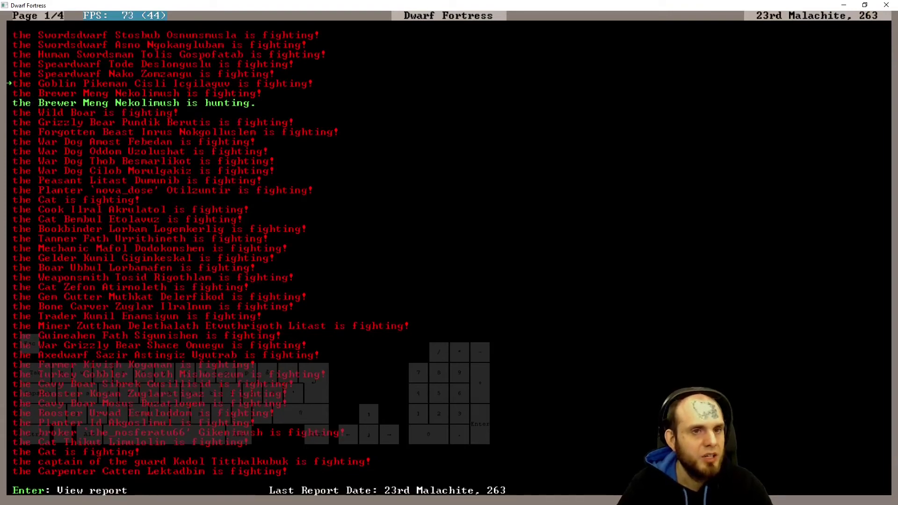
key(Return)
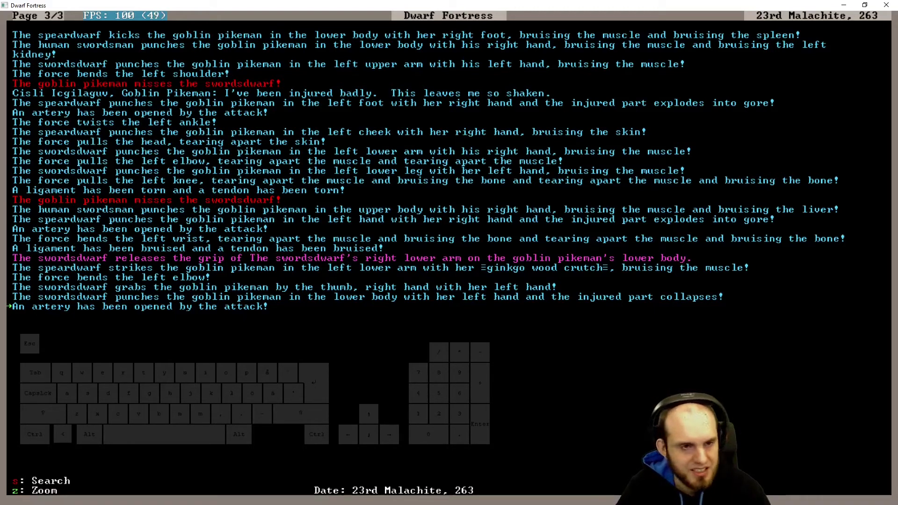
key(Escape)
key(Escape)
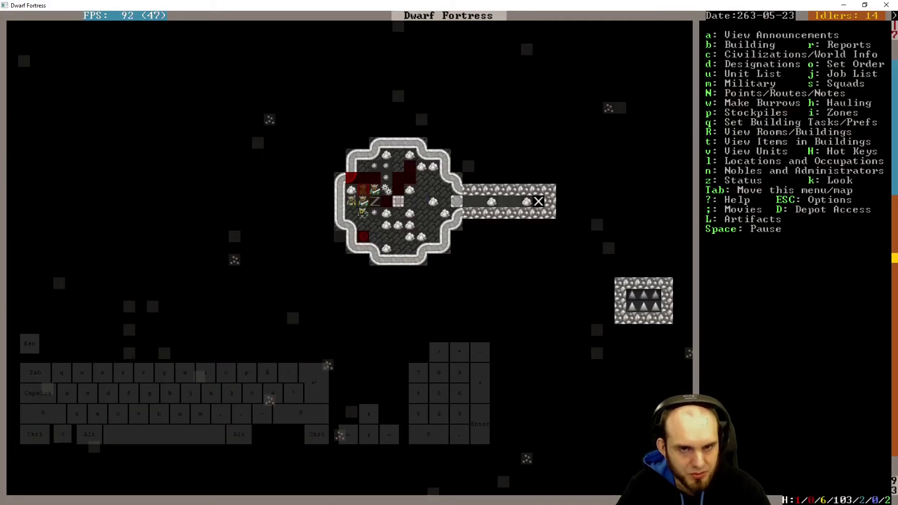
- Read Tode Deslonguslu's and Nako Zomzangu's combat reports
key(r)
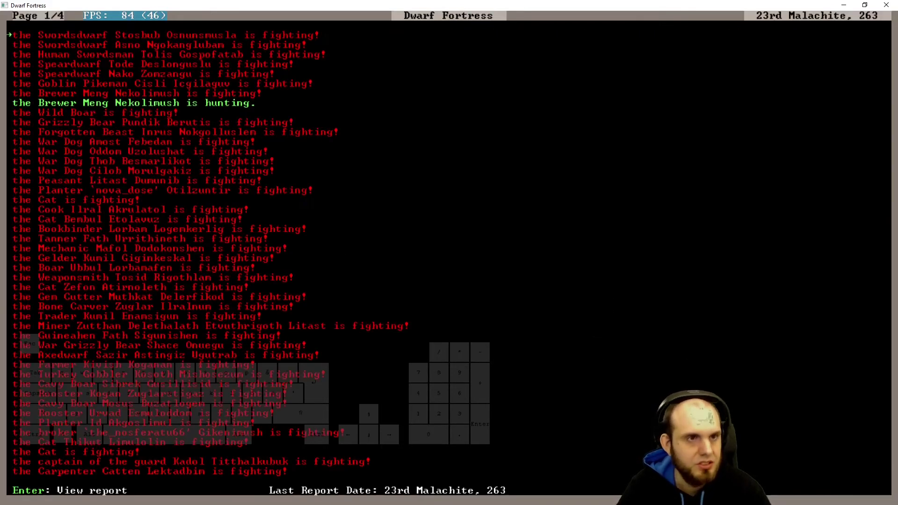
key(Down)
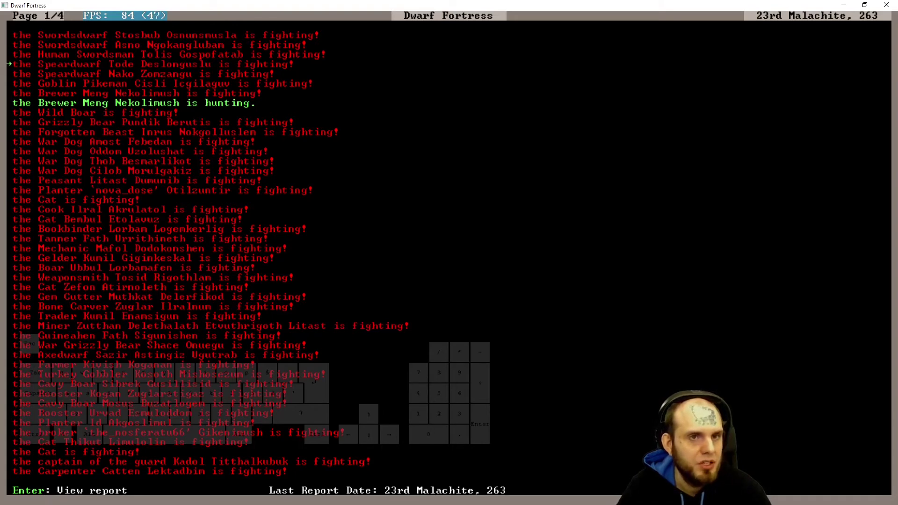
key(Return)
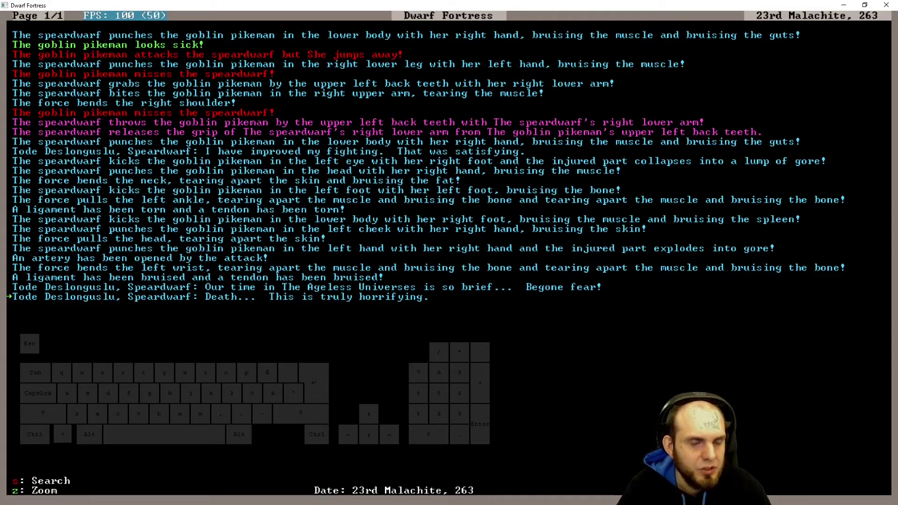
key(Escape)
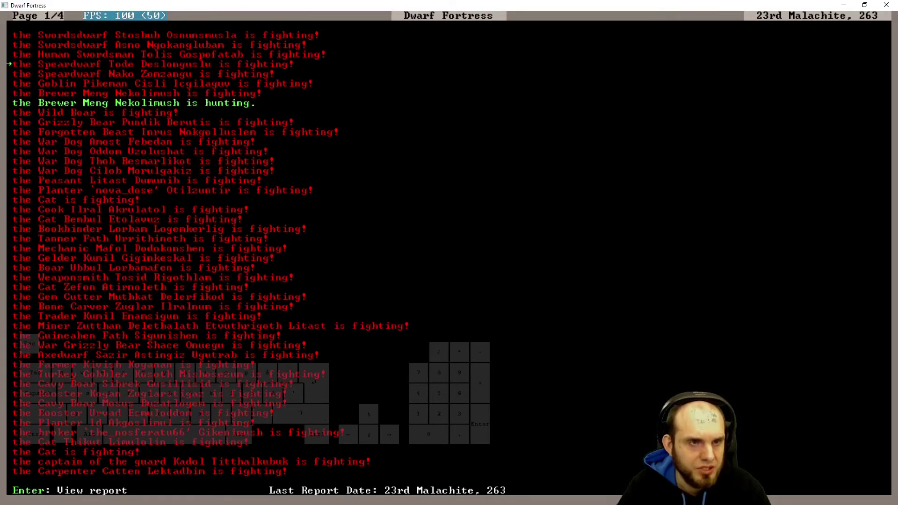
key(Down)
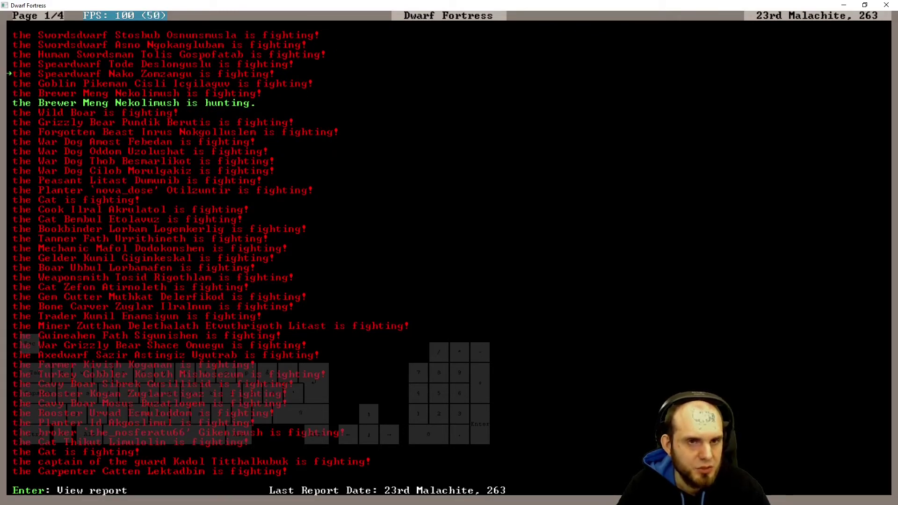
key(Return)
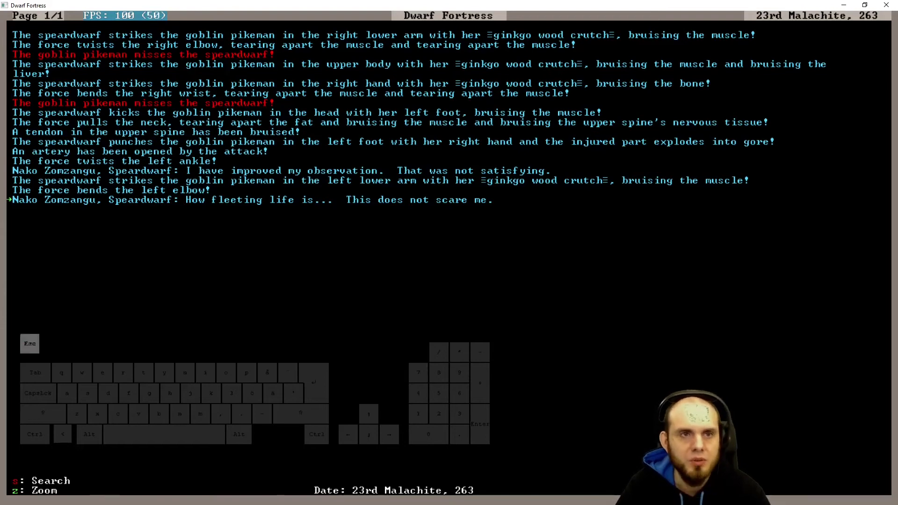
key(Escape)
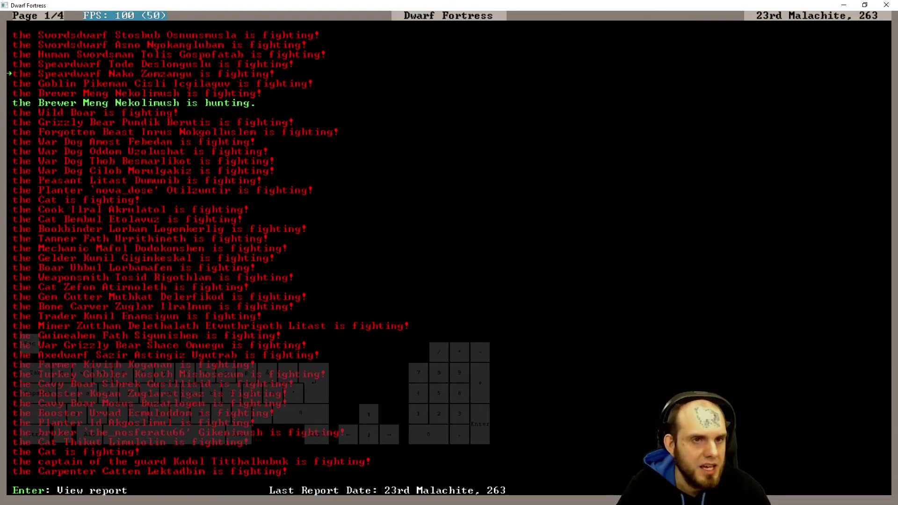
- Cycle through the arena soldiers' skills, including Asno Ngokangluban and Tolis Gospofatab
key(Escape)
key(k)
key(Escape)
key(v)
key(Up)
key(Up)
key(Up)
key(Up)
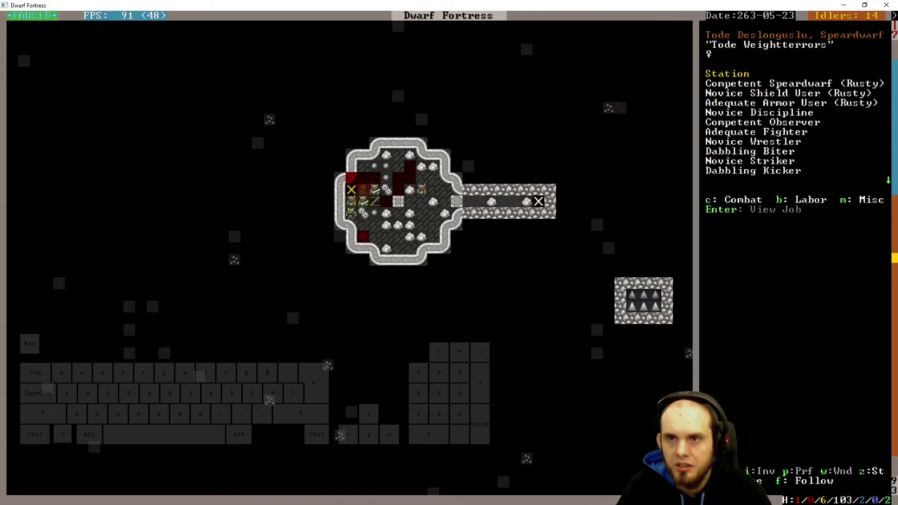
key(Up)
key(Right)
key(Right)
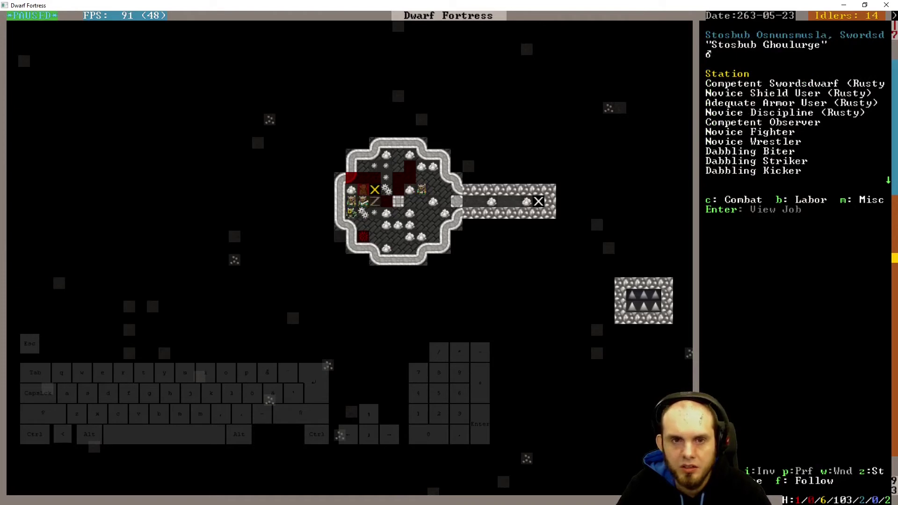
key(Down)
- Check Nako Zomzangu's wounded body parts and skills, then select her again
key(Up)
key(Right)
key(Right)
key(Right)
key(Right)
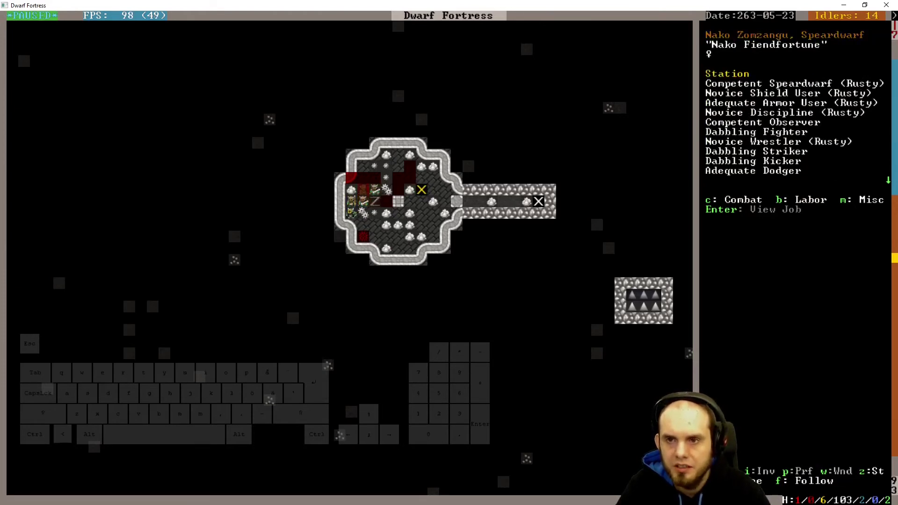
key(w)
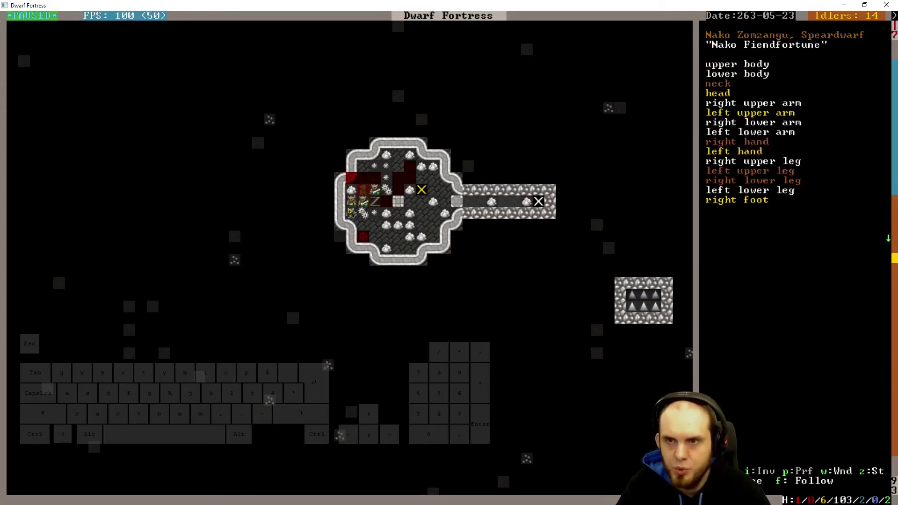
key(z)
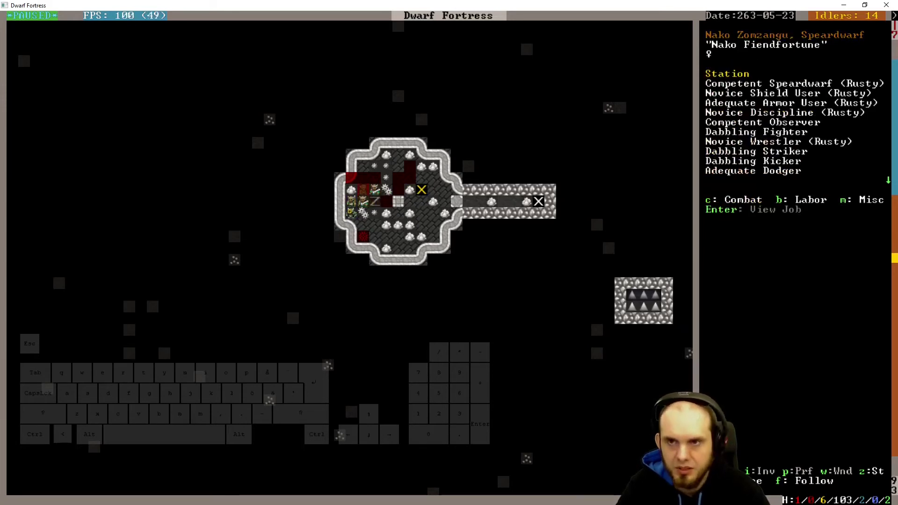
key(Escape)
key(v)
- Read Nako's Status, Wounds, Treatment and History tabs, noting her severed motor nerves
key(z)
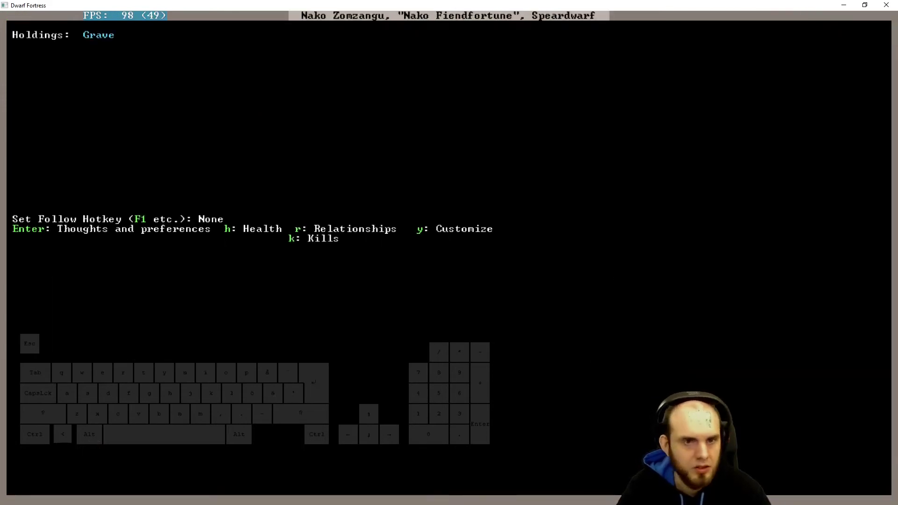
key(h)
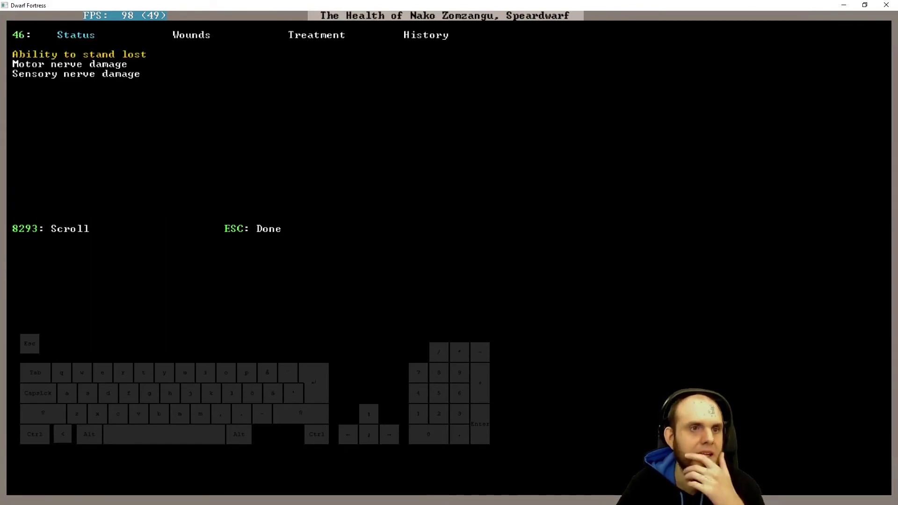
key(Right)
key(Right)
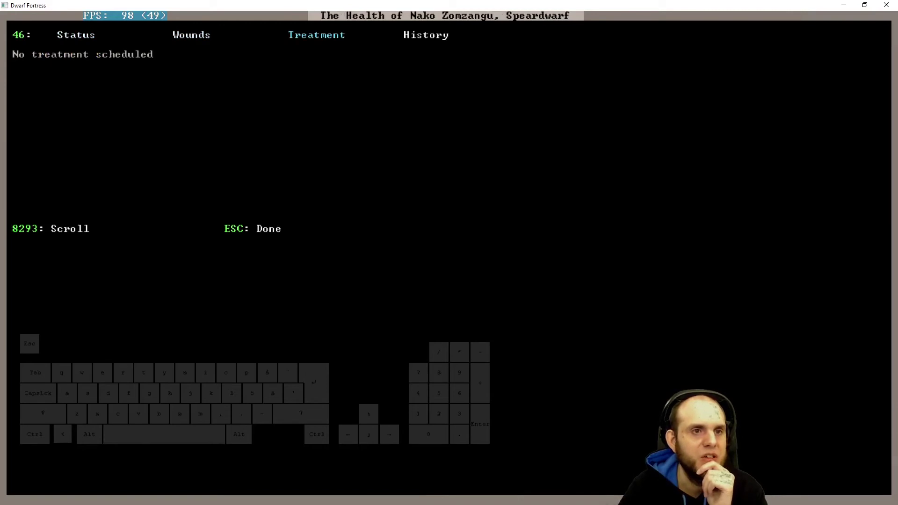
key(Right)
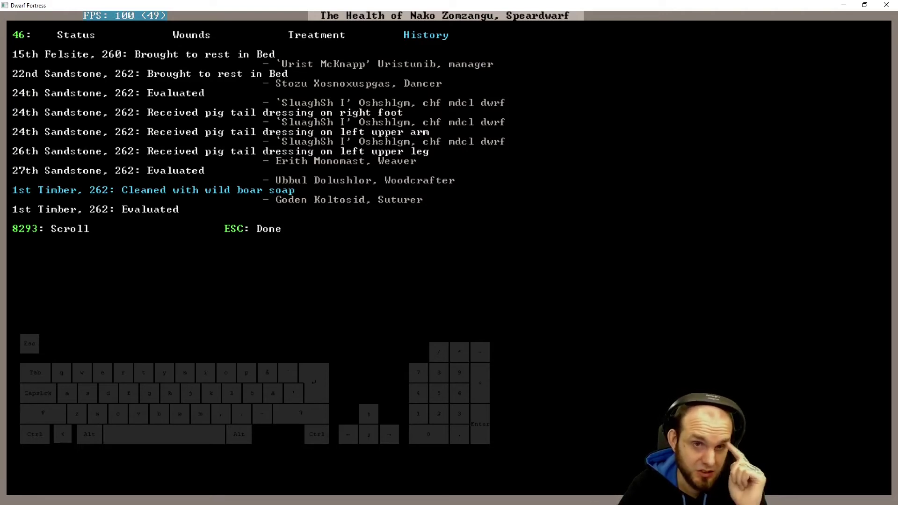
key(Left)
key(Left)
key(Left)
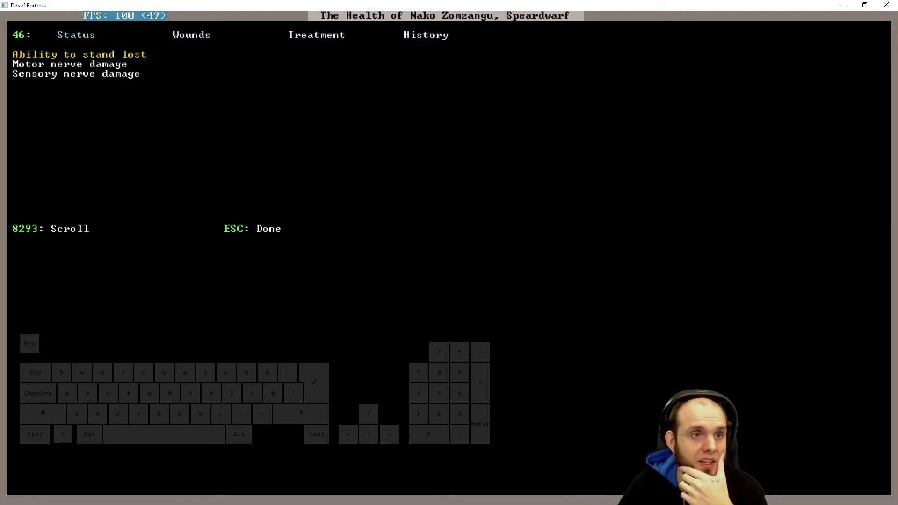
key(Right)
key(Left)
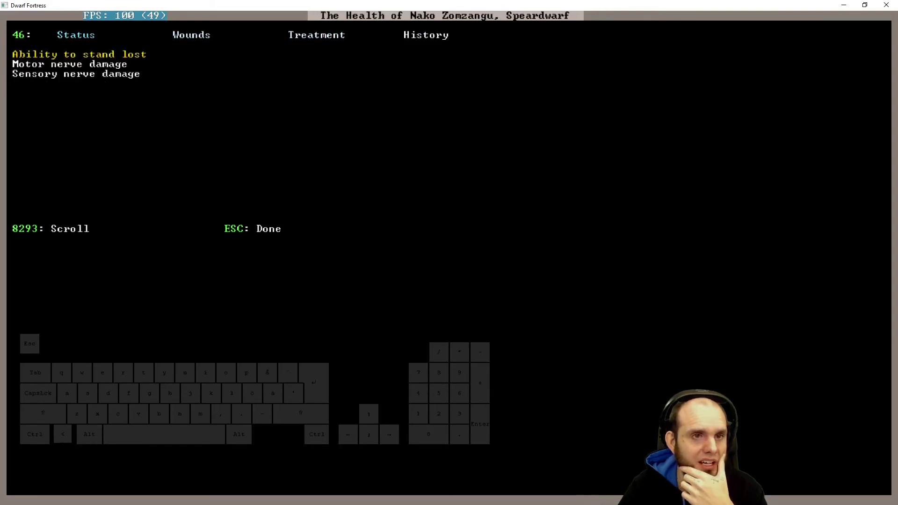
key(Right)
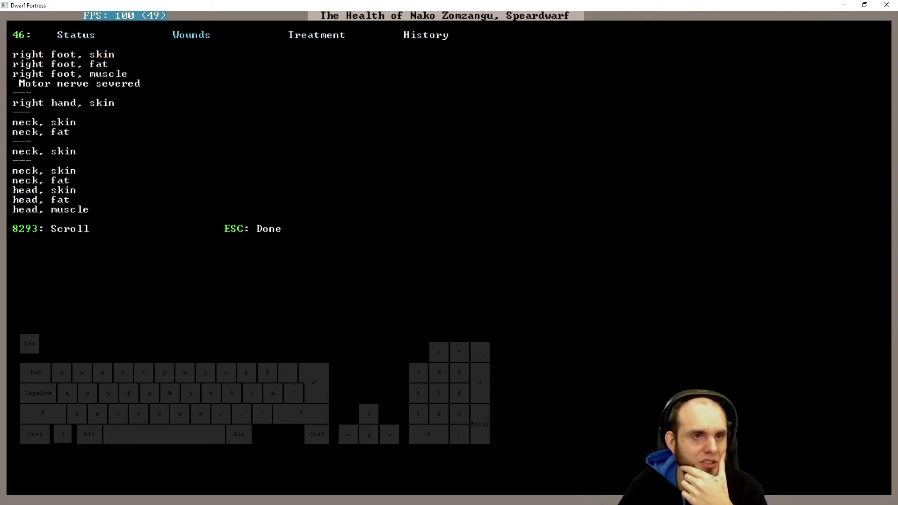
key(Left)
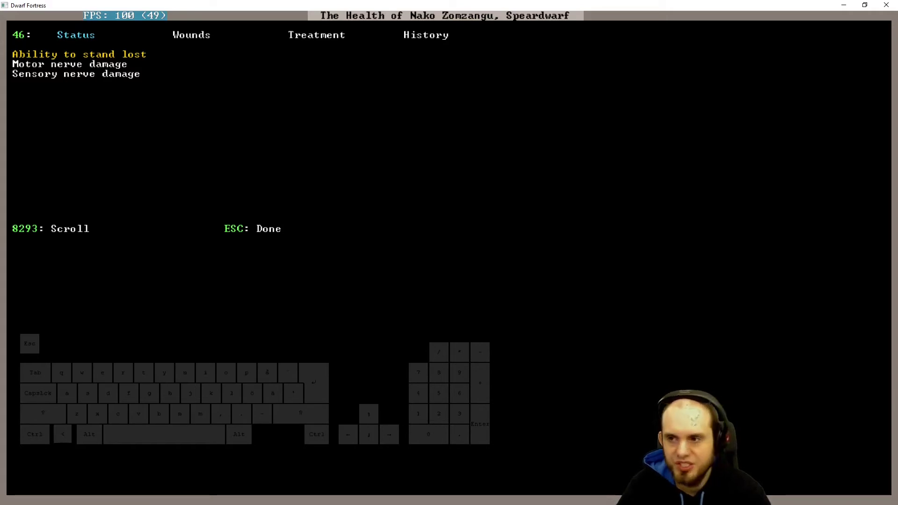
key(Escape)
key(Escape)
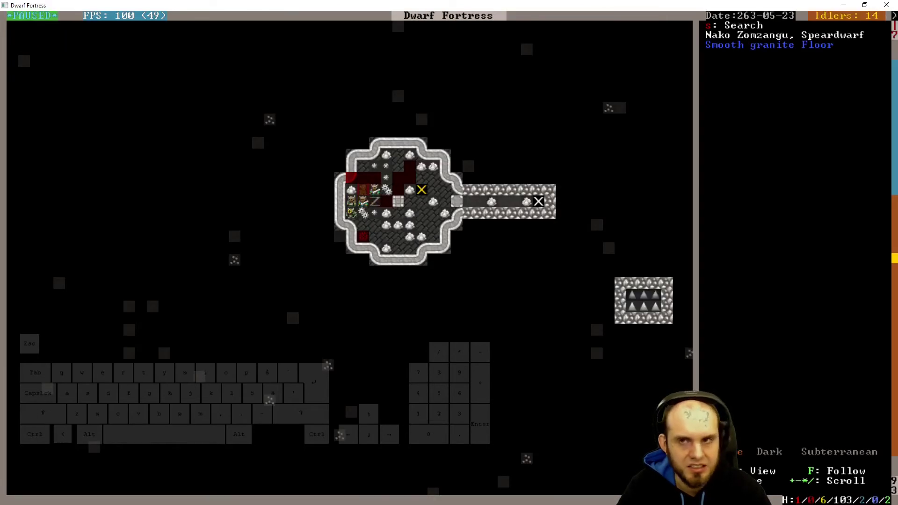
- Recheck Nako Zomzangu's wounded body parts
key(Down)
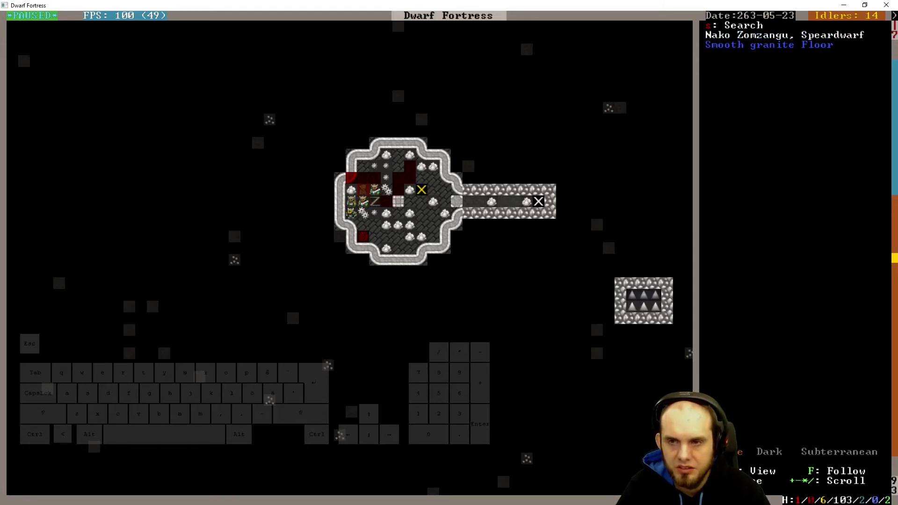
key(Escape)
key(v)
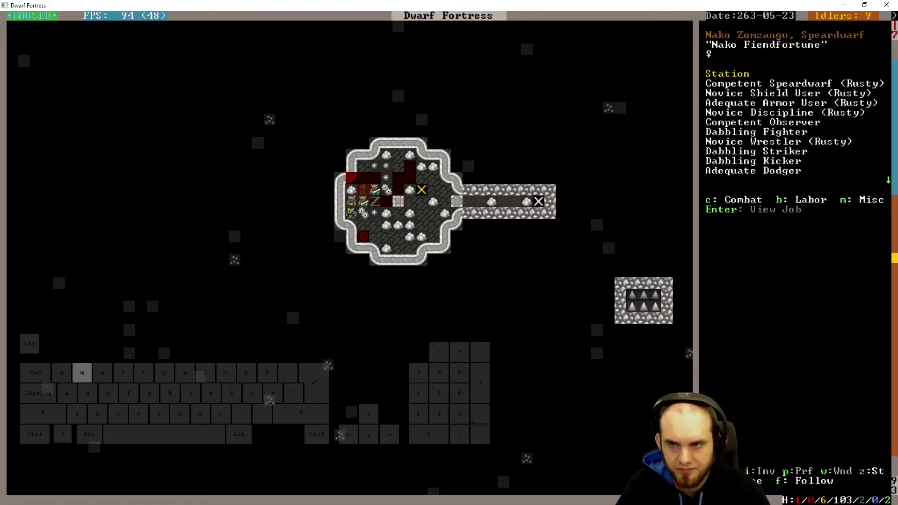
key(w)
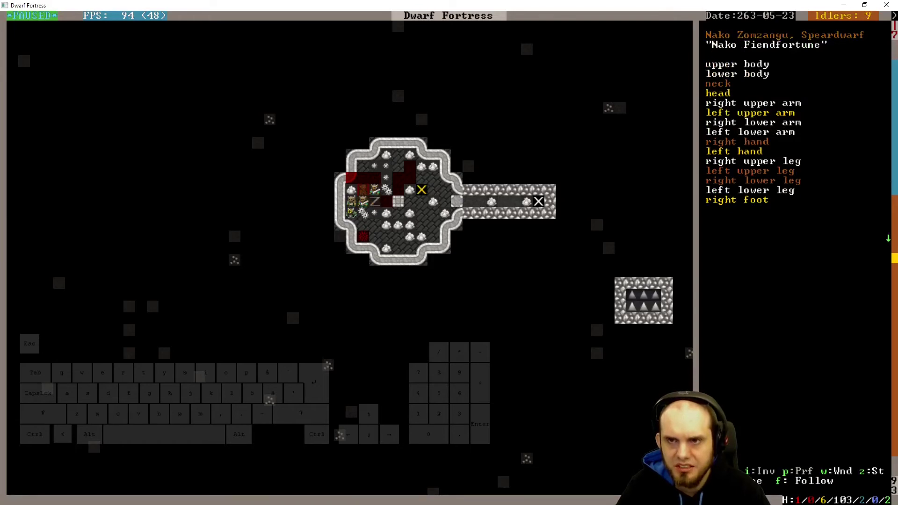
key(Escape)
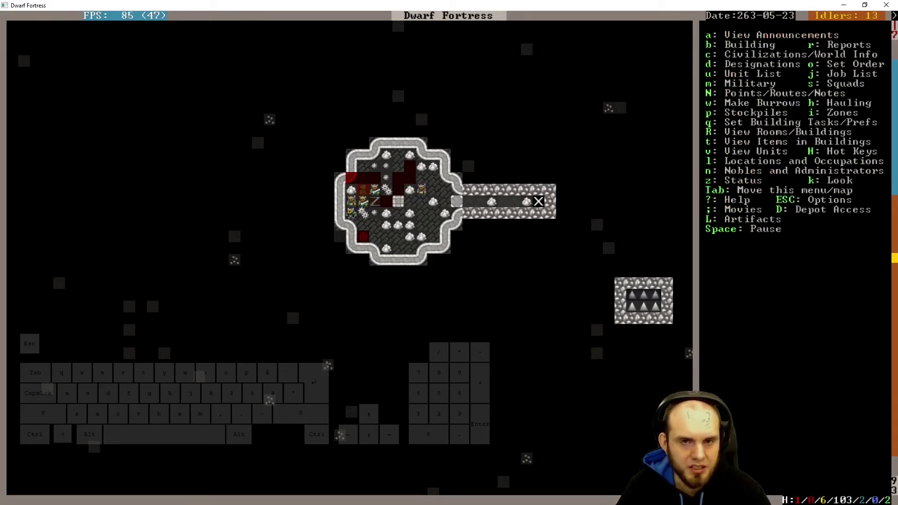
- Inspect the Arena Cages and Arena Gate levers, then resume the game
key(q)
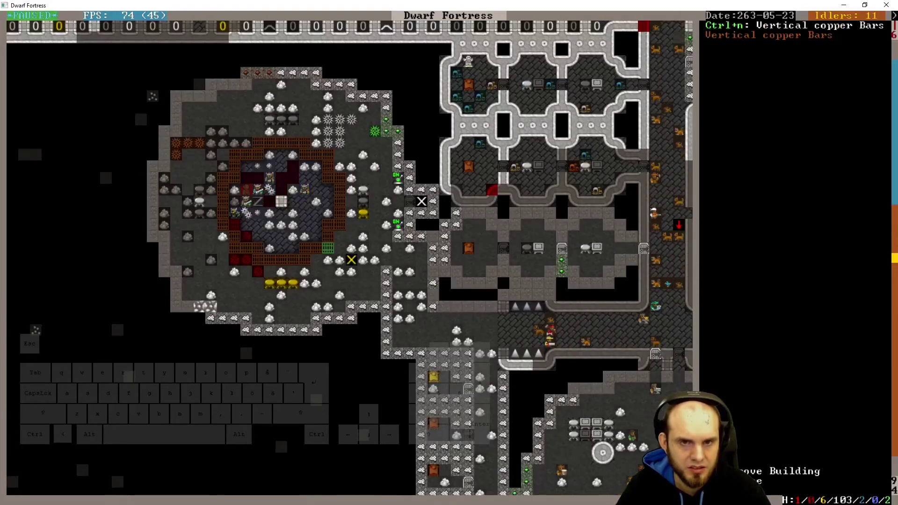
key(Right)
key(Right)
key(Right)
key(Up)
key(Up)
key(Up)
key(a)
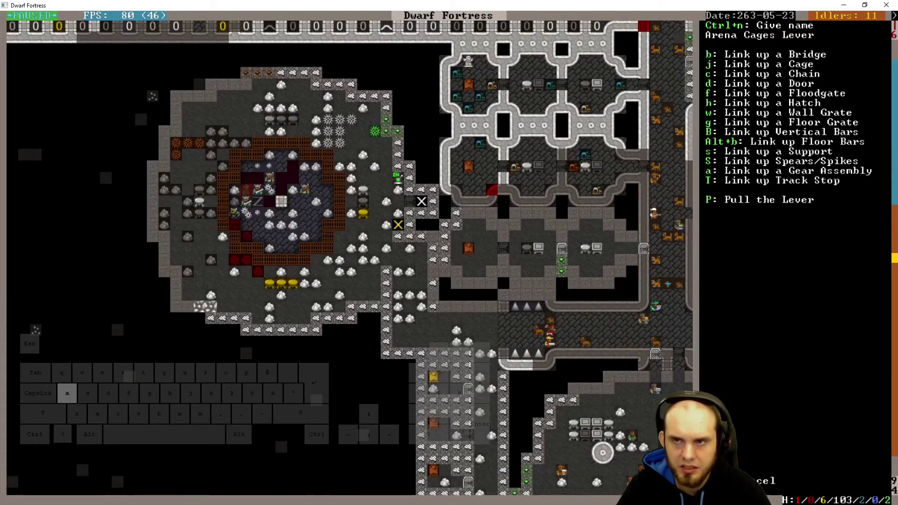
key(Up)
key(Up)
key(Up)
key(Up)
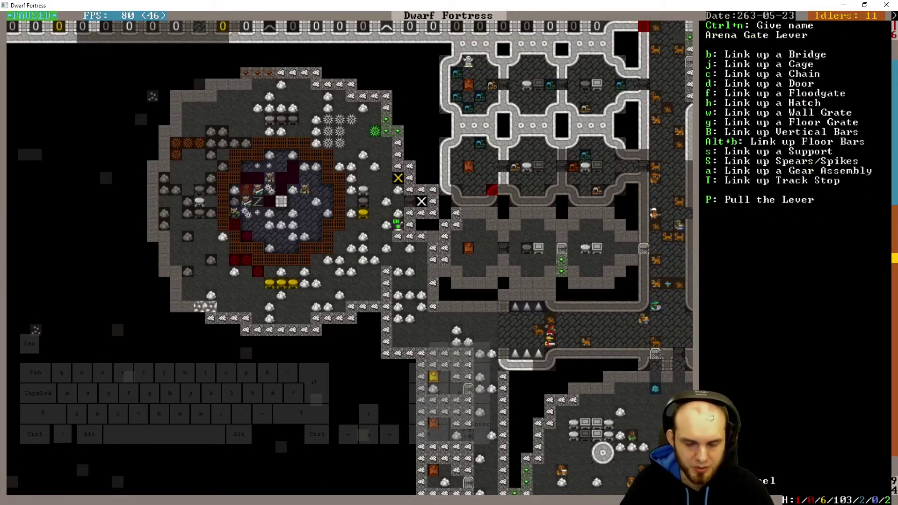
key(P)
key(Escape)
key(space)
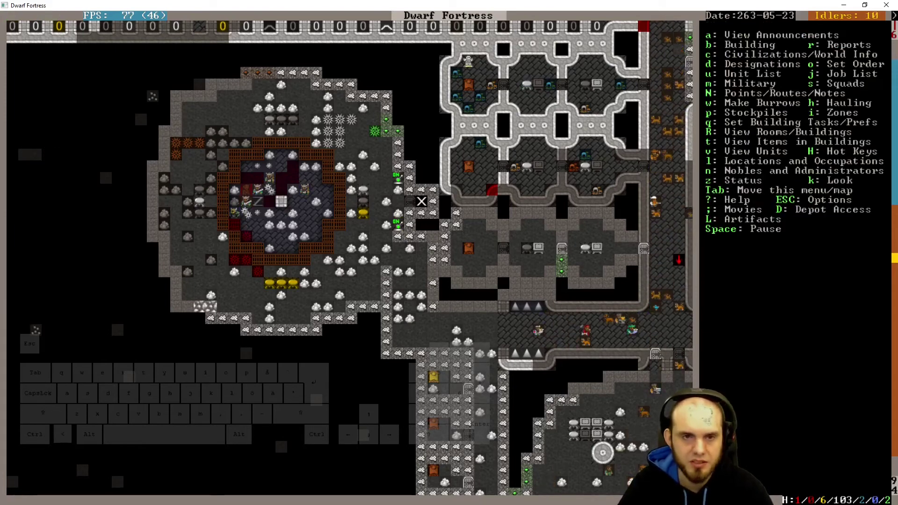
- Review the squads list and move up to the arena room's level
key(s)
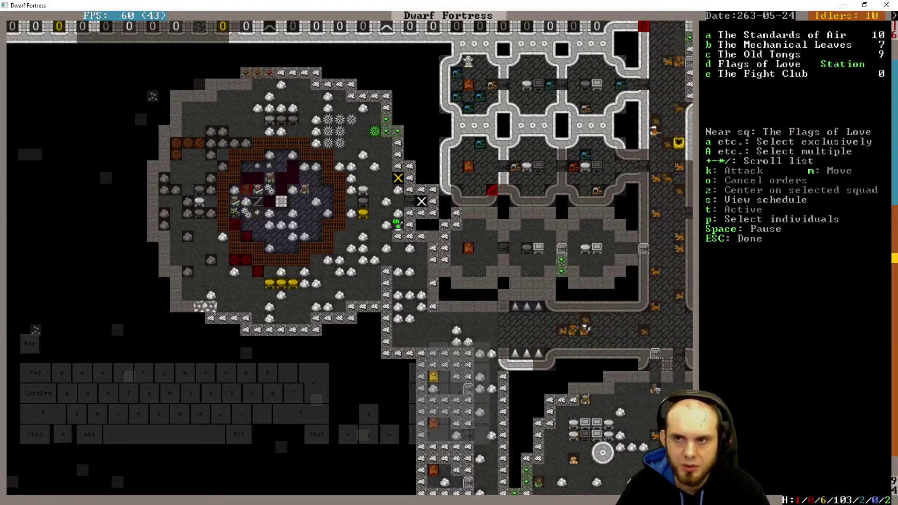
key(Escape)
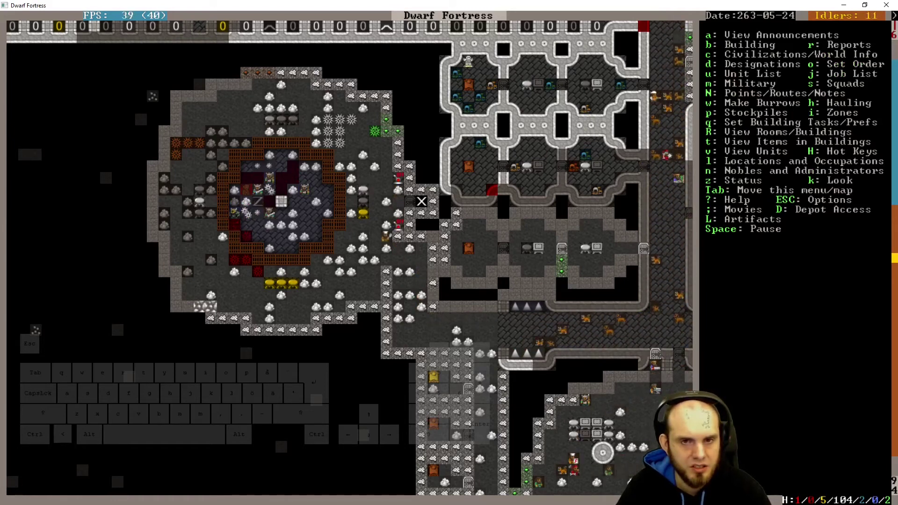
key(shift+comma)
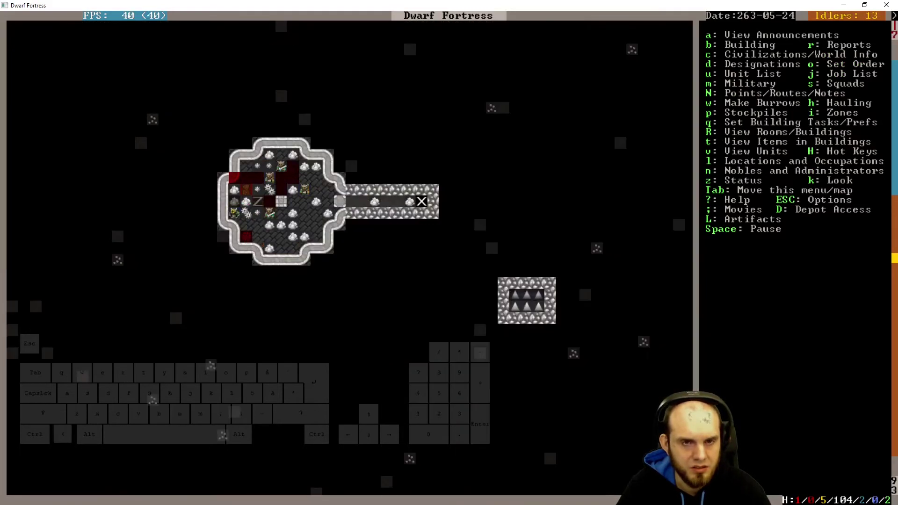
key(s)
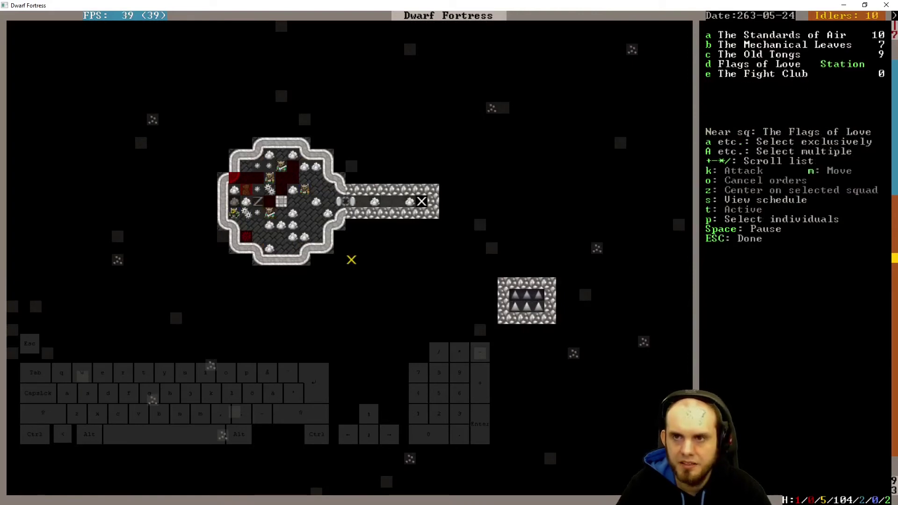
key(Escape)
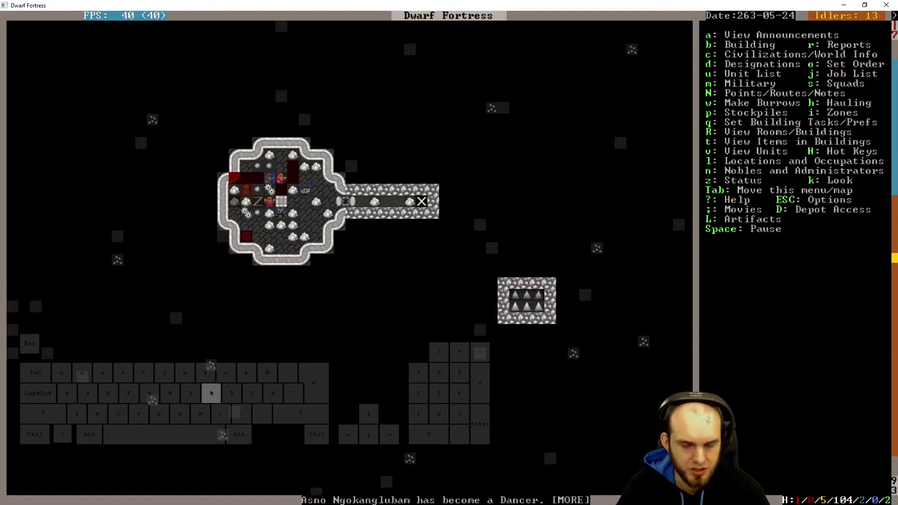
- Look at the scribe dwarf in the arena and review her skills
key(k)
key(Up)
key(Left)
key(Up)
key(Up)
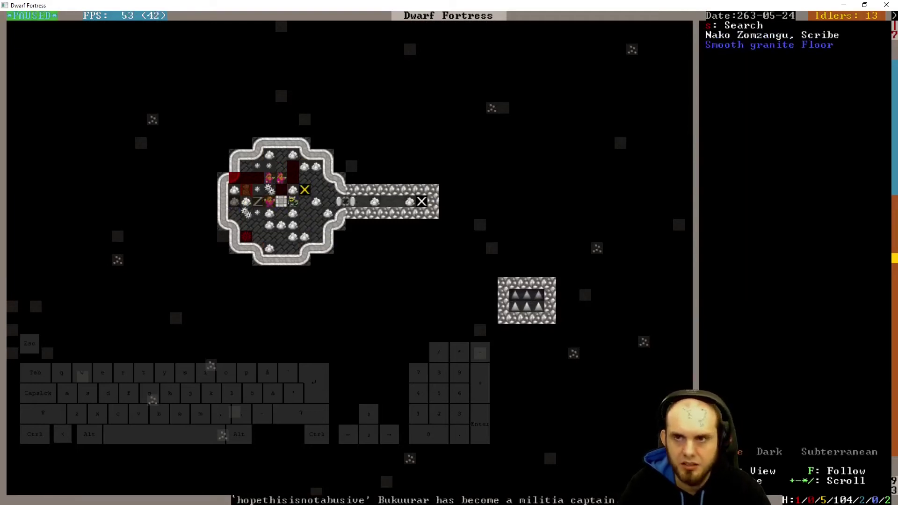
key(Escape)
key(v)
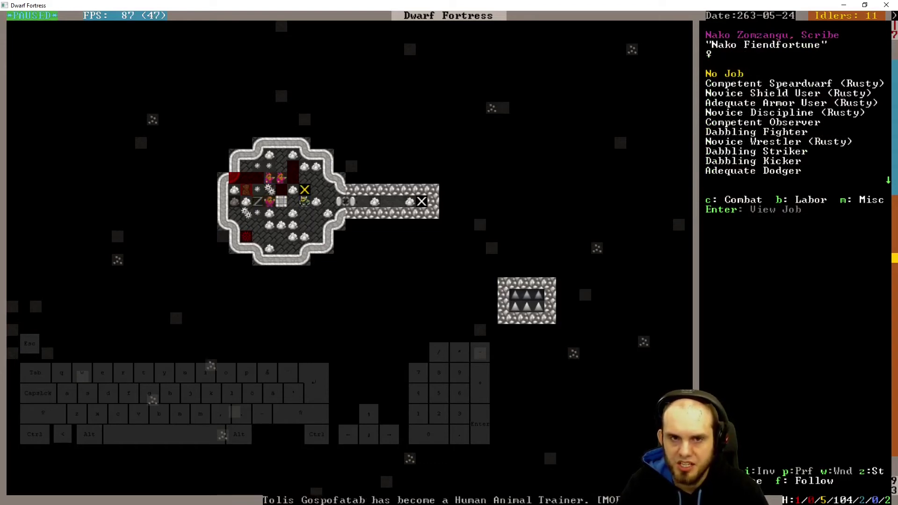
key(Escape)
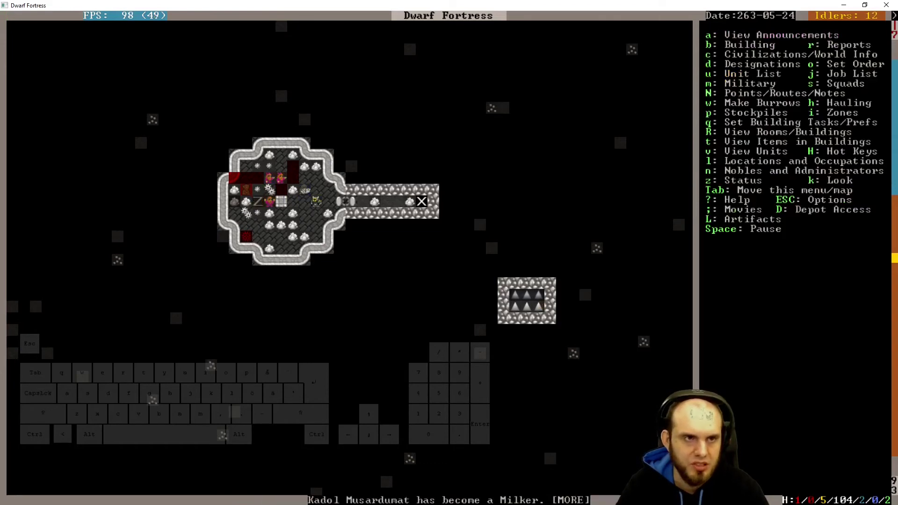
- Return to the stone-walled fortress level and pan south and west
key(less)
key(shift+Down)
key(shift+Down)
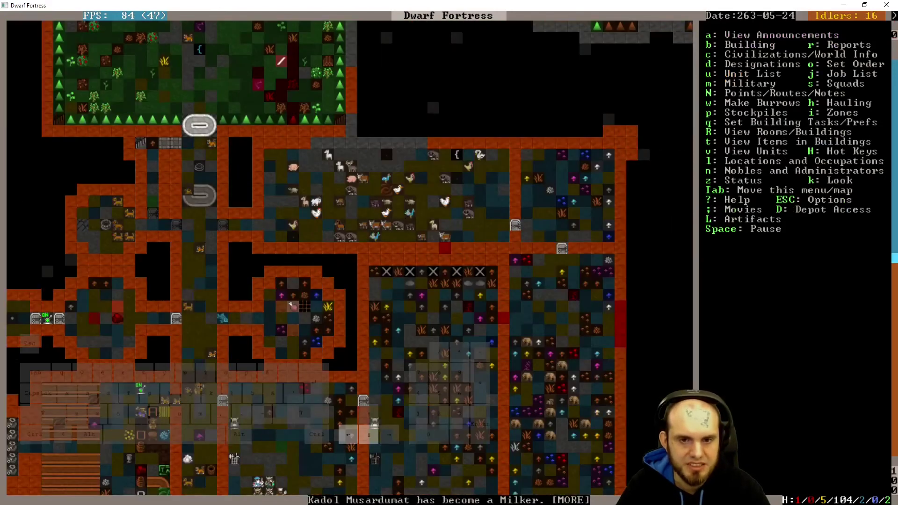
key(shift+Down)
key(shift+Down)
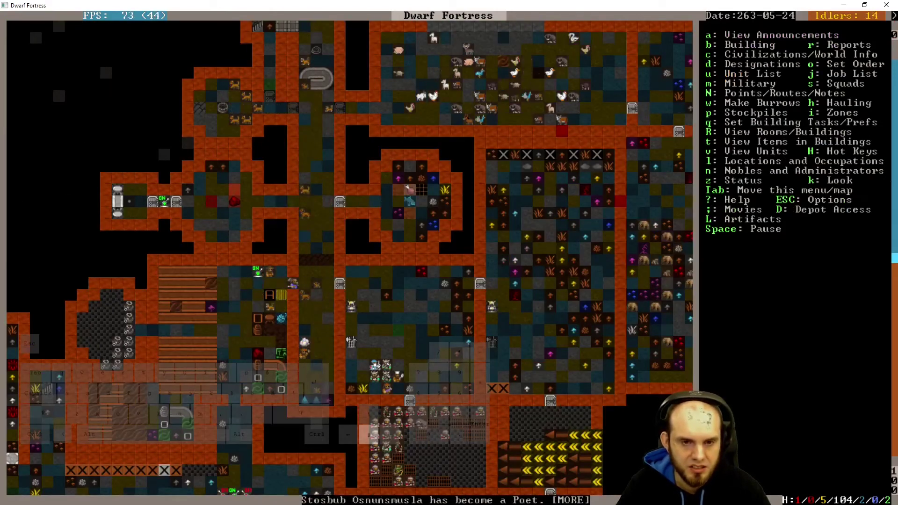
key(shift+Down)
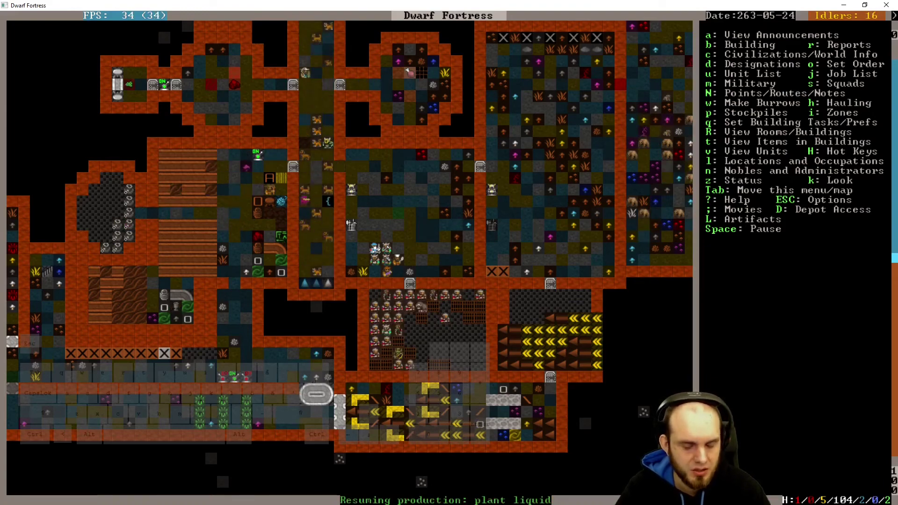
key(shift+Down)
key(shift+Left)
key(shift+period)
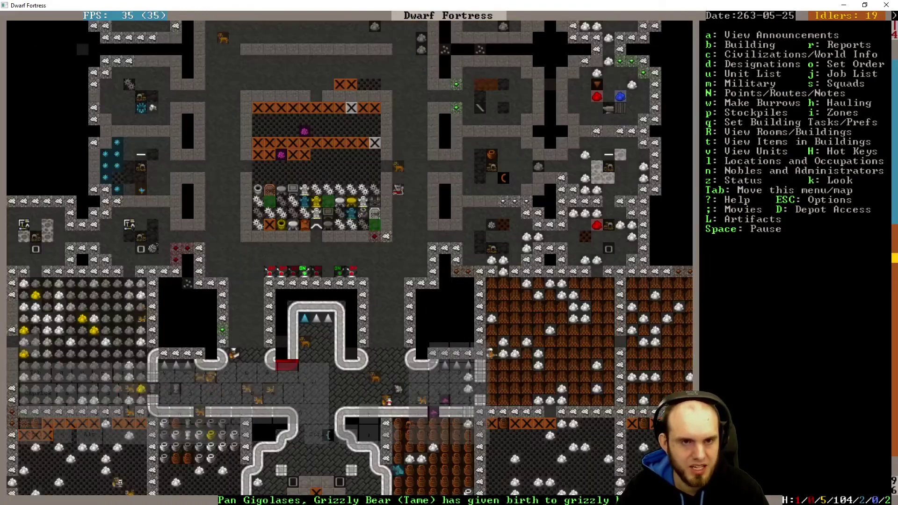
key(z)
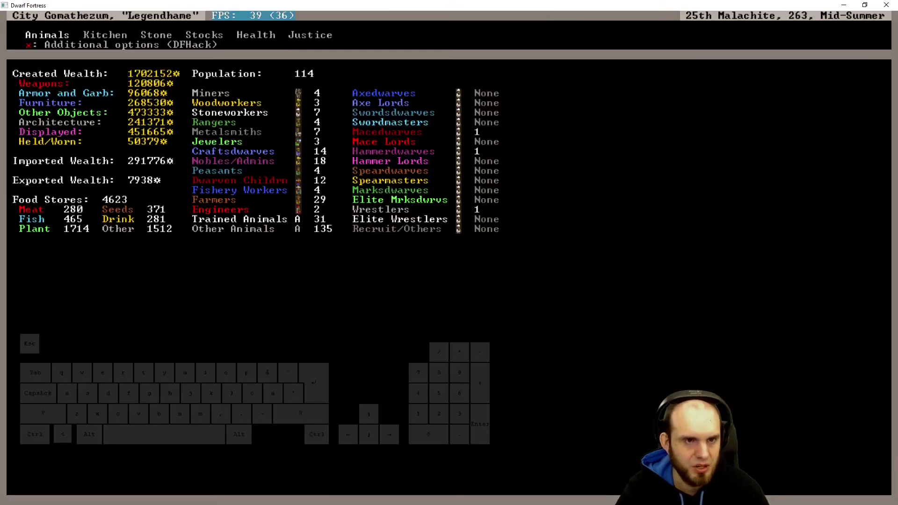
key(Return)
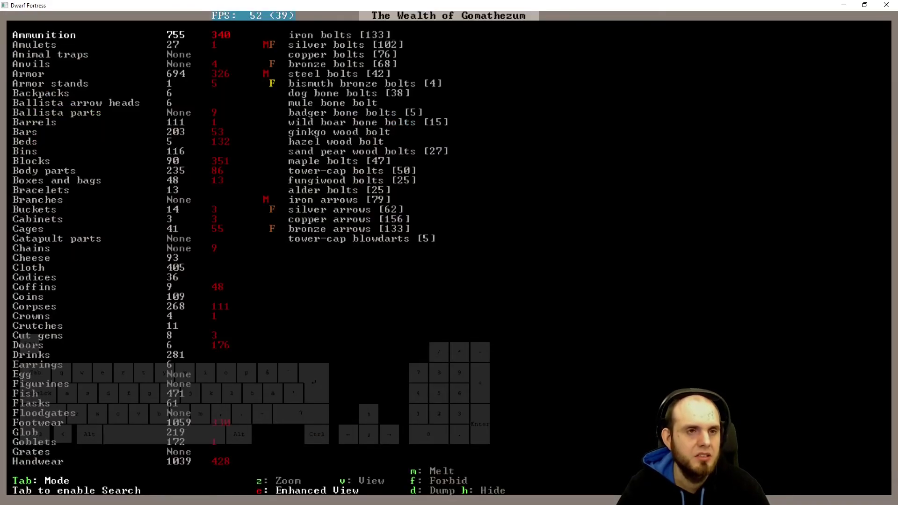
text(xbars)
key(Down)
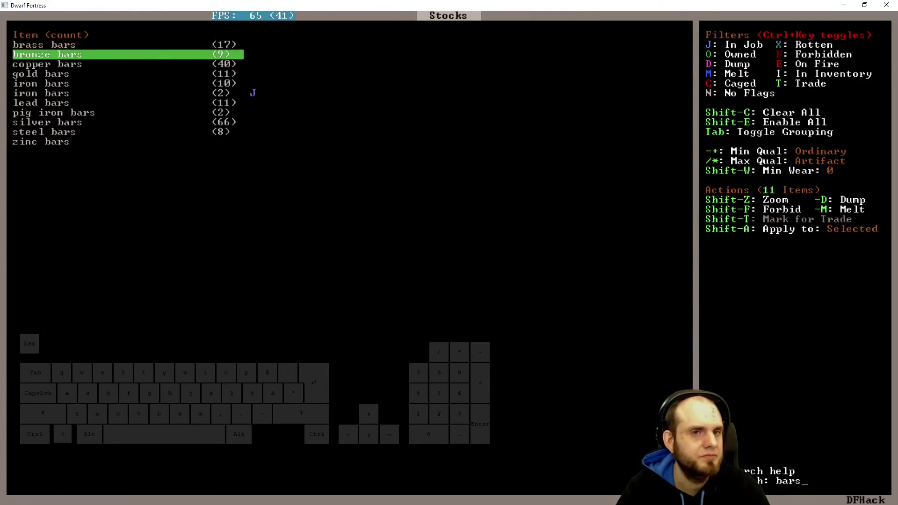
key(Down)
key(Up)
key(Up)
key(Down)
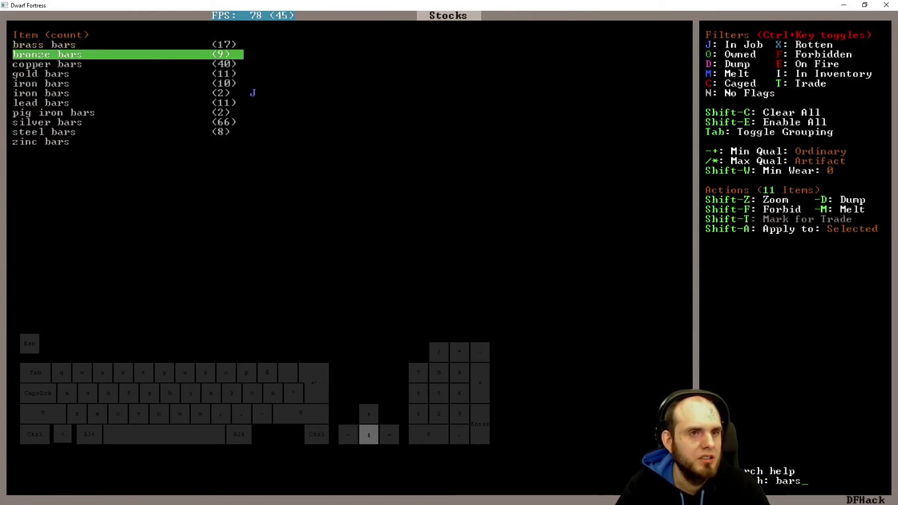
key(Down)
key(Down)
key(Down)
key(Down)
key(Down)
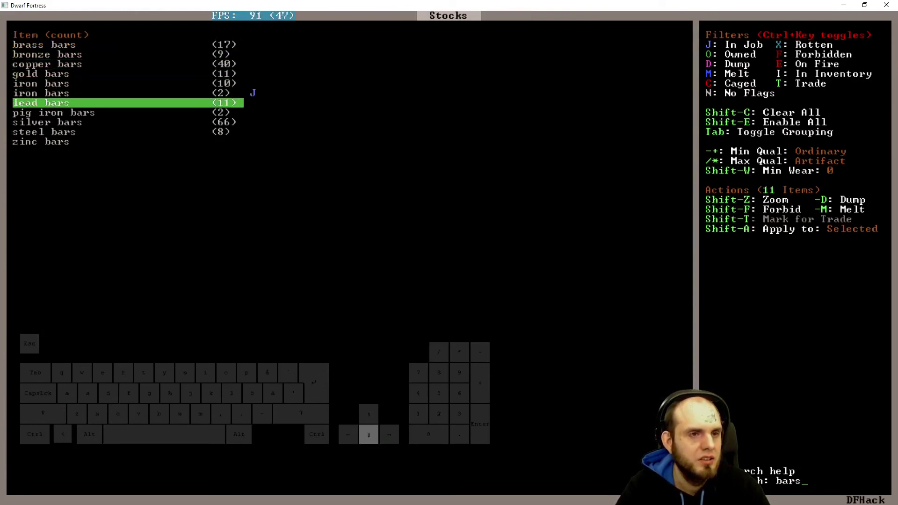
key(Down)
key(Down)
key(Down)
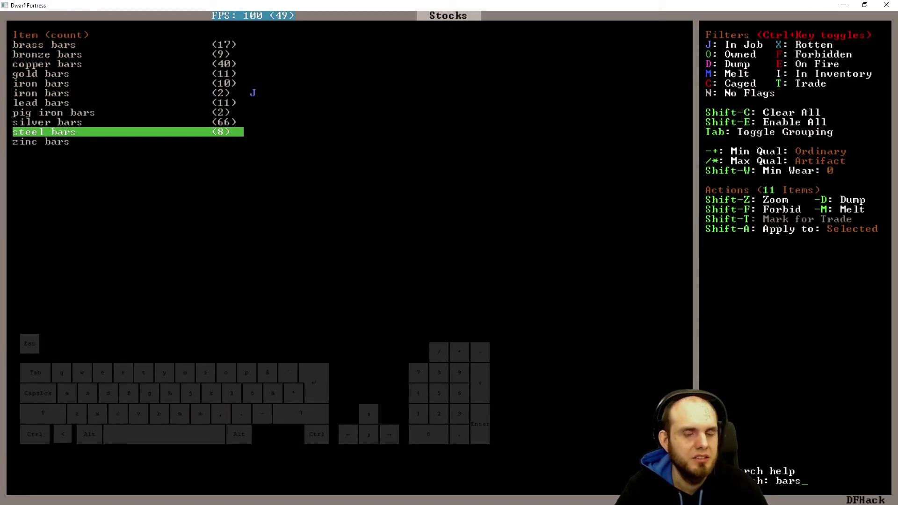
key(Up)
key(Up)
key(Up)
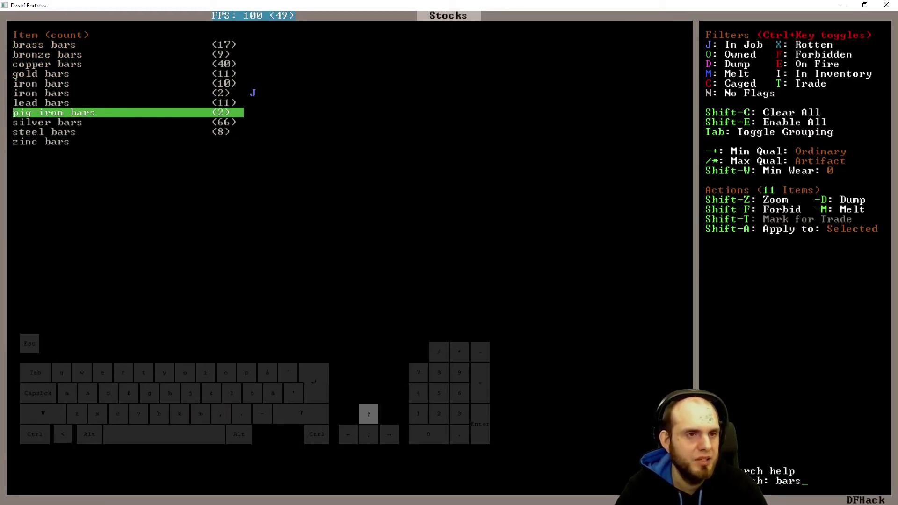
key(Up)
key(Up)
key(Up)
key(Up)
key(Escape)
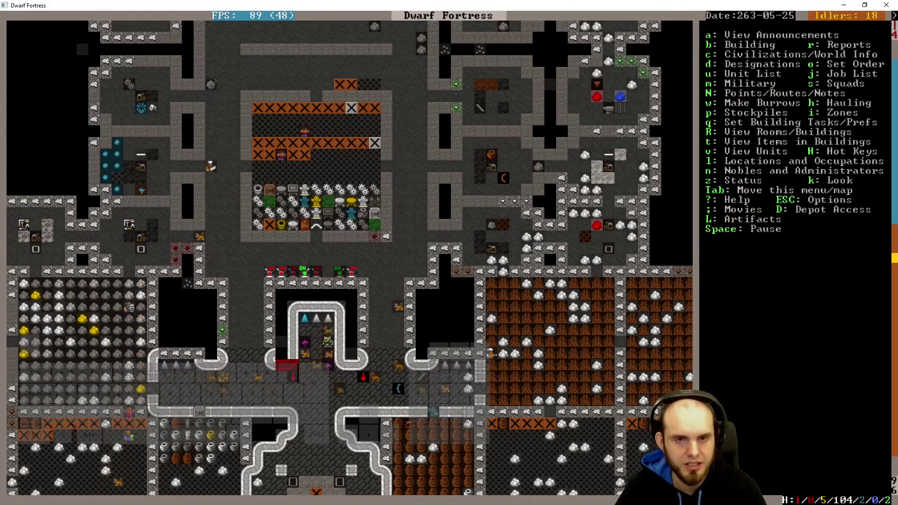
- Queue a bronze spear at the magma forge
key(F1)
key(q)
key(Left)
key(Left)
key(a)
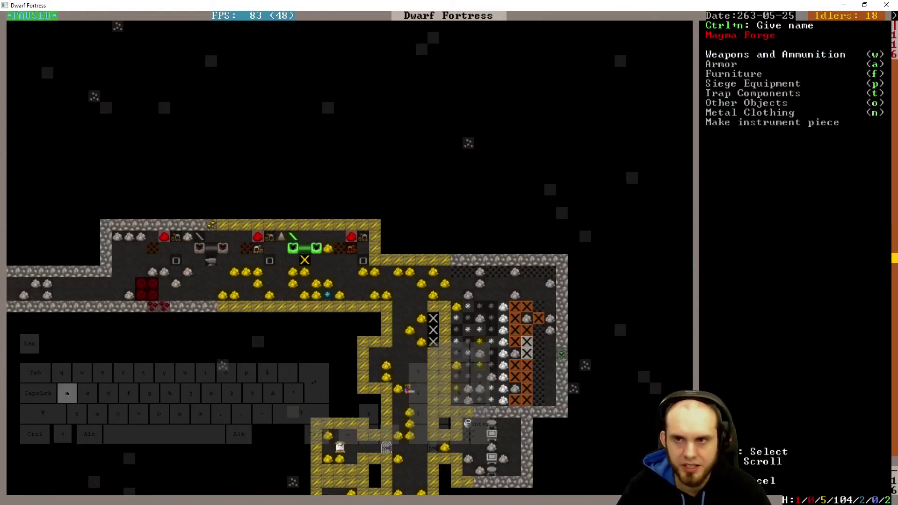
key(w)
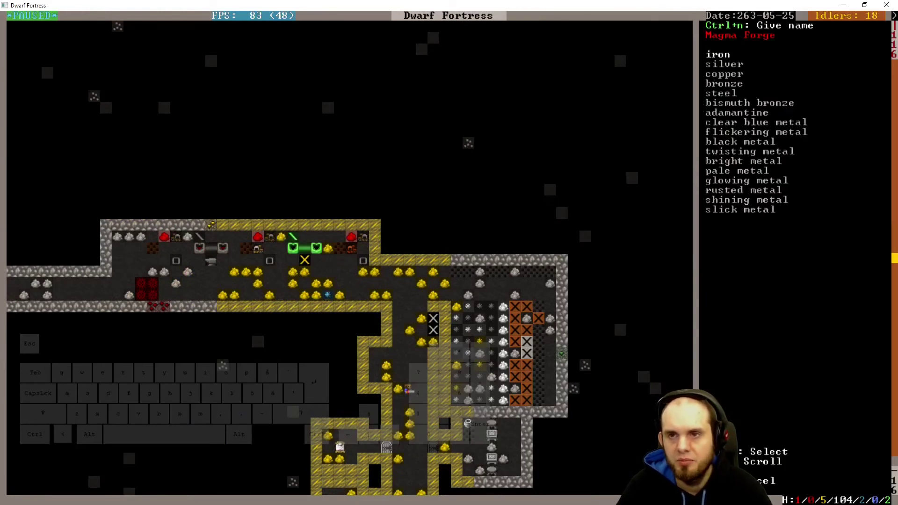
key(Down)
key(Return)
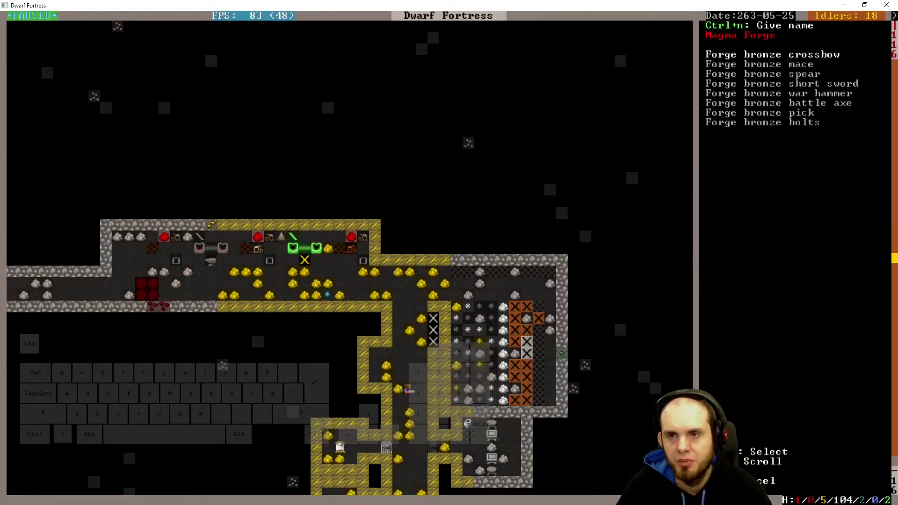
key(Down)
key(Down)
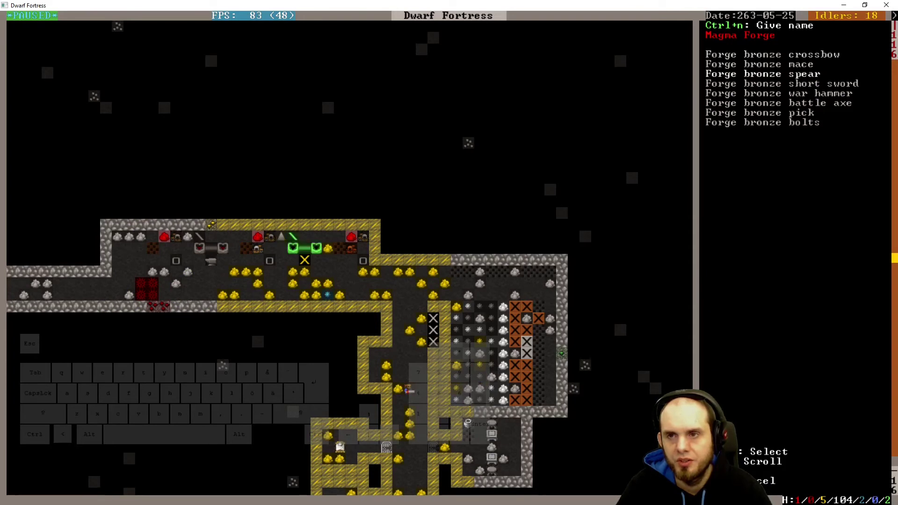
key(Return)
- Queue a steel spear at the magma forge and leave it
key(a)
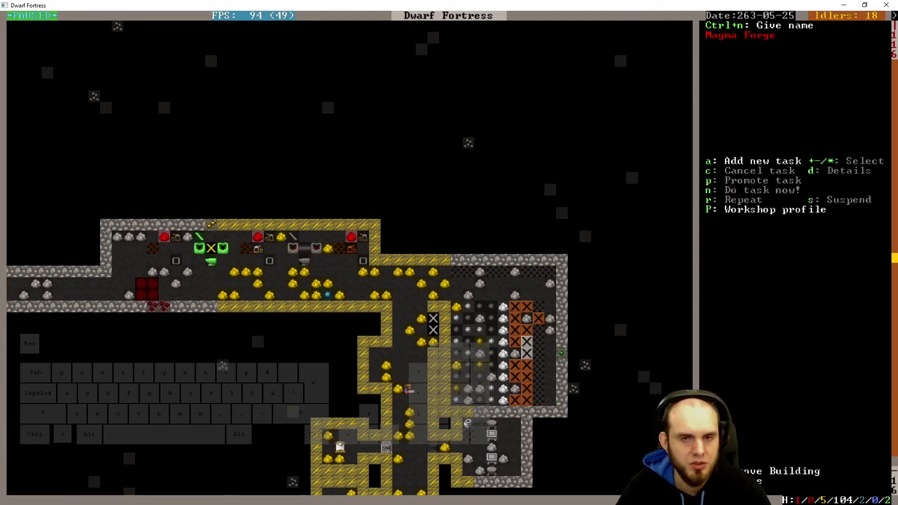
key(Return)
key(f)
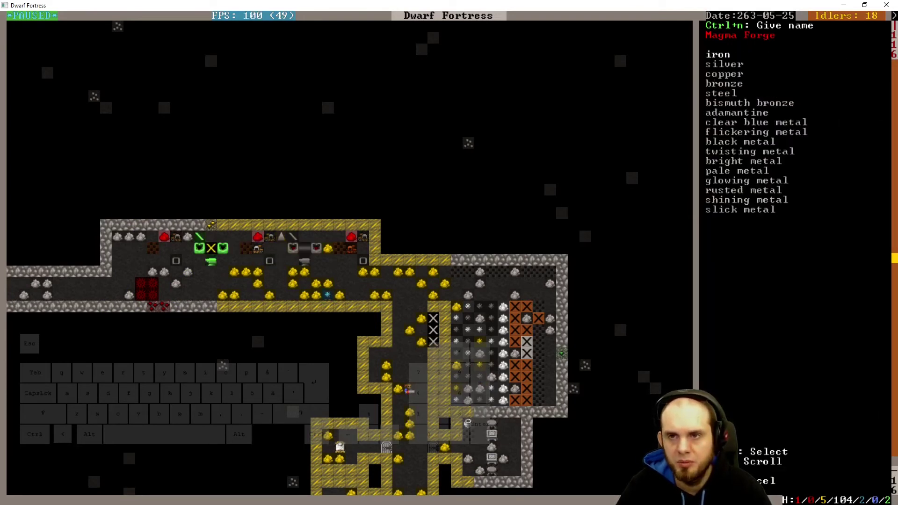
key(Down)
key(Return)
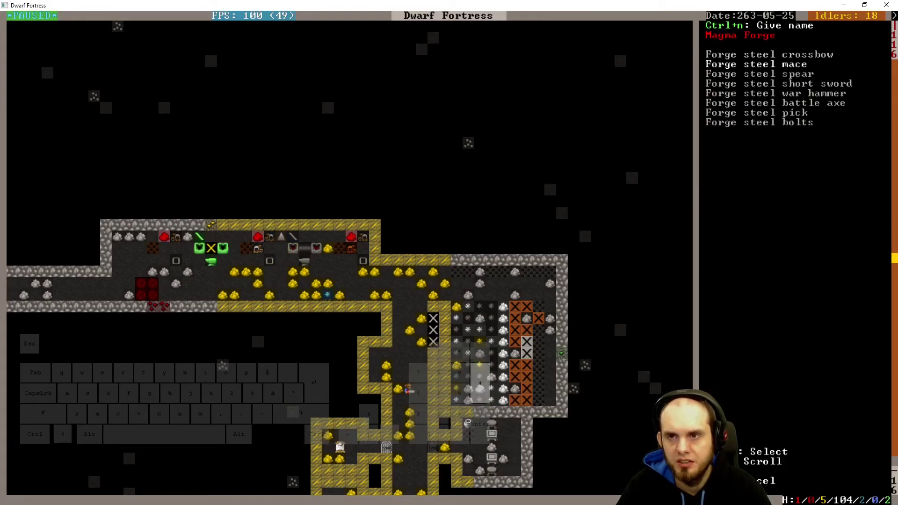
key(Return)
key(Escape)
key(Left)
key(Left)
key(Left)
key(Left)
key(Left)
key(Left)
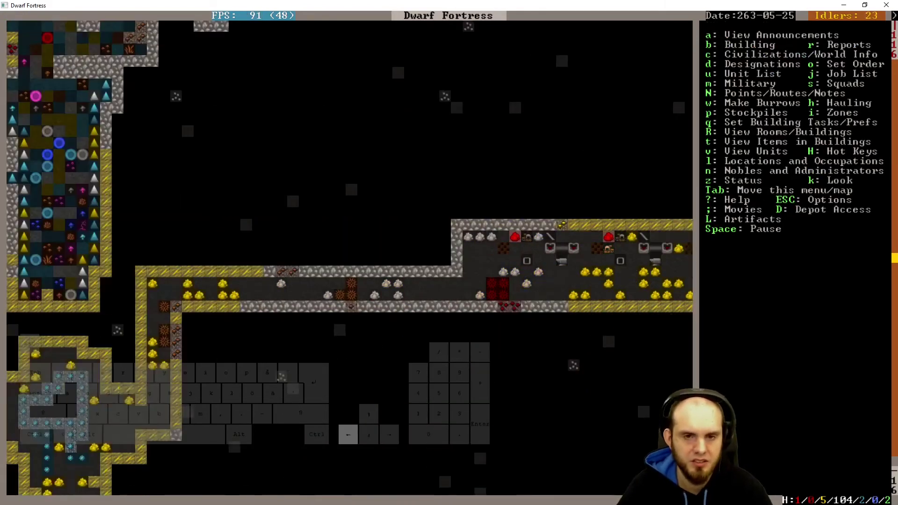
key(Left)
key(Left)
key(Left)
- Inspect the adamantine vein tiles, comparing the fortress and magma levels
key(Down)
key(Down)
key(Down)
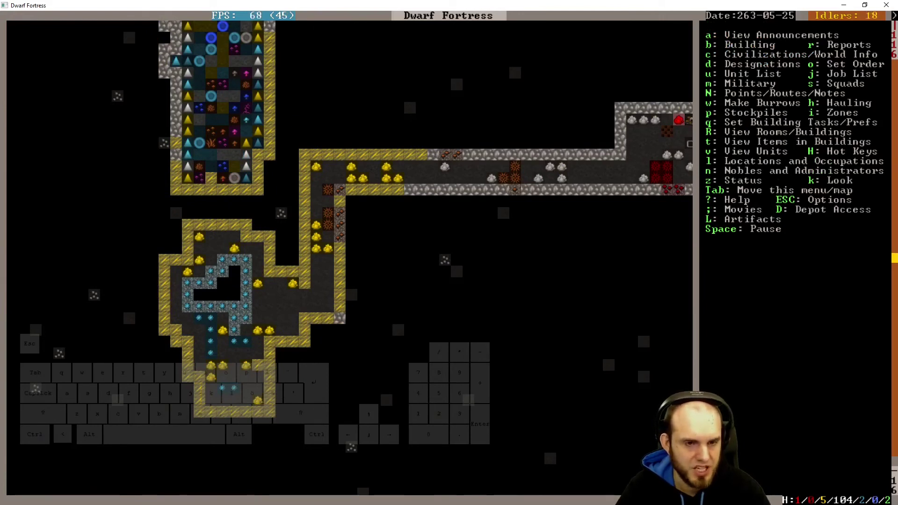
key(k)
key(Left)
key(Left)
key(Left)
key(Down)
key(Down)
key(Down)
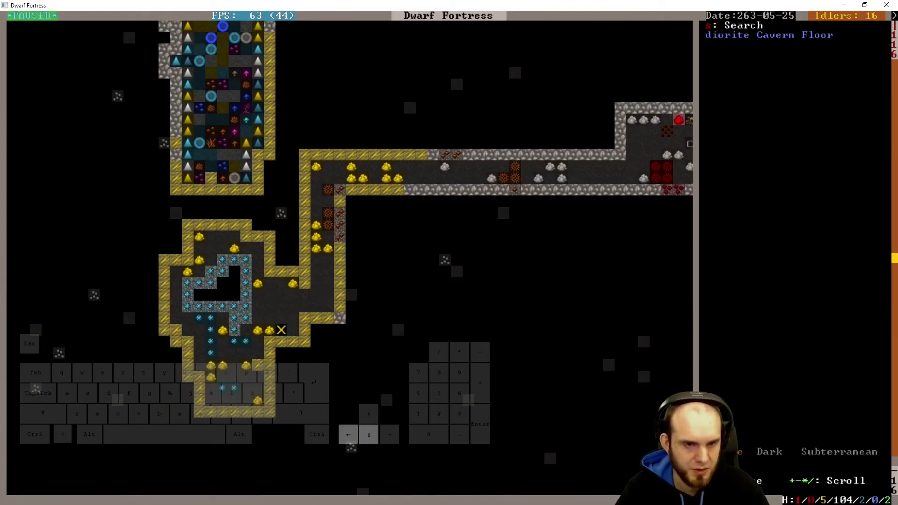
key(shift+period)
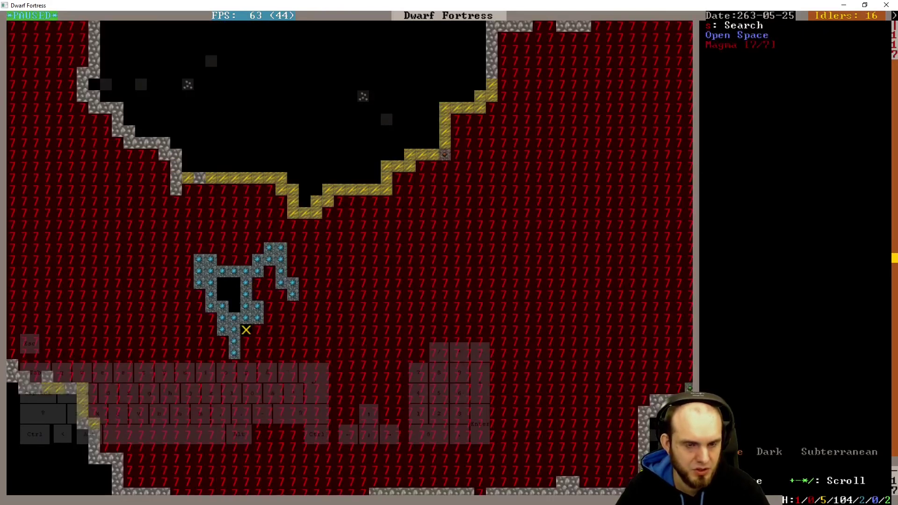
key(shift+comma)
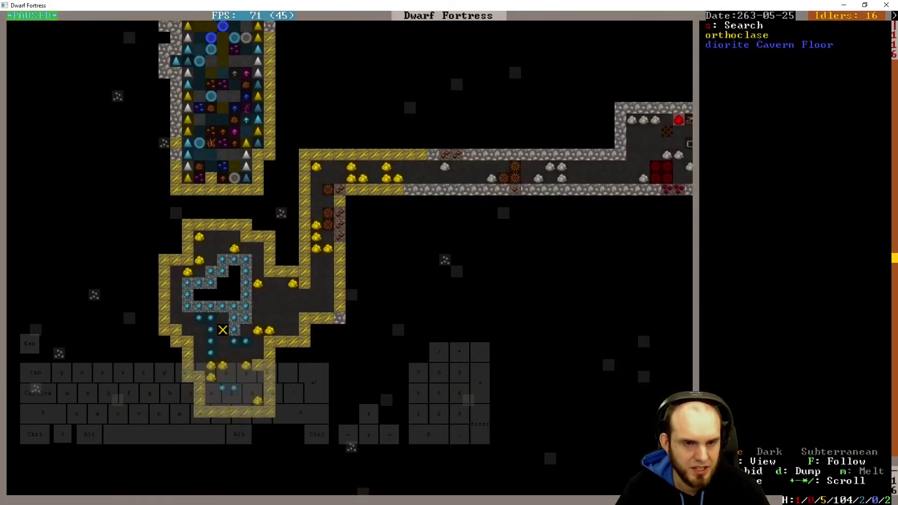
key(shift+period)
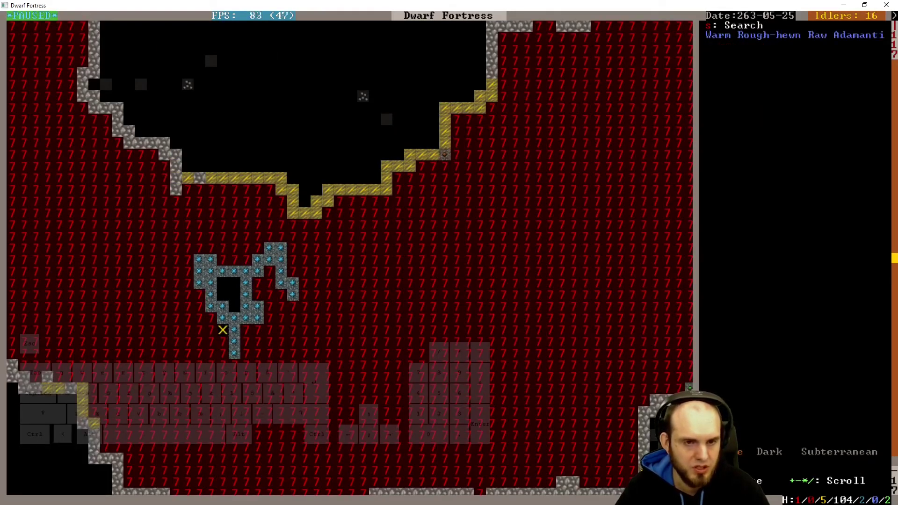
key(shift+comma)
- Recheck nearby adamantine tiles against the magma level, then leave Look mode and pan east
key(Right)
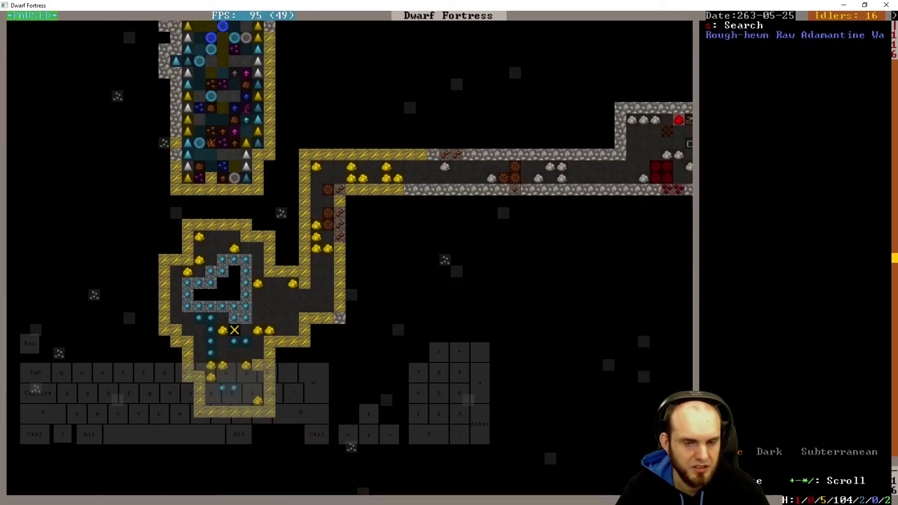
key(Left)
key(shift+period)
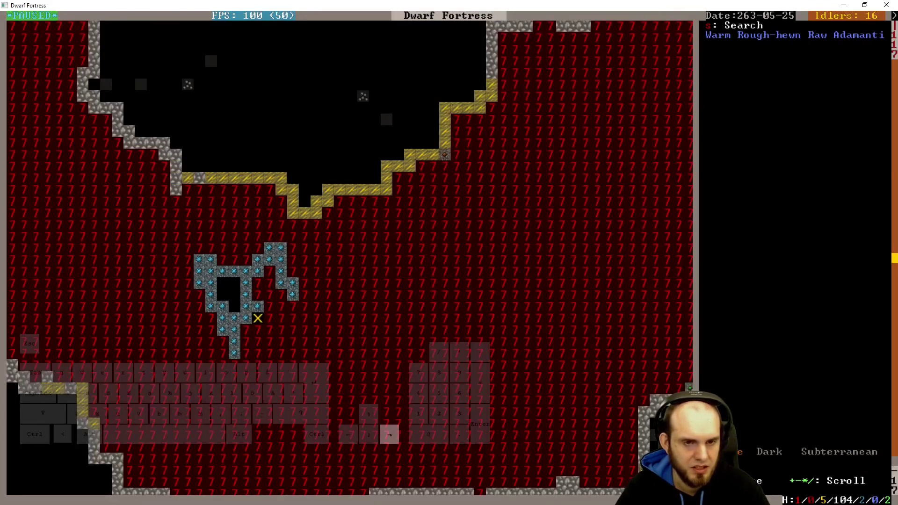
key(shift+comma)
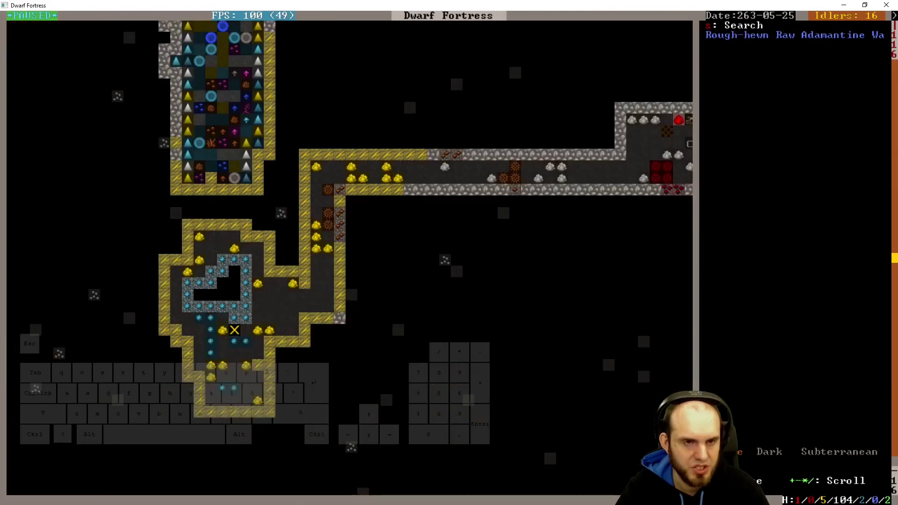
key(Left)
key(Right)
key(Escape)
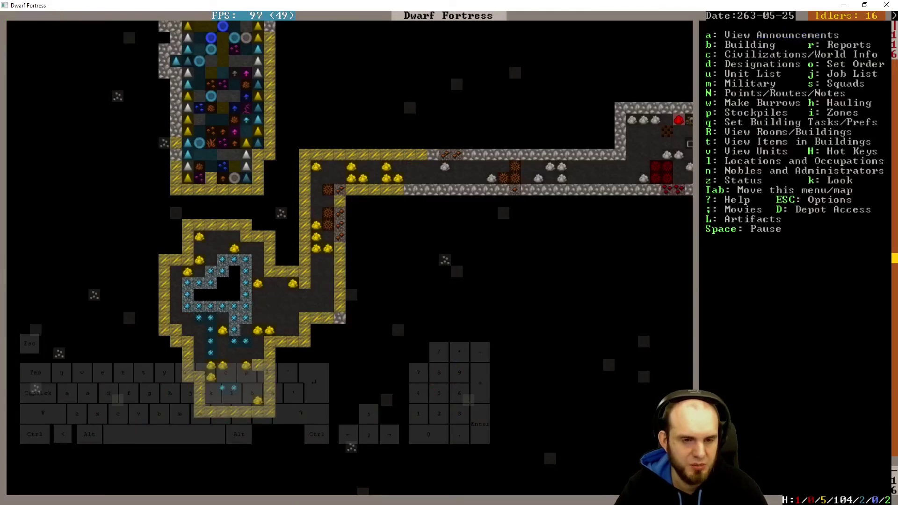
key(shift+Right)
- Move to the tree-filled level, pan around, and read the announcements log
key(shift+comma)
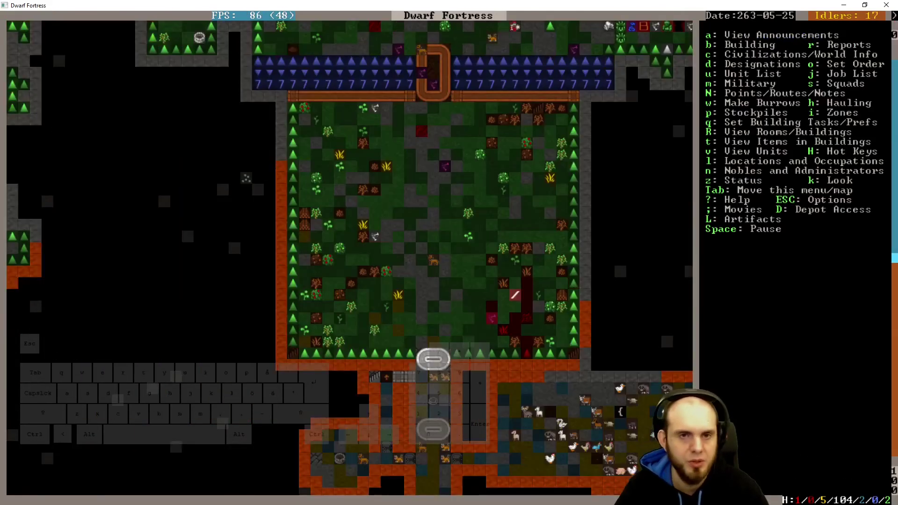
key(shift+Down)
key(shift+Down)
key(shift+Right)
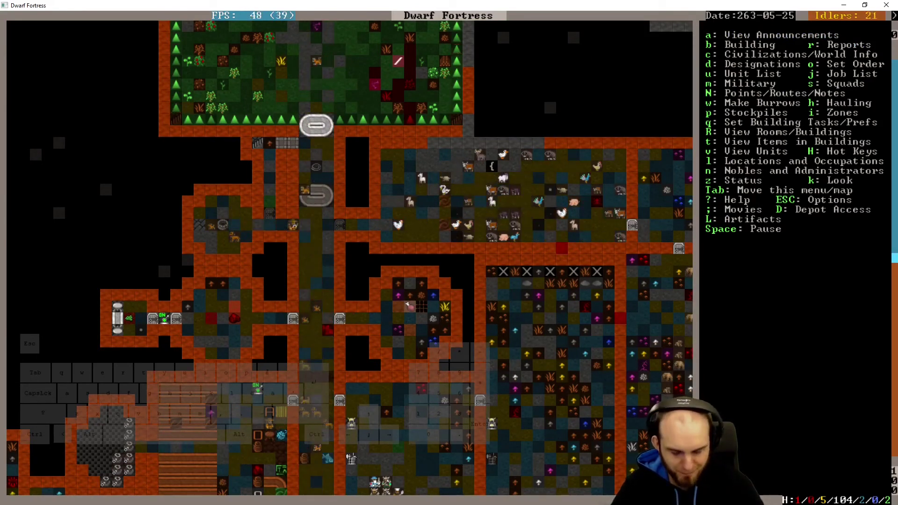
key(shift+Right)
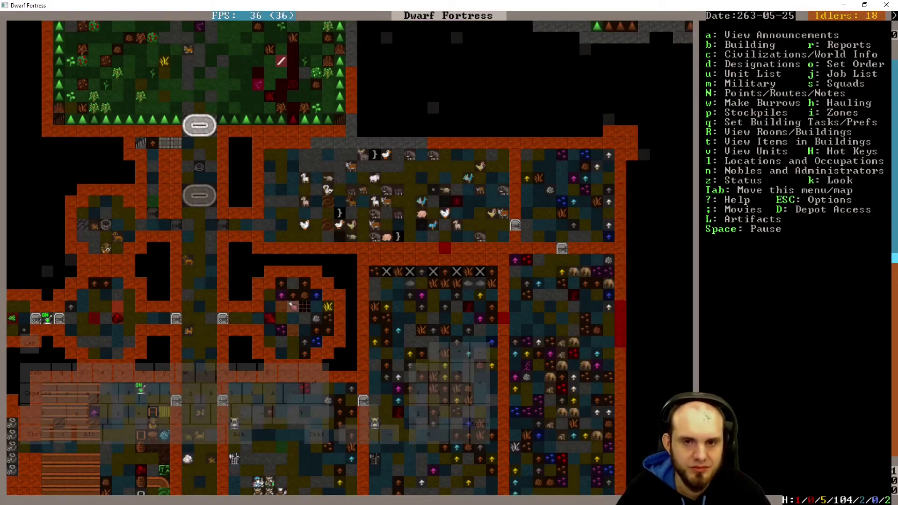
key(shift+Down)
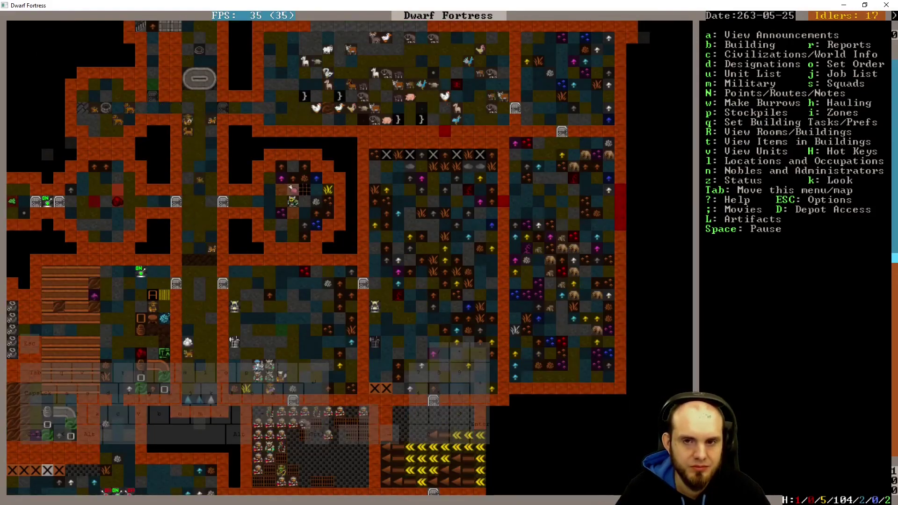
key(a)
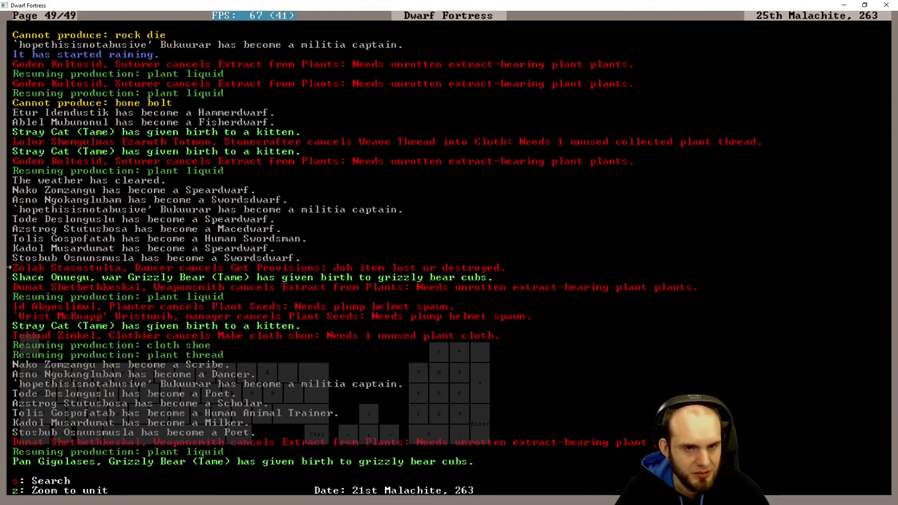
key(Escape)
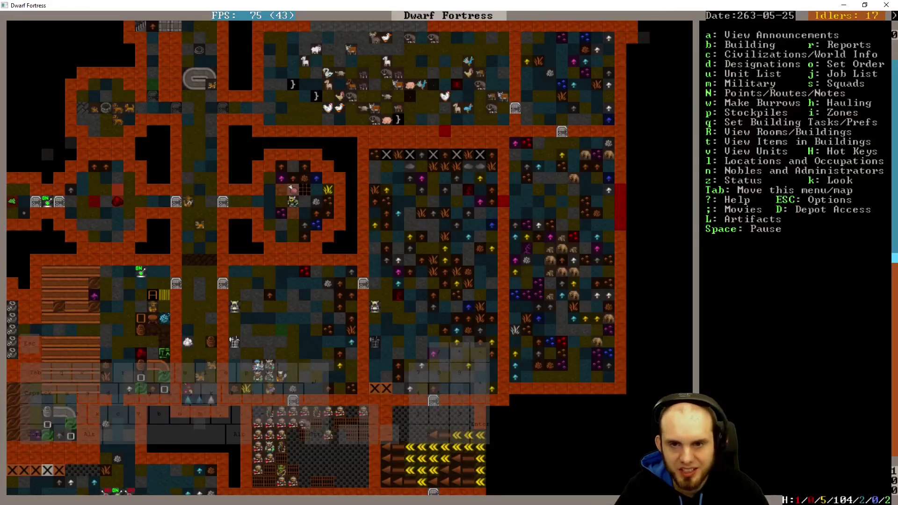
- Inspect the spore tree, tower-cap and bear cub tiles
key(k)
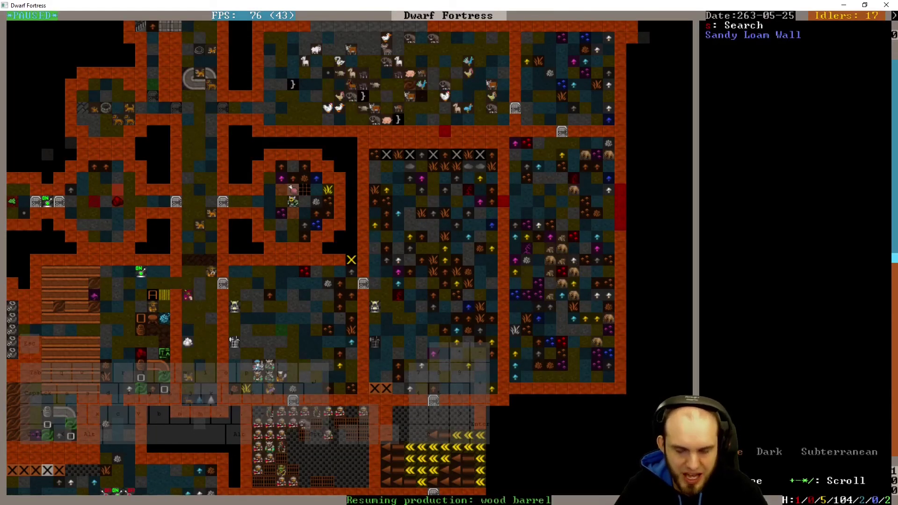
key(Right)
key(Right)
key(Right)
key(Down)
key(Right)
key(Right)
key(Down)
key(Down)
key(Right)
key(Right)
key(Right)
key(Right)
key(Right)
key(Right)
key(Right)
key(Right)
key(Right)
key(Right)
key(Right)
key(Left)
key(Up)
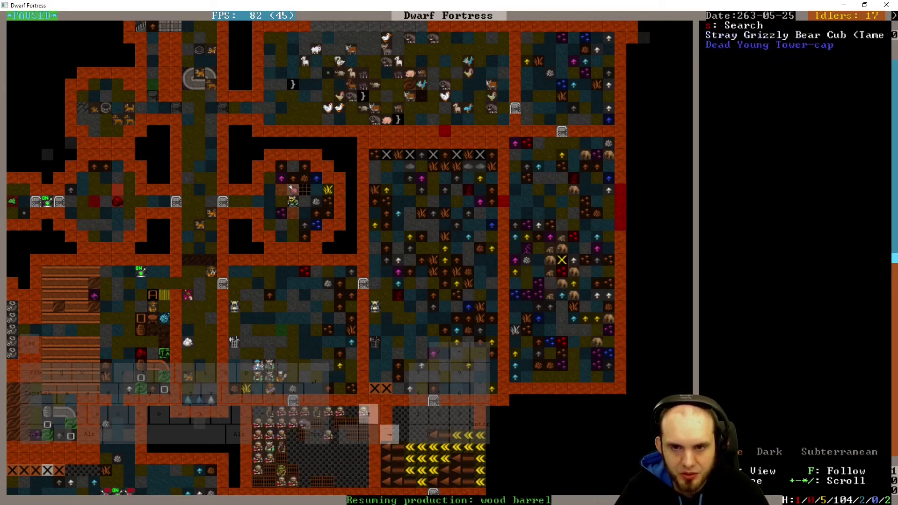
key(Up)
key(Escape)
- Go down to the underground rooms and inspect the farm plot and food stockpile
key(shift+Up)
key(shift+Up)
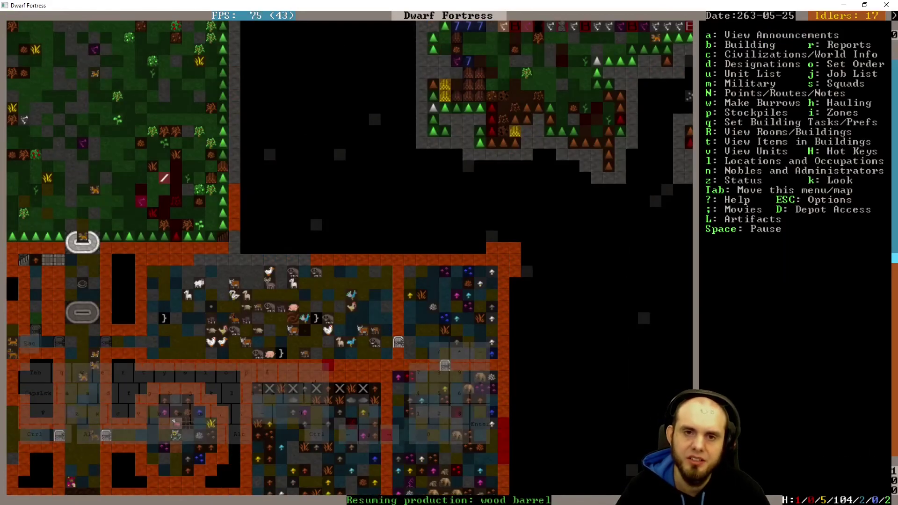
key(shift+Down)
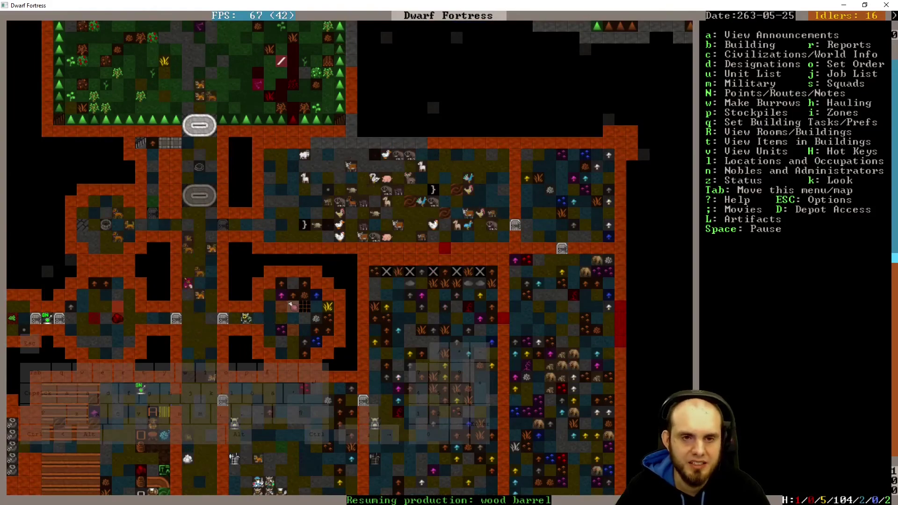
key(less)
key(less)
key(less)
key(greater)
key(greater)
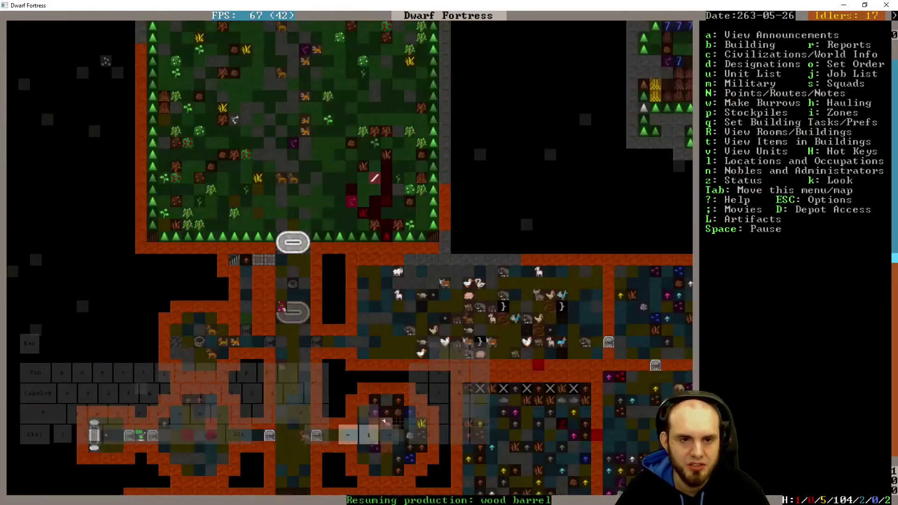
key(greater)
key(greater)
key(q)
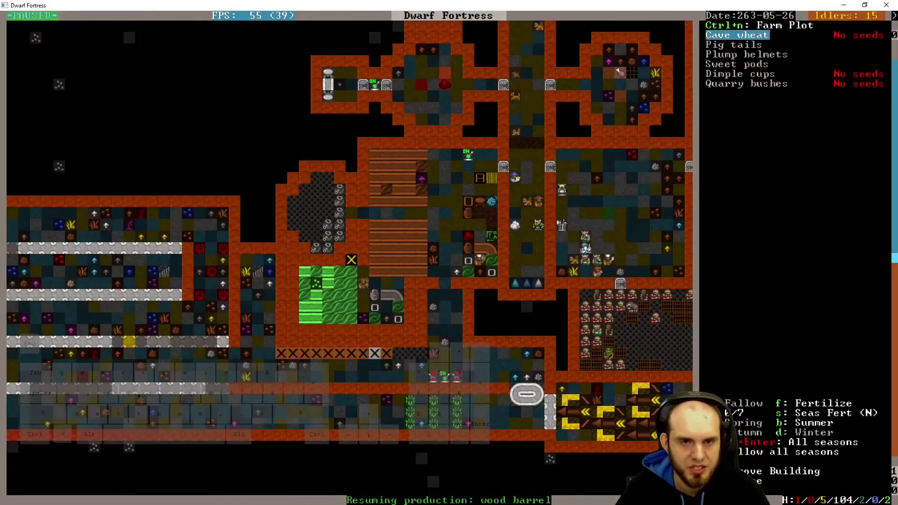
key(Up)
key(Left)
key(Escape)
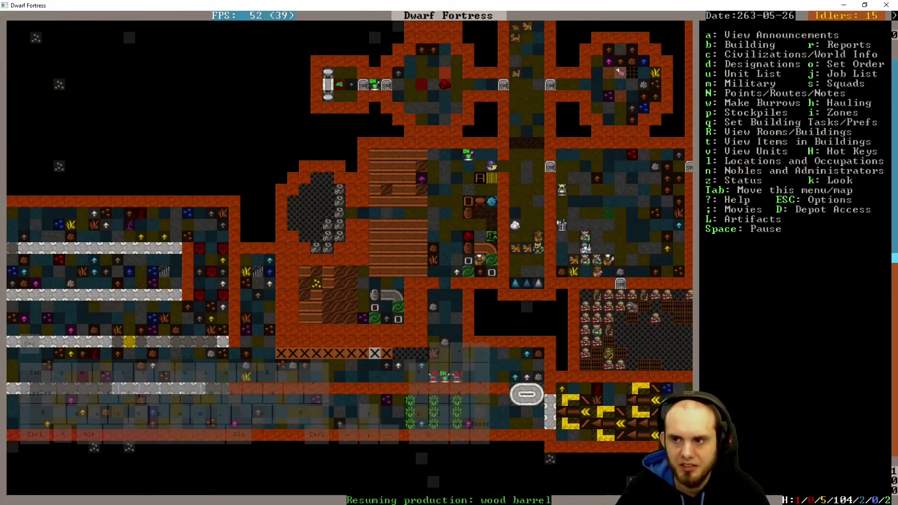
- Pan west toward the stockpiles and view another fortress level
key(shift+Left)
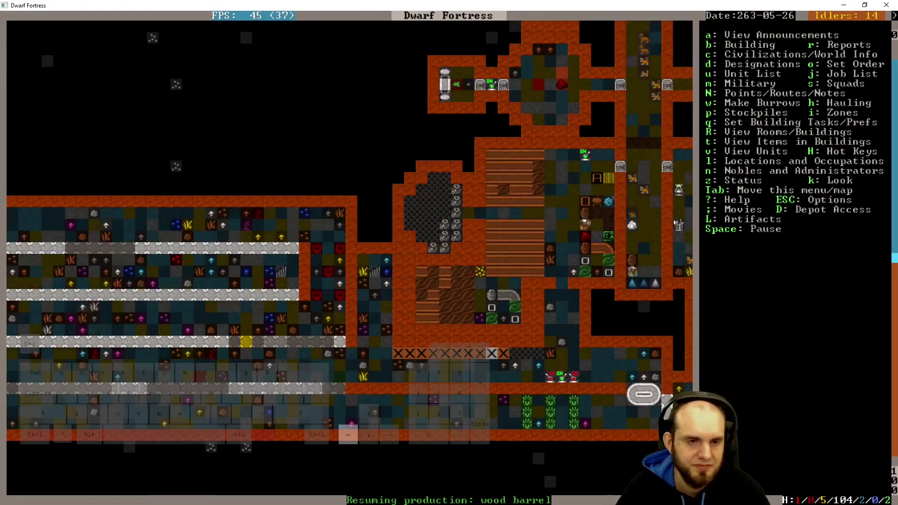
key(shift+Left)
key(shift+Left)
key(shift+Right)
key(less)
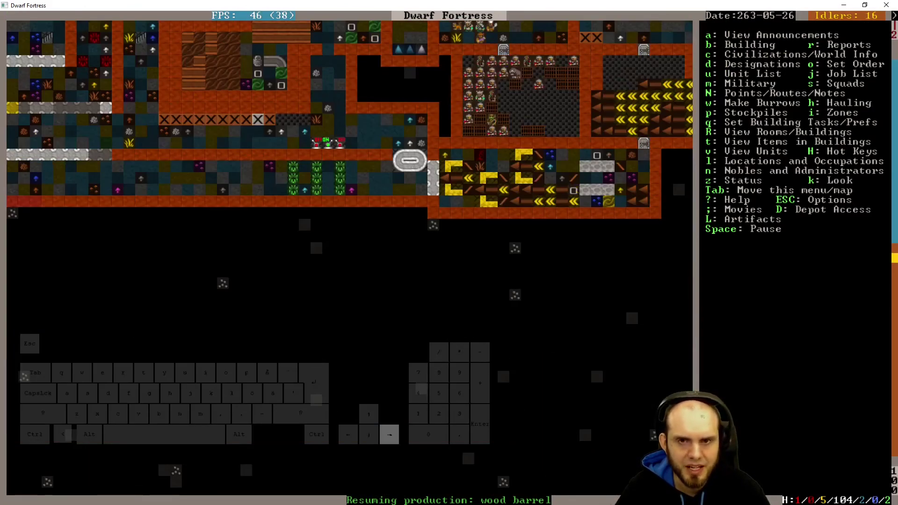
key(shift+Up)
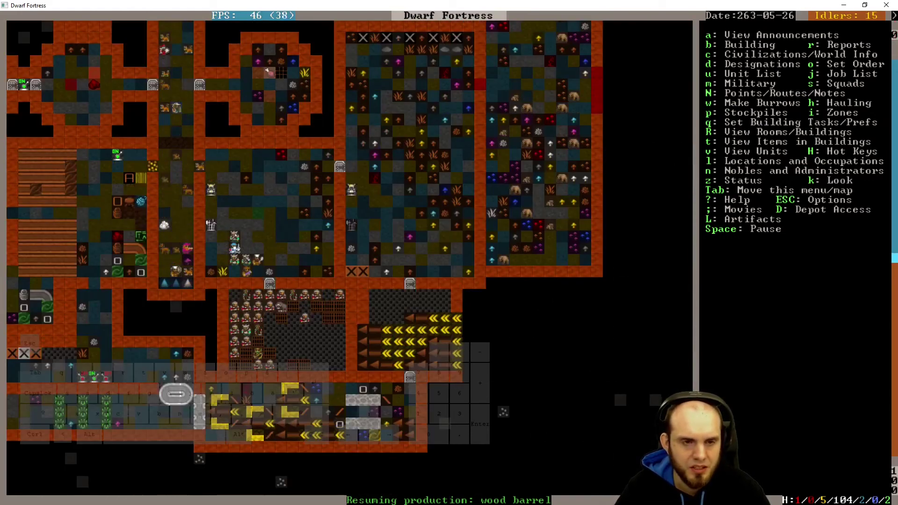
key(shift+Left)
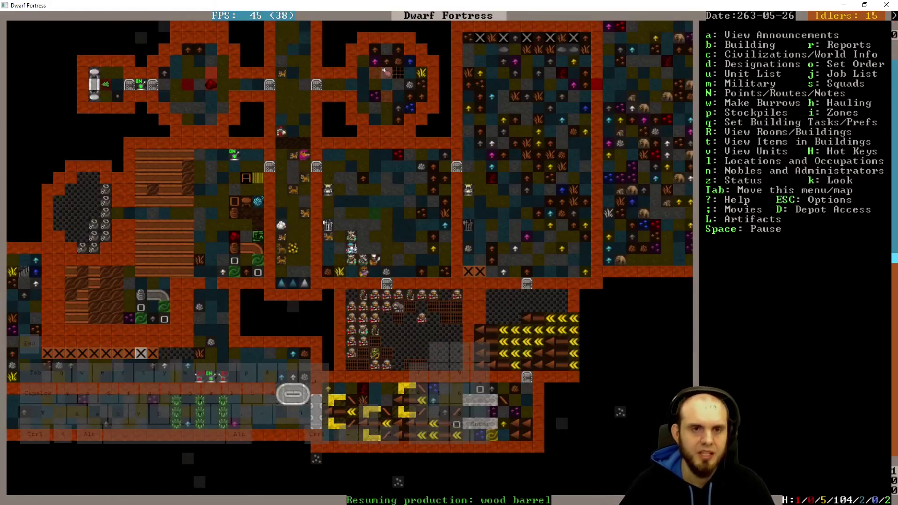
- Review the squads' military skills in Dwarf Therapist after reloading dwarf data
key(alt+Tab)
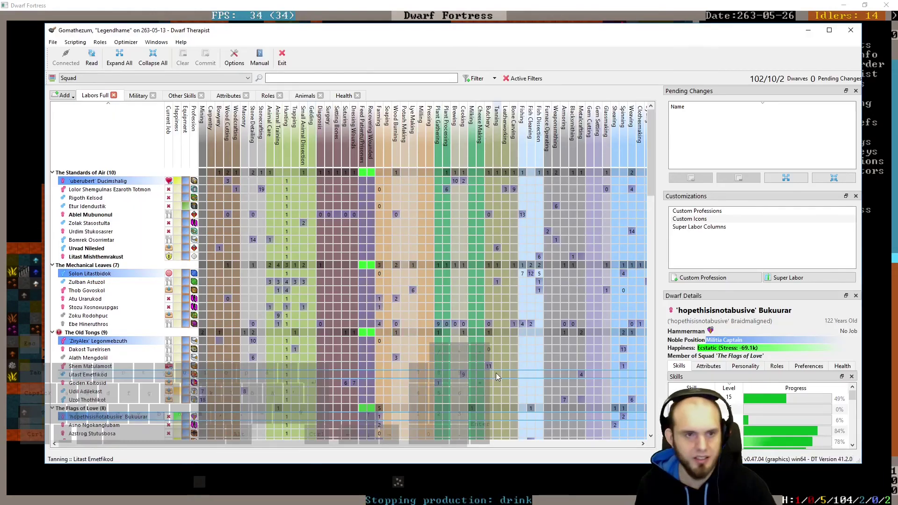
scroll(145, 334, down, 1)
scroll(153, 341, down, 2)
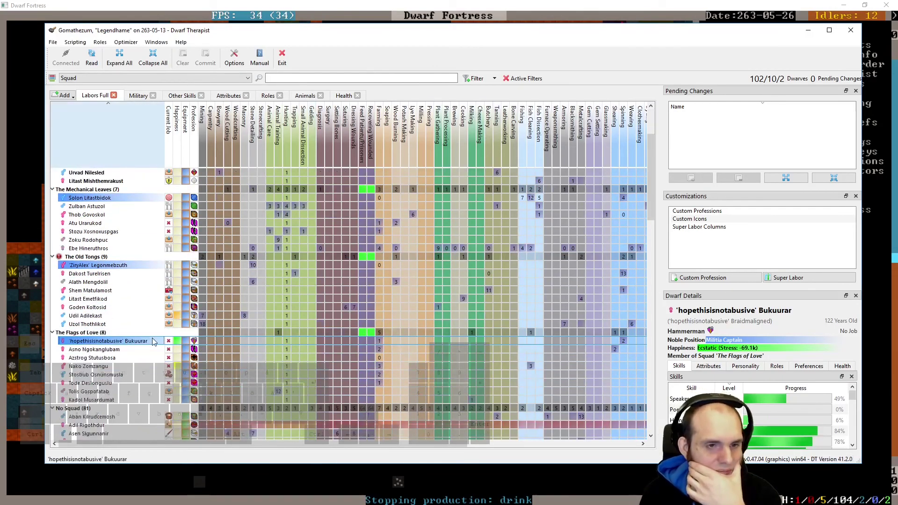
mouse_move(108, 342)
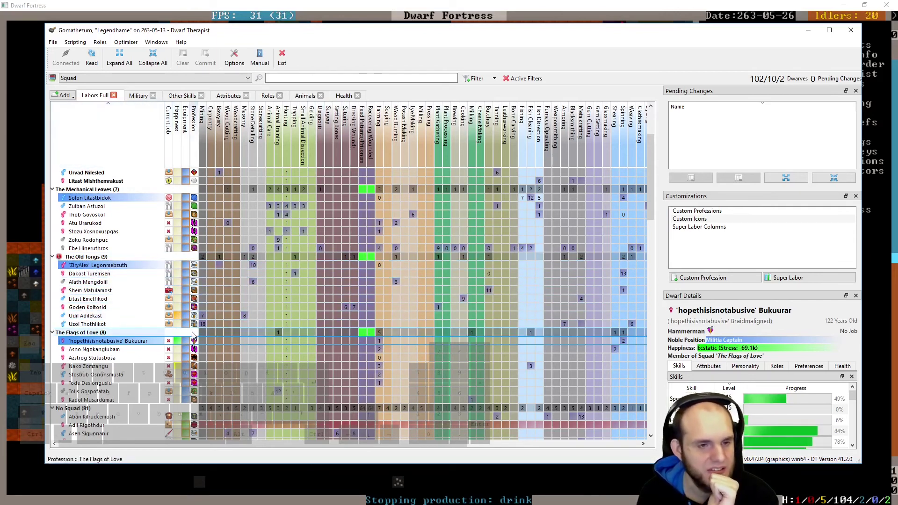
scroll(99, 349, down, 1)
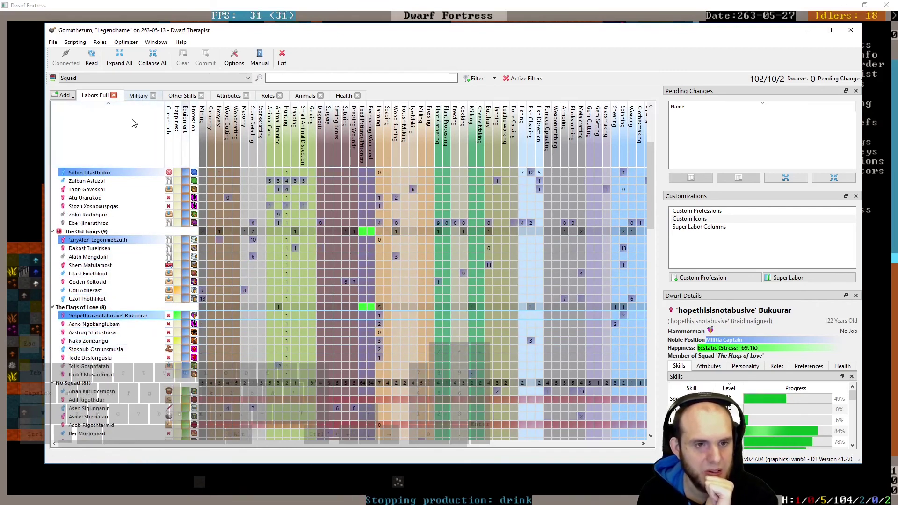
click(138, 95)
scroll(99, 302, down, 1)
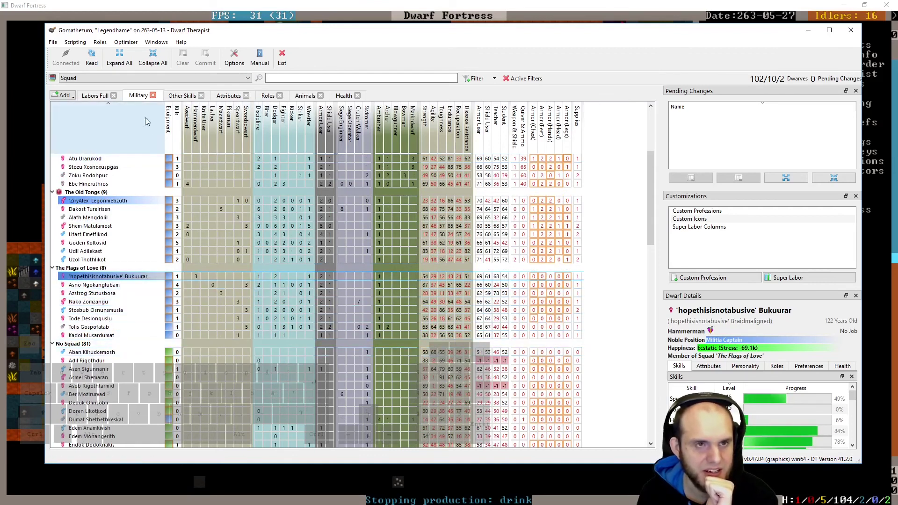
click(92, 60)
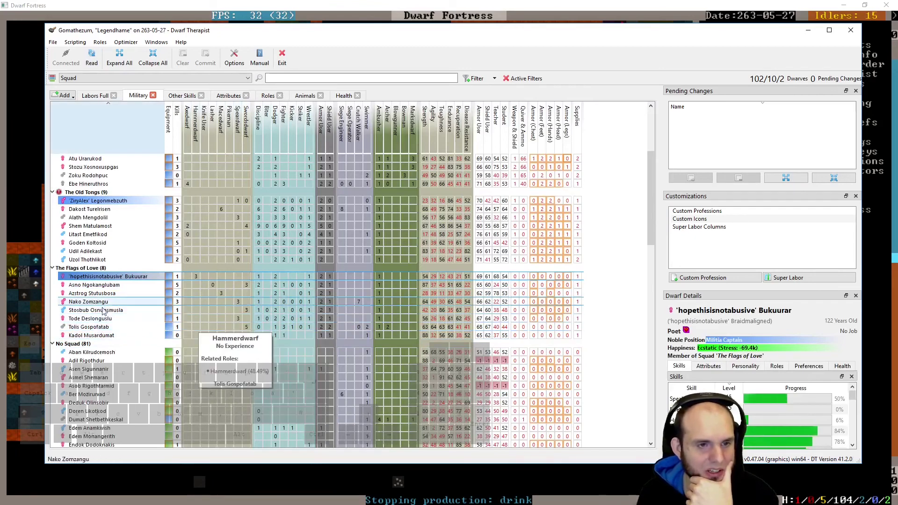
click(98, 95)
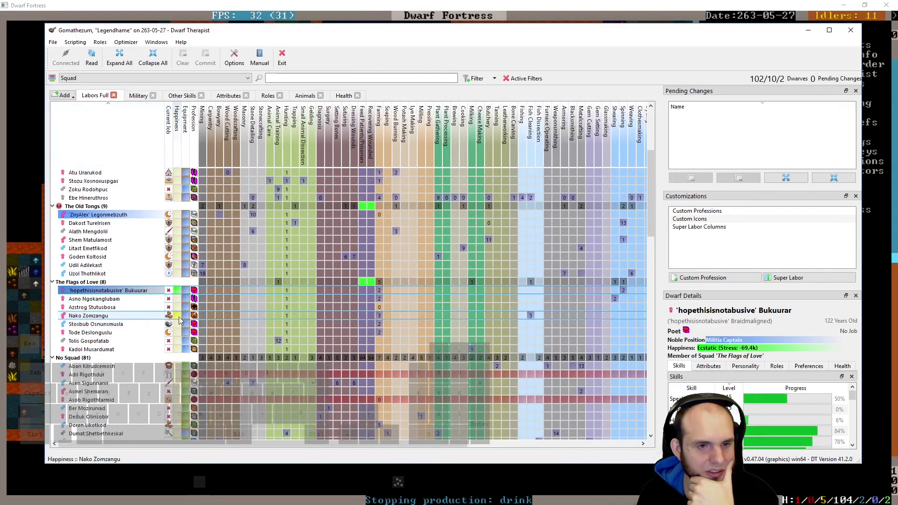
- Check the dwarves' health overview, then bring Dwarf Fortress back to the front
click(343, 96)
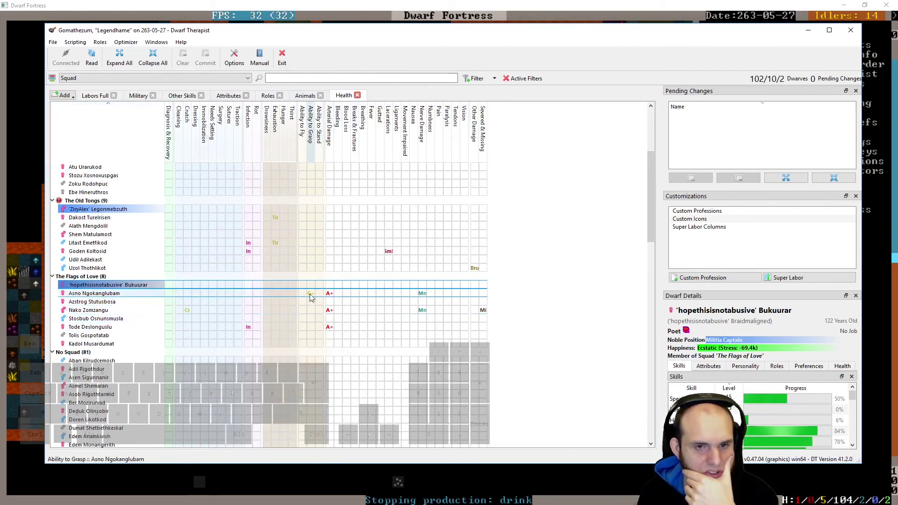
mouse_move(311, 293)
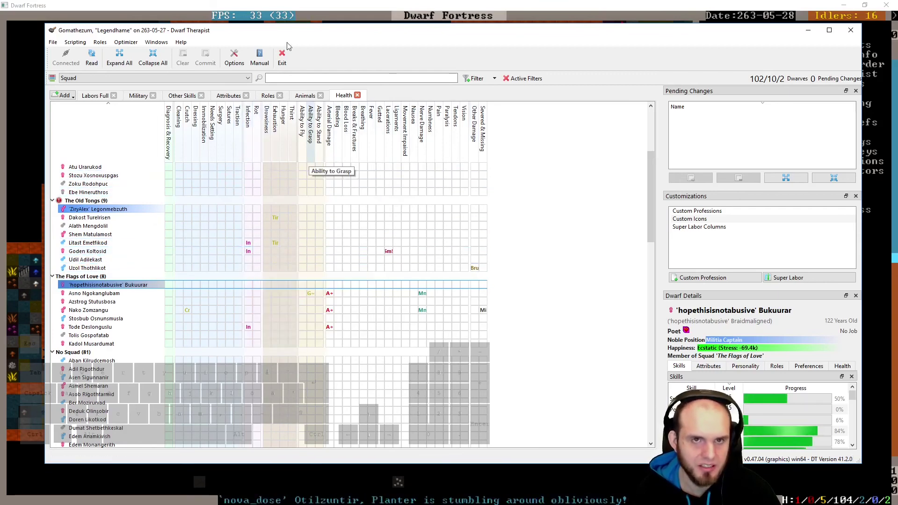
drag(310, 32, 303, 33)
click(319, 15)
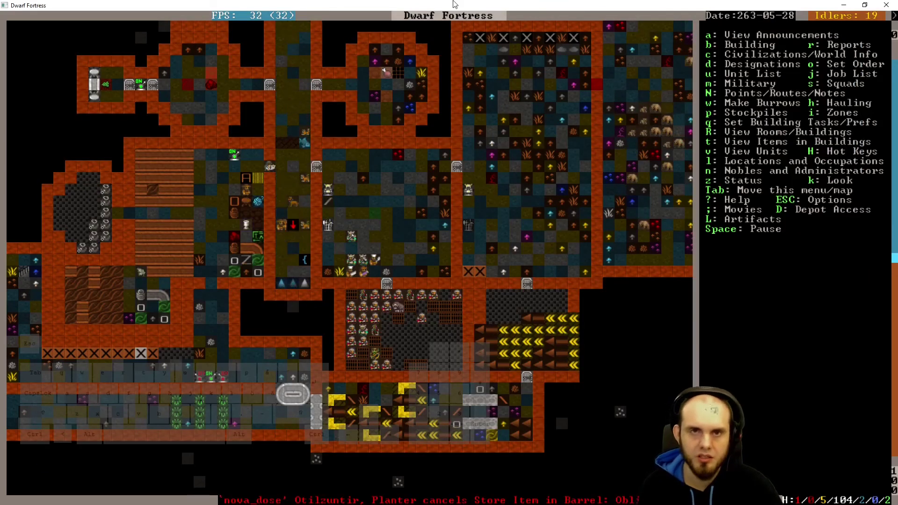
key(z)
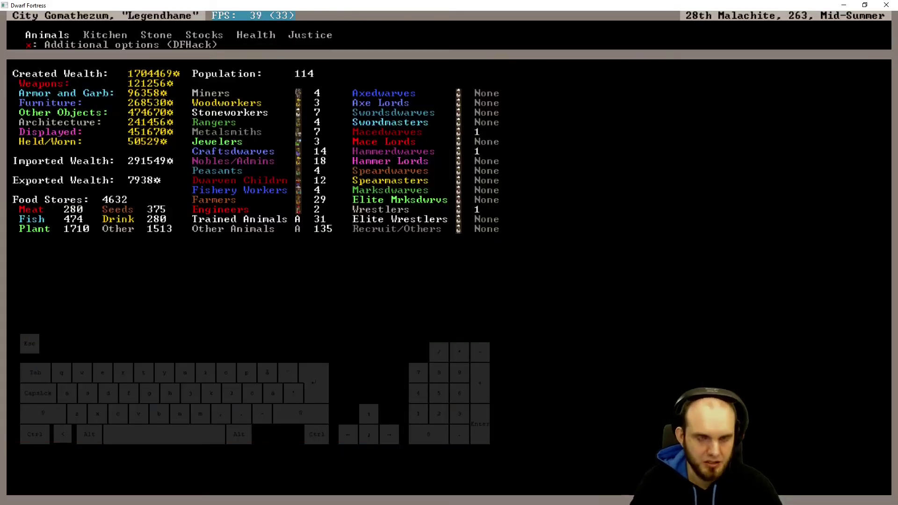
key(Right)
key(Right)
key(Right)
key(Return)
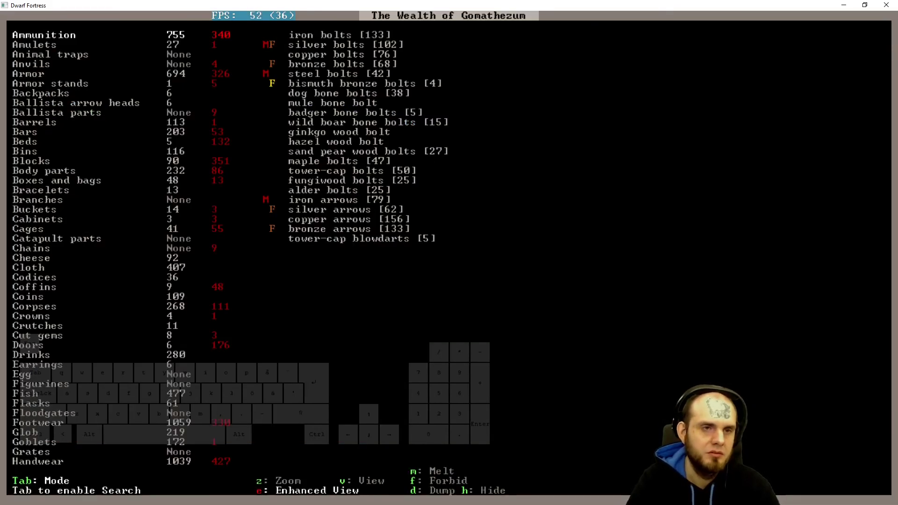
text(zsoa)
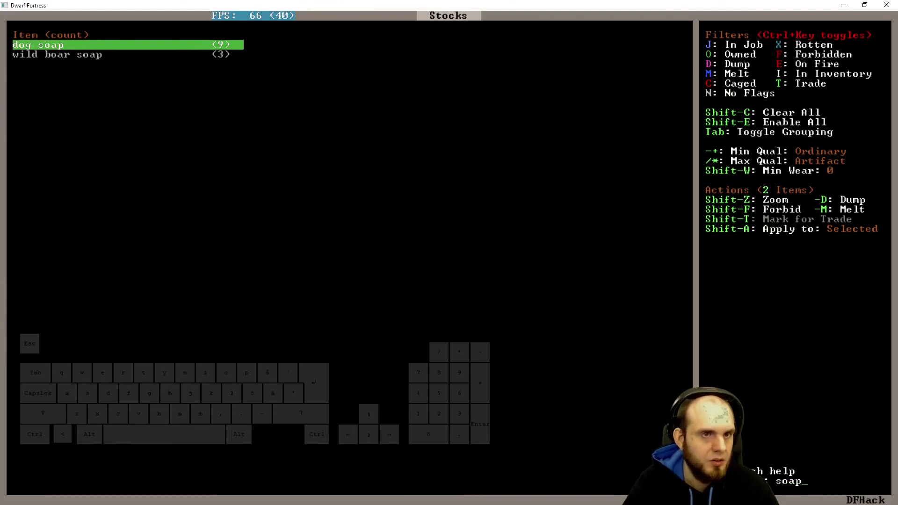
key(Down)
key(Escape)
key(Escape)
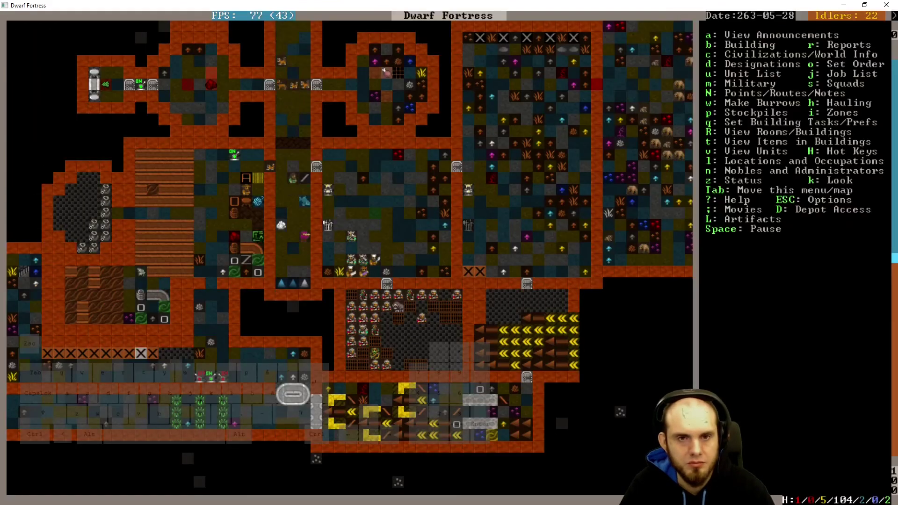
- Go to the workshop level and inspect the wood furnace's tasks
key(greater)
key(greater)
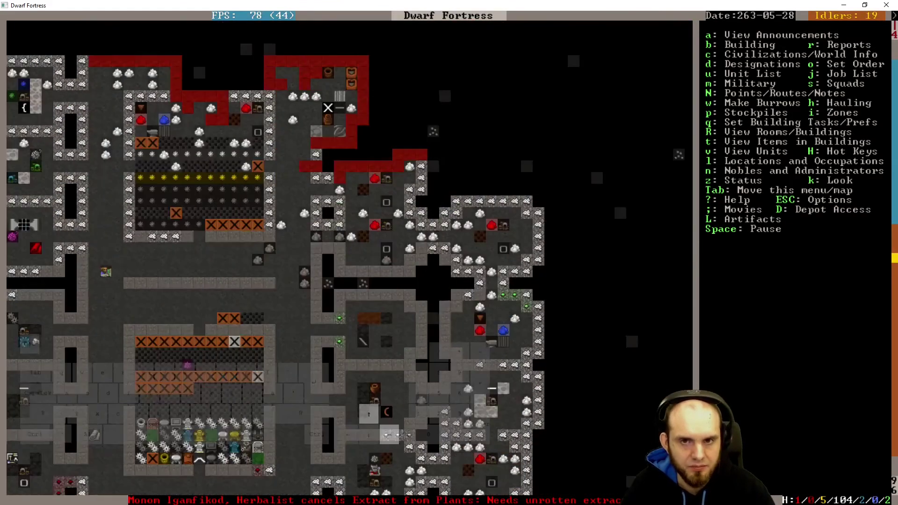
key(Up)
key(q)
key(Right)
key(Right)
key(Up)
key(Up)
key(Up)
key(Up)
key(Up)
key(Up)
key(Down)
key(Down)
- Inspect the ashery's lye task and the soap maker's workshop
key(Up)
key(Up)
key(Up)
key(Left)
key(Left)
key(Left)
key(Left)
key(Up)
key(Up)
key(Up)
key(Up)
key(Up)
key(Up)
key(Right)
key(Up)
key(Up)
key(Right)
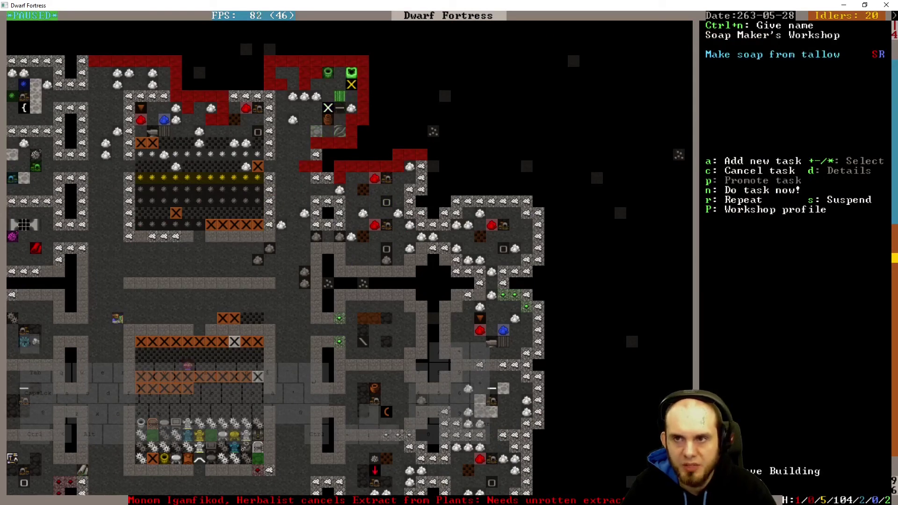
key(Escape)
- Check the fortress status overview, then return the map view to the workshops
key(shift+Down)
key(shift+Left)
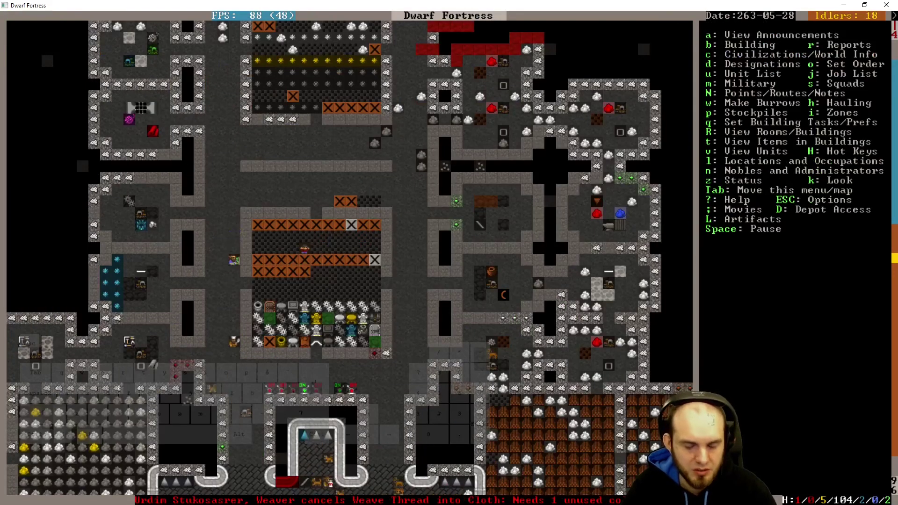
key(z)
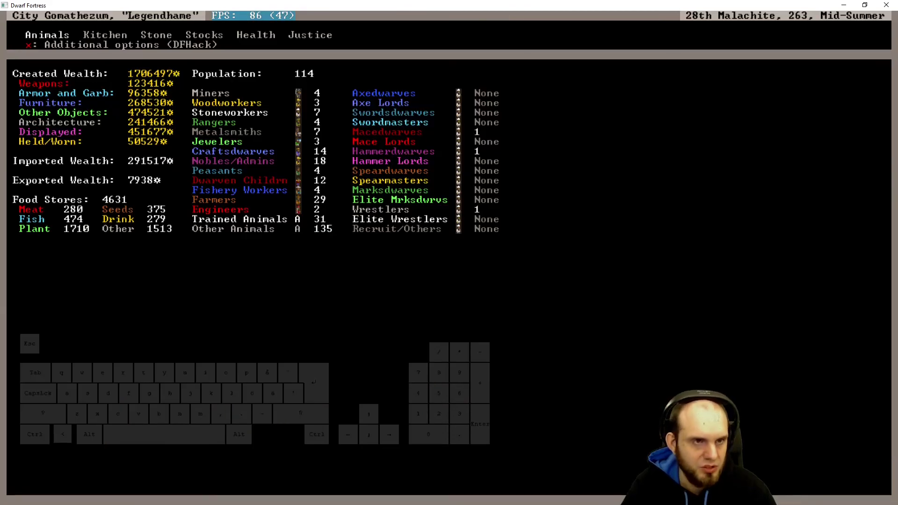
key(Escape)
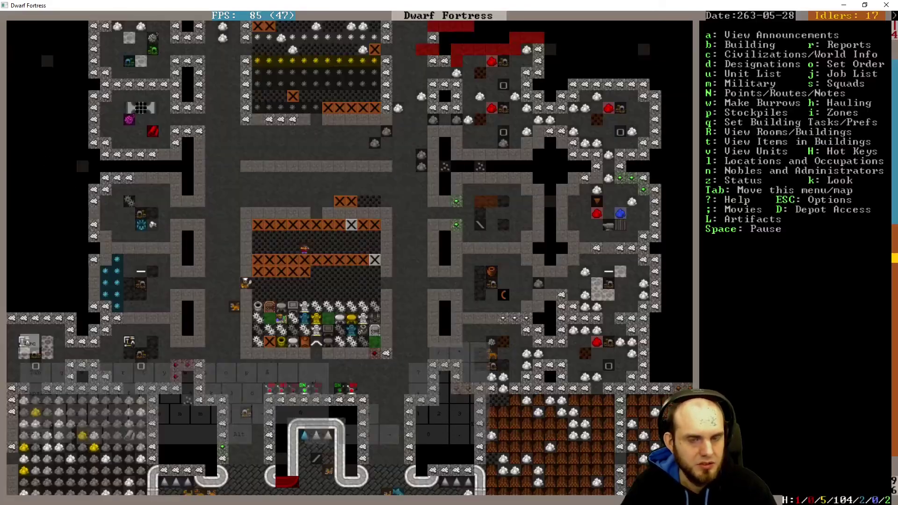
key(shift+Up)
key(shift+Right)
key(shift+Down)
key(shift+Up)
- Inspect the soap maker's workshop, the ashery and the wood furnace in turn
key(q)
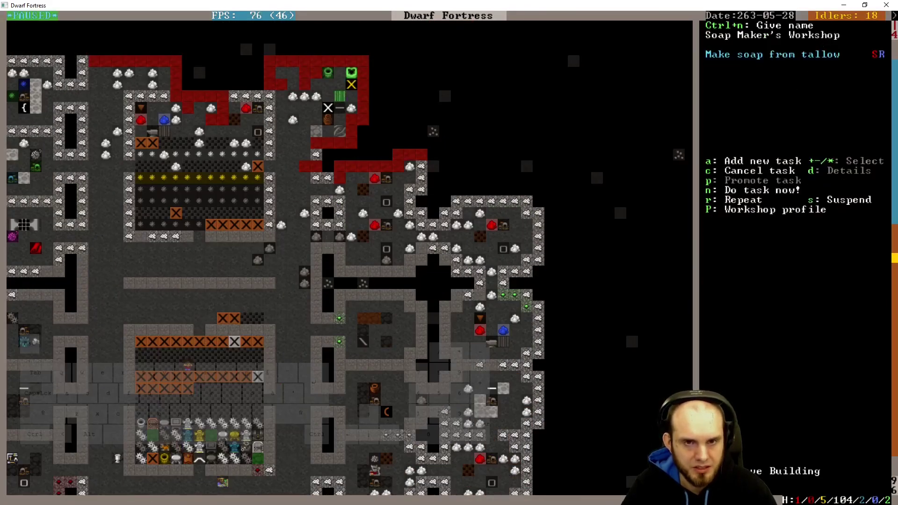
key(Right)
key(Right)
key(Down)
key(Down)
key(Down)
key(Down)
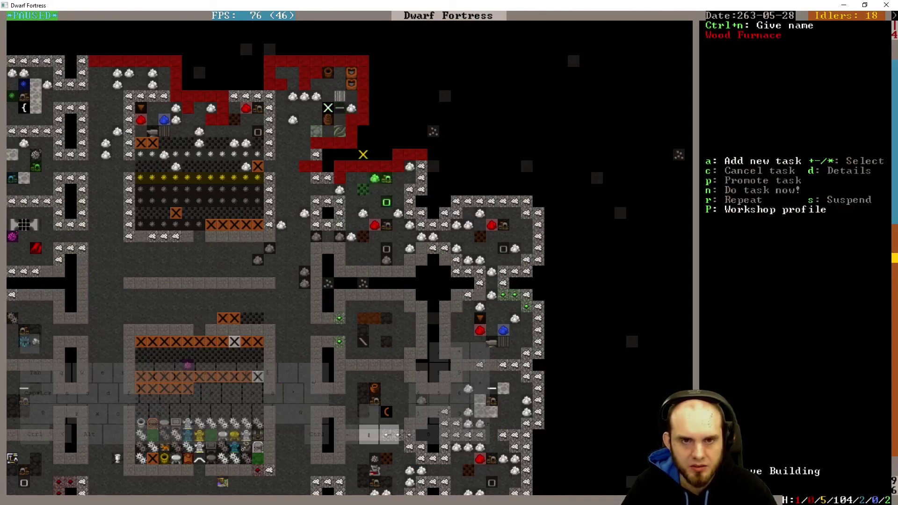
key(Down)
key(Down)
key(Down)
key(Down)
key(Down)
key(Down)
key(Down)
- Add a Make Ash task to the wood furnace, check its ash constraints, then remove it
key(a)
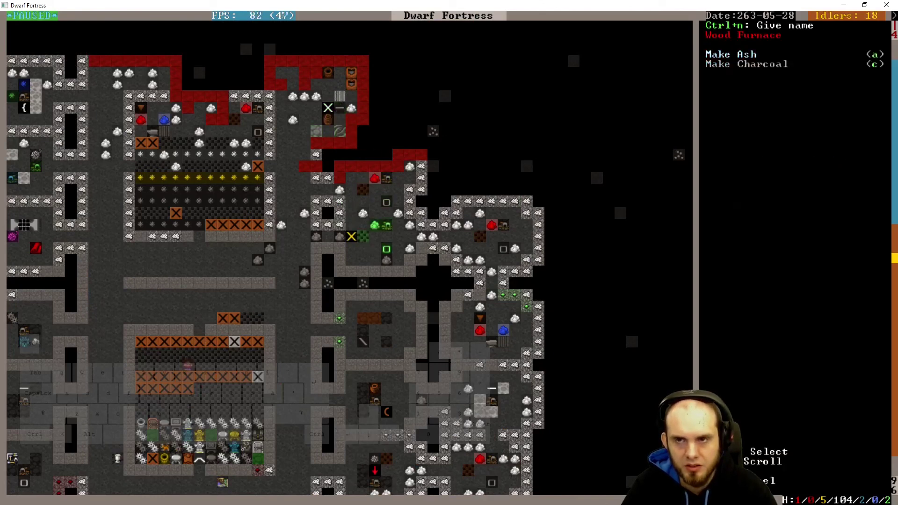
key(a)
key(alt+w)
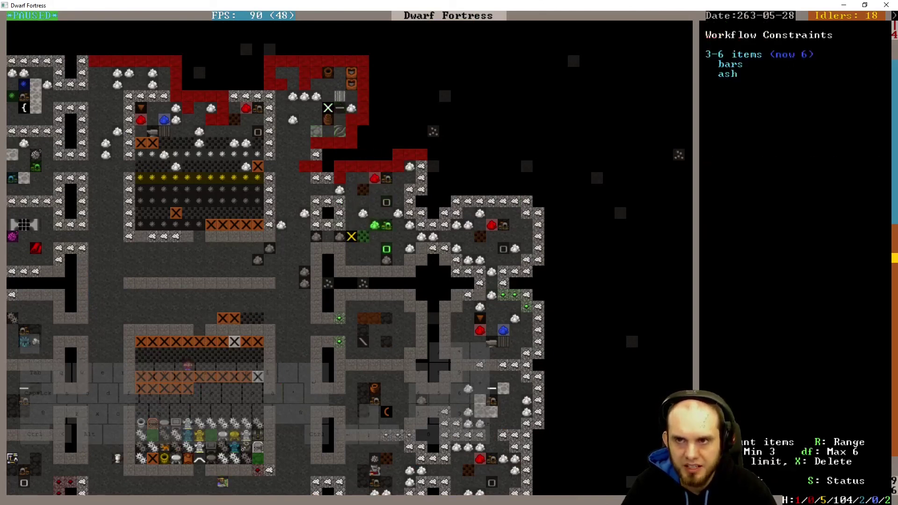
key(Escape)
key(c)
- Review the workflow constraints of the ashery and the soap maker's workshop
key(Up)
key(Up)
key(Up)
key(Up)
key(Up)
key(Up)
key(Right)
key(Up)
key(Up)
key(Up)
key(Left)
key(Left)
key(Left)
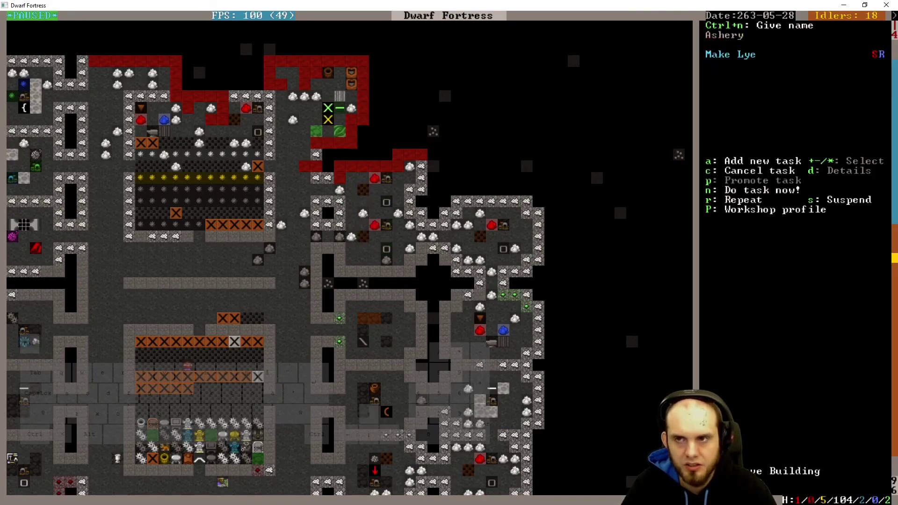
key(alt+w)
key(Escape)
key(Up)
key(Right)
key(alt+w)
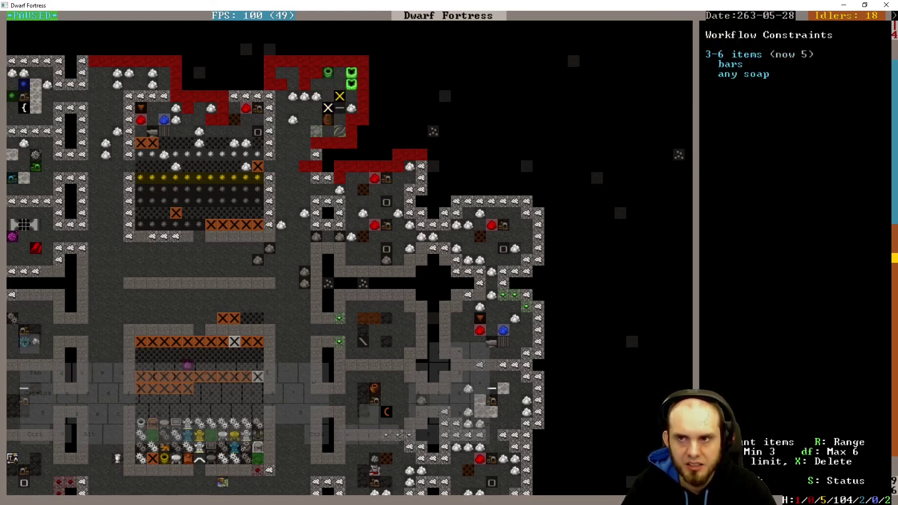
key(Escape)
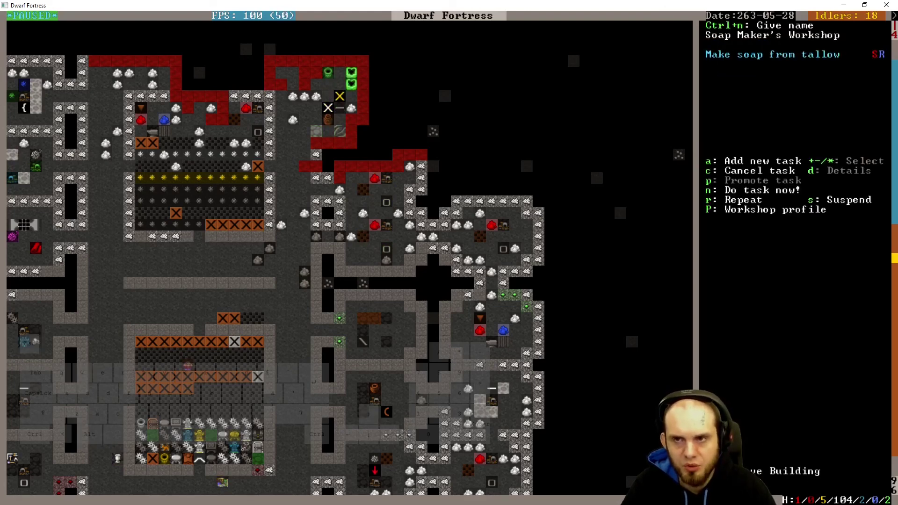
- Change the soap workflow constraint from 3–6 to 10–15 and leave the workshop
key(alt+w)
key(shift+r)
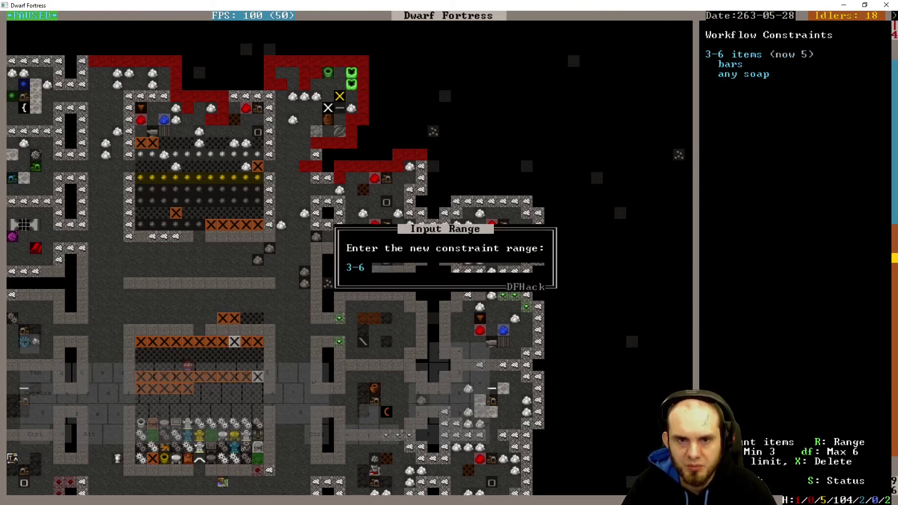
key(BackSpace)
key(BackSpace)
key(BackSpace)
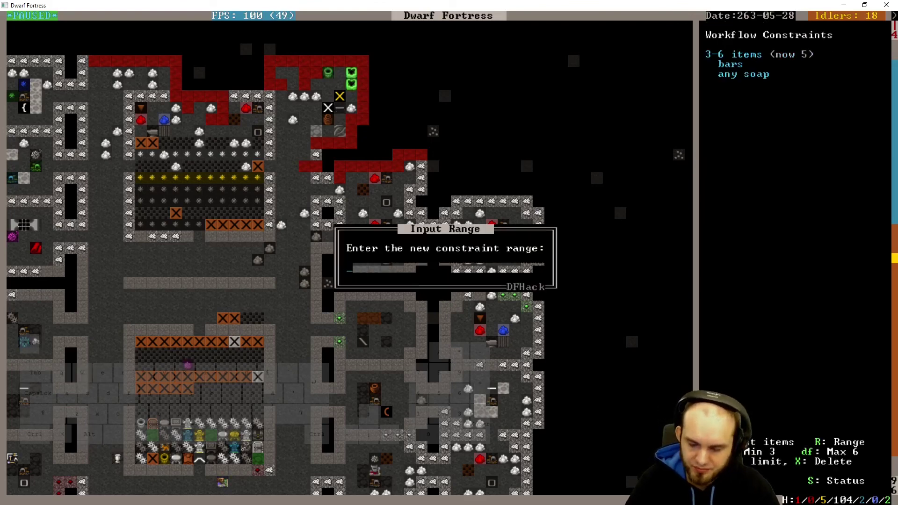
text(10-15)
key(Return)
key(Escape)
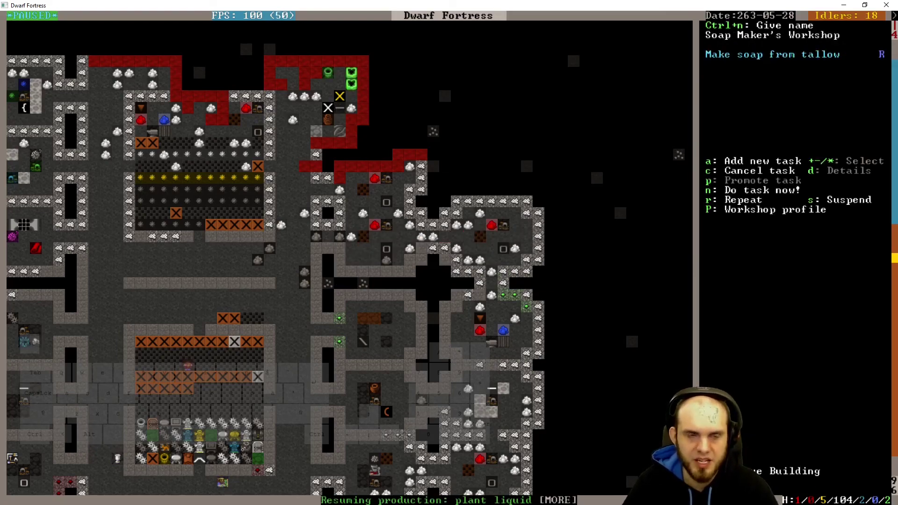
key(Escape)
key(shift+period)
- Open the fortress animals list showing all domesticated animals
key(shift+Down)
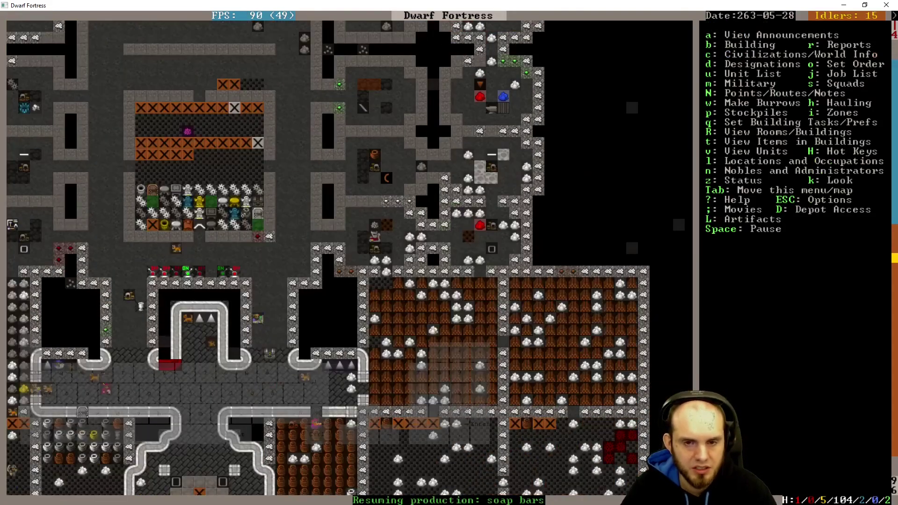
key(z)
key(Return)
key(Tab)
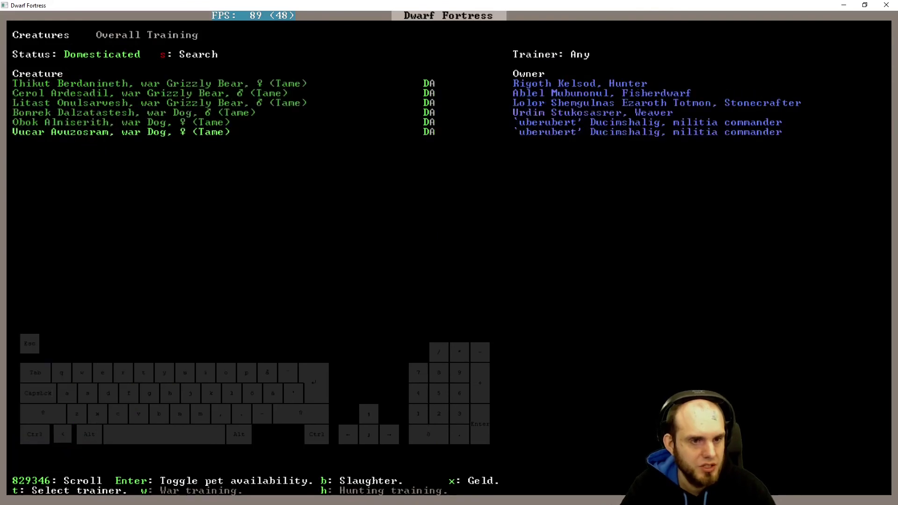
key(Up)
key(Up)
key(Up)
key(Up)
key(Up)
key(Up)
key(Up)
key(Up)
key(Up)
key(Up)
key(Up)
key(Up)
key(Up)
key(Up)
key(Up)
key(Up)
key(Up)
key(Up)
key(Up)
key(Up)
key(Up)
key(Up)
key(Up)
key(Up)
- Mark the stray kittens for slaughter and return to the fortress map
key(Up)
key(Up)
key(Up)
key(Up)
key(Up)
key(Up)
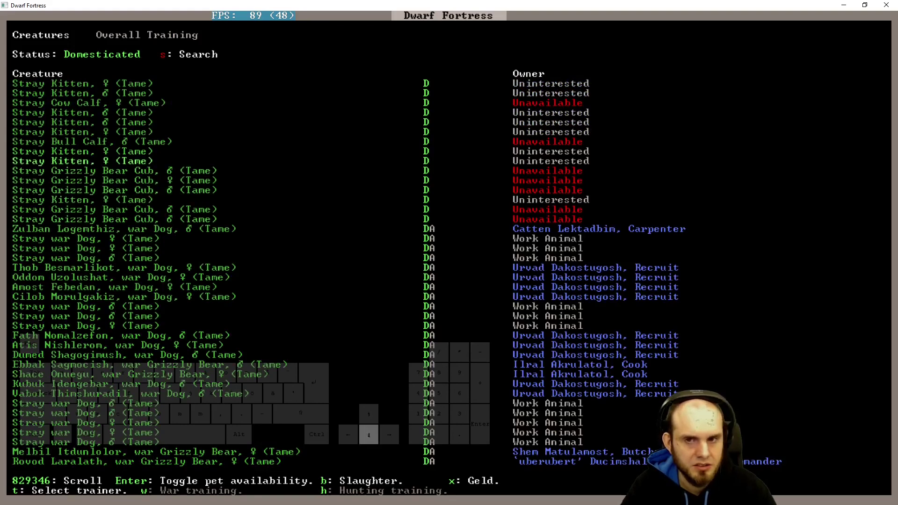
key(b)
key(Up)
key(b)
key(Up)
key(Up)
key(b)
key(Up)
key(Escape)
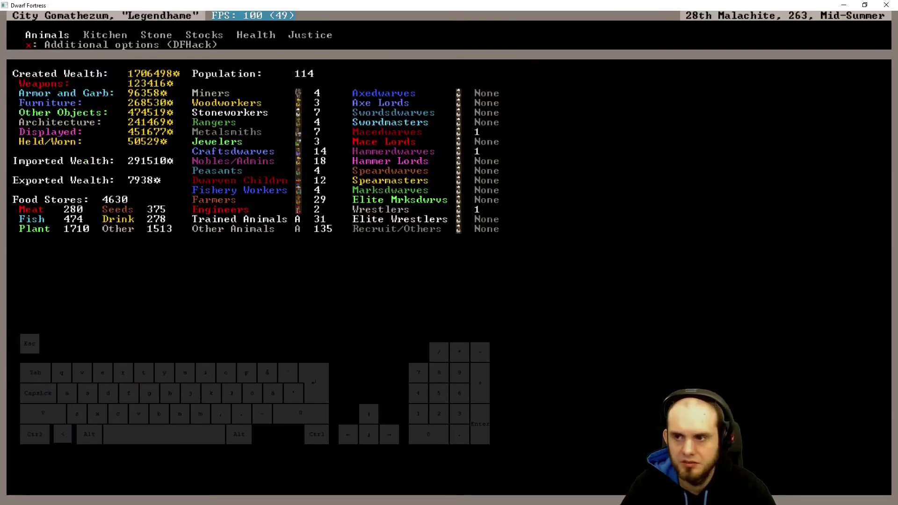
key(Escape)
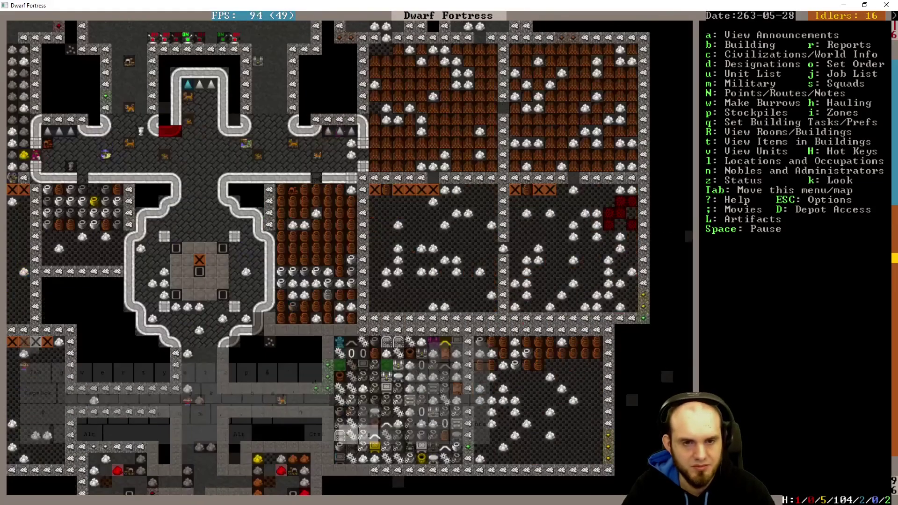